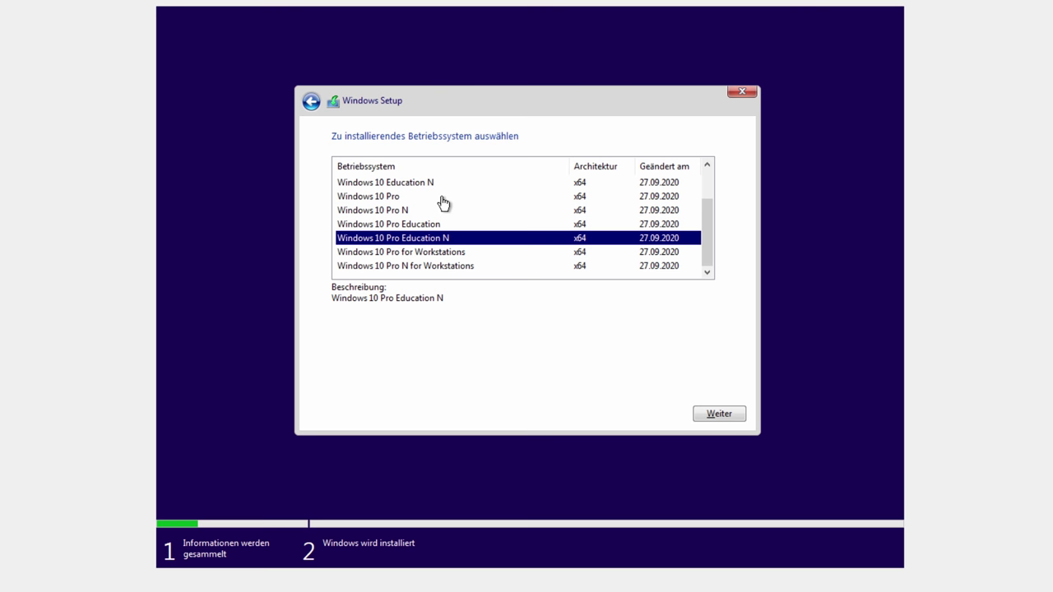
Step: Pick Windows 10 Pro N from the edition list and proceed with Weiter
scroll(447, 228, up, 1)
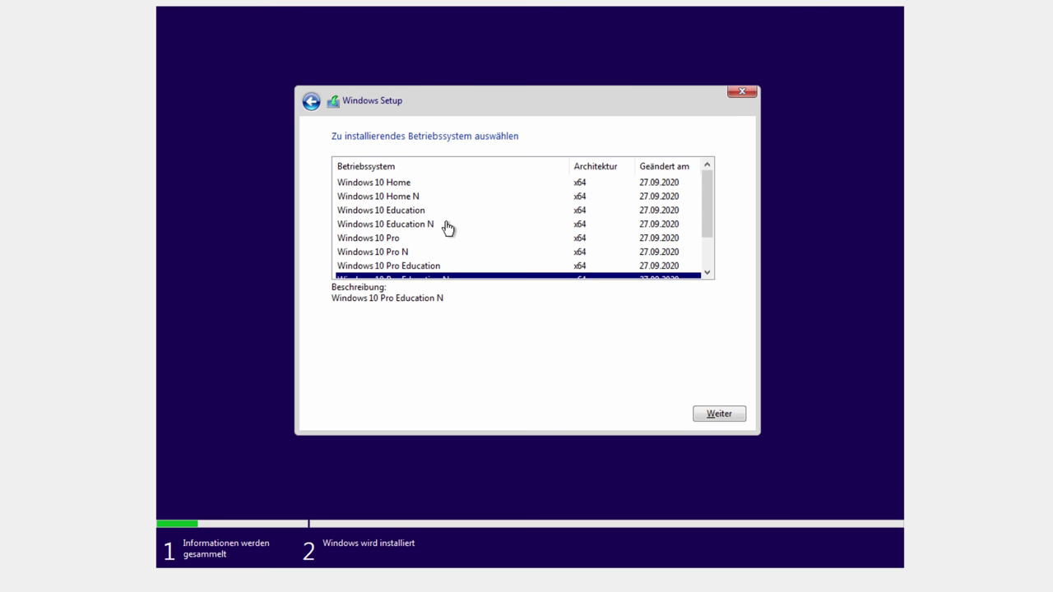
scroll(425, 207, down, 1)
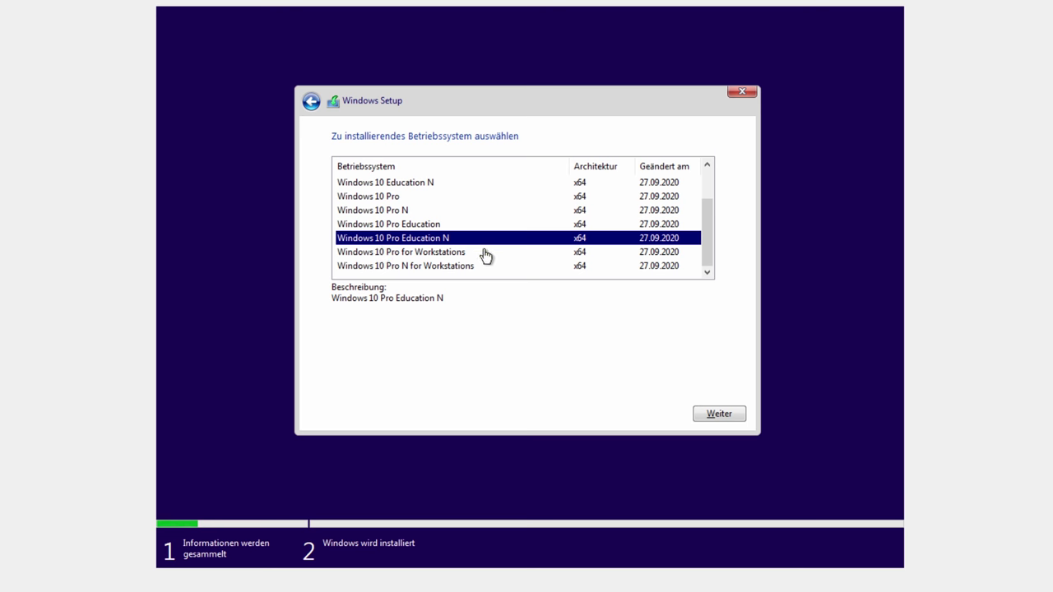
click(419, 211)
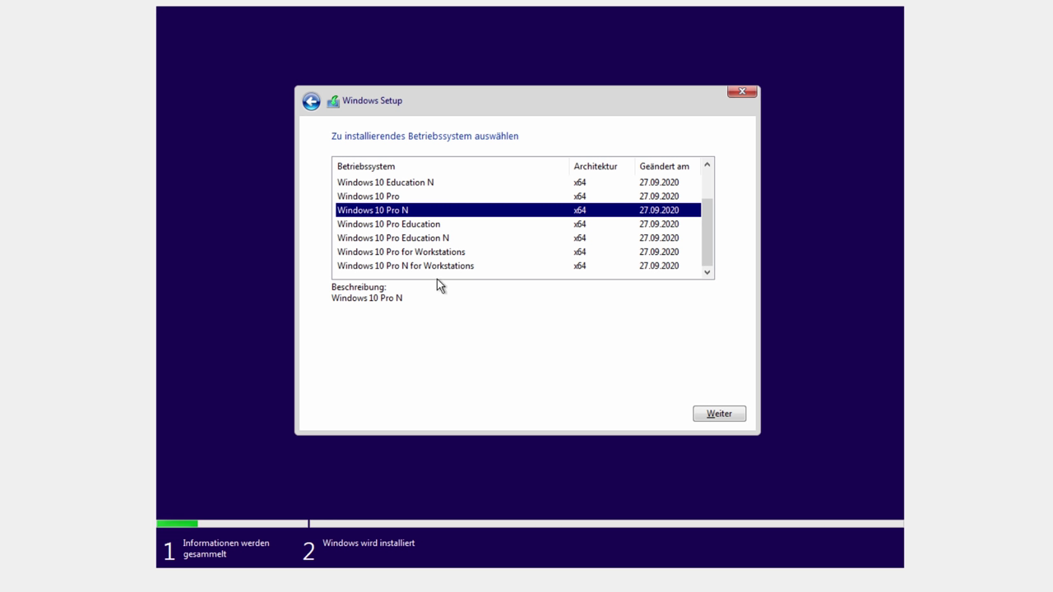
click(713, 420)
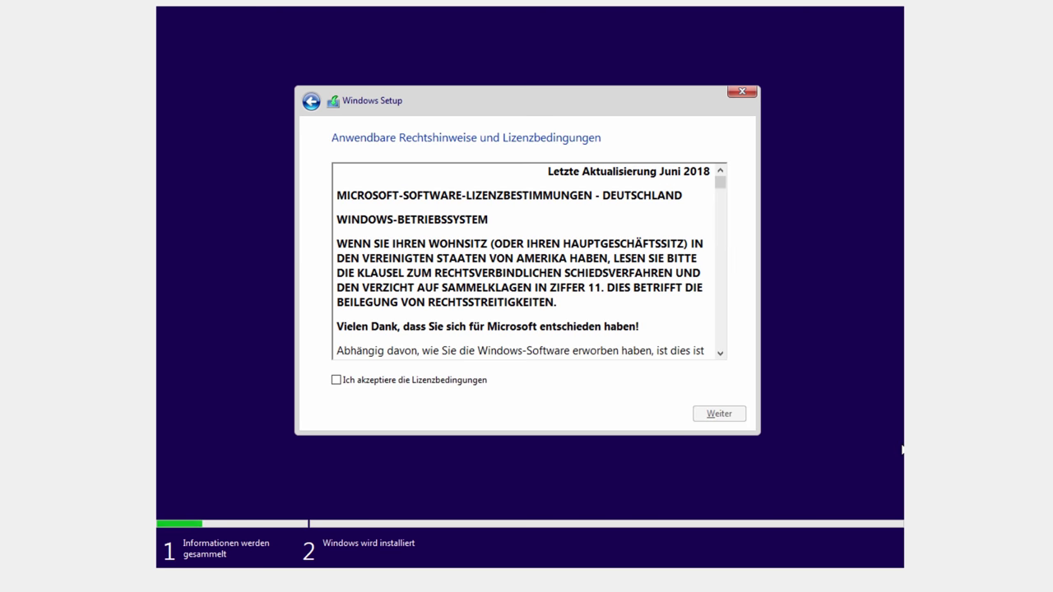
Step: Accept the licence, create a 102400 MB partition in a custom install, and install onto Partition 2
click(399, 382)
click(712, 415)
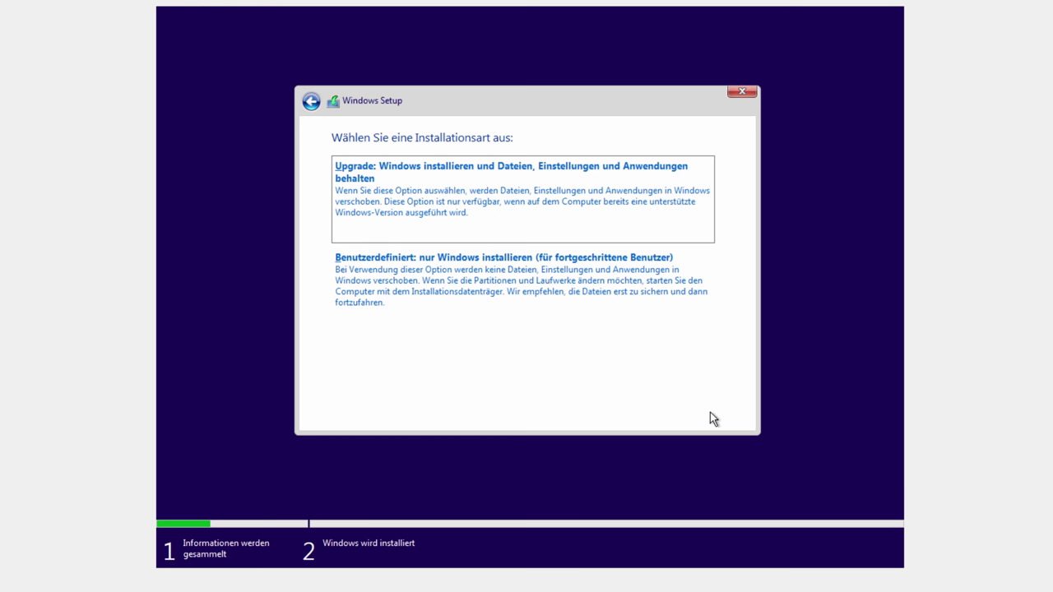
click(574, 298)
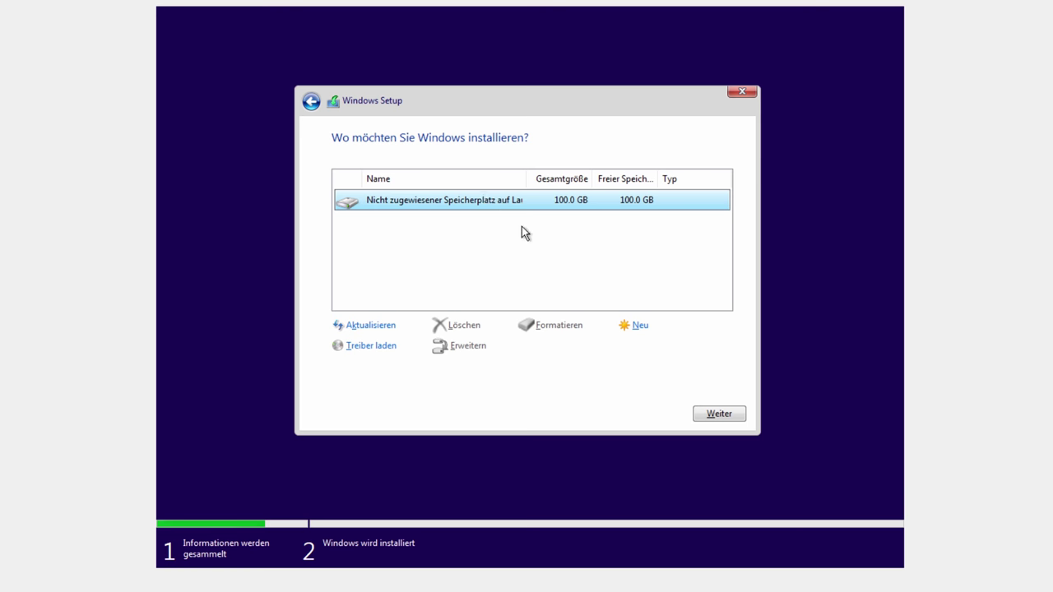
click(638, 326)
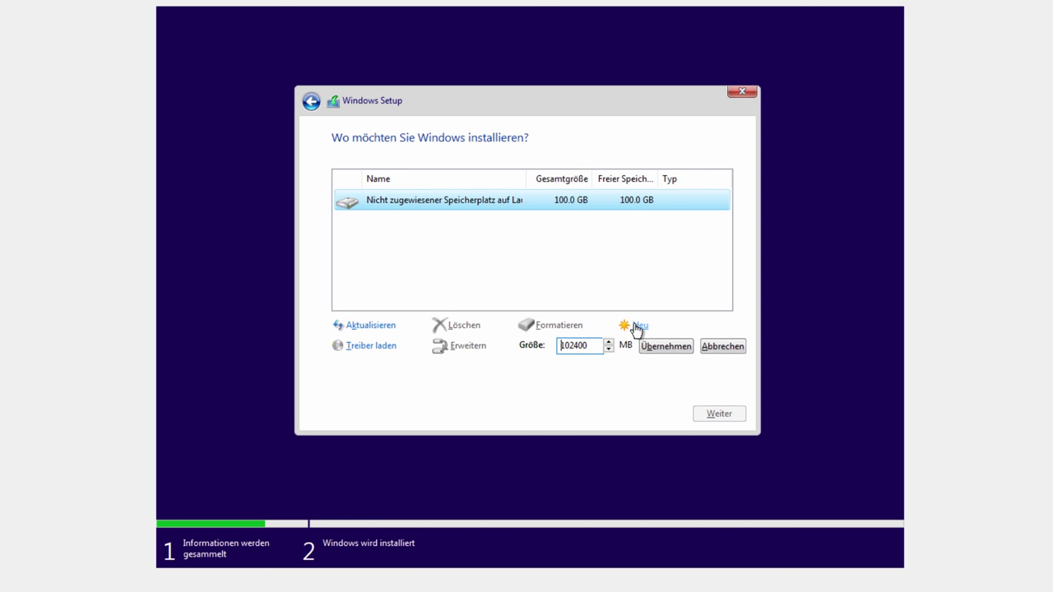
click(659, 346)
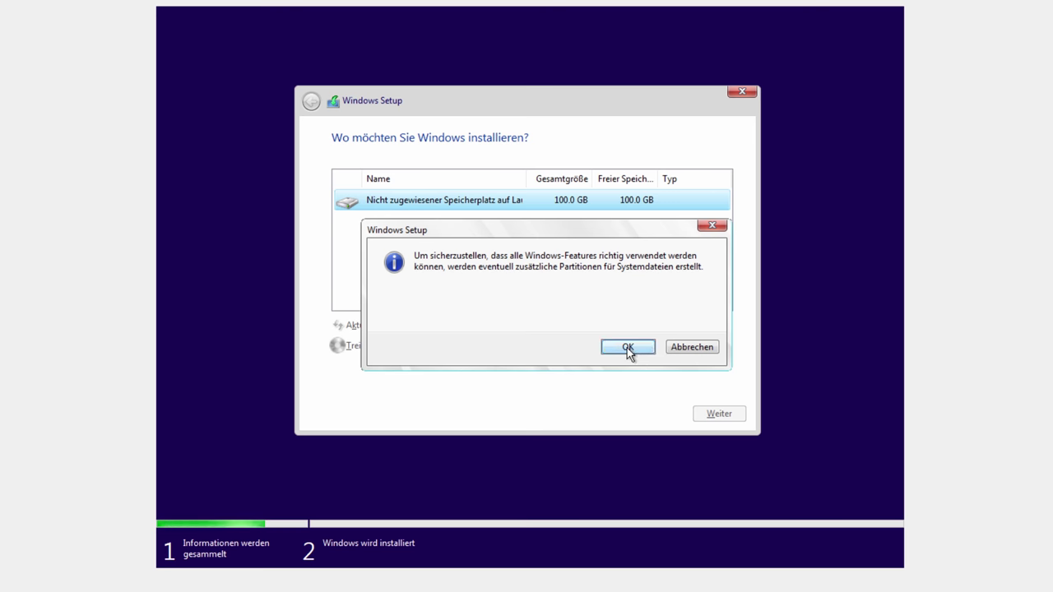
click(627, 347)
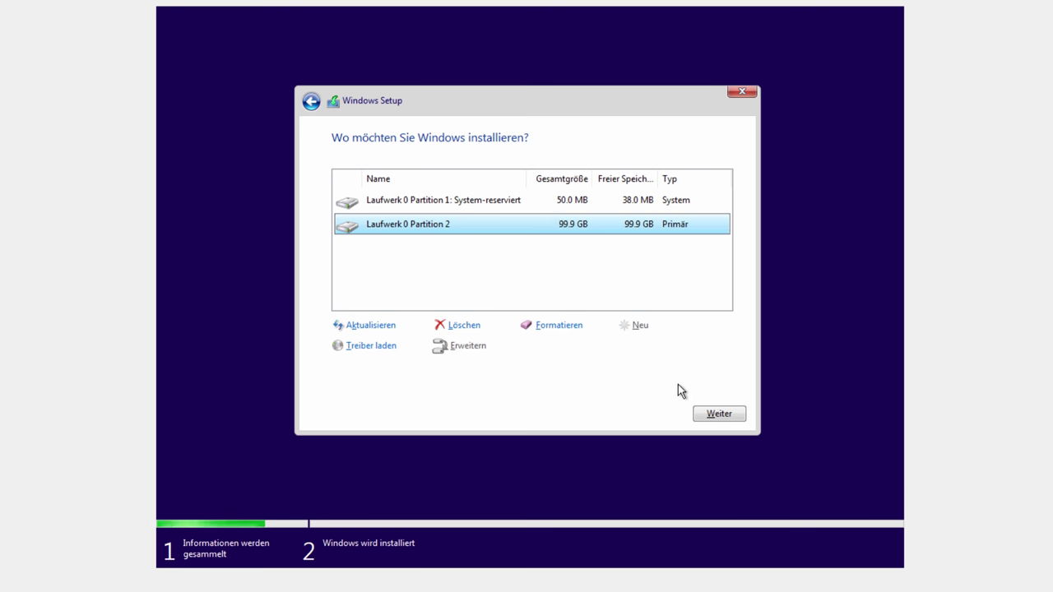
click(723, 418)
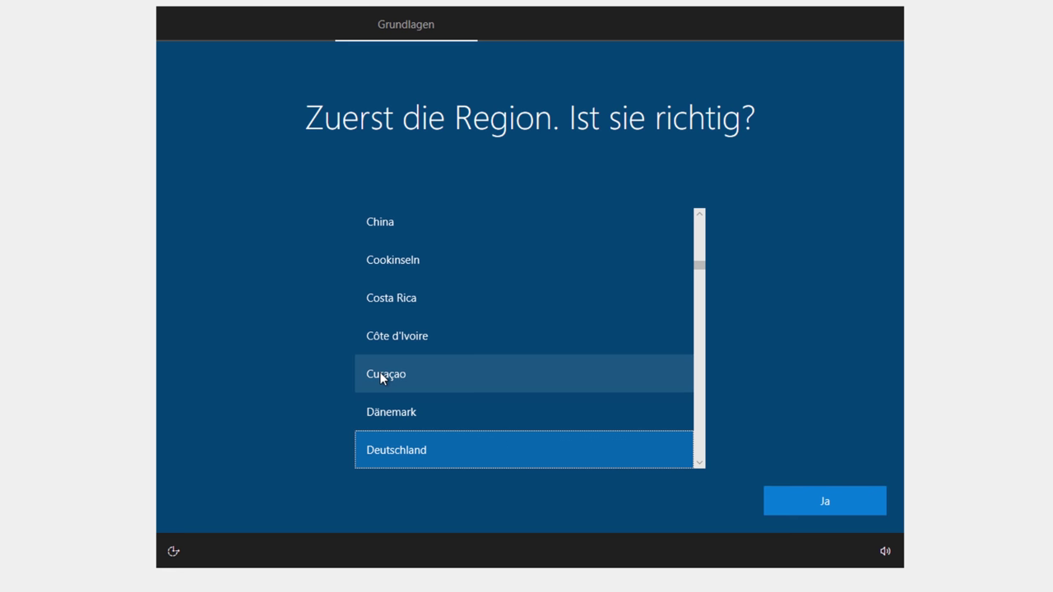
Step: Confirm Deutschland as region and Deutsch as keyboard layout, skipping a second layout
click(825, 501)
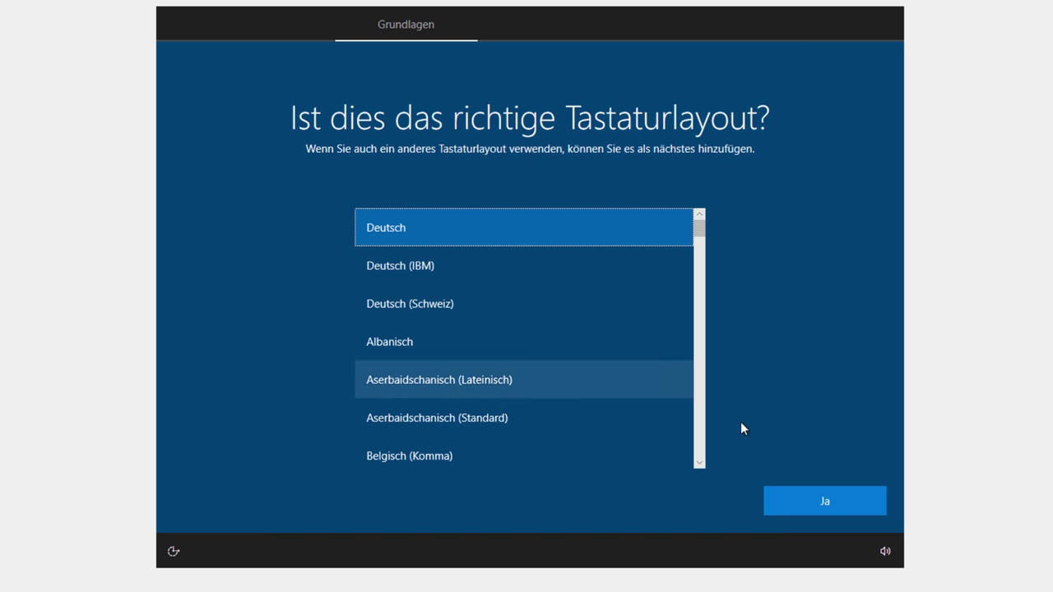
click(806, 502)
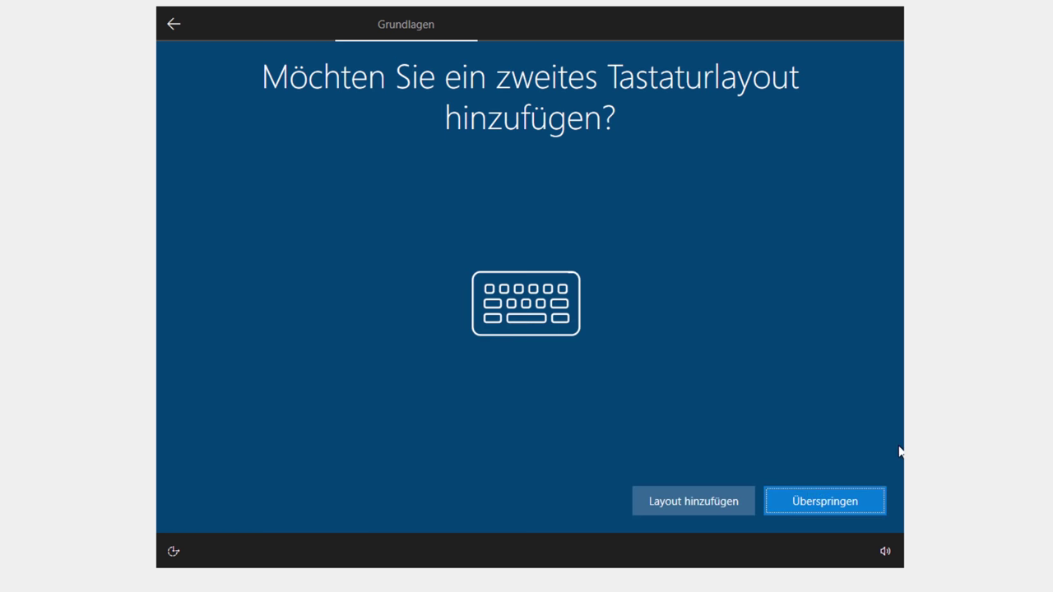
click(824, 501)
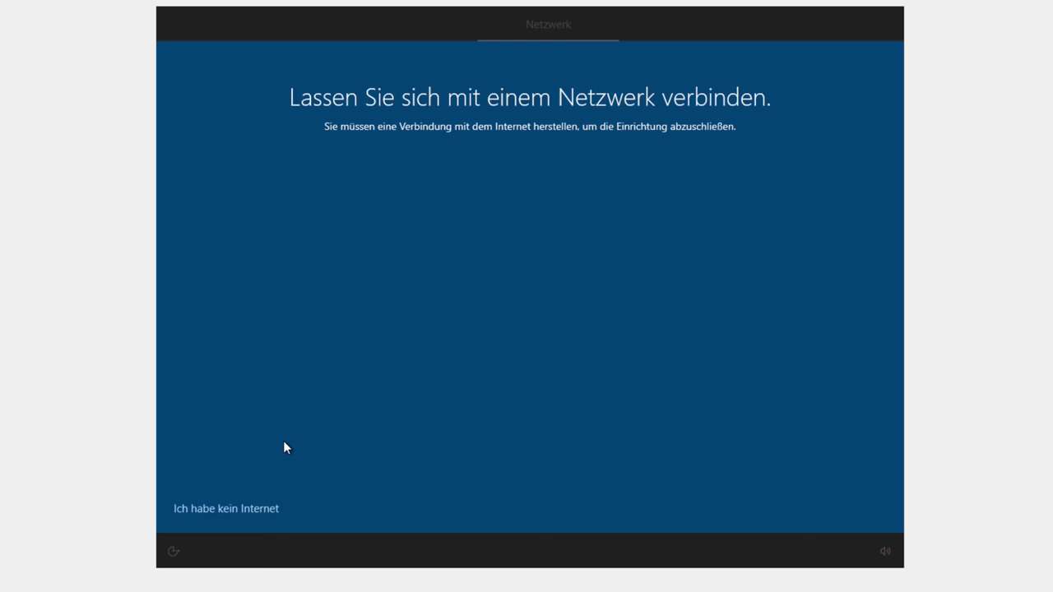
Step: Choose 'Ich habe kein Internet' and continue with the limited offline setup
click(206, 508)
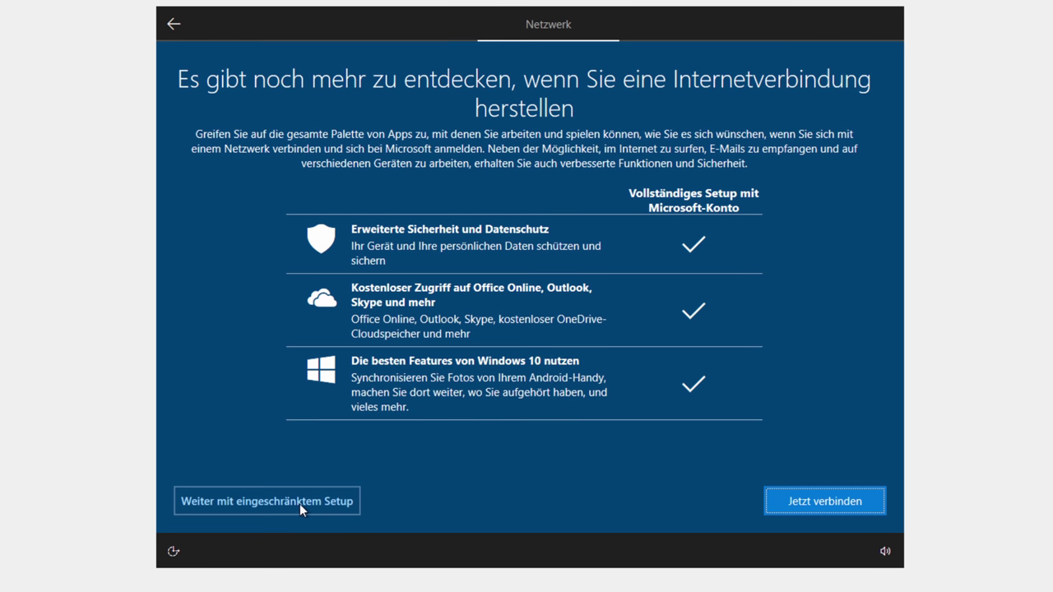
click(700, 245)
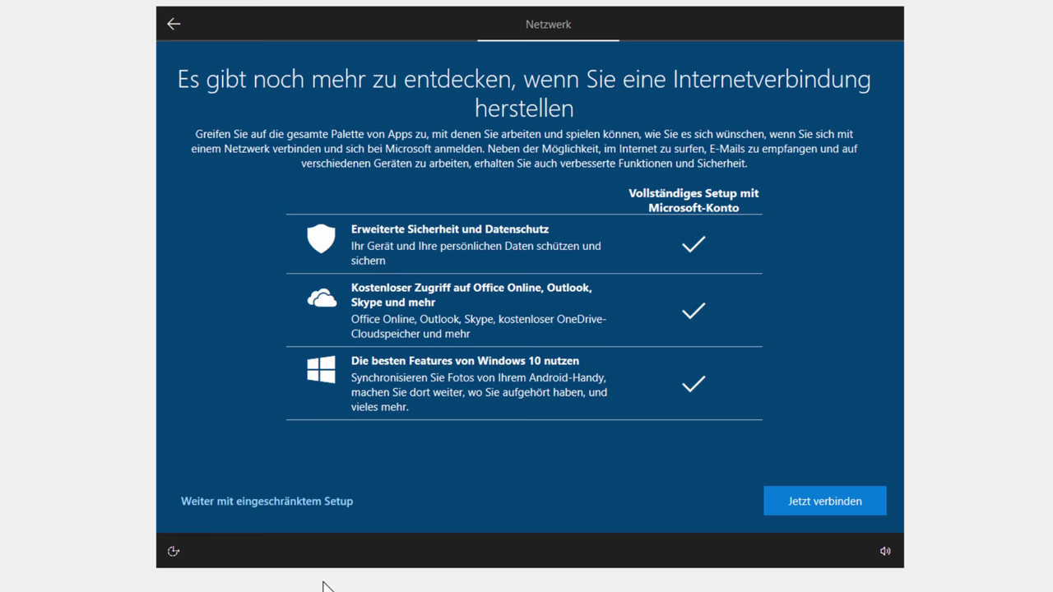
click(282, 499)
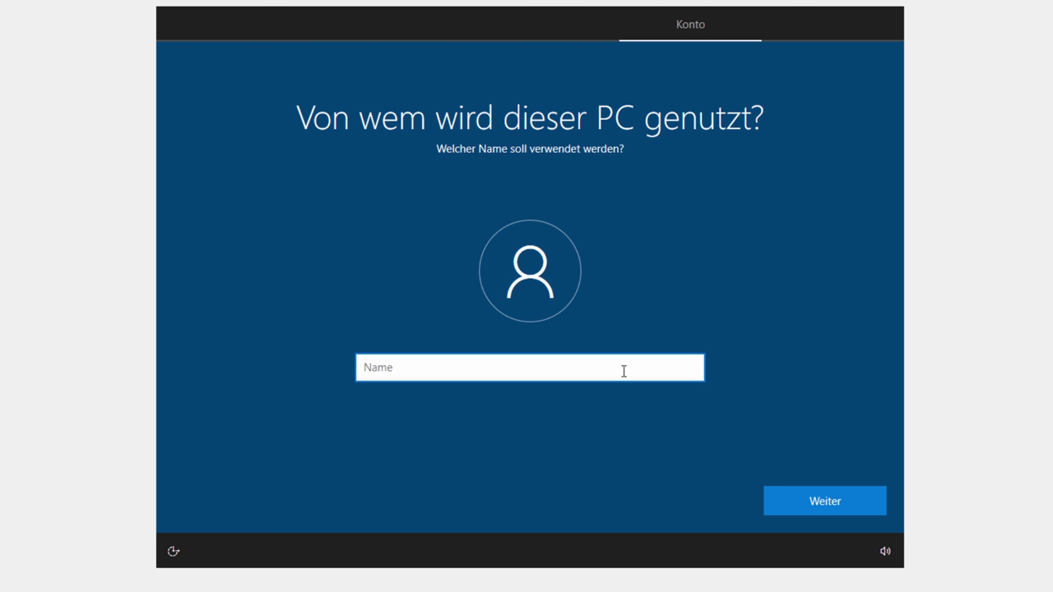
Step: Create the local account with the chosen user name and a password entered twice
text(Morpheus)
key(BackSpace)
key(BackSpace)
key(BackSpace)
key(BackSpace)
key(BackSpace)
key(BackSpace)
key(BackSpace)
key(BackSpace)
text(SomeGuy)
click(819, 494)
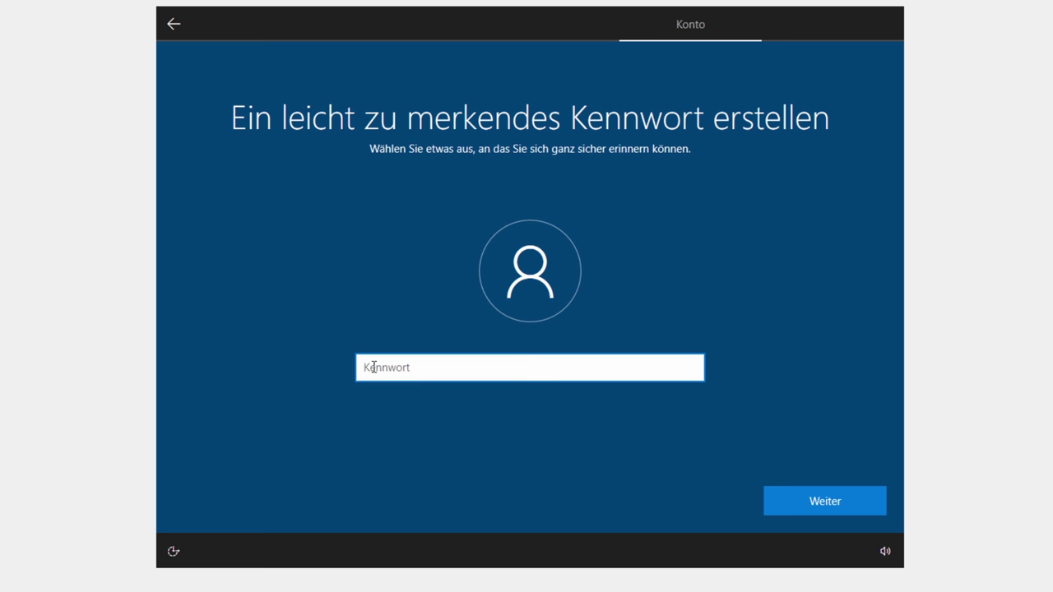
text(1234)
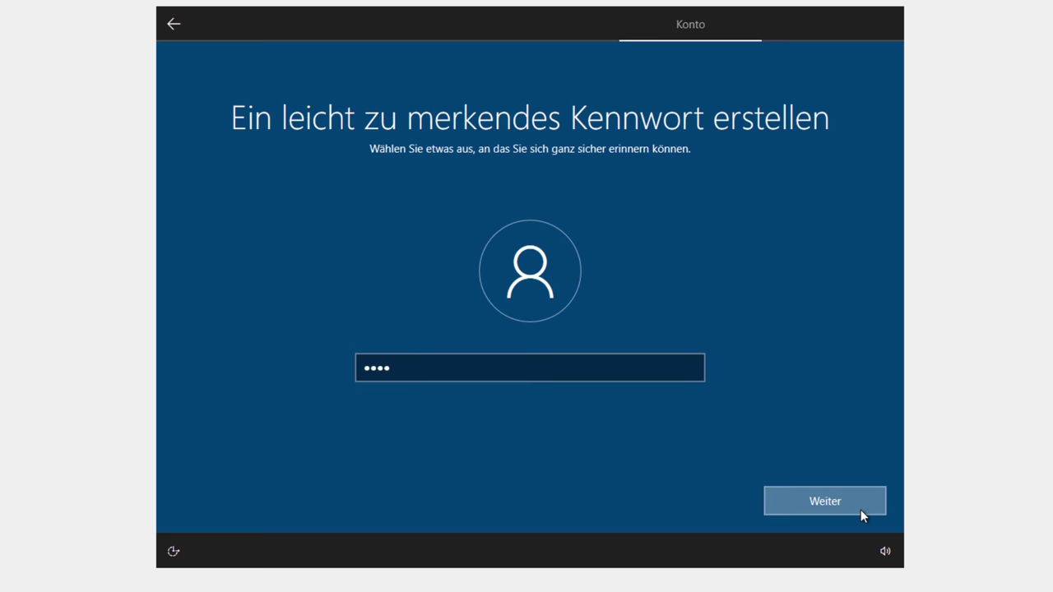
click(860, 509)
text(1234)
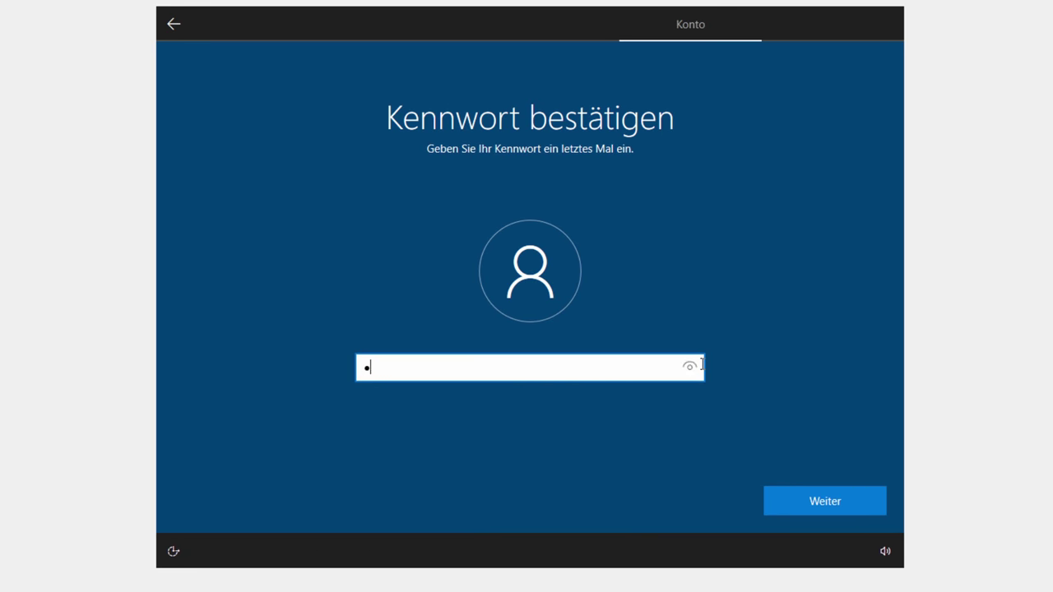
key(Return)
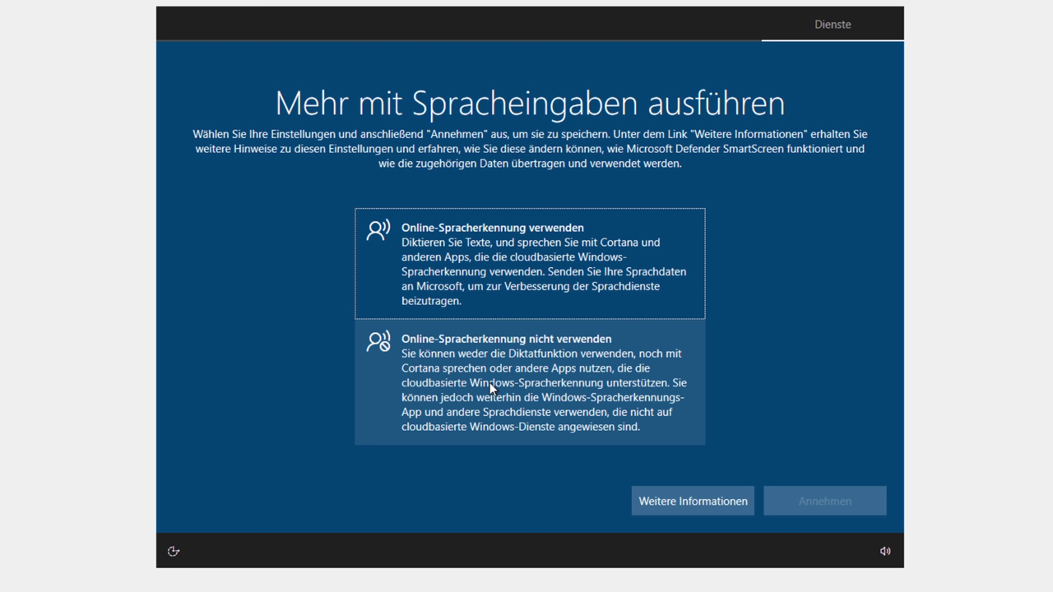
Step: Turn off online speech recognition, location access and Find My Device
click(491, 388)
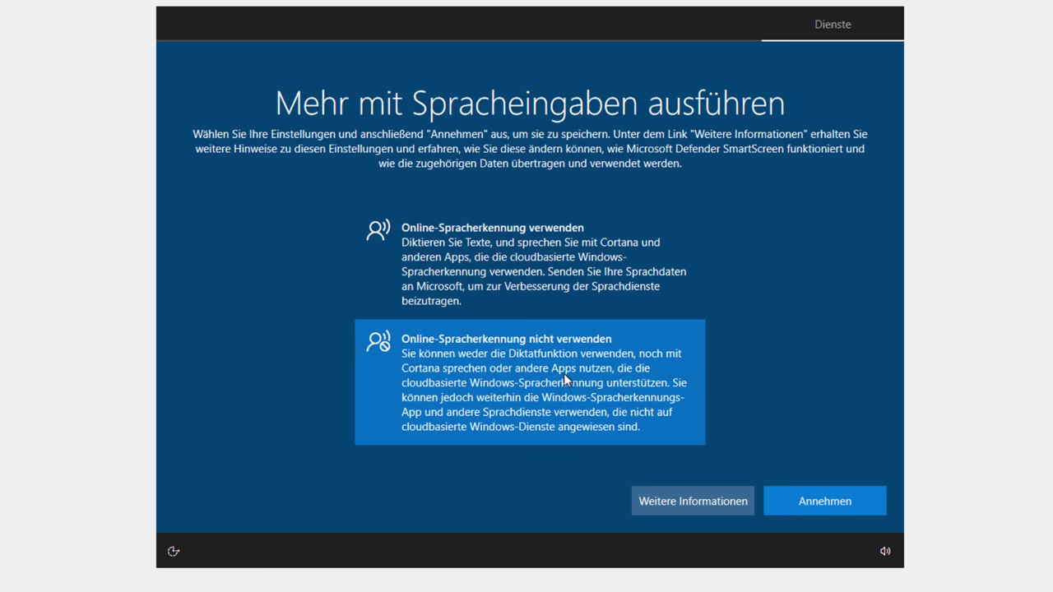
click(840, 507)
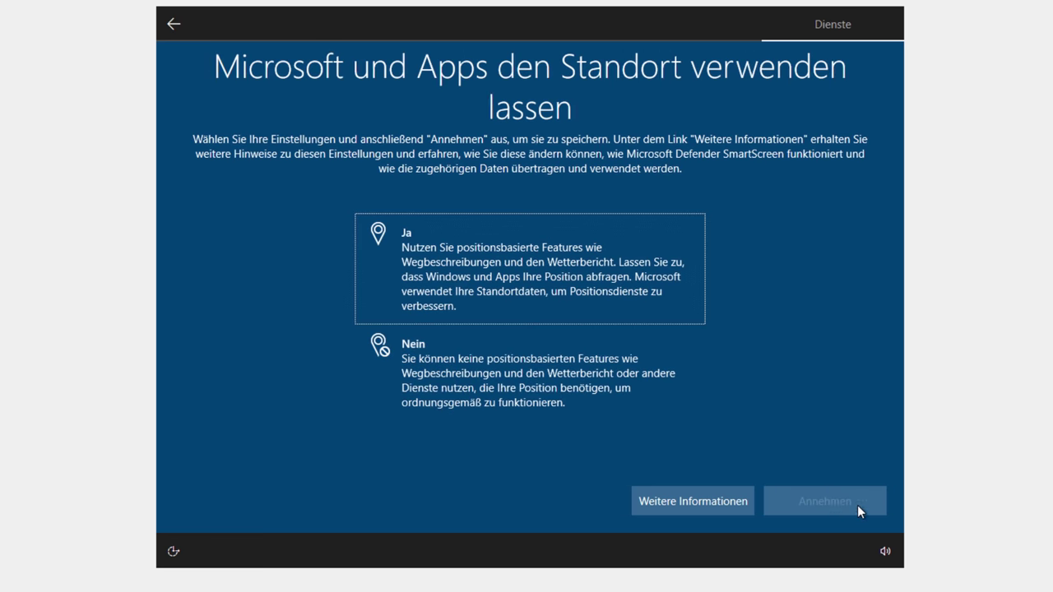
click(530, 395)
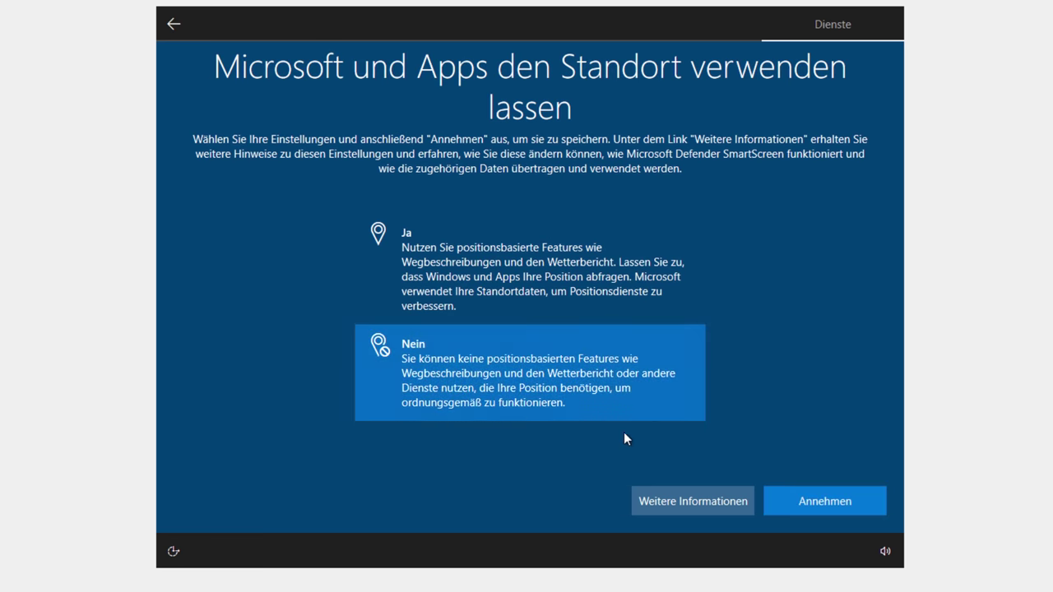
click(816, 507)
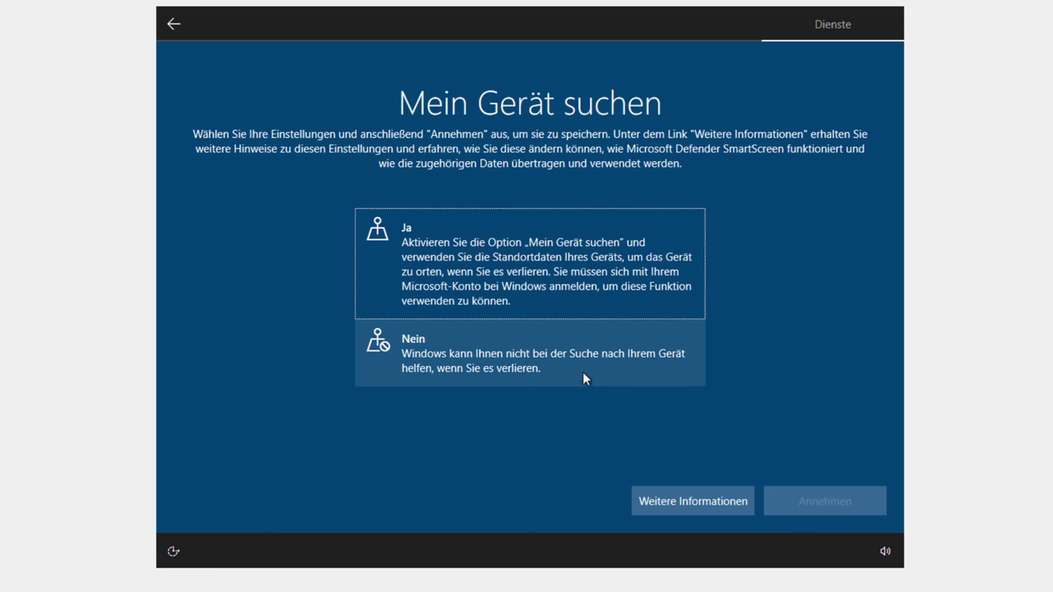
click(582, 372)
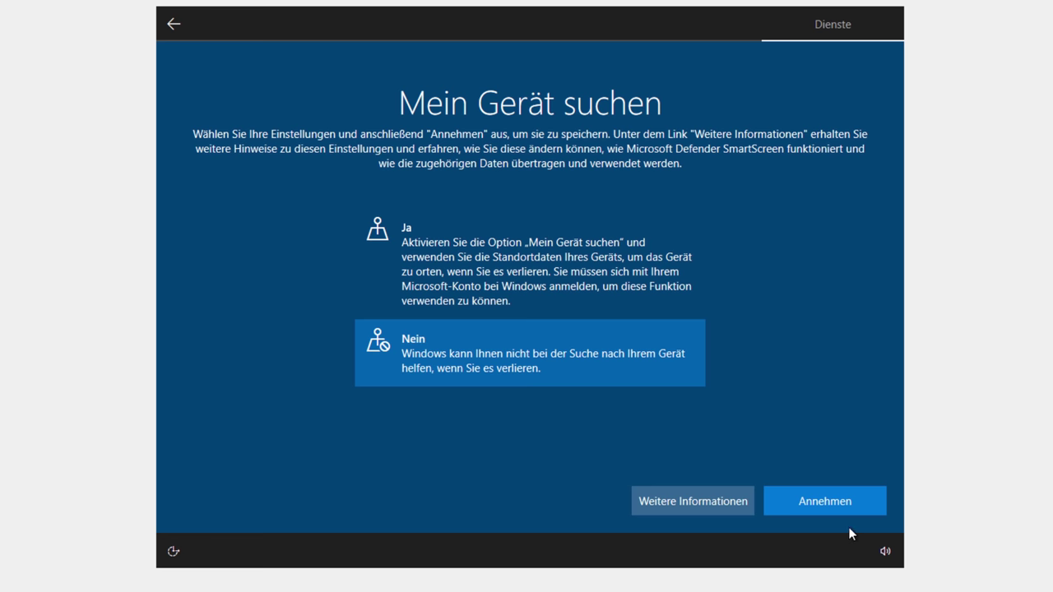
click(831, 507)
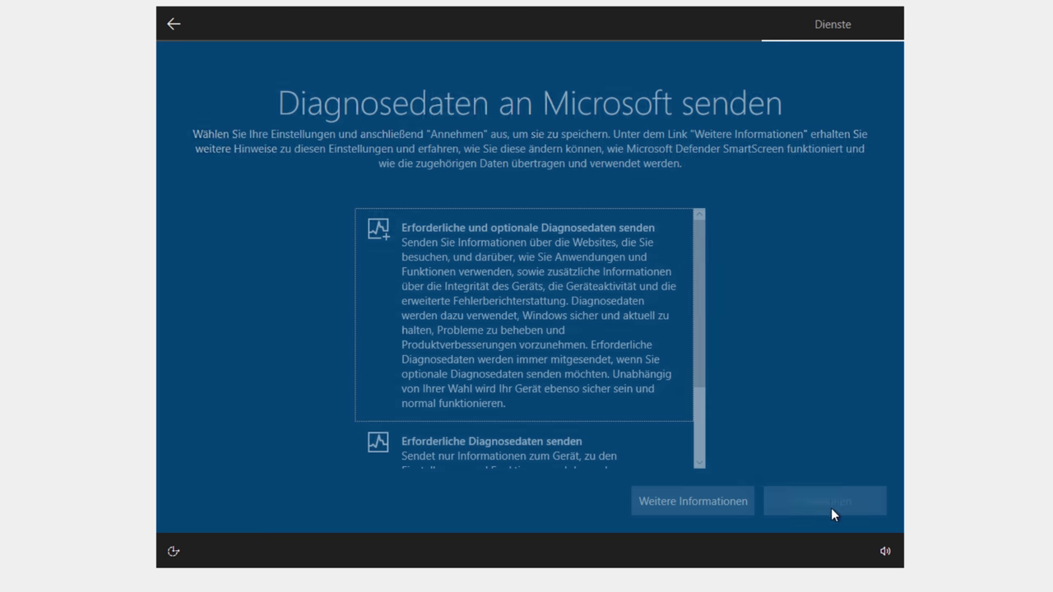
Step: Limit diagnostic data to required data only
scroll(642, 329, down, 3)
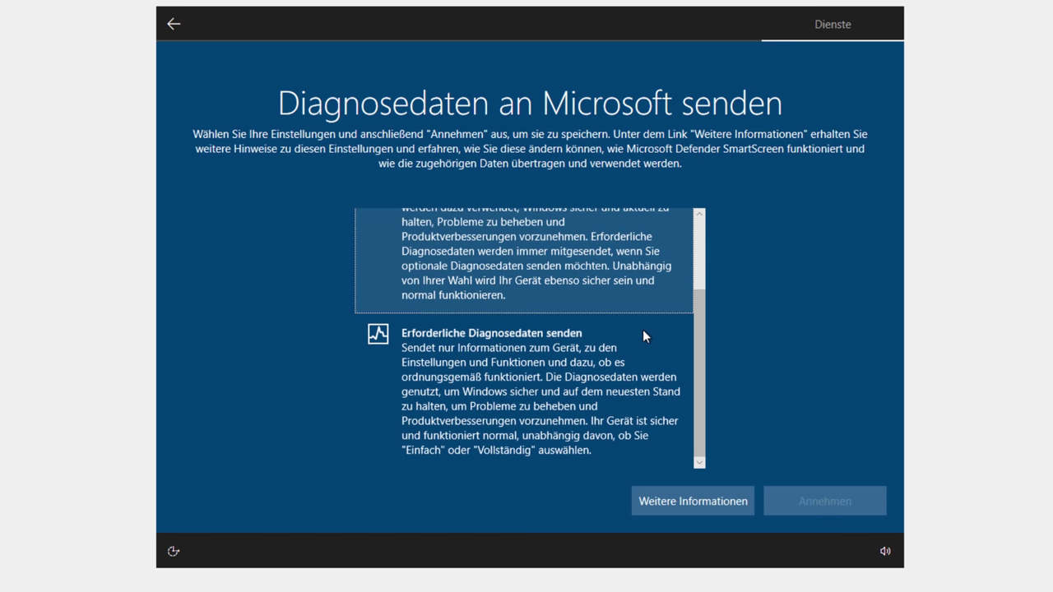
scroll(618, 402, up, 3)
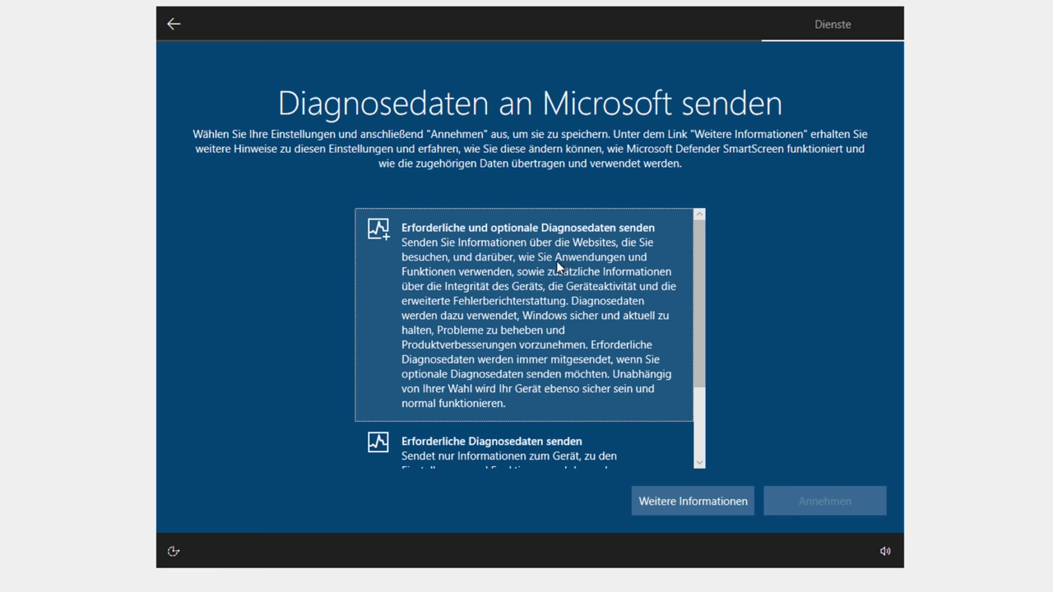
scroll(571, 311, down, 3)
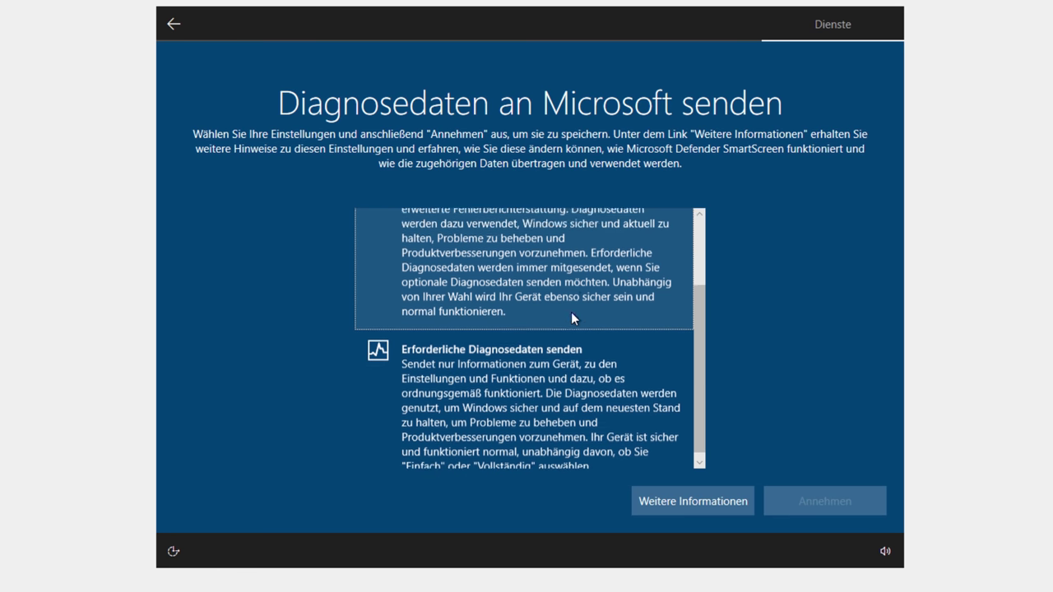
click(582, 385)
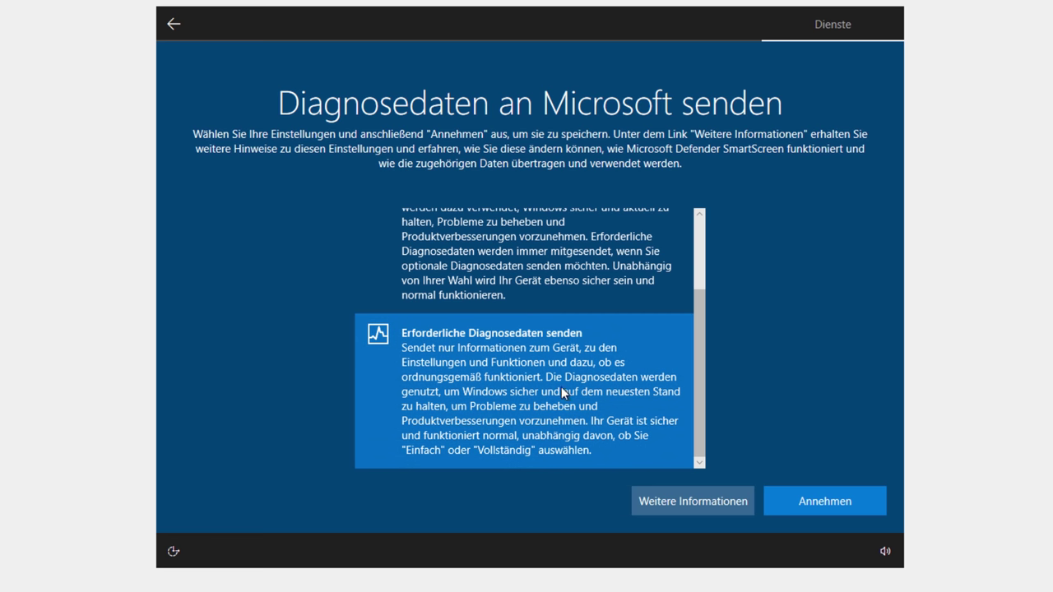
click(834, 501)
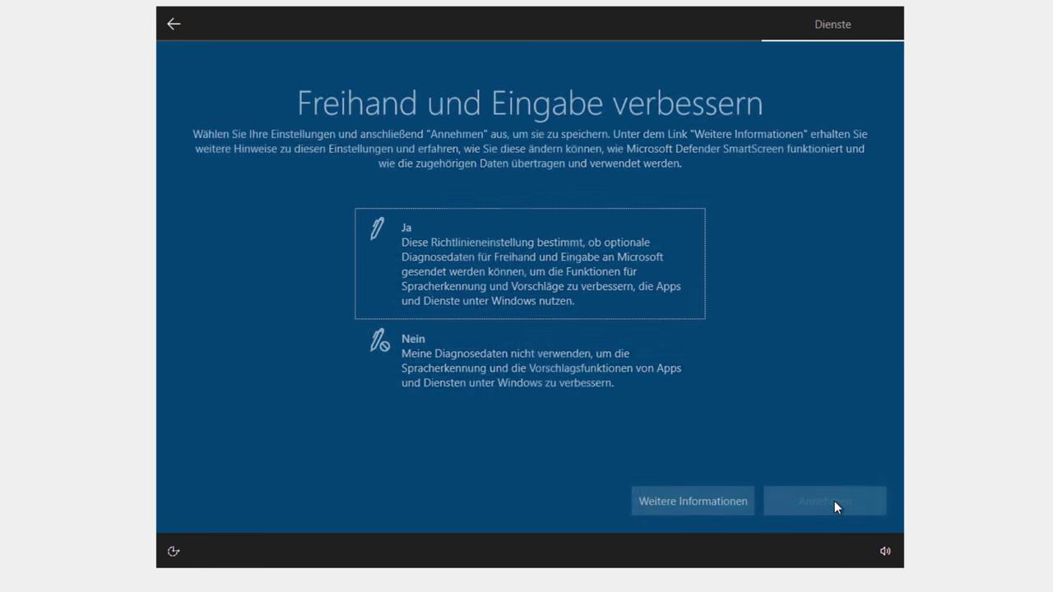
Step: Decline inking and typing data, tailored experiences and the advertising ID, and skip Cortana
click(606, 370)
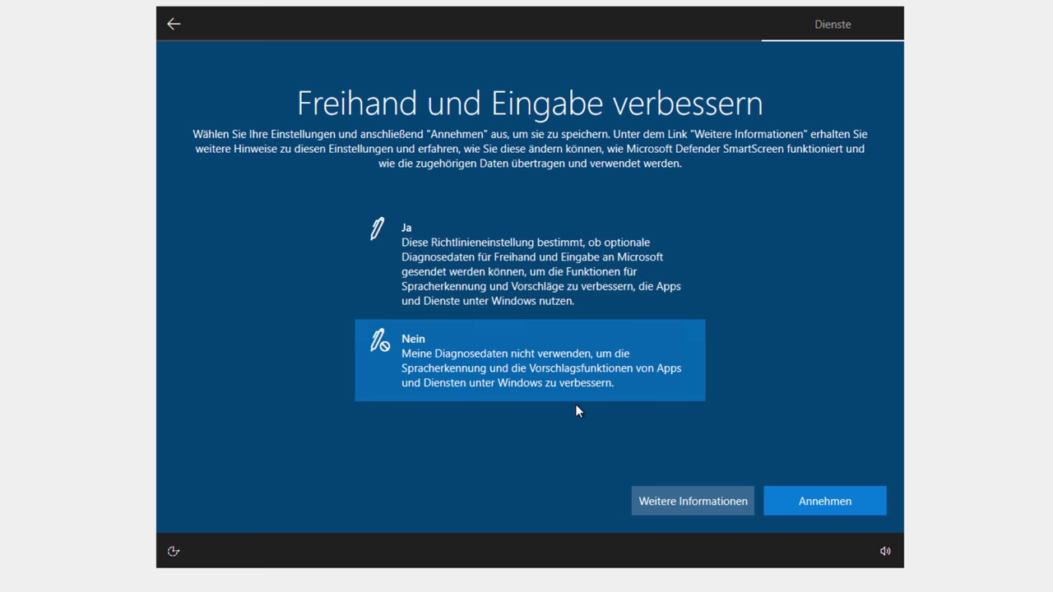
click(821, 510)
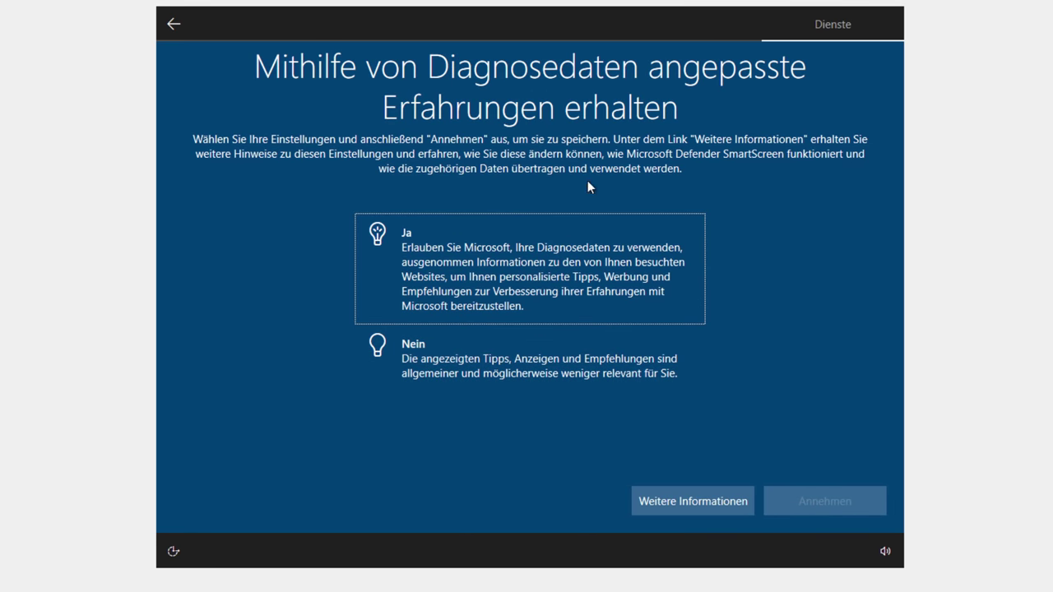
click(544, 341)
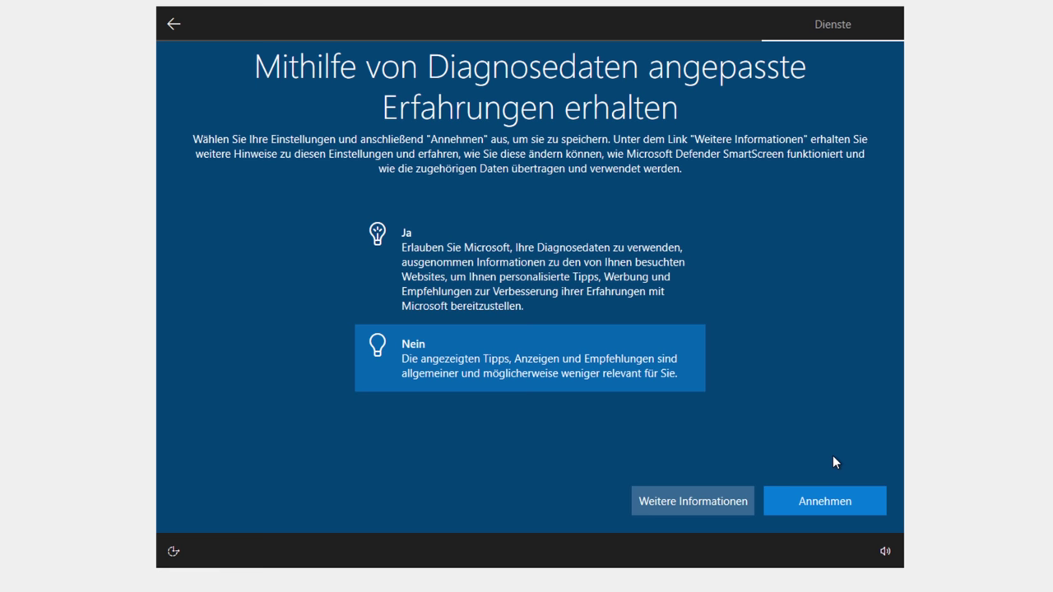
click(821, 503)
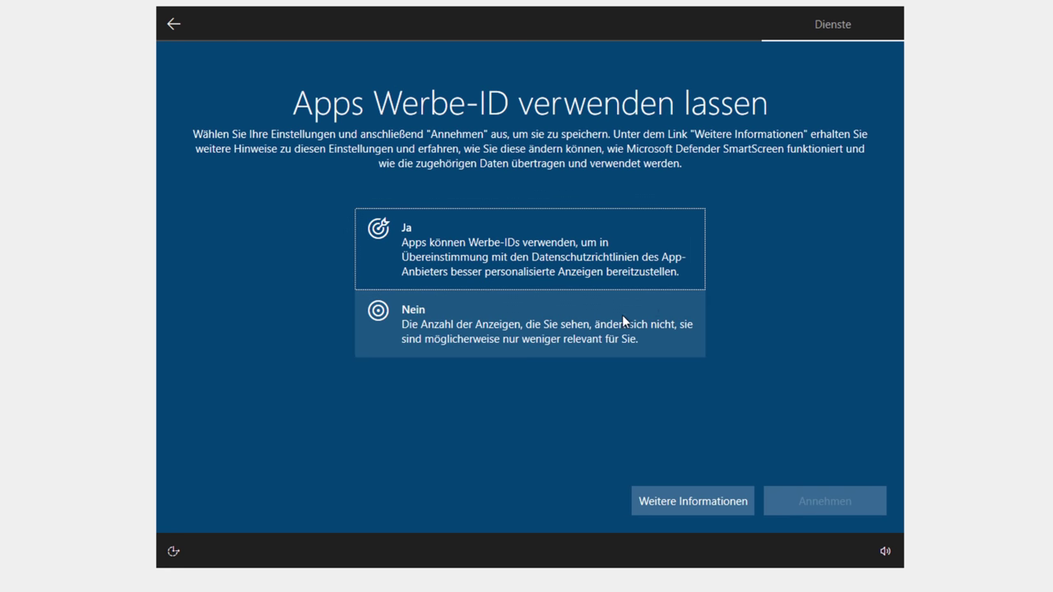
click(597, 324)
click(850, 499)
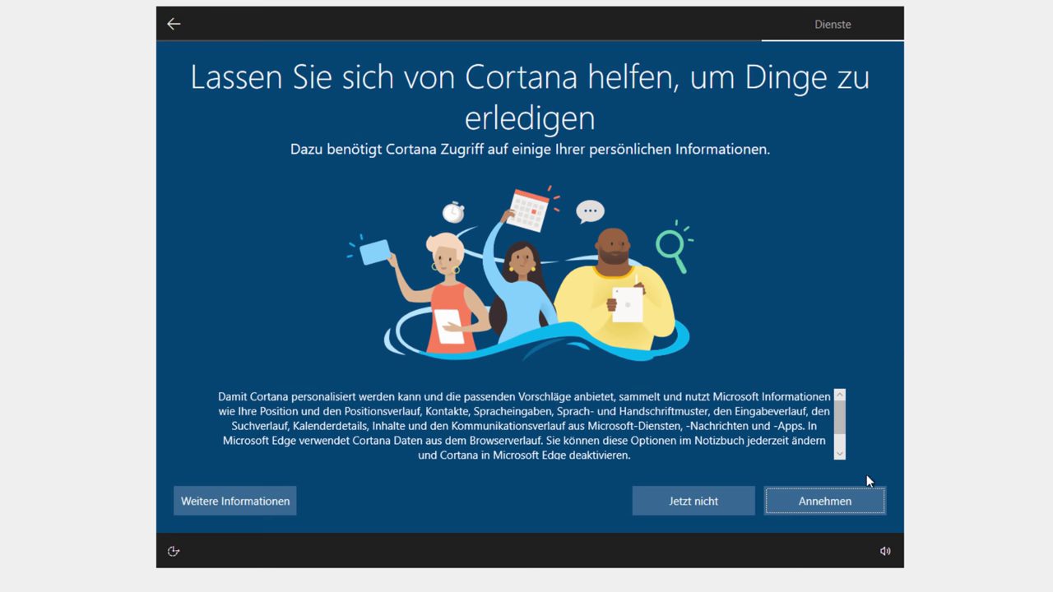
click(670, 511)
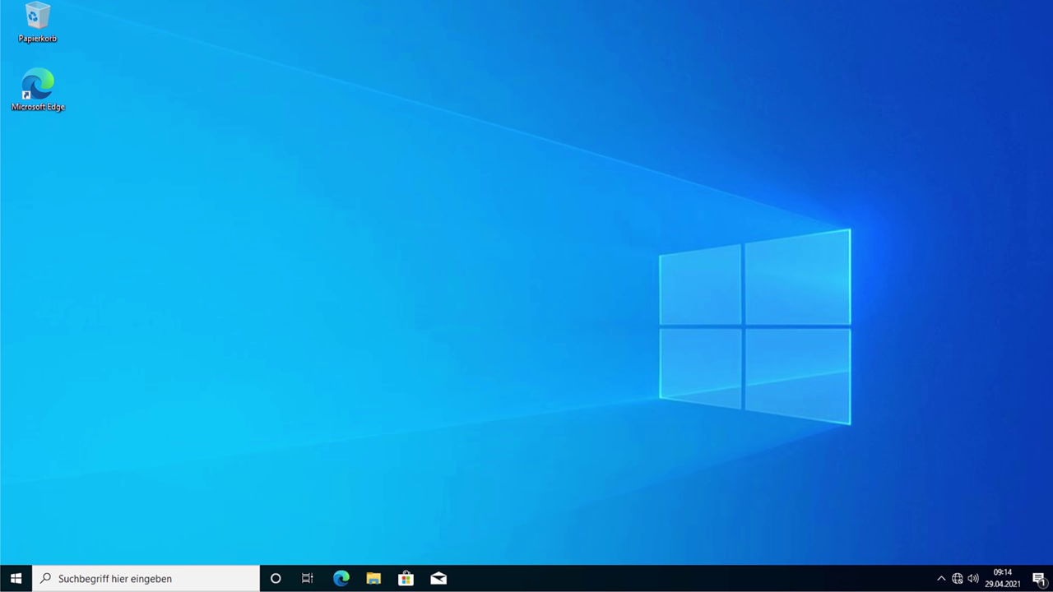
Step: After checking the network flyout and Start menu, bring up the Ausführen dialog with Win+R
click(958, 579)
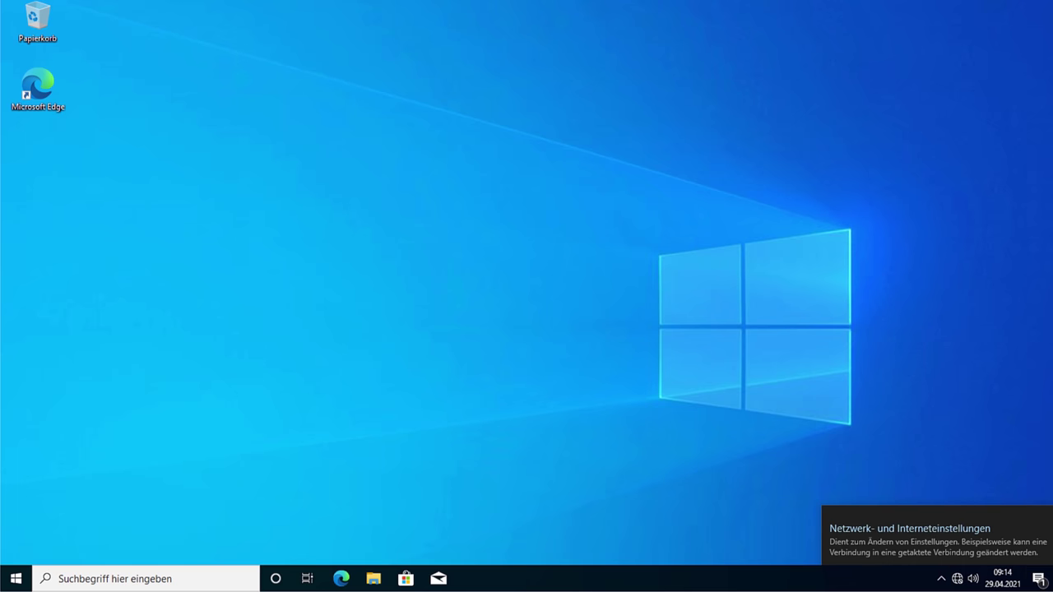
click(870, 479)
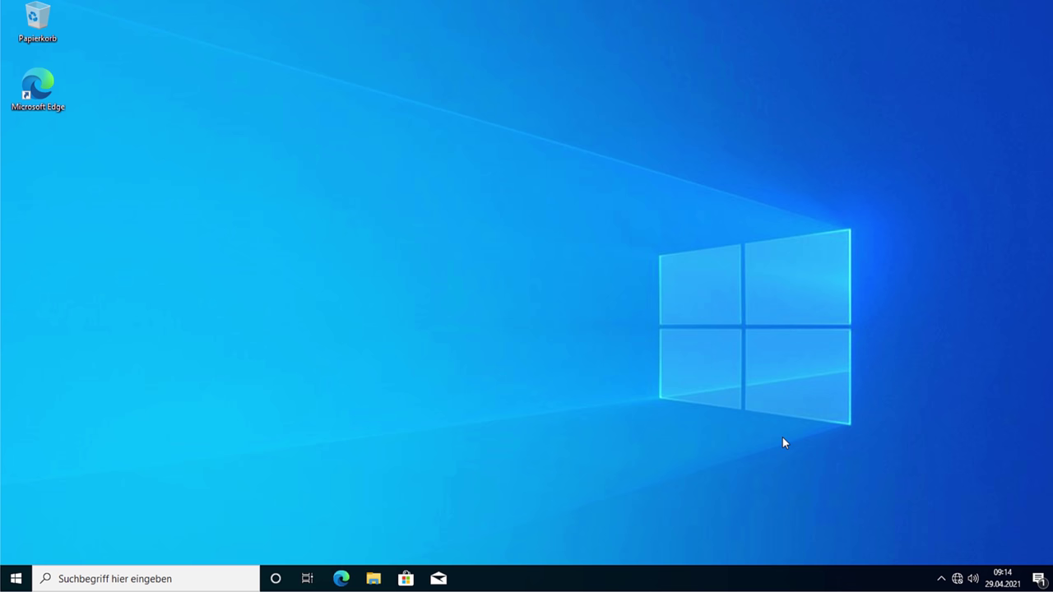
click(16, 578)
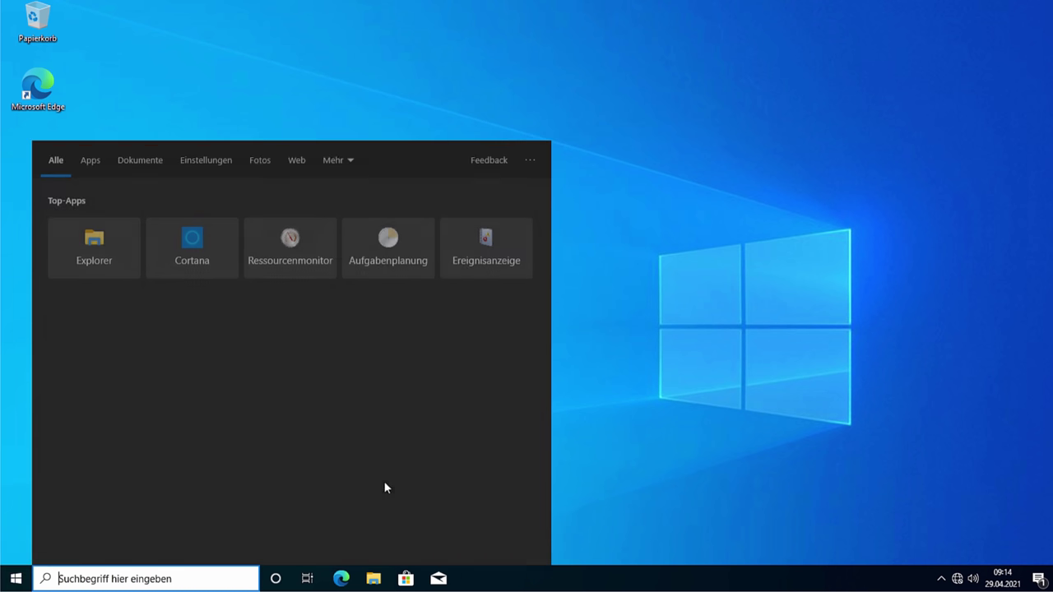
click(580, 360)
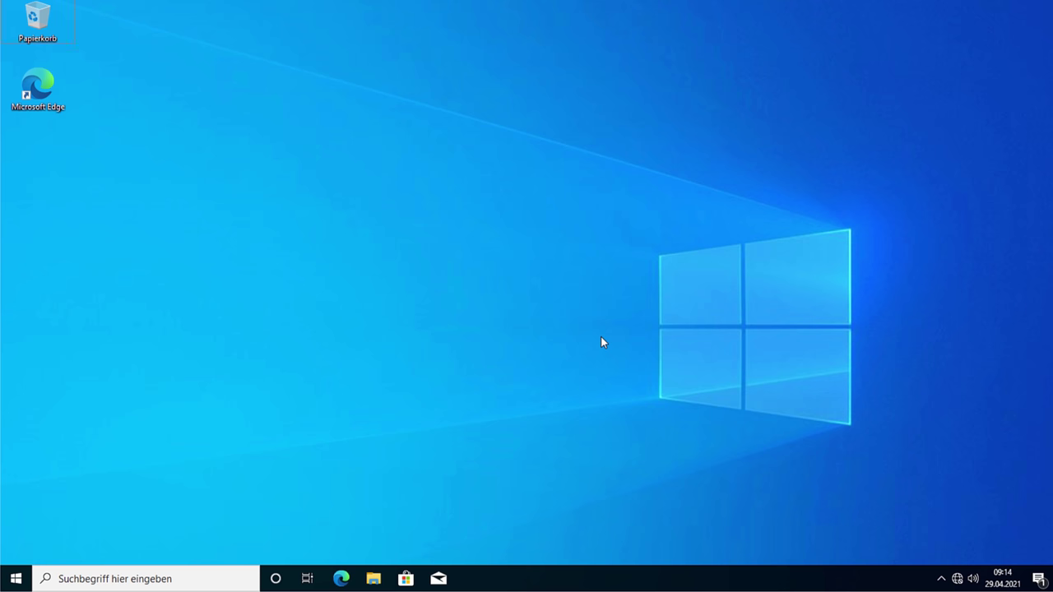
key(super+r)
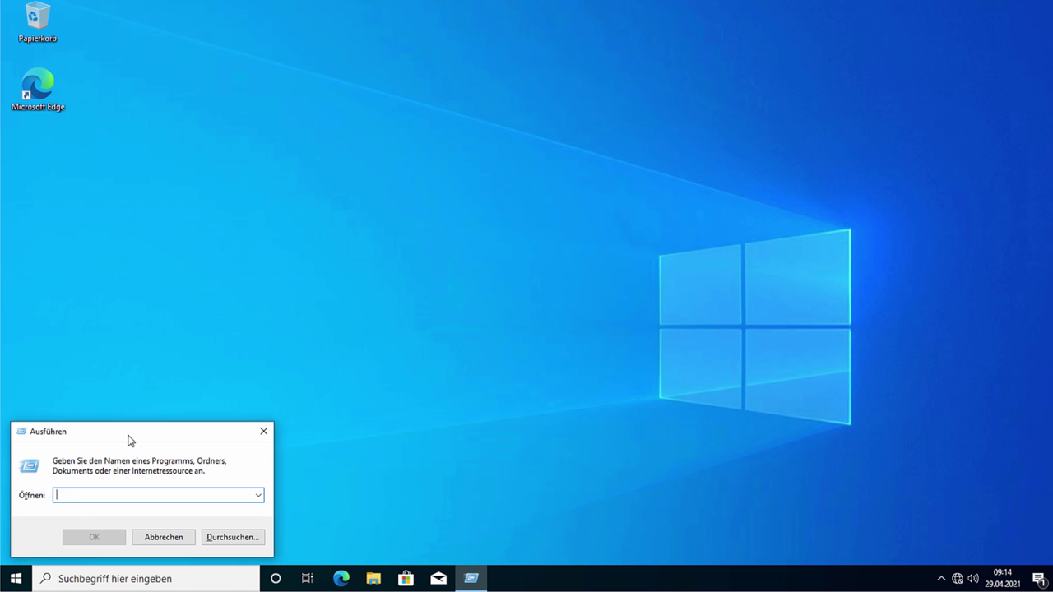
Step: Run regedit.exe and approve the User Account Control prompt
text(re)
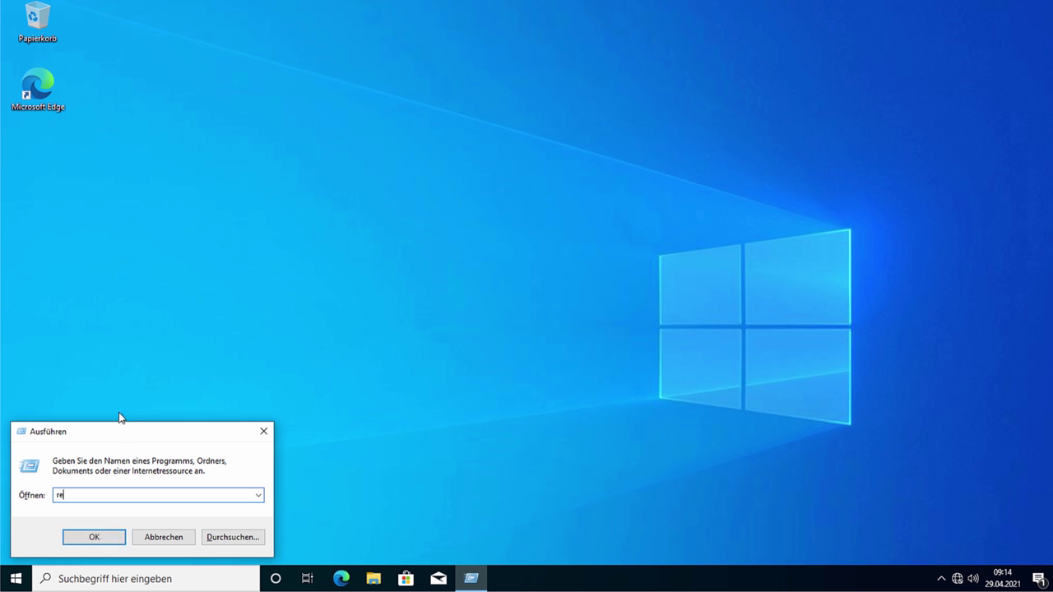
text(gedit.exe)
key(Return)
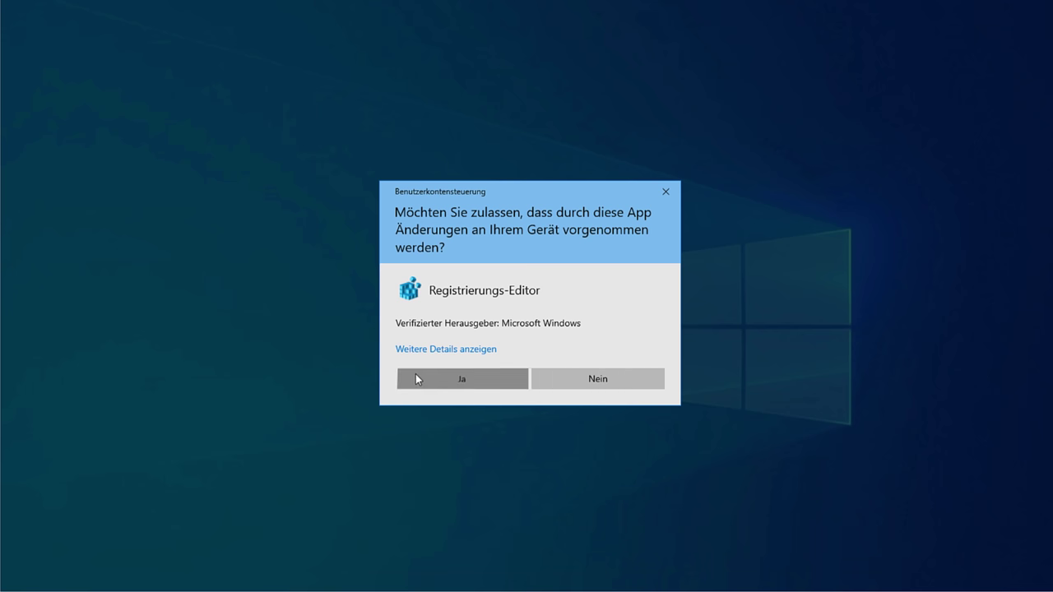
click(415, 375)
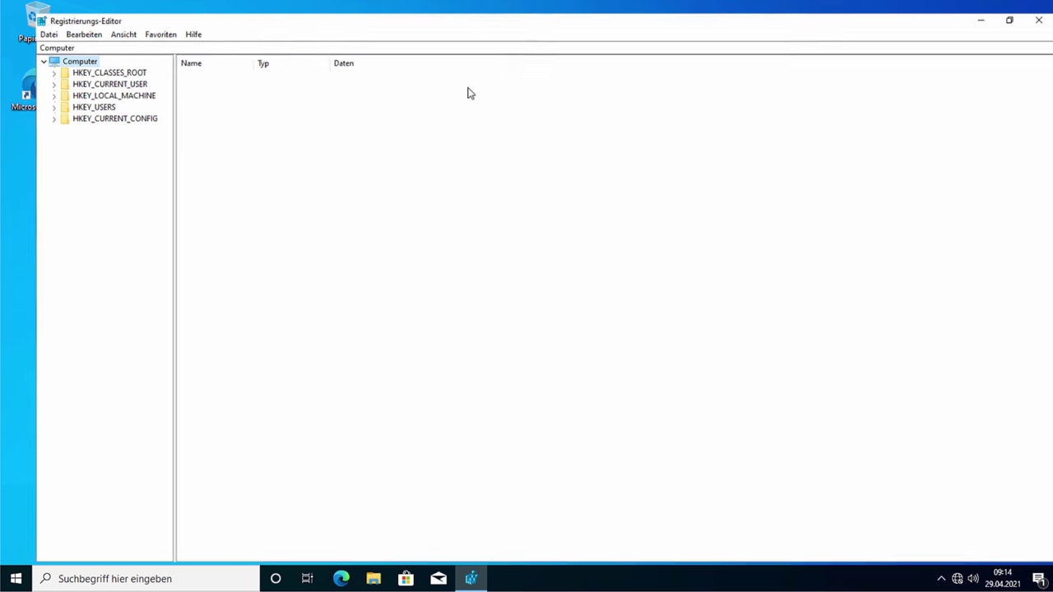
Step: Maximize Registry Editor and briefly browse HKEY_CLASSES_ROOT and HKEY_CURRENT_USER
click(777, 40)
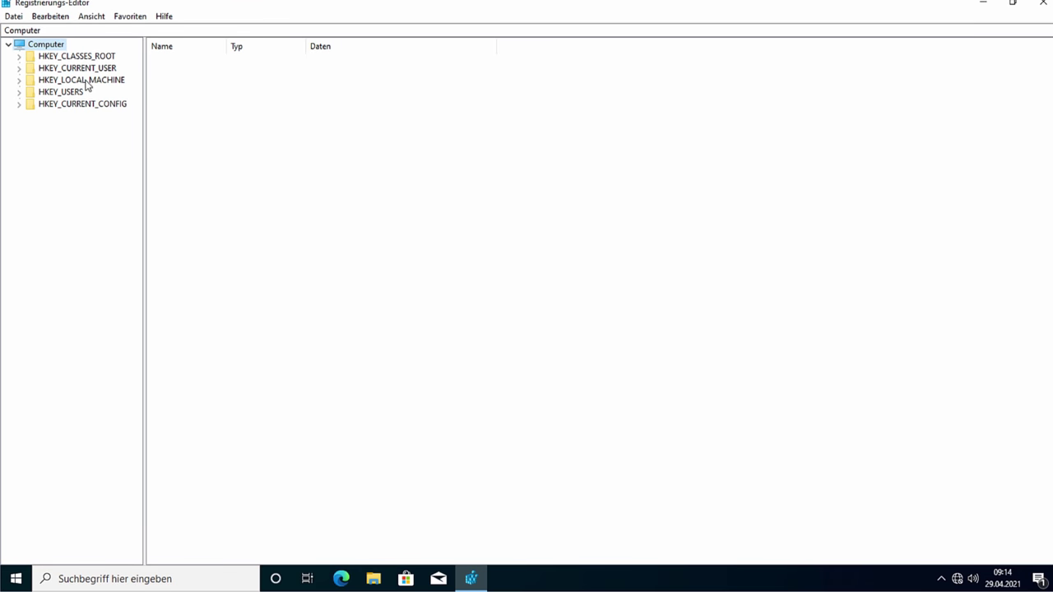
click(19, 56)
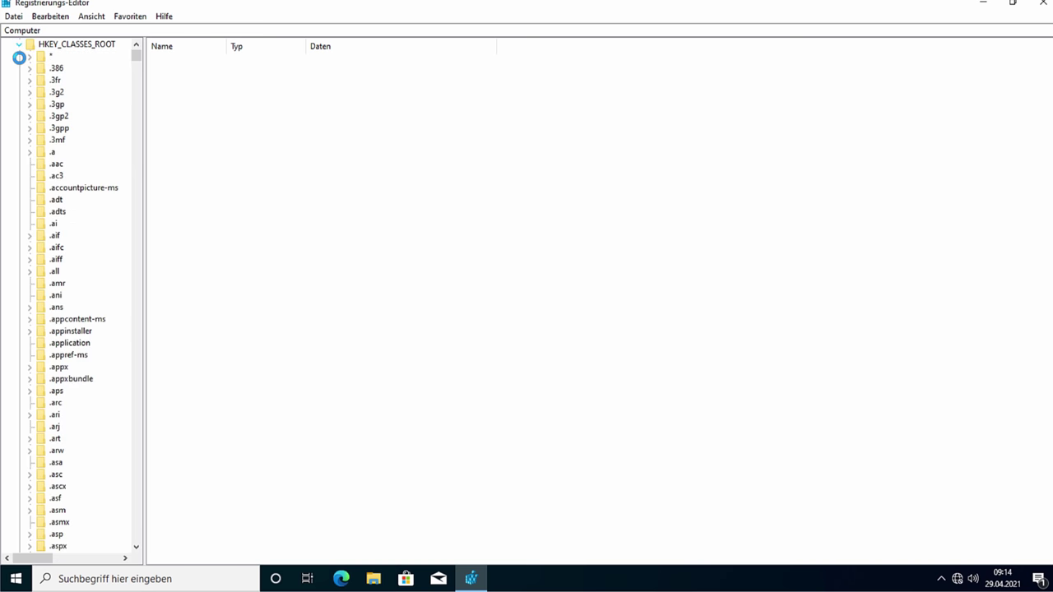
scroll(91, 272, down, 2)
scroll(90, 268, up, 2)
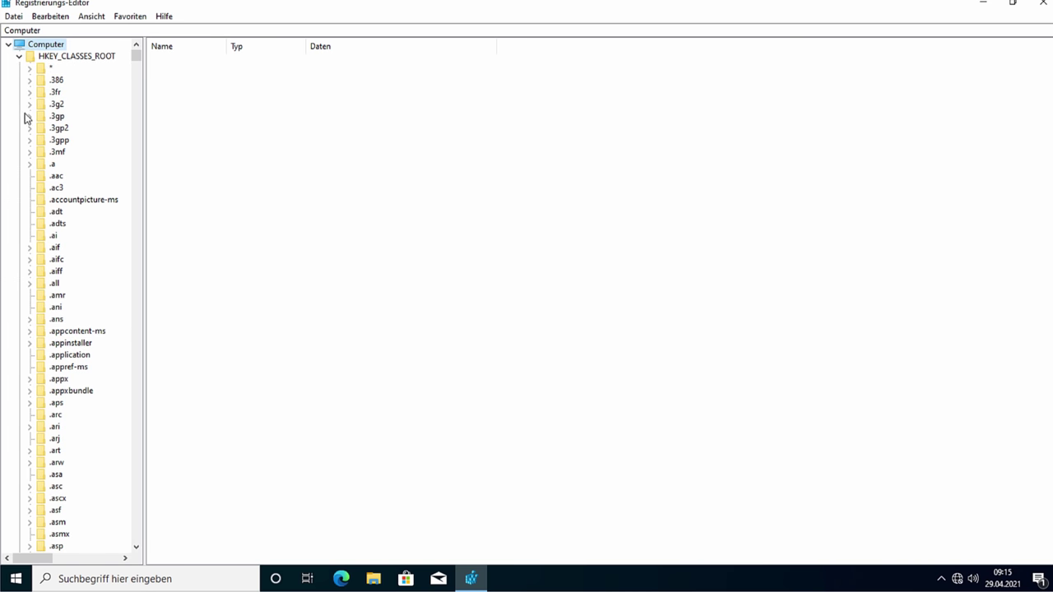
click(19, 56)
click(20, 69)
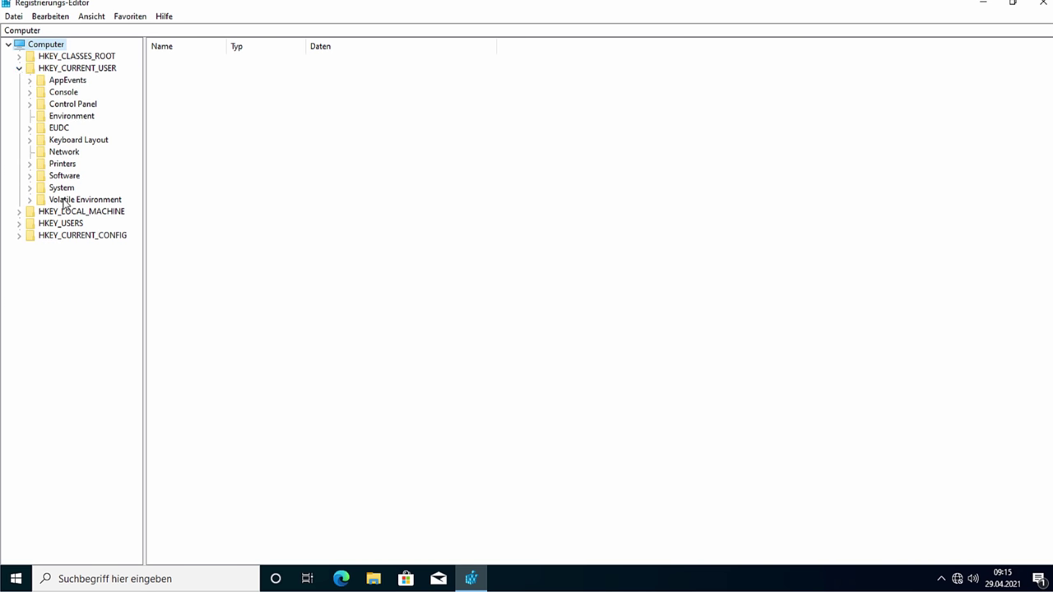
click(19, 68)
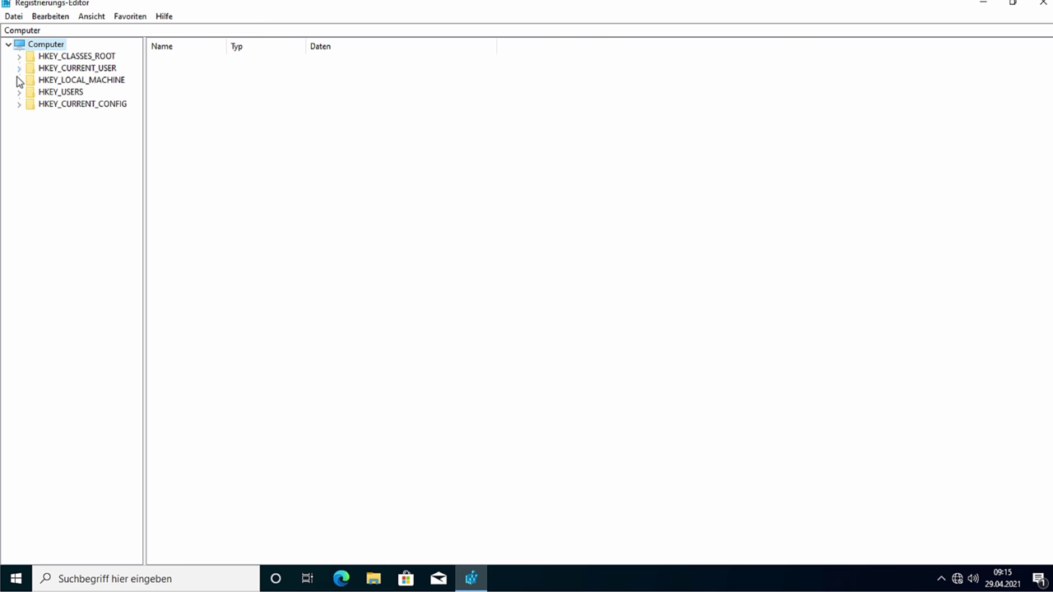
Step: Expand HKEY_LOCAL_MACHINE and its SOFTWARE key, then select HKEY_LOCAL_MACHINE
click(19, 79)
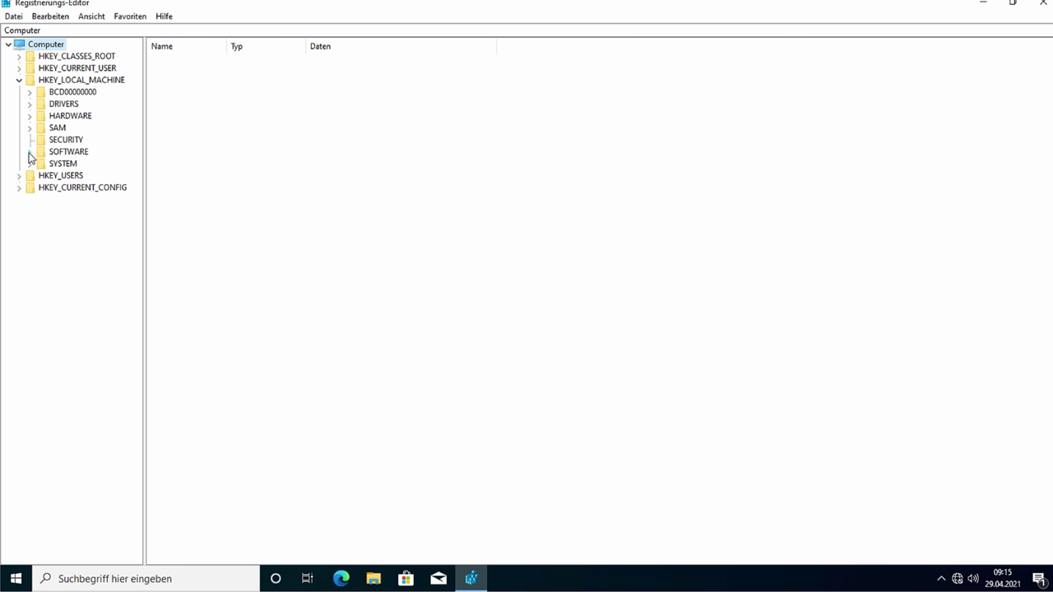
click(29, 152)
click(29, 116)
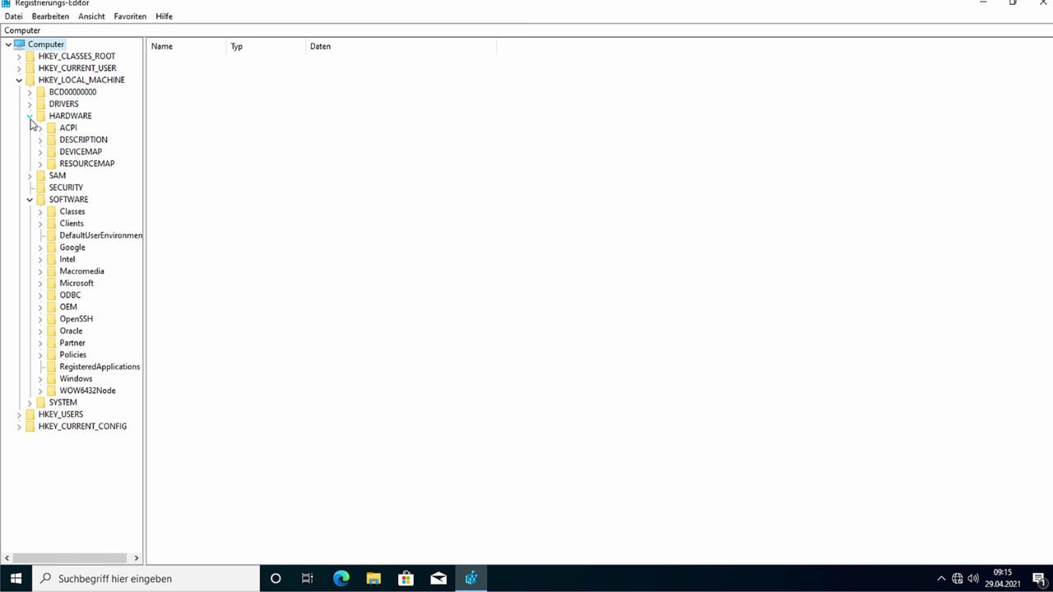
click(31, 119)
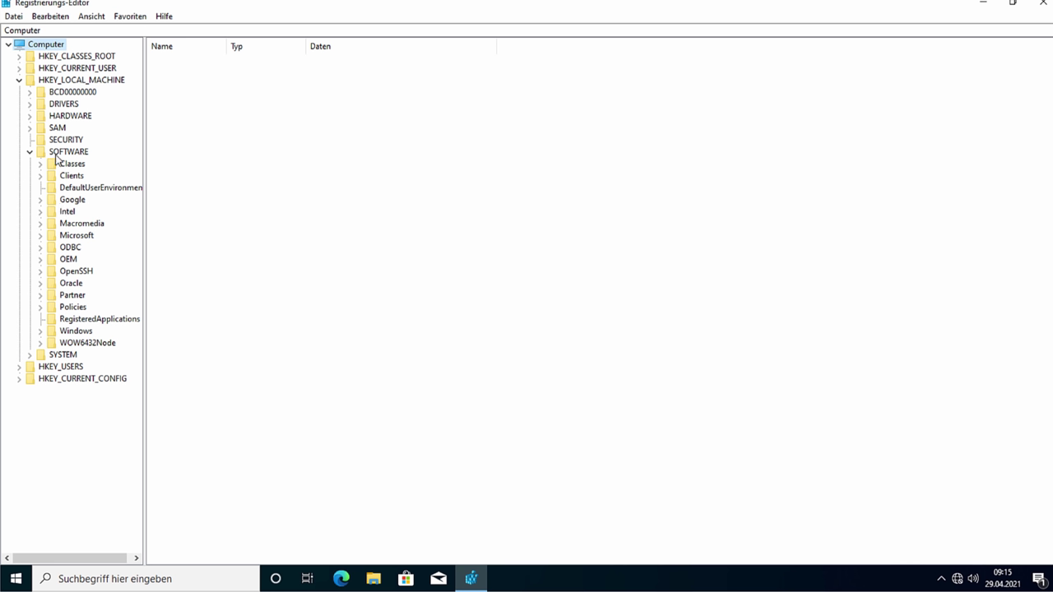
click(82, 81)
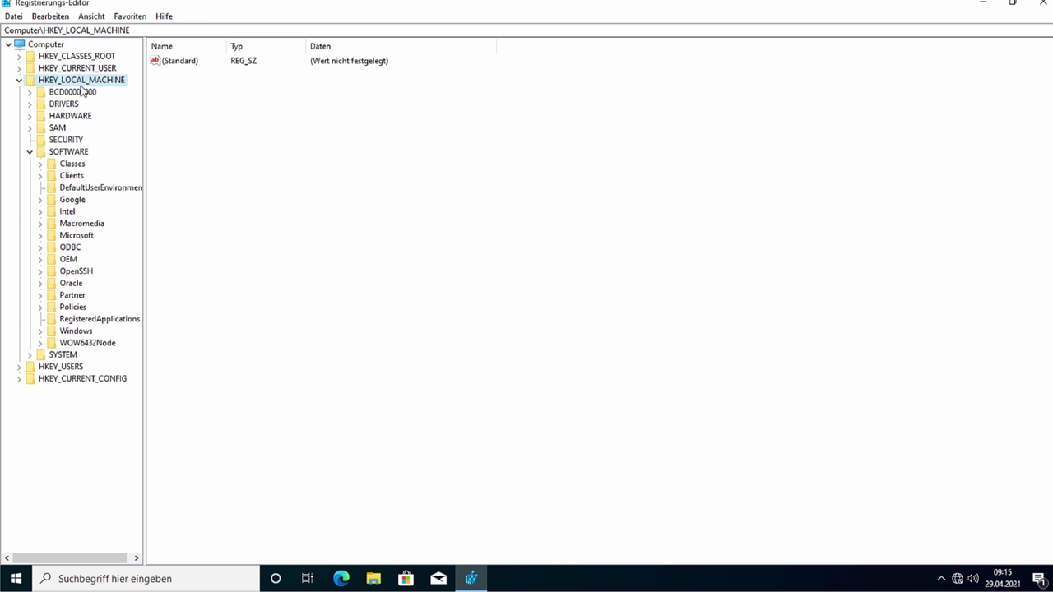
Step: Browse SOFTWARE > Policies > Microsoft > Windows > DataCollection, widening the tree pane
click(69, 156)
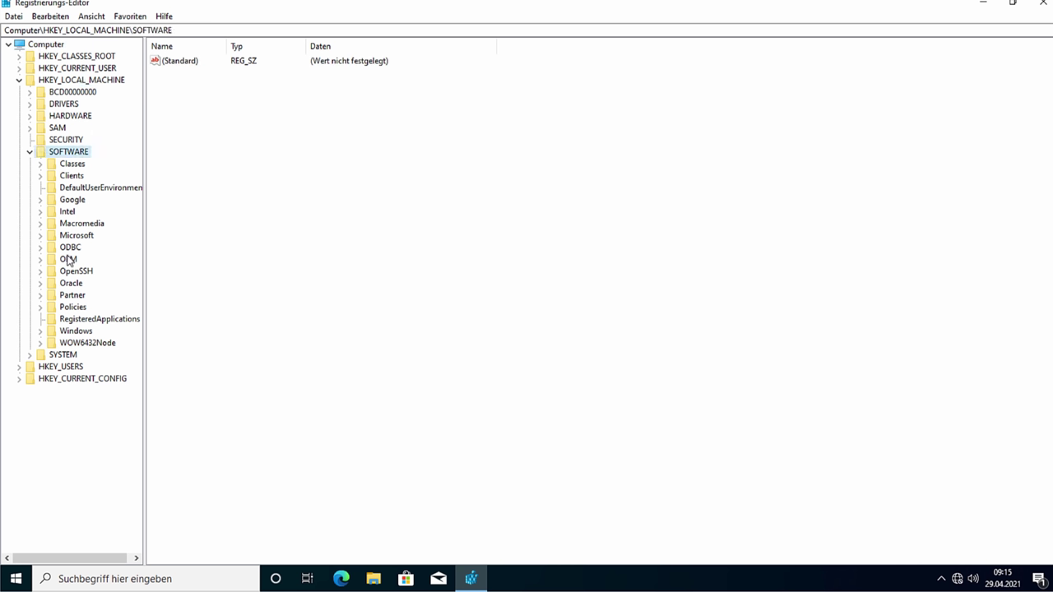
click(41, 306)
double_click(92, 322)
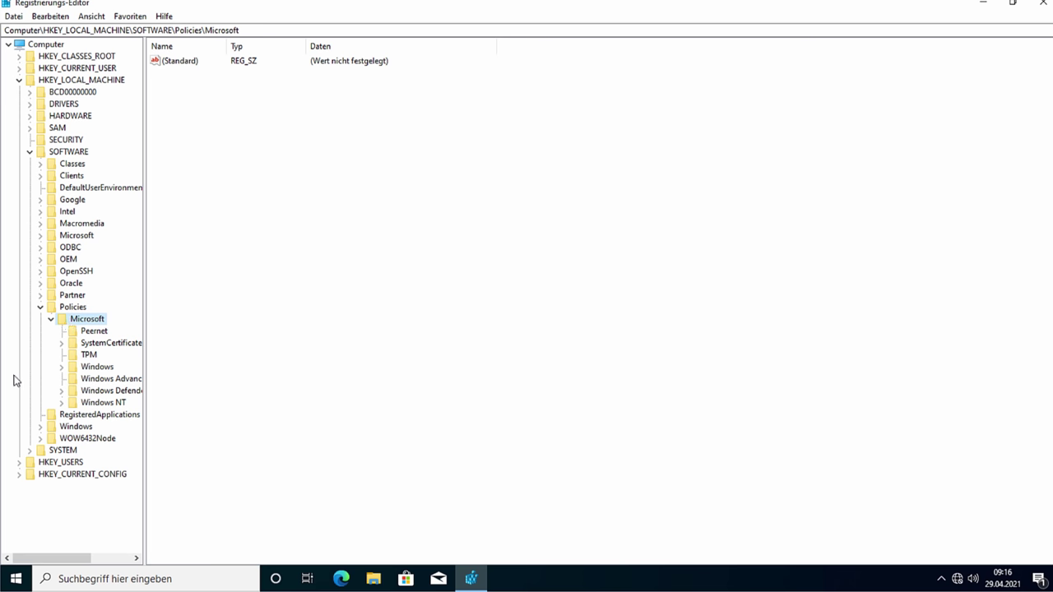
click(63, 366)
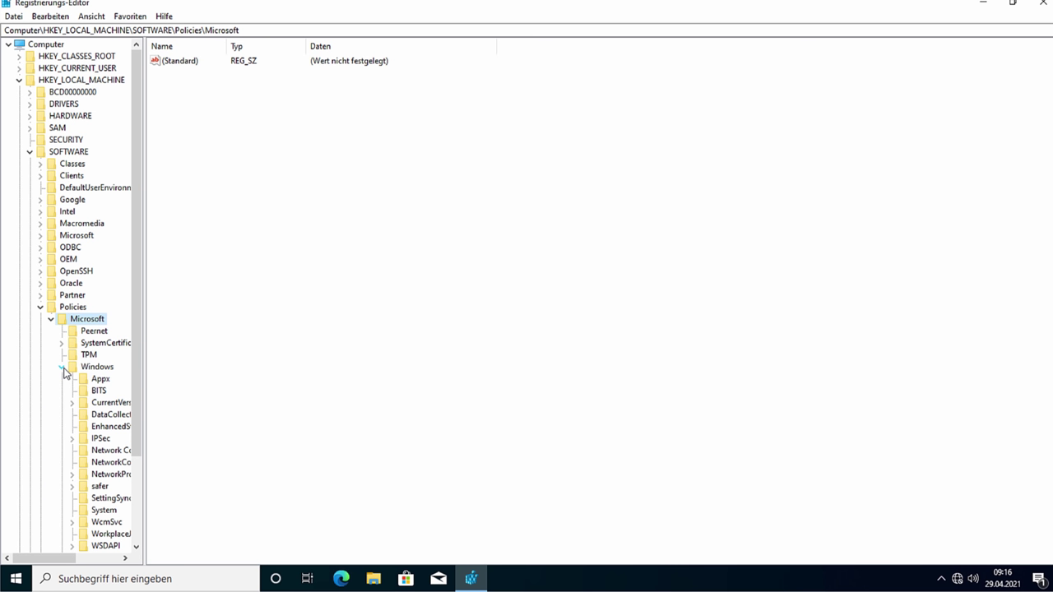
scroll(64, 371, down, 2)
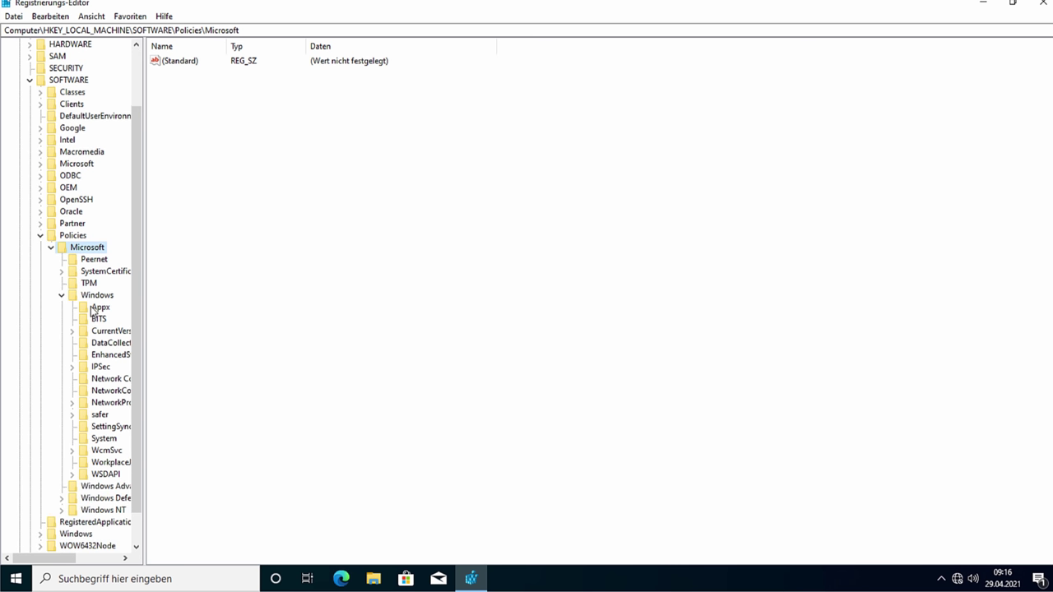
click(148, 300)
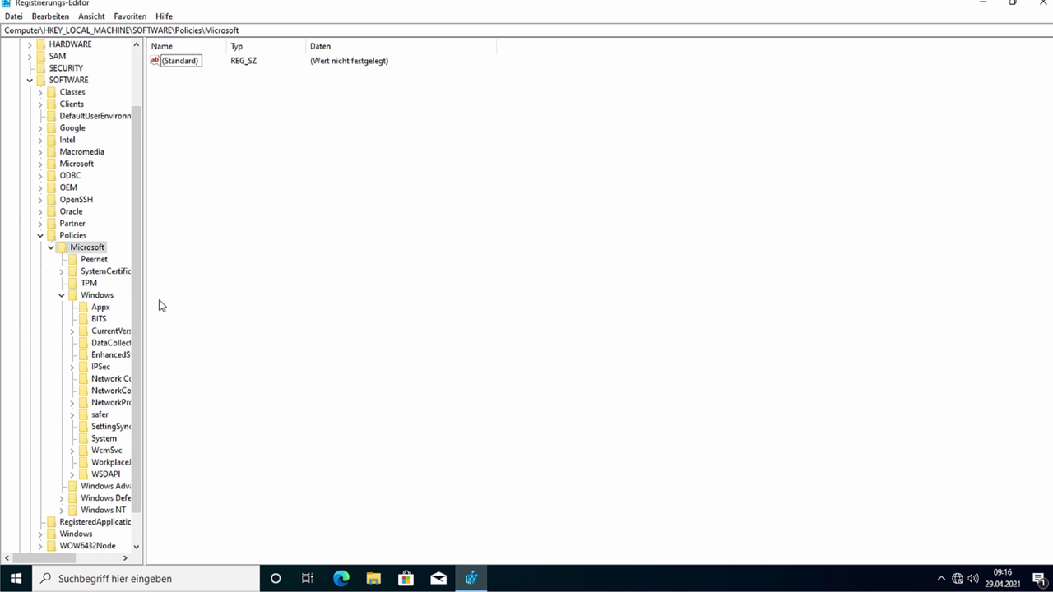
drag(145, 493, 204, 486)
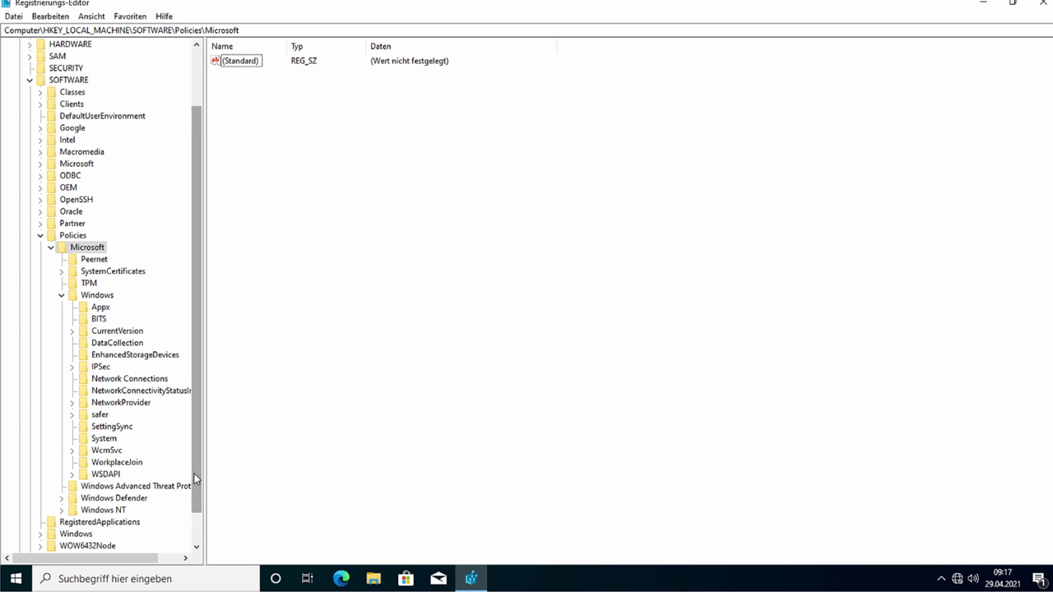
drag(207, 446, 271, 449)
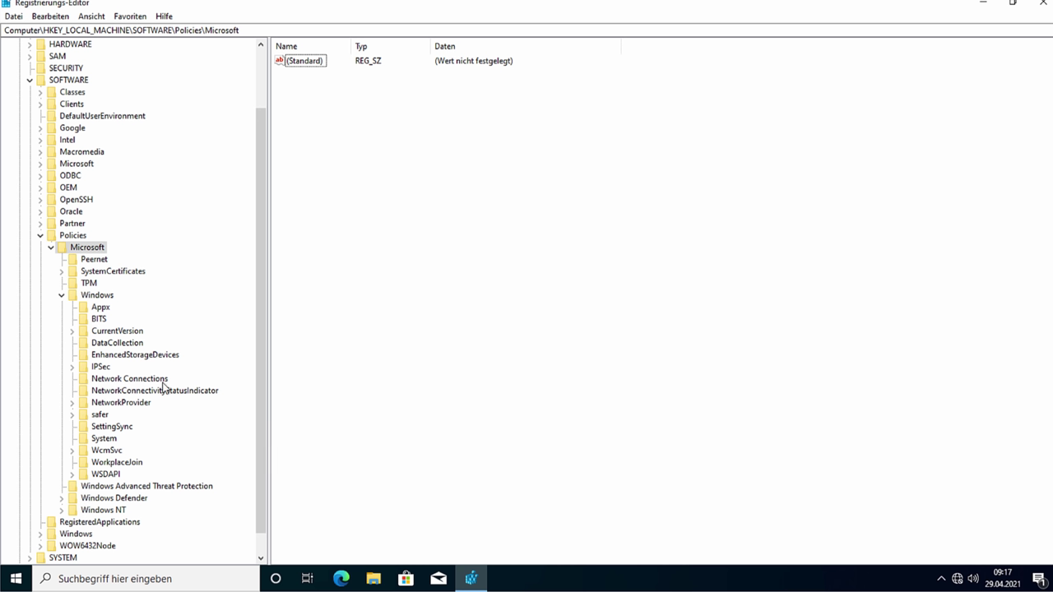
click(107, 343)
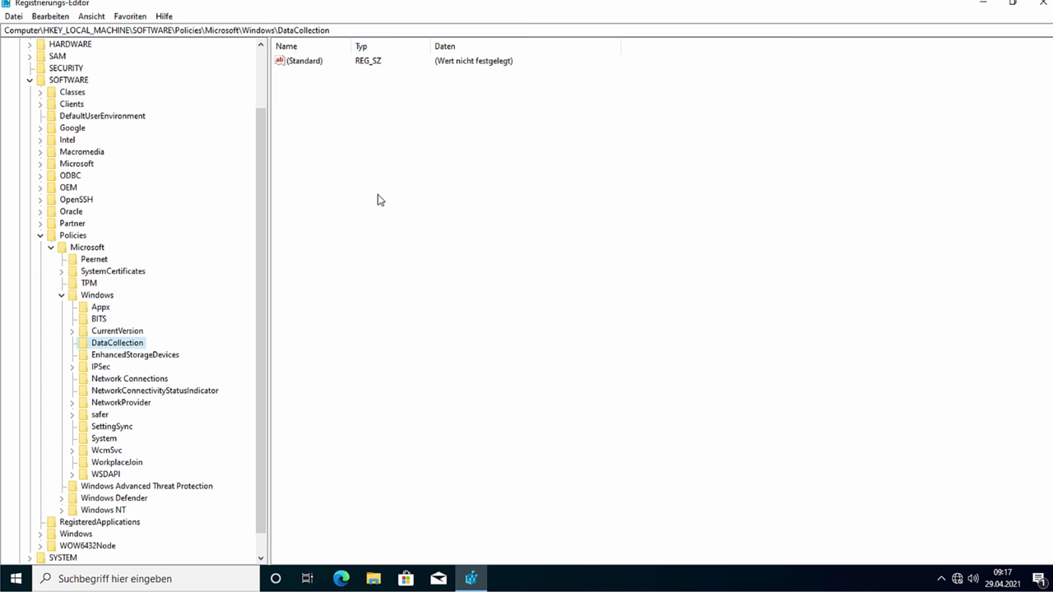
Step: Create a new 32-bit DWORD value named AllowTelemetry under DataCollection
right_click(361, 122)
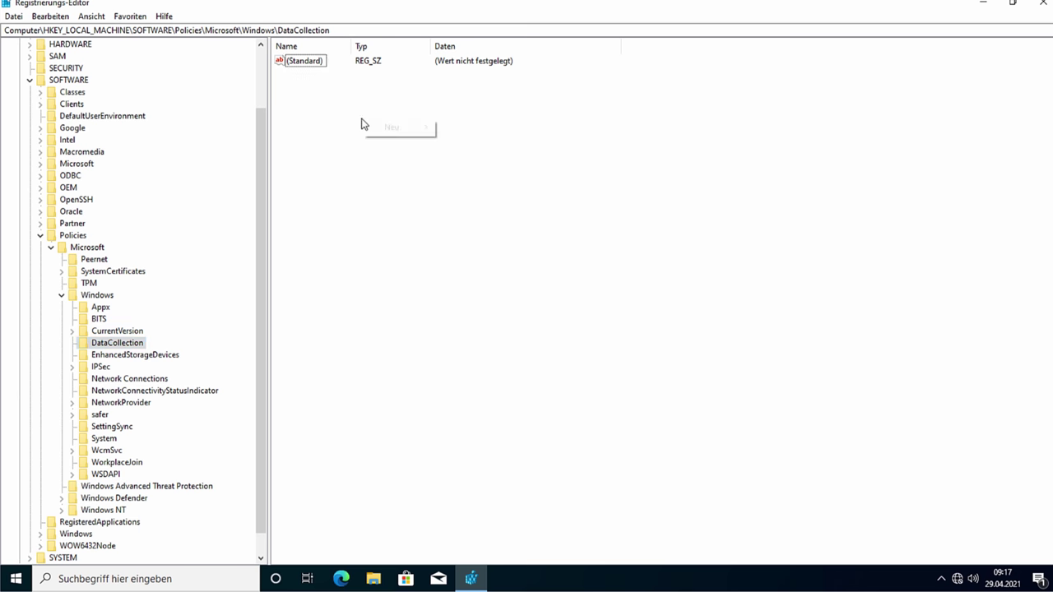
mouse_move(383, 134)
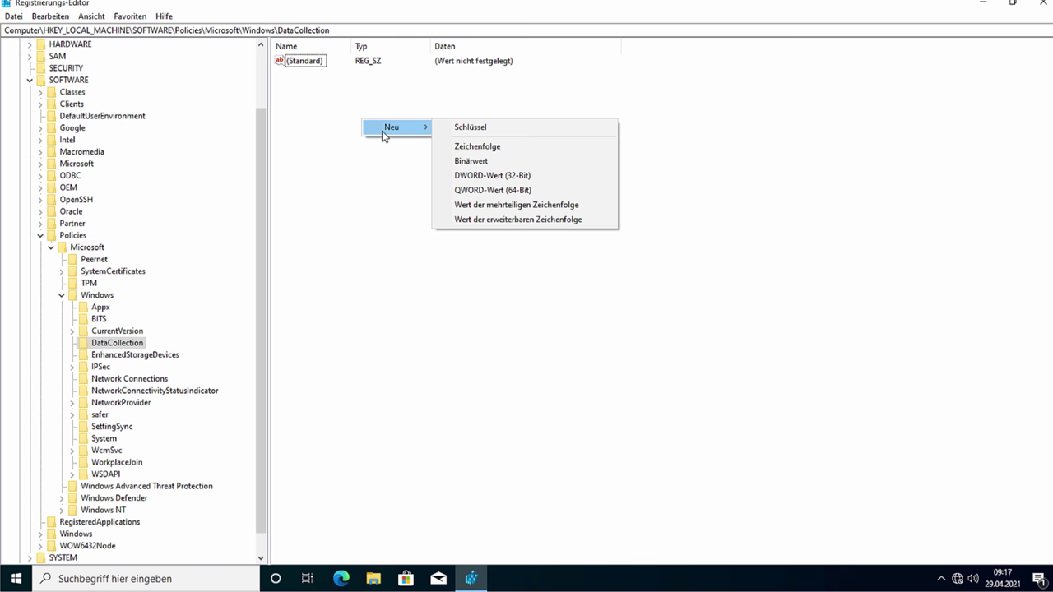
click(478, 176)
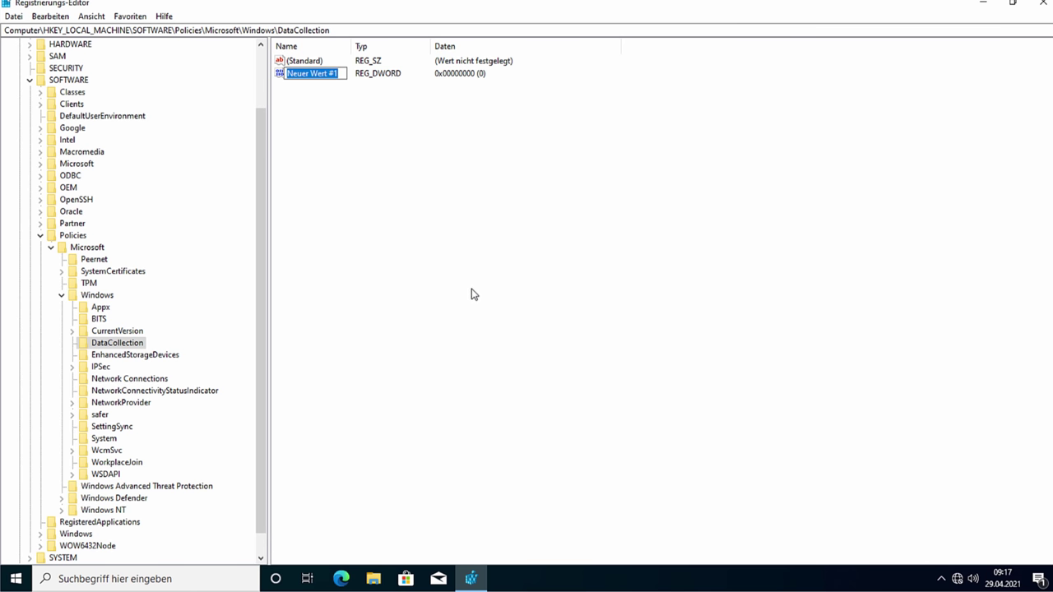
text(Allo)
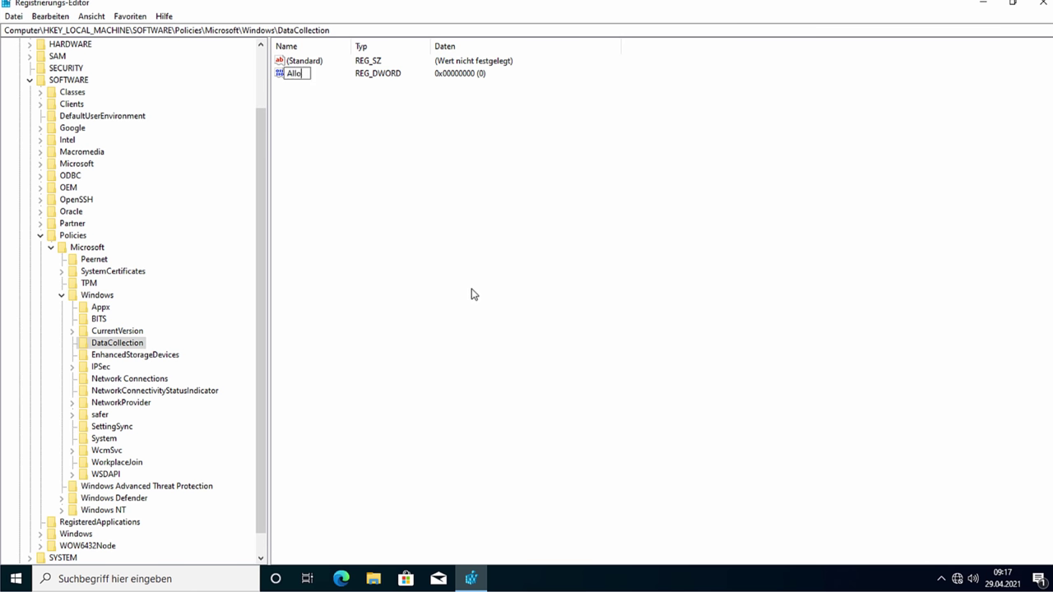
text(wTelemetry)
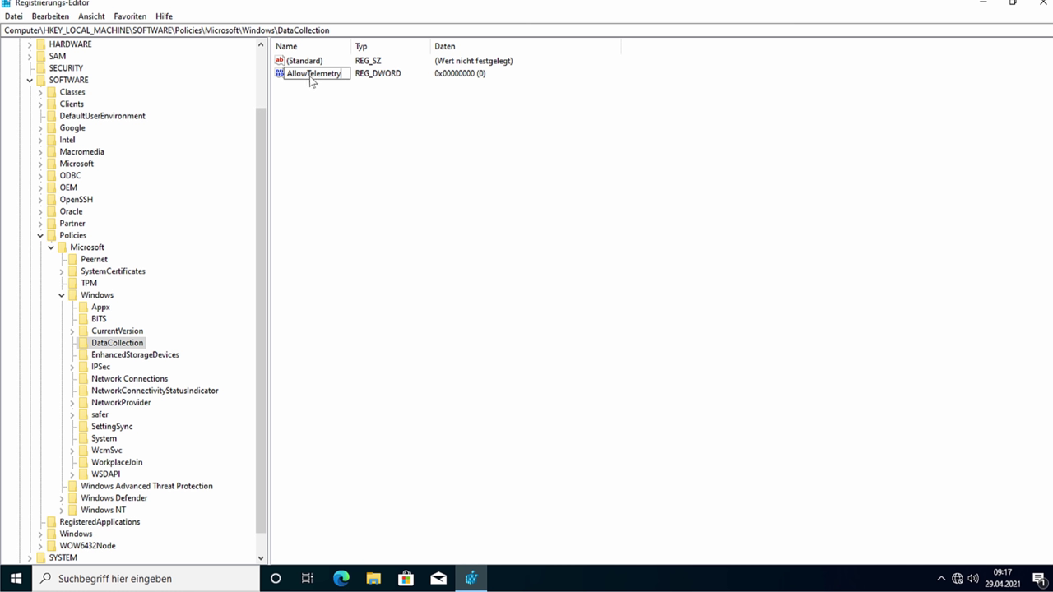
key(Return)
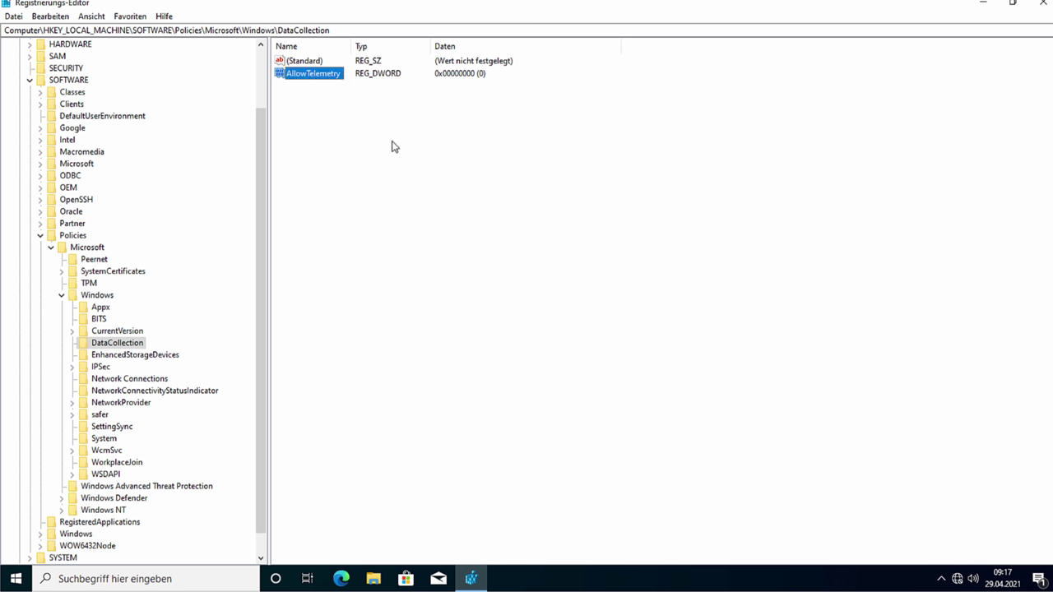
Step: Confirm AllowTelemetry holds 0, leave it unchanged, and close Registry Editor
right_click(321, 77)
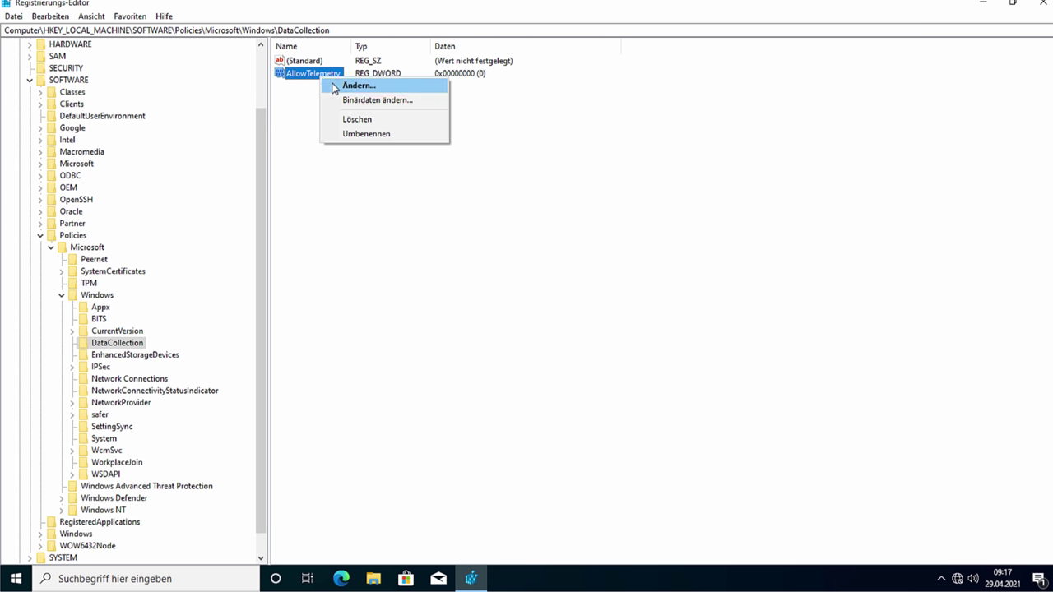
click(334, 88)
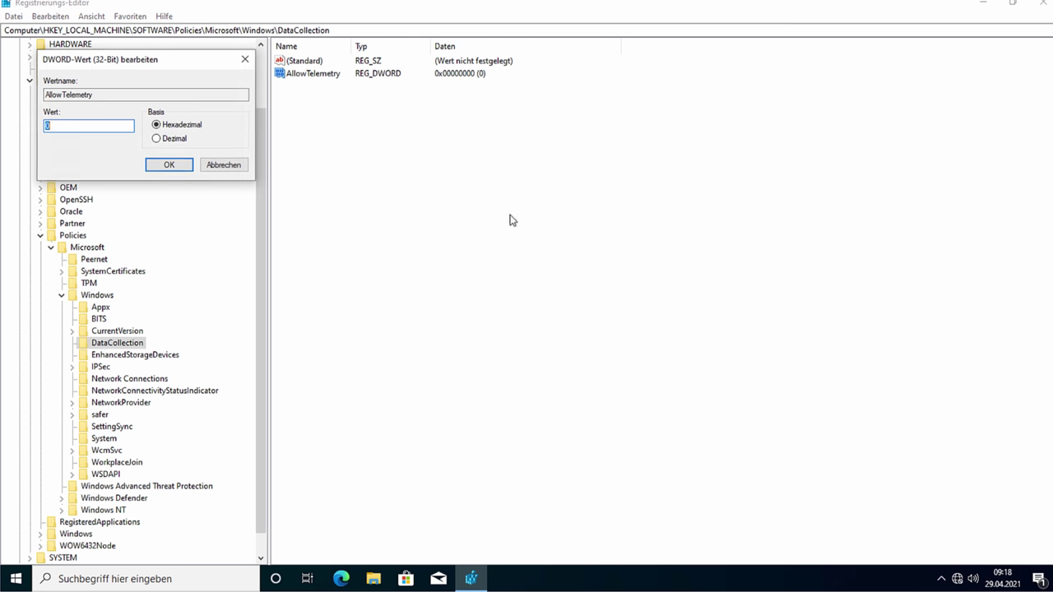
click(218, 166)
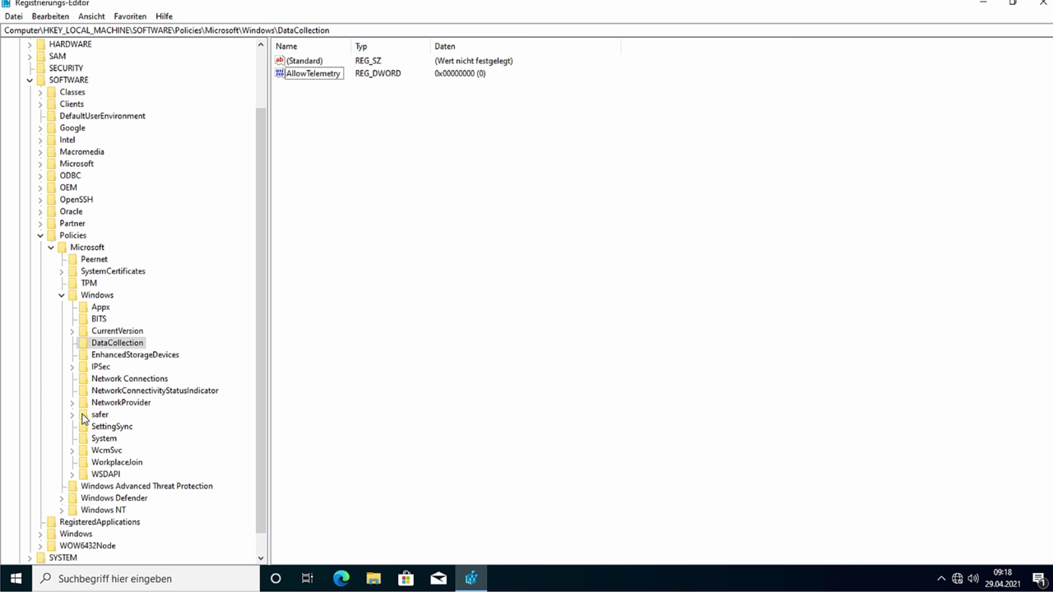
click(1041, 5)
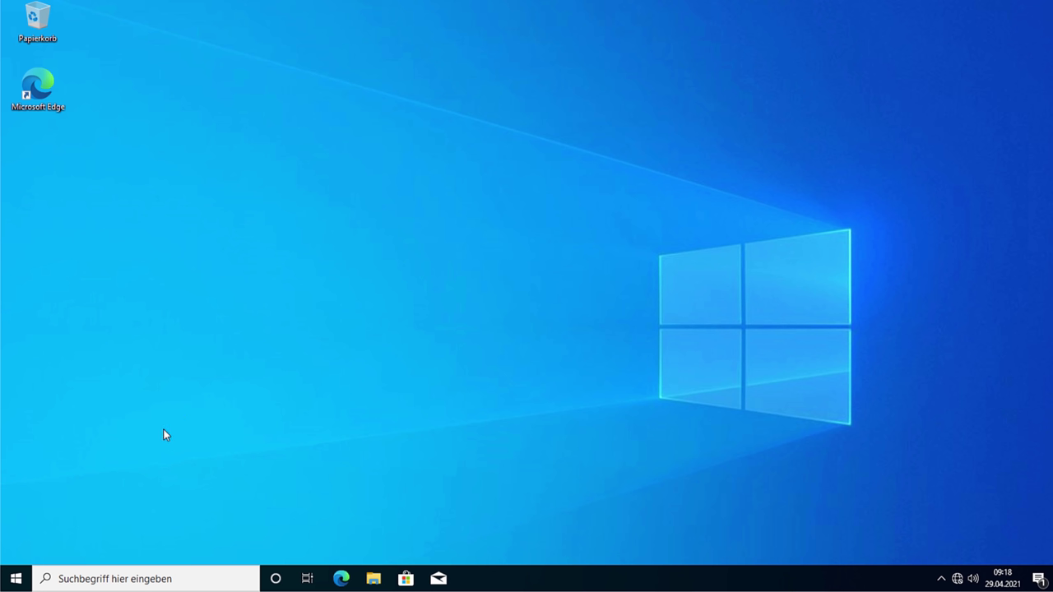
Step: Launch Windows PowerShell as administrator and approve the UAC prompt
click(15, 578)
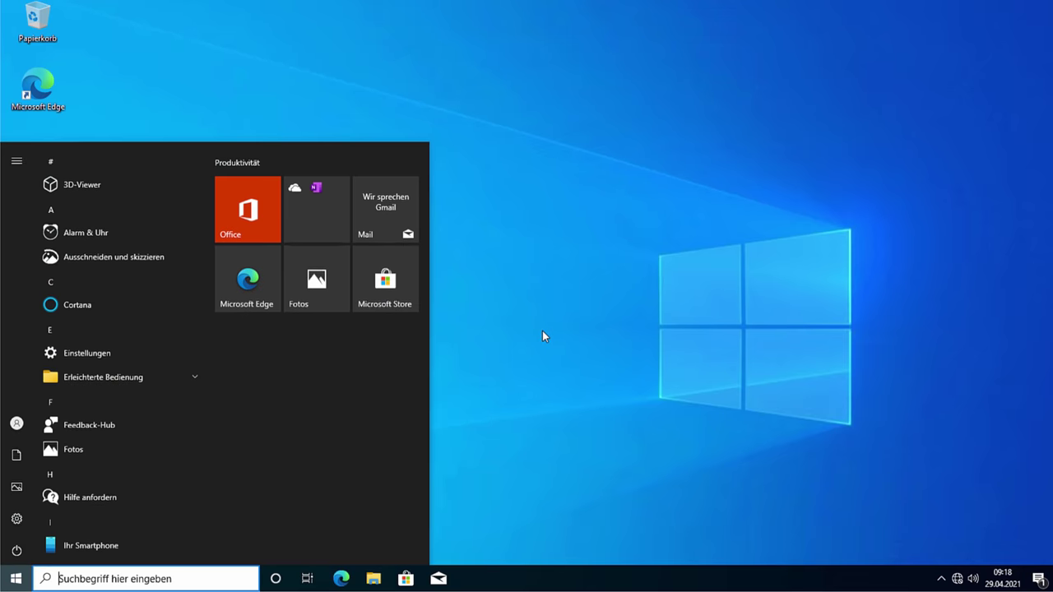
text(powers)
key(Return)
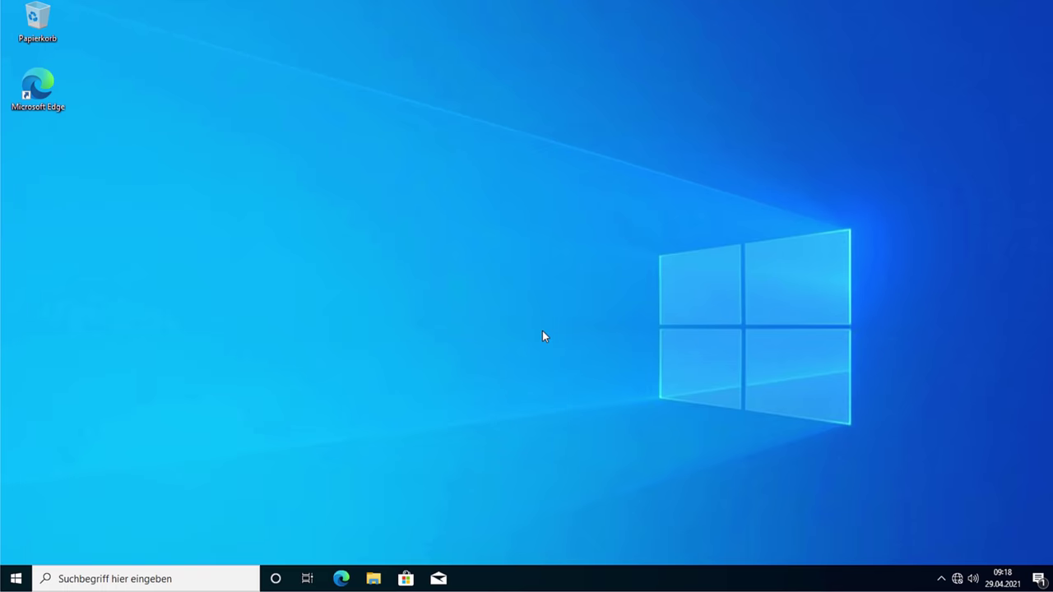
click(612, 57)
key(super)
text(pow)
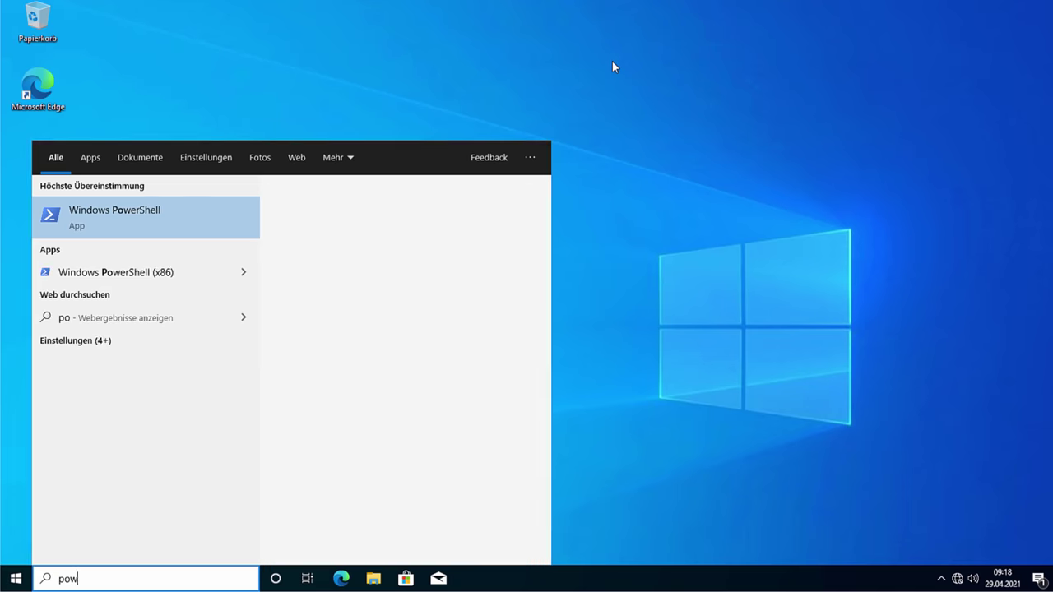
text(er)
click(345, 340)
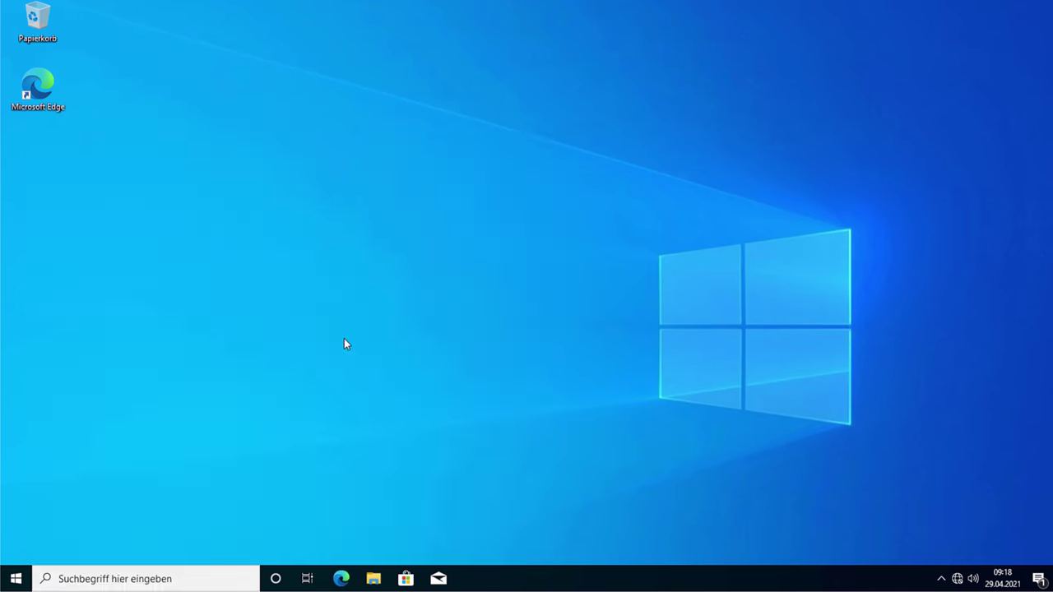
click(431, 385)
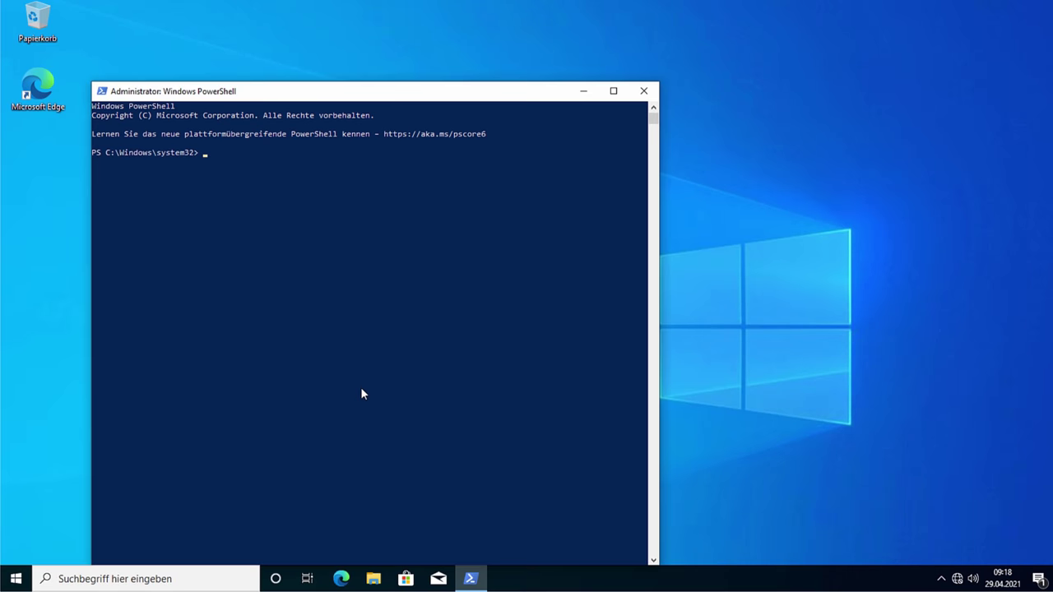
Step: Return to the administrator PowerShell window and enlarge it to fill the screen
key(super)
text(powe)
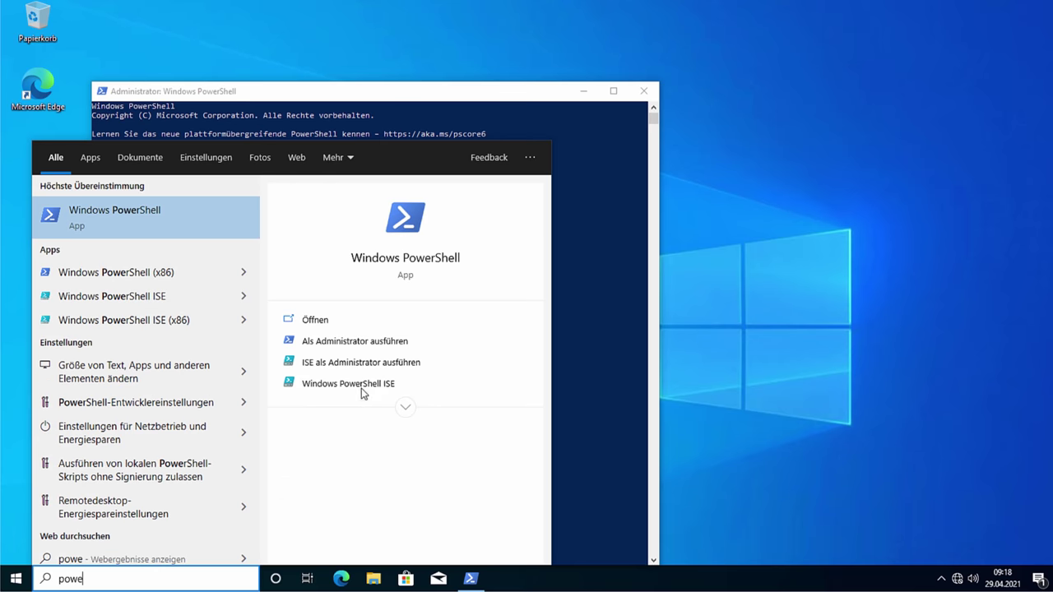
right_click(107, 216)
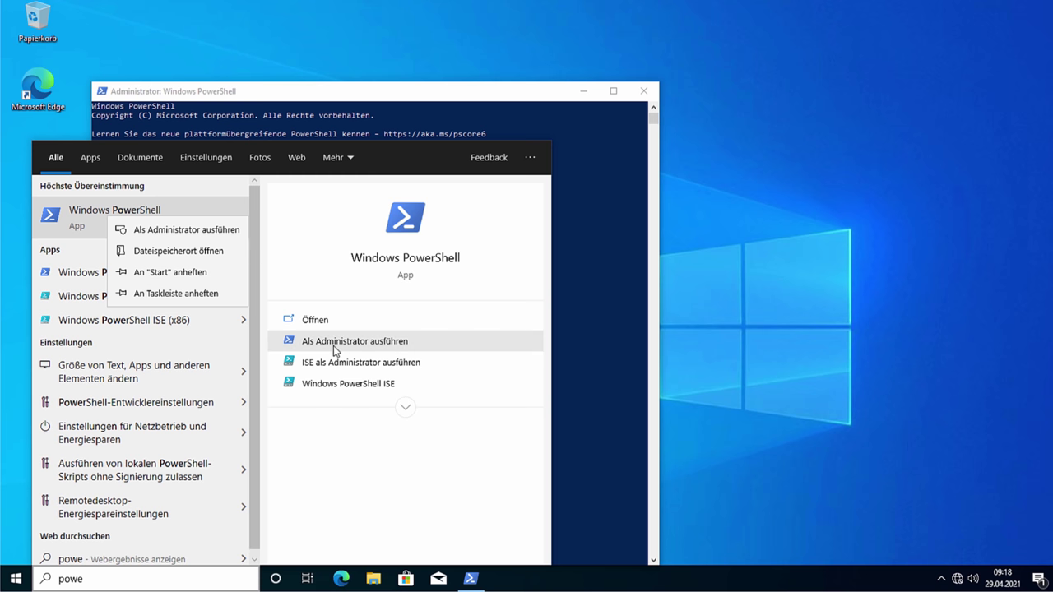
click(579, 278)
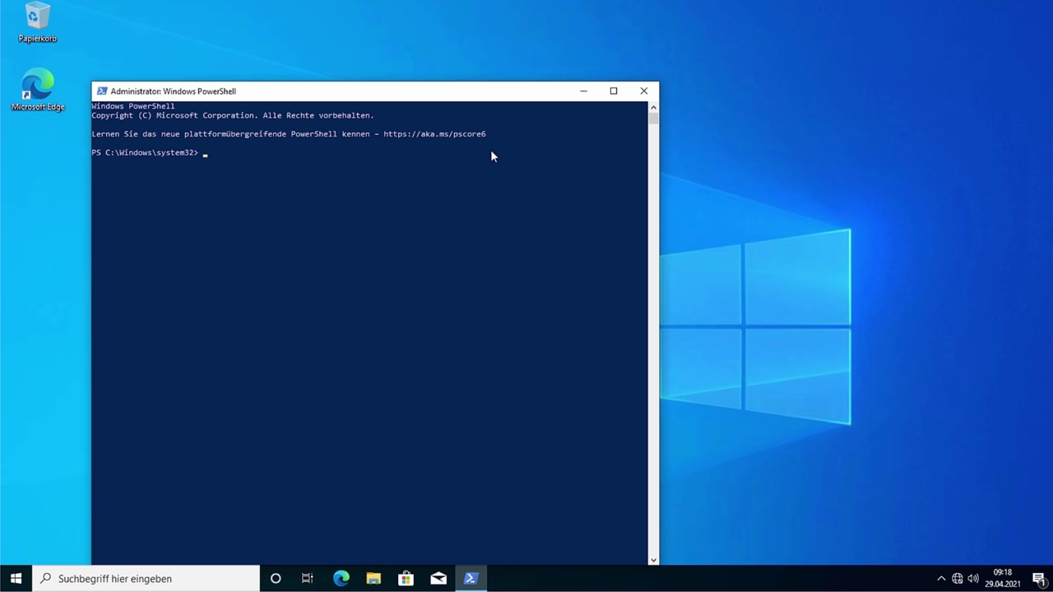
drag(658, 82, 1038, 10)
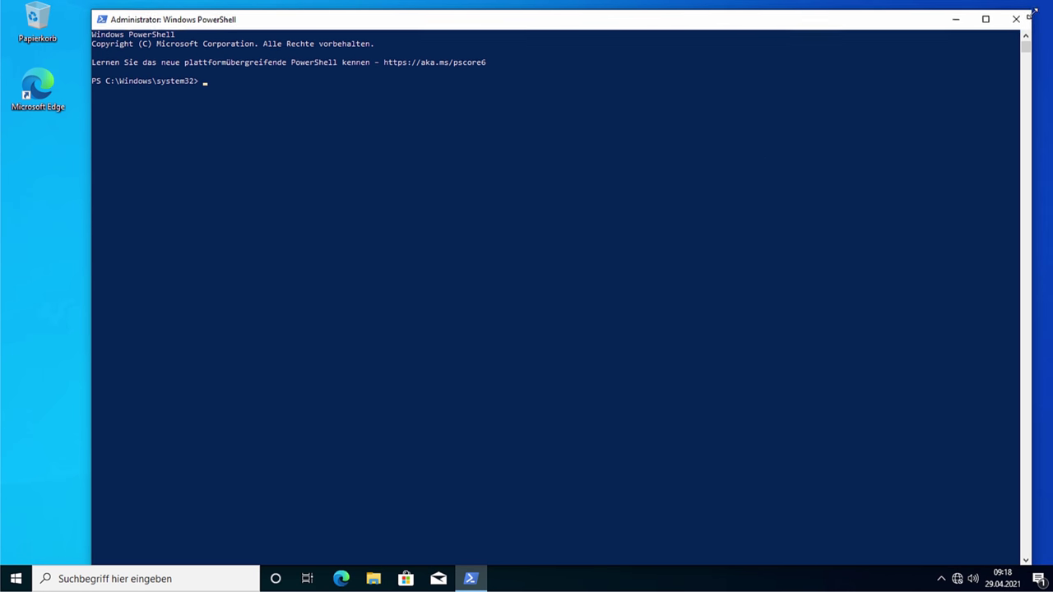
Step: Enlarge the console font, reposition the window, and enter cd drivers at the prompt
ctrl+scroll(743, 164, up, 3)
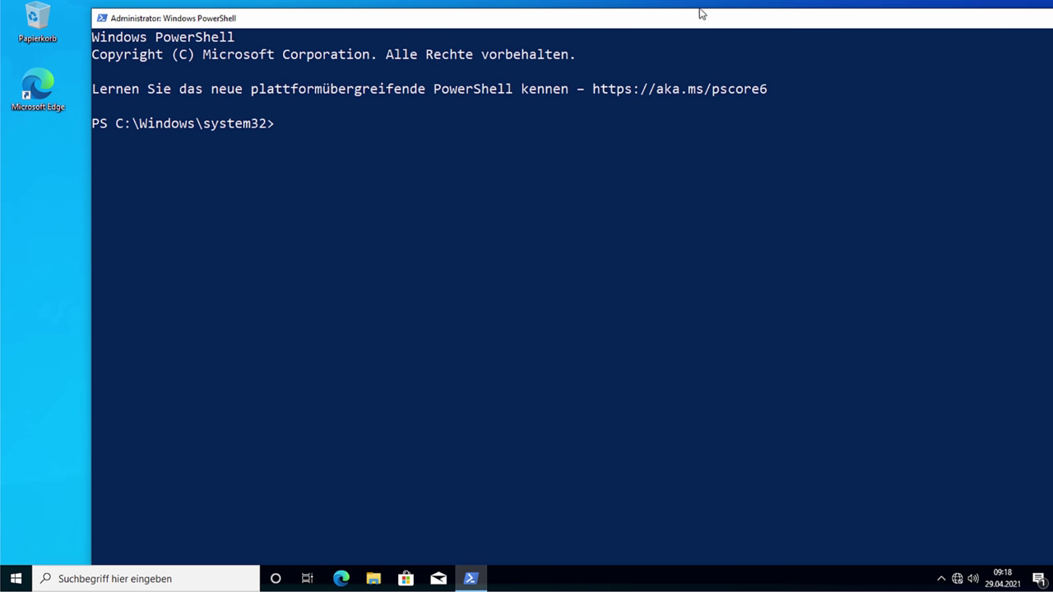
drag(700, 11, 575, 2)
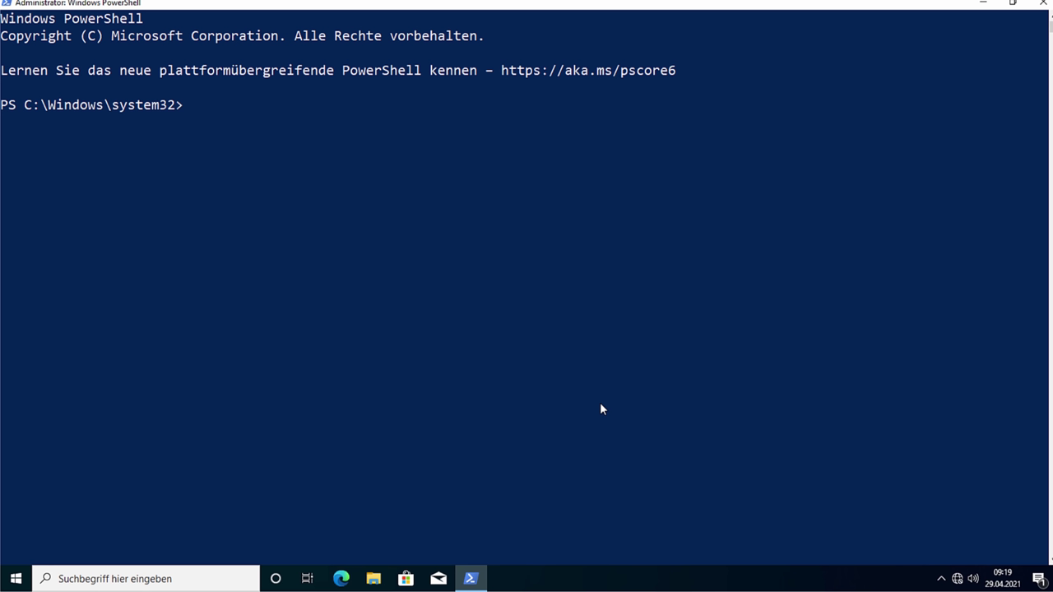
text(cd drivers)
Step: Change into the drivers\etc folder and list its files with ls and dir
key(Return)
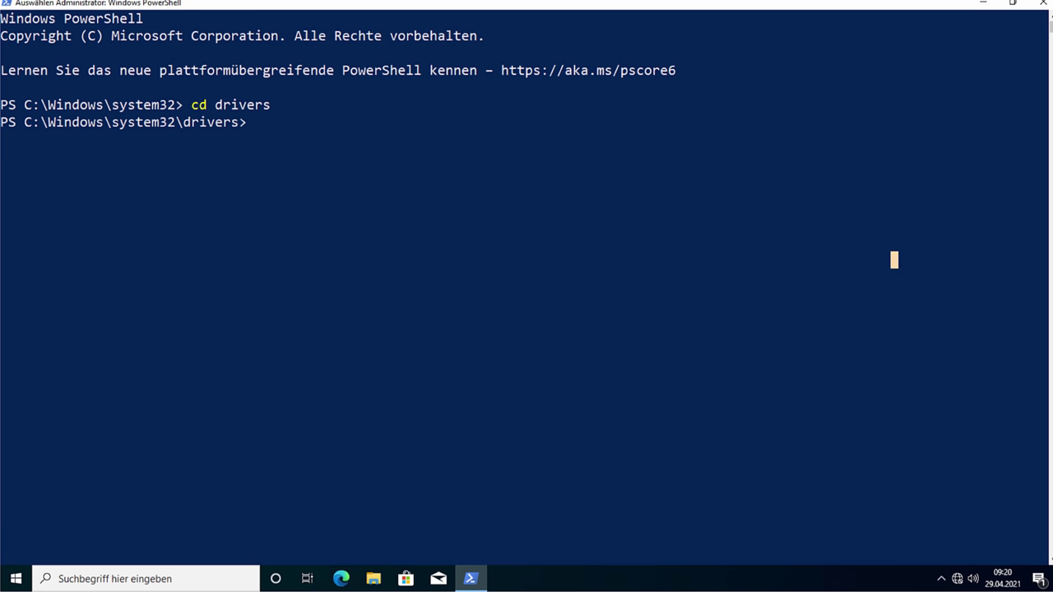
text(cd etc)
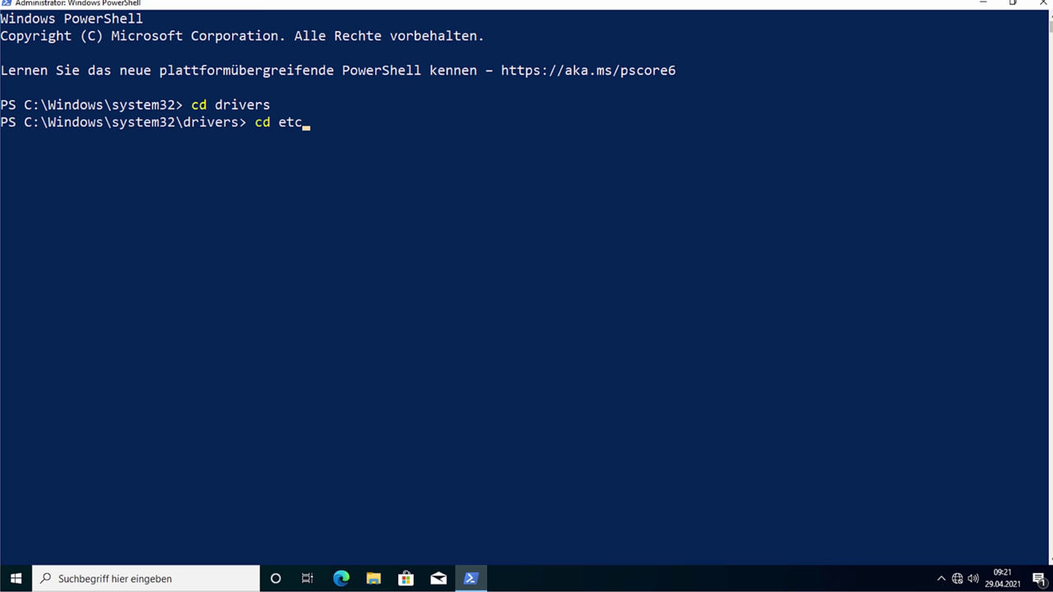
key(Return)
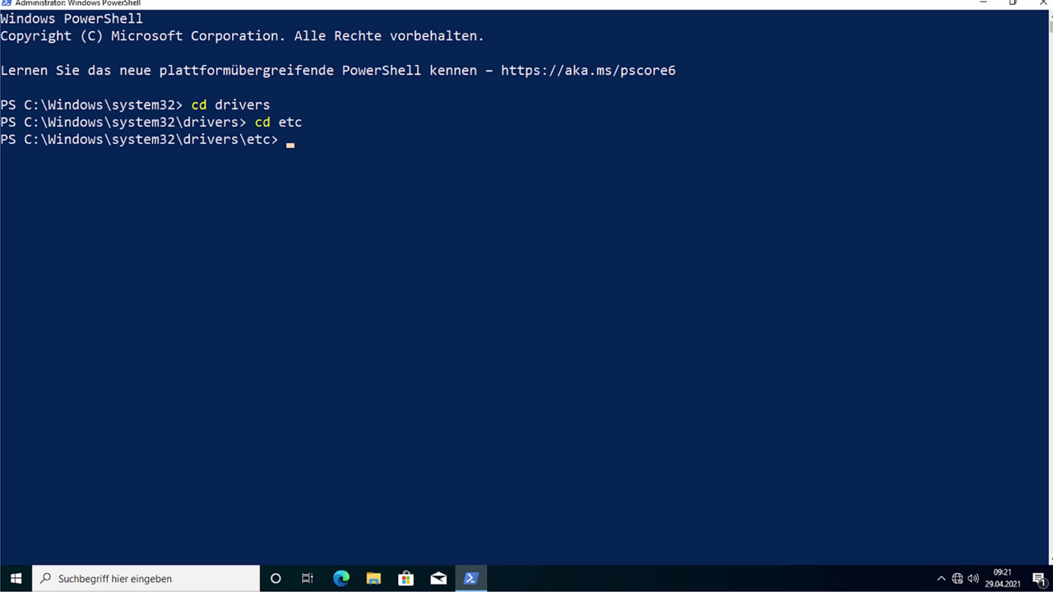
text(ls)
key(Return)
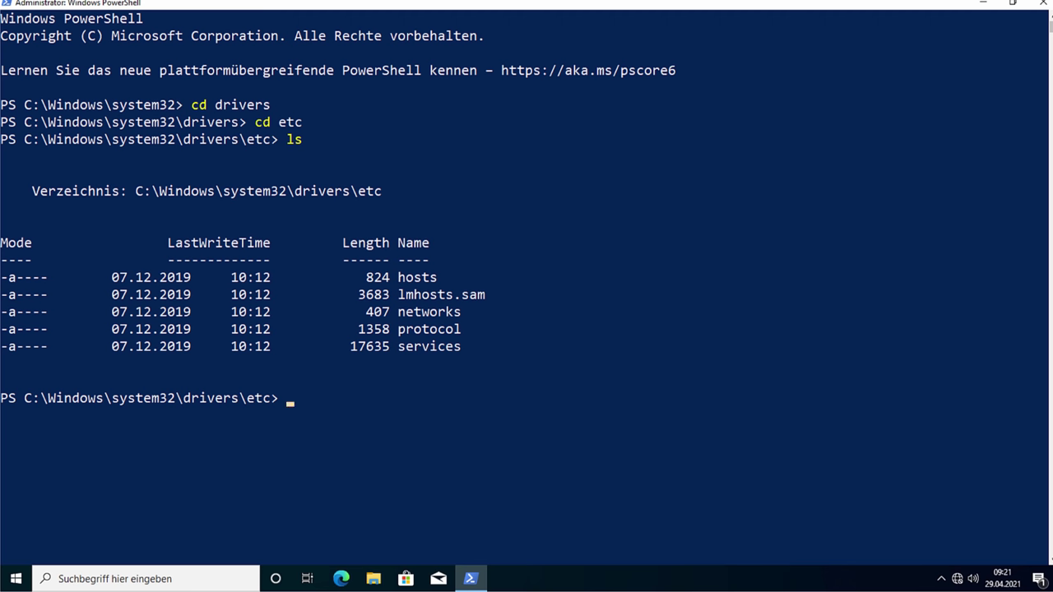
text(dir)
key(Return)
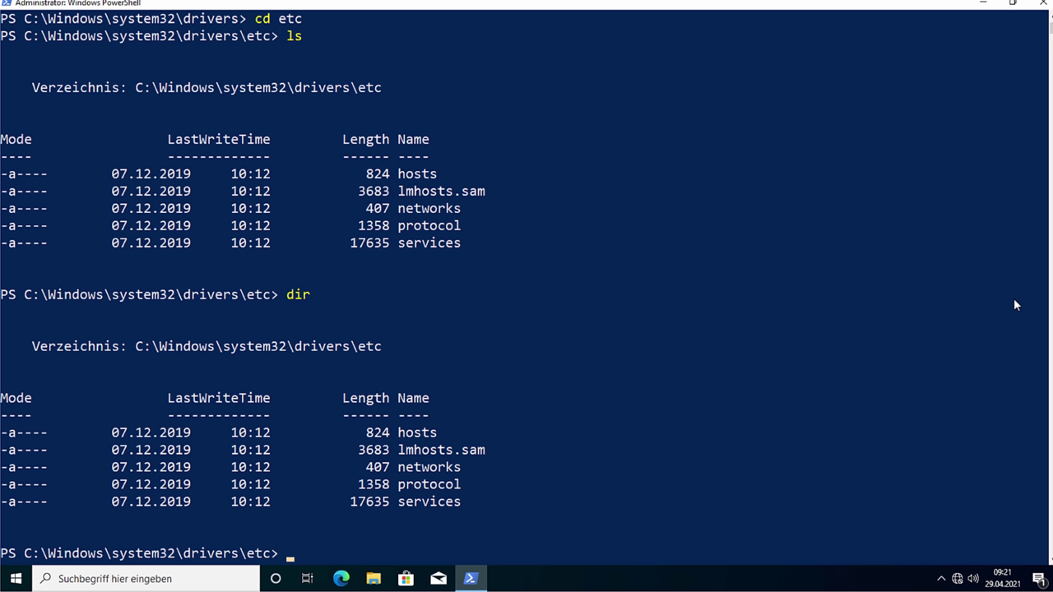
Step: Open the hosts file in Notepad with the command notepad hosts
double_click(411, 432)
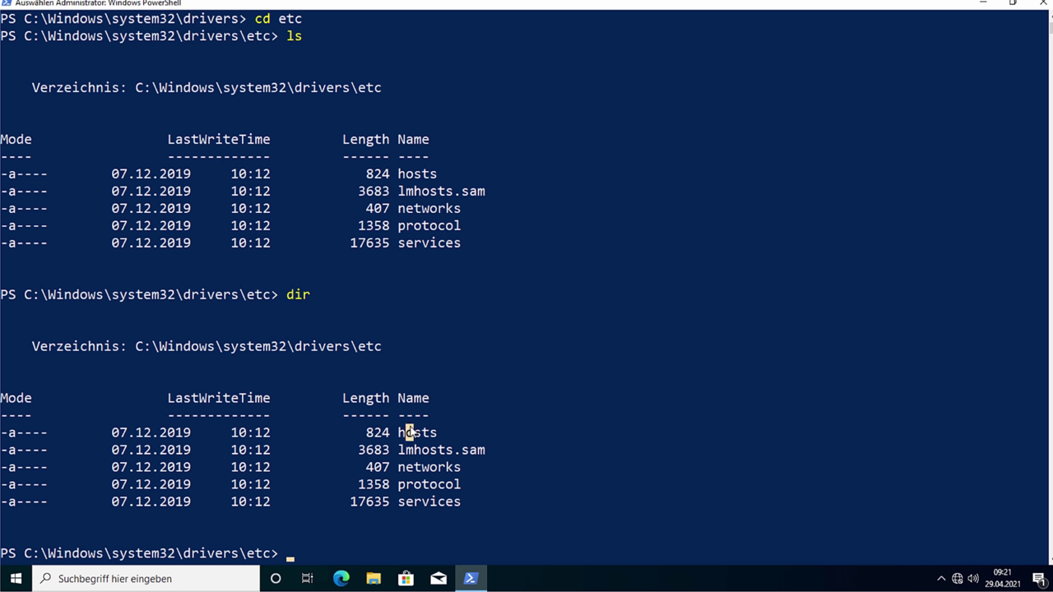
click(495, 502)
text(note)
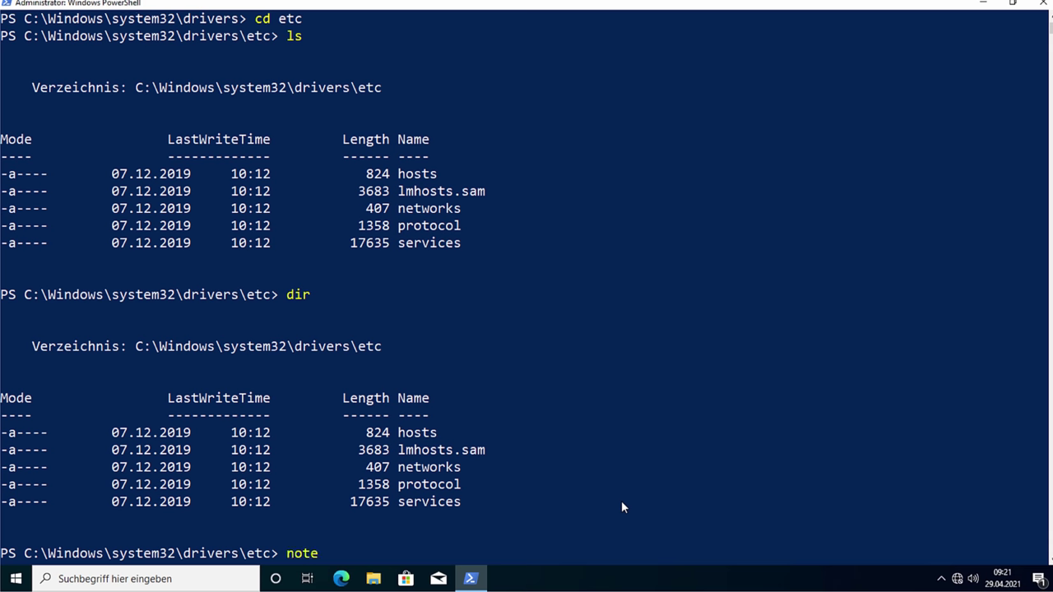
text(pad hosts)
key(Return)
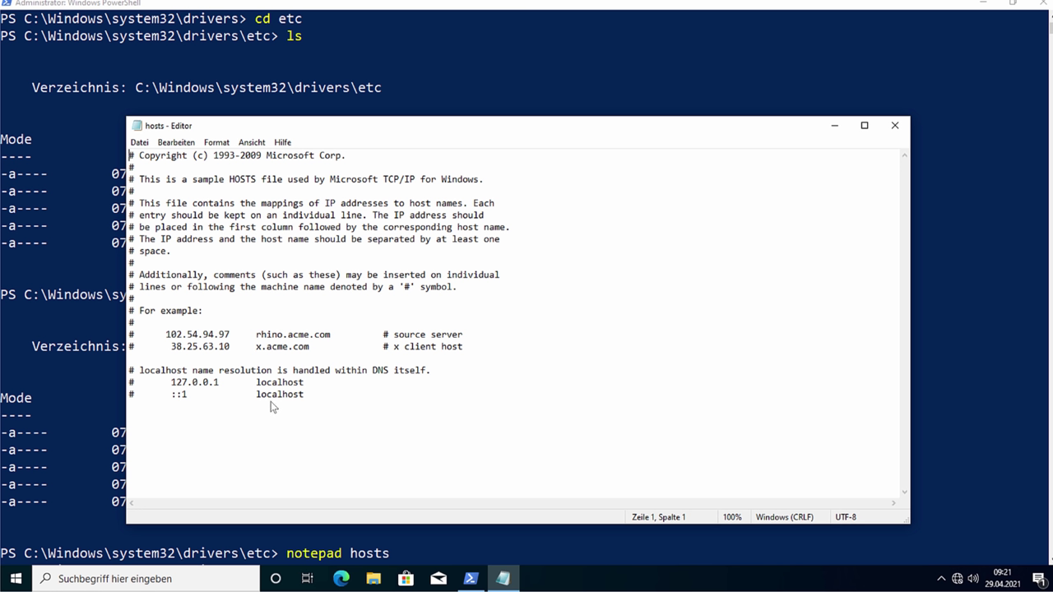
Step: Paste the 127.0.0.1 telemetry blocklist below the localhost lines, starting with a.ads1.msn.com
click(373, 404)
key(ctrl+v)
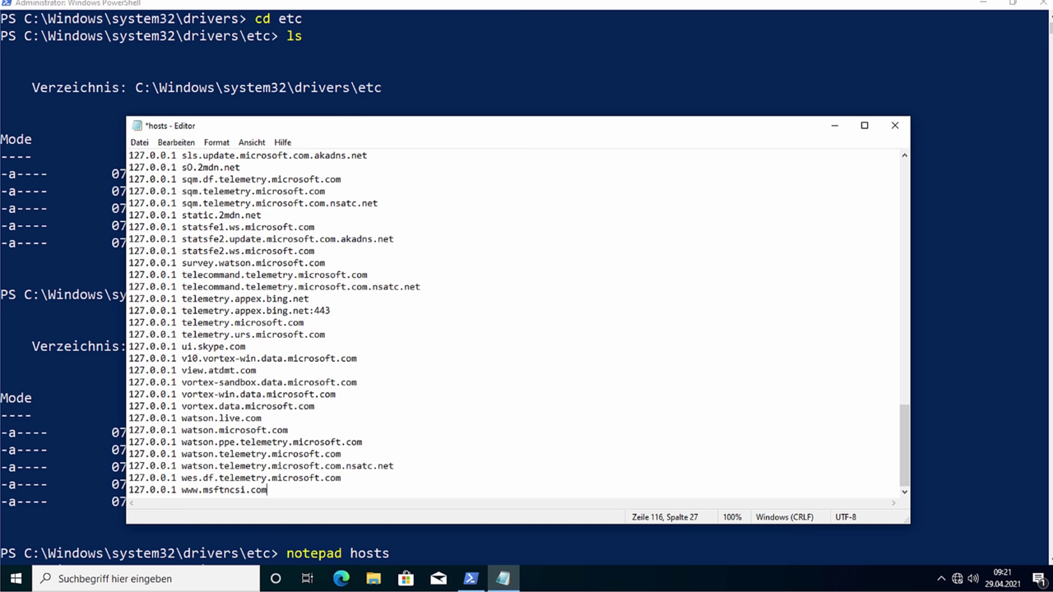
scroll(621, 429, up, 20)
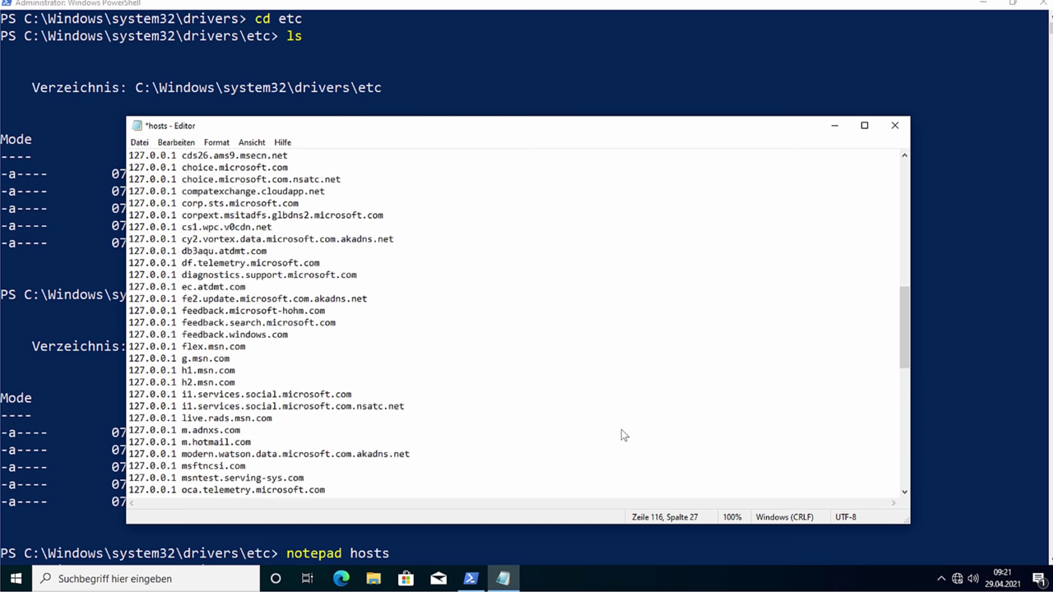
scroll(621, 429, up, 5)
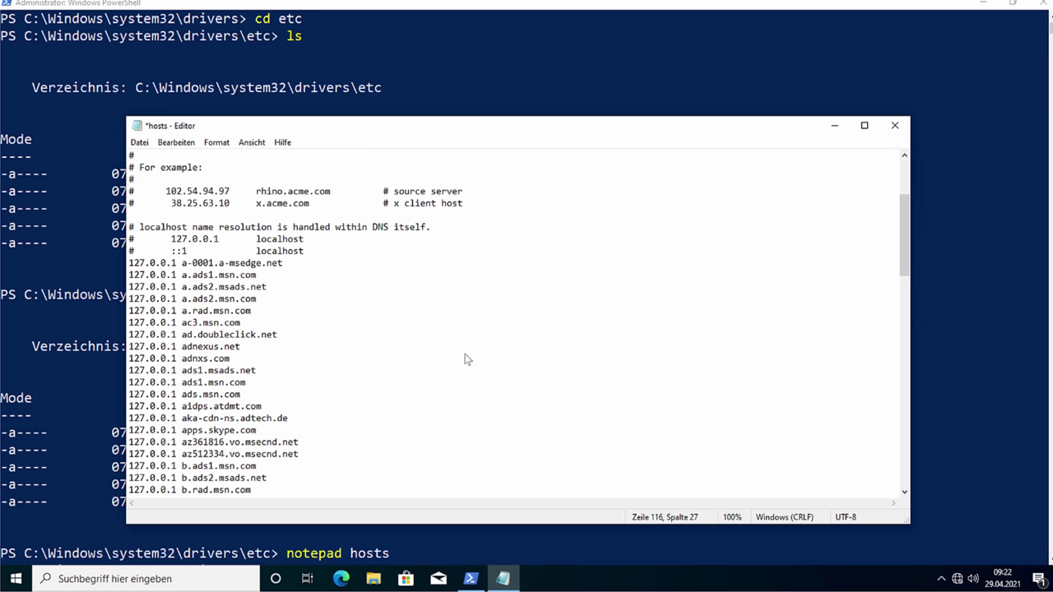
double_click(250, 263)
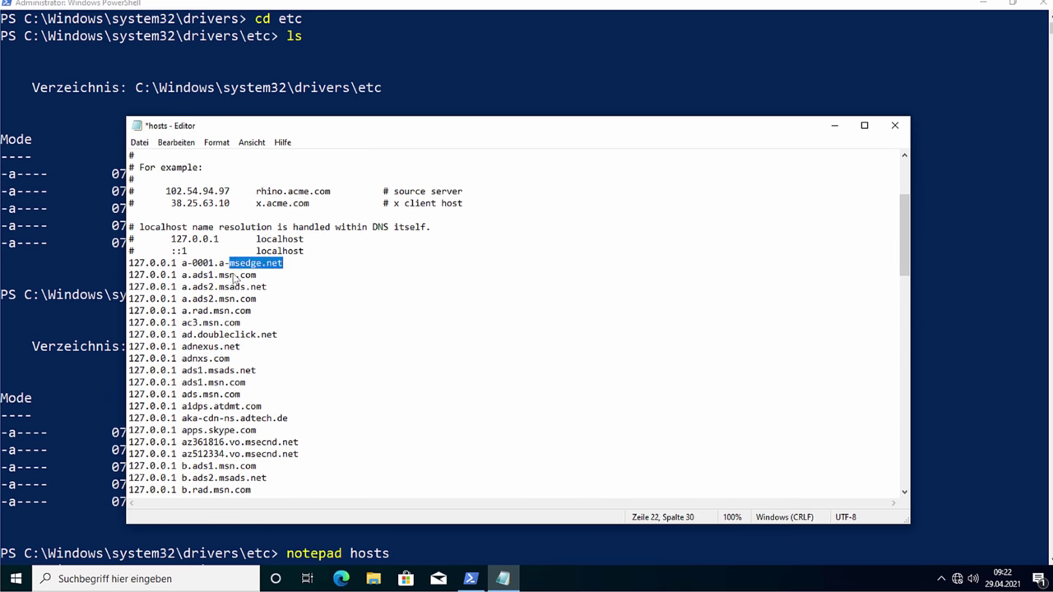
double_click(231, 275)
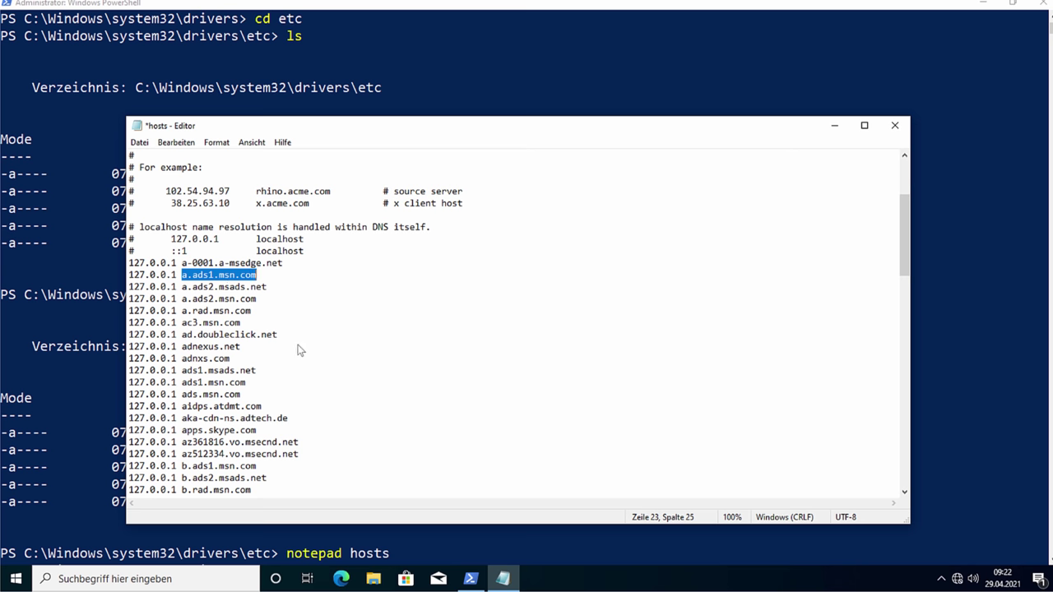
click(219, 276)
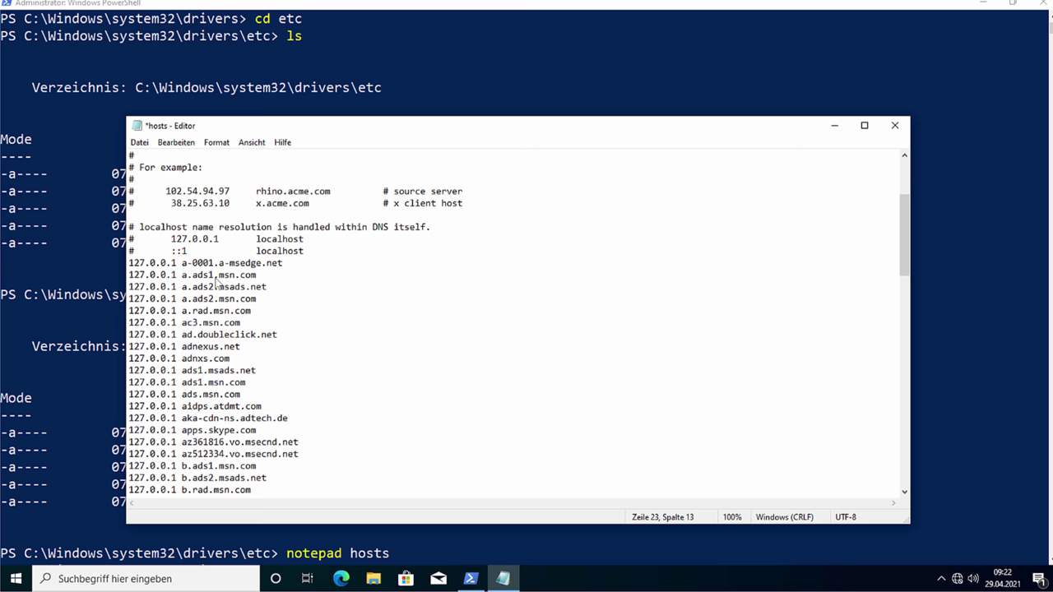
drag(219, 276, 170, 280)
Step: Review the pasted entries such as a.ads2.msn.com, ad.doubleclick.net and adnexus.net down the list
scroll(313, 324, down, 1)
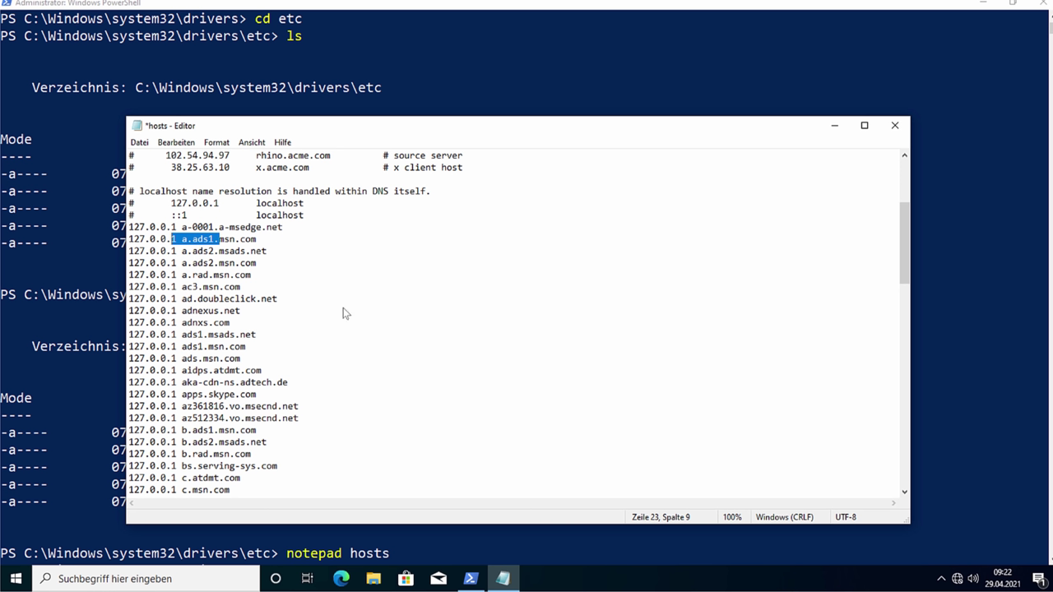
double_click(207, 265)
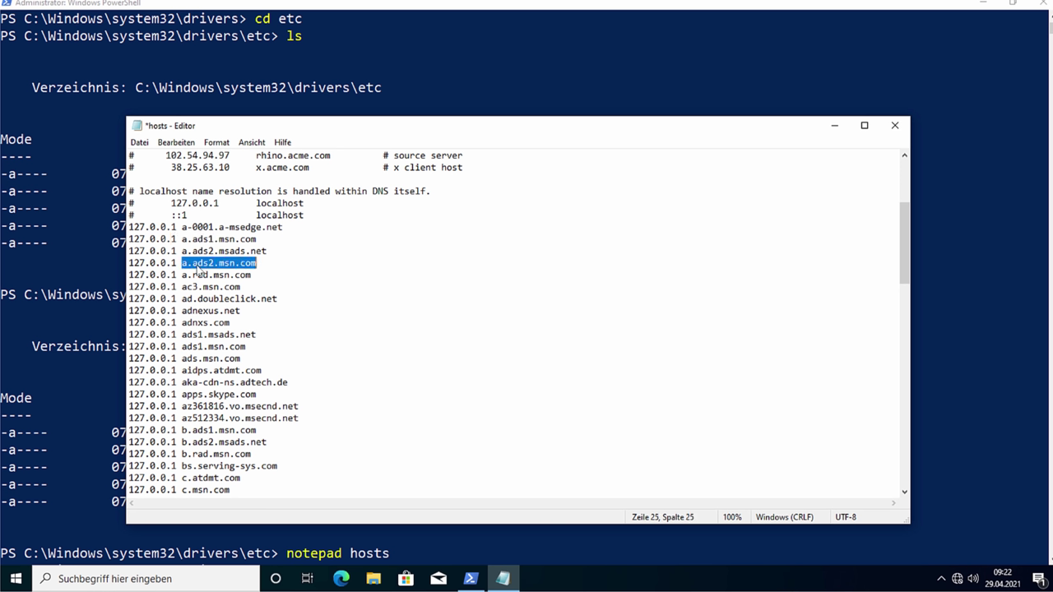
double_click(212, 299)
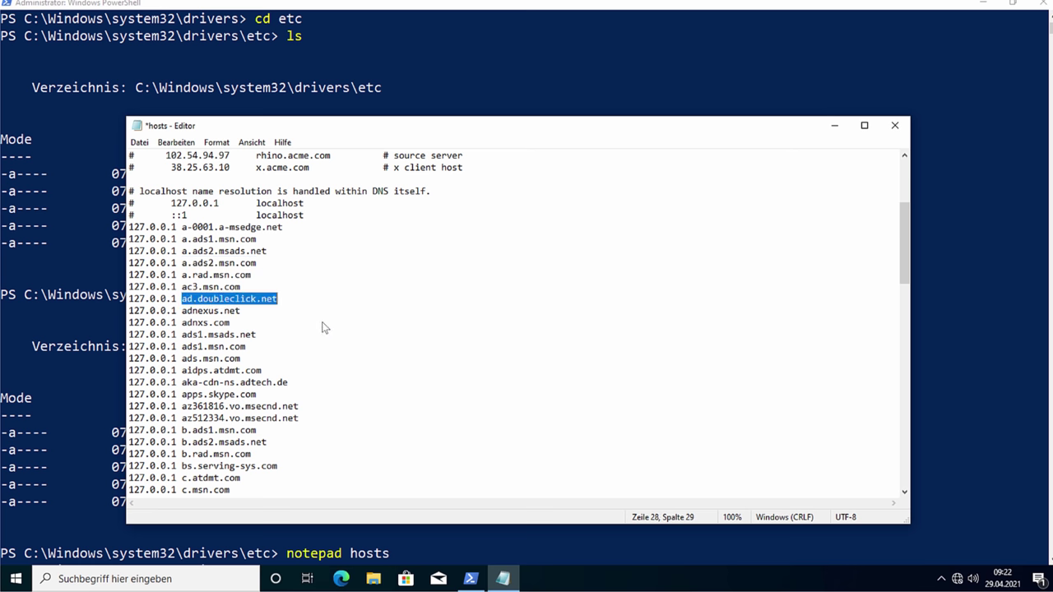
scroll(280, 316, down, 1)
double_click(202, 275)
scroll(262, 310, down, 1)
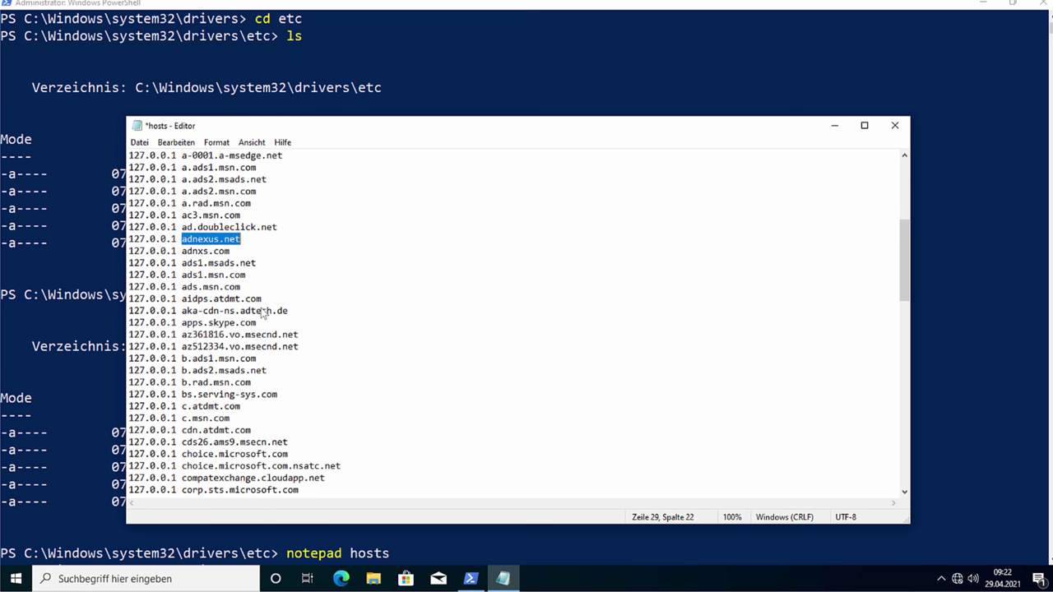
scroll(262, 310, down, 4)
drag(182, 311, 315, 323)
click(375, 323)
scroll(380, 349, down, 2)
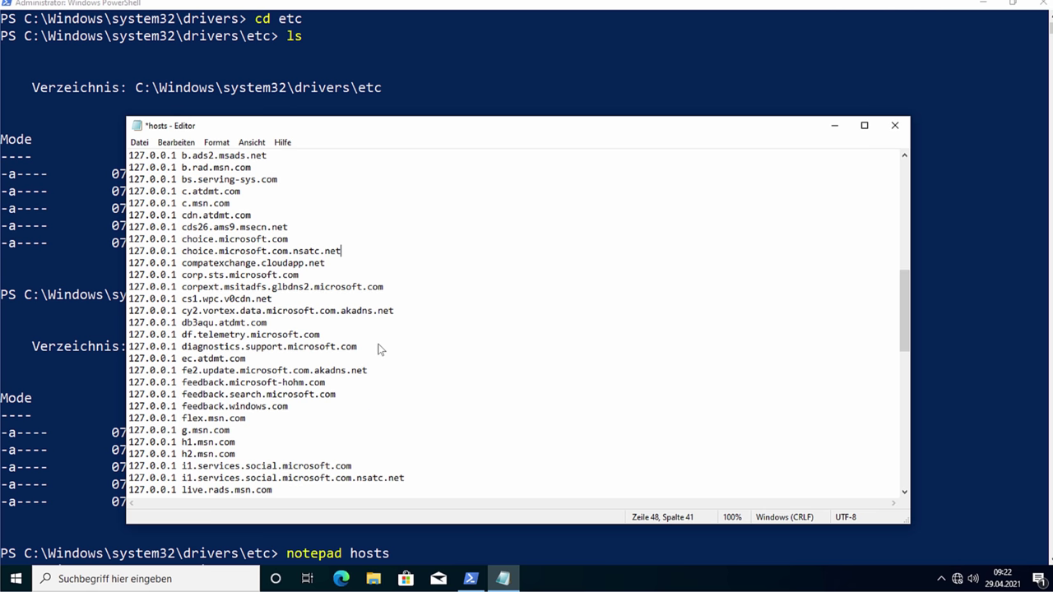
scroll(374, 349, down, 7)
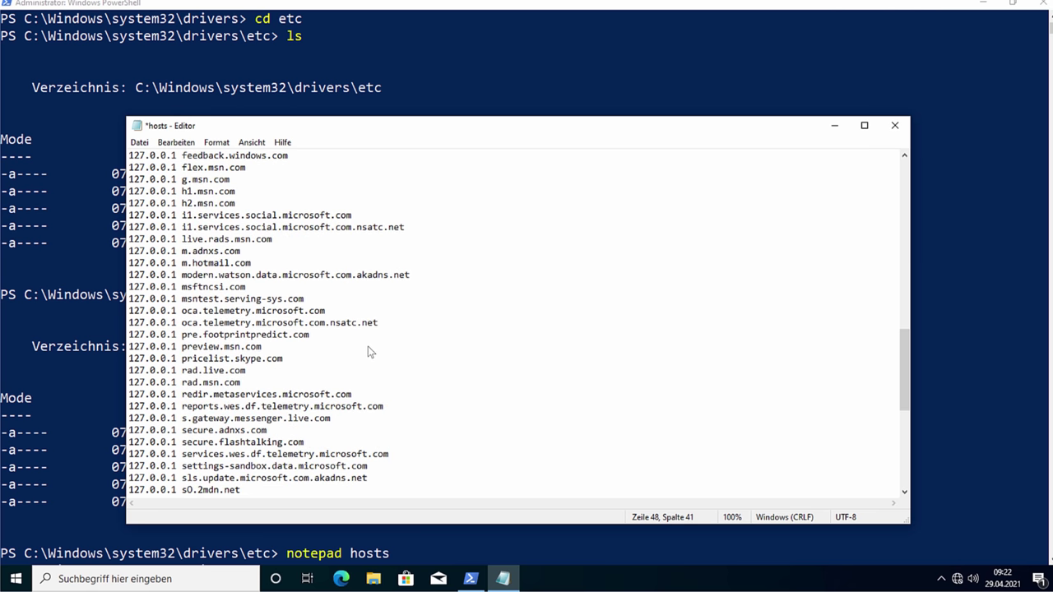
scroll(369, 352, down, 4)
scroll(373, 365, down, 3)
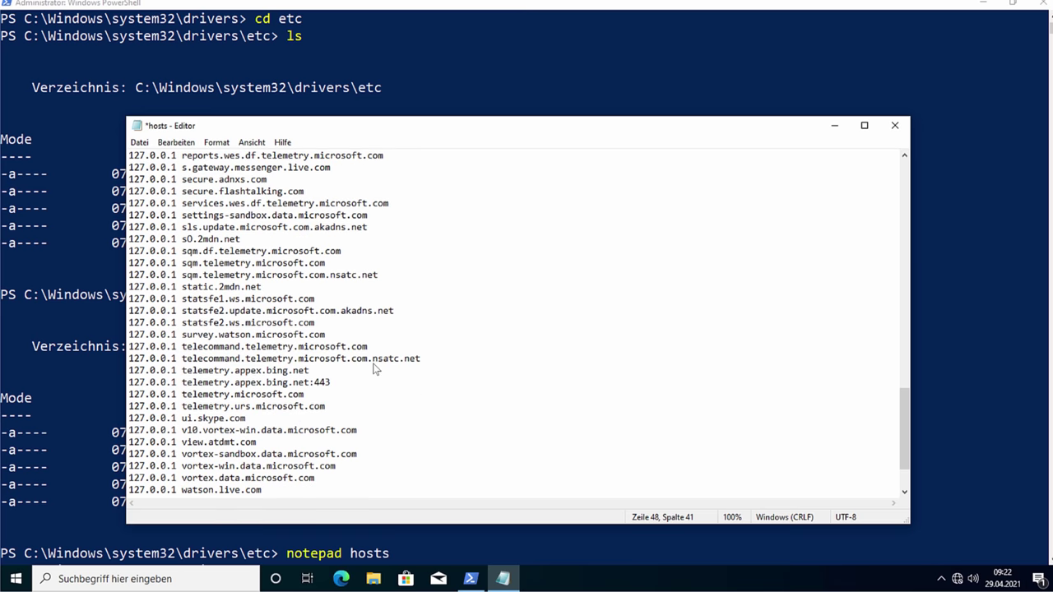
scroll(373, 364, down, 2)
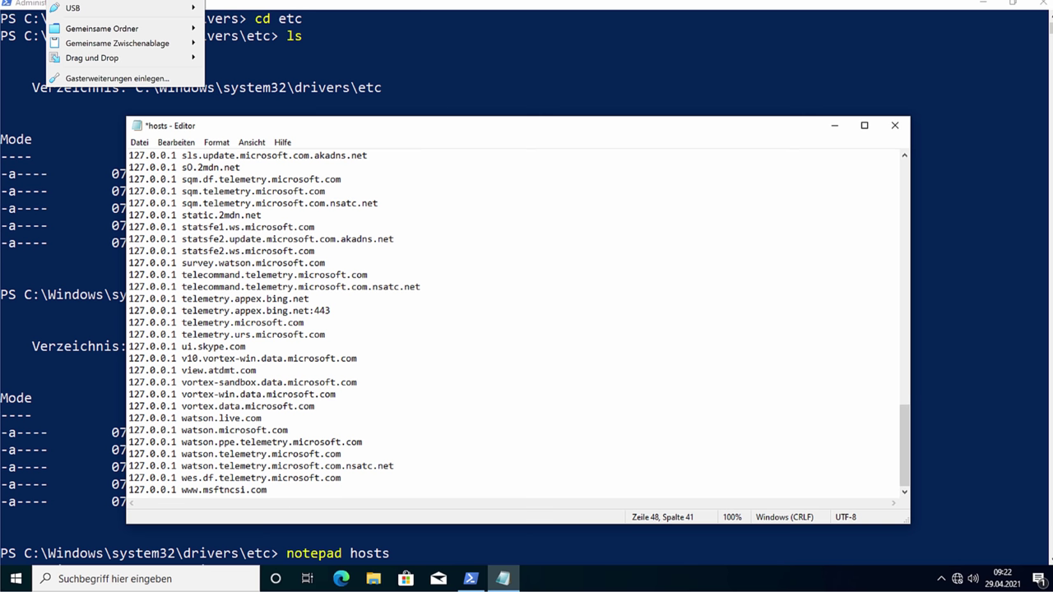
Step: Save the hosts file, undoing the stray 'ds' characters after the last domain
mouse_move(90, 45)
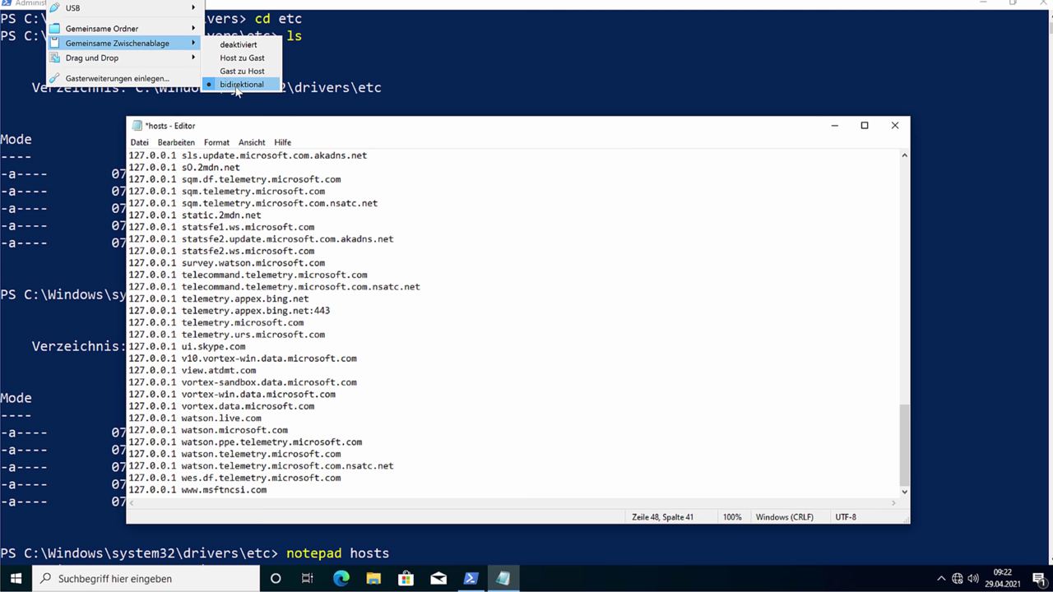
click(576, 452)
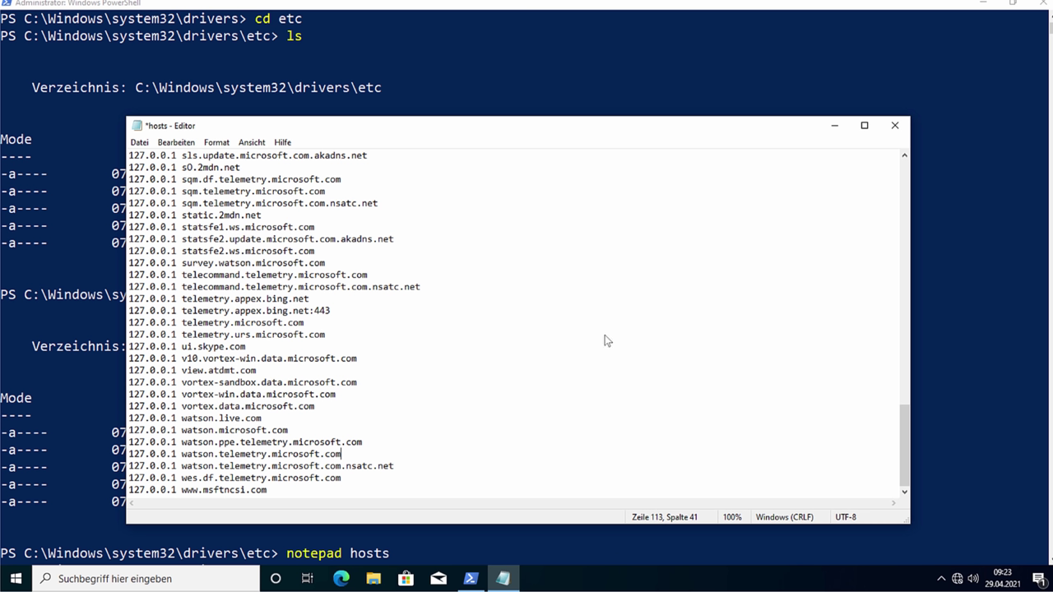
key(ctrl+s)
text(ds)
key(ctrl+z)
key(ctrl+s)
Step: Check the telemetry.appex.bing.net and watson.telemetry.microsoft.com entries, then close Notepad
double_click(207, 300)
click(199, 452)
double_click(194, 456)
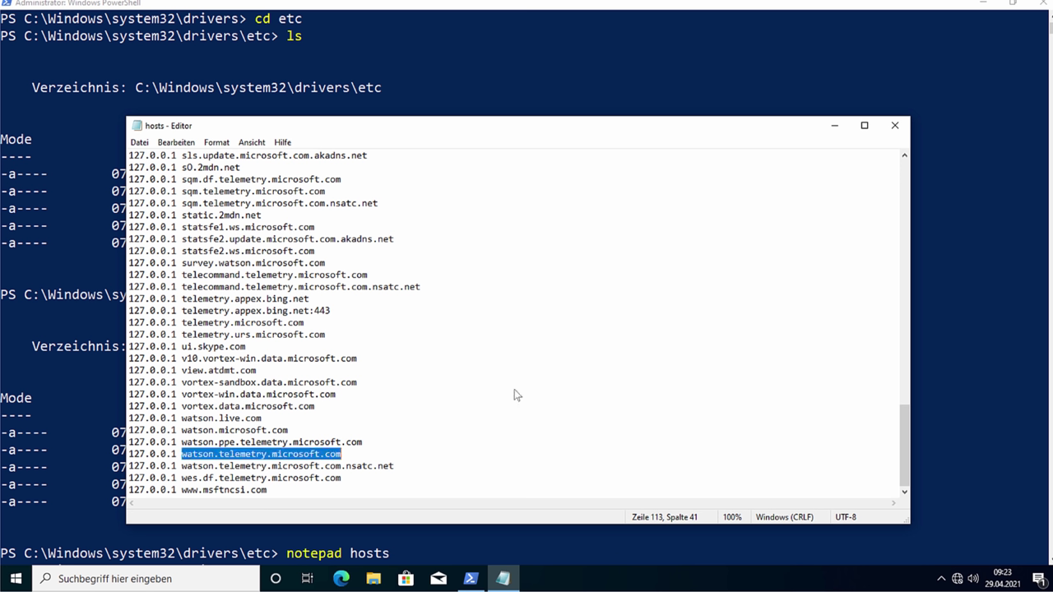
click(895, 125)
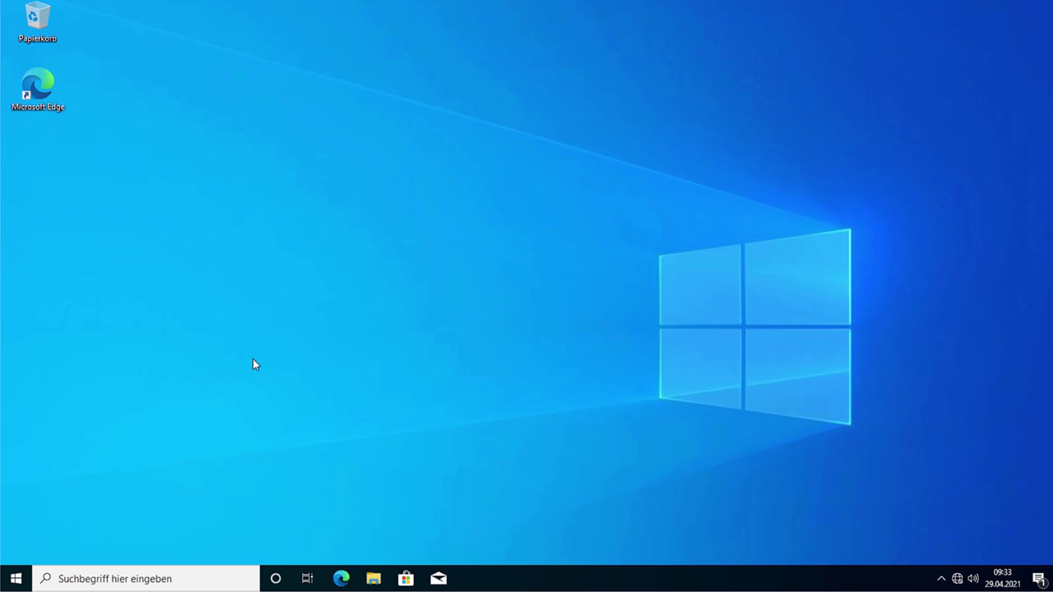
key(super+r)
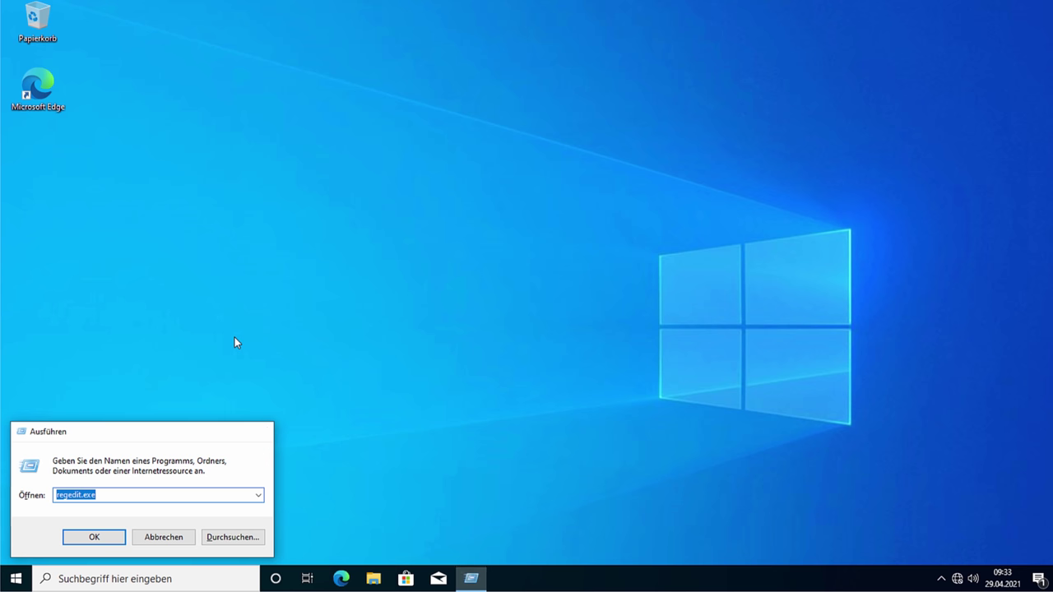
key(Return)
click(465, 384)
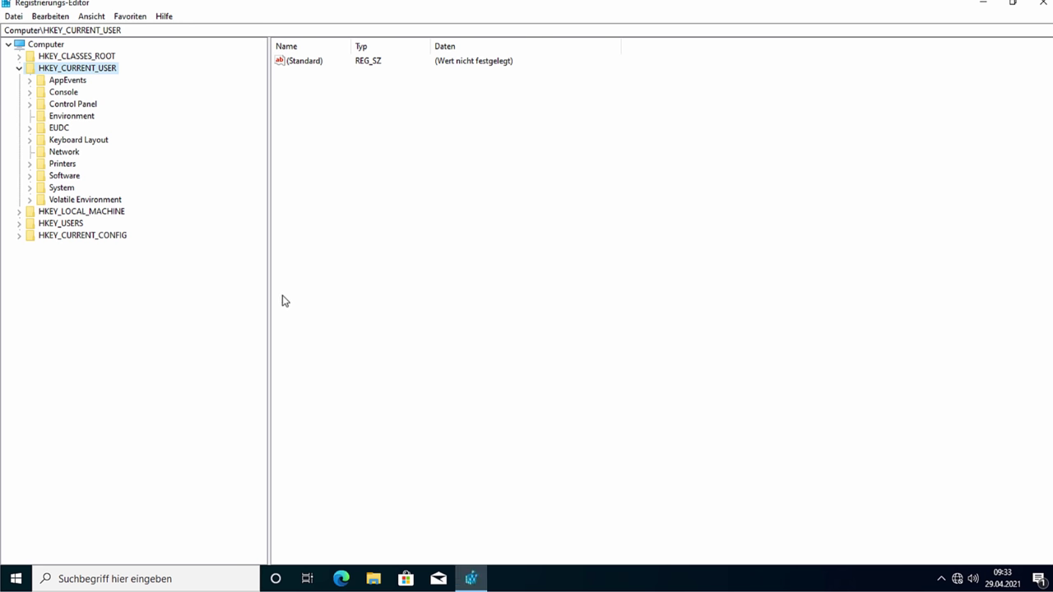
click(1038, 4)
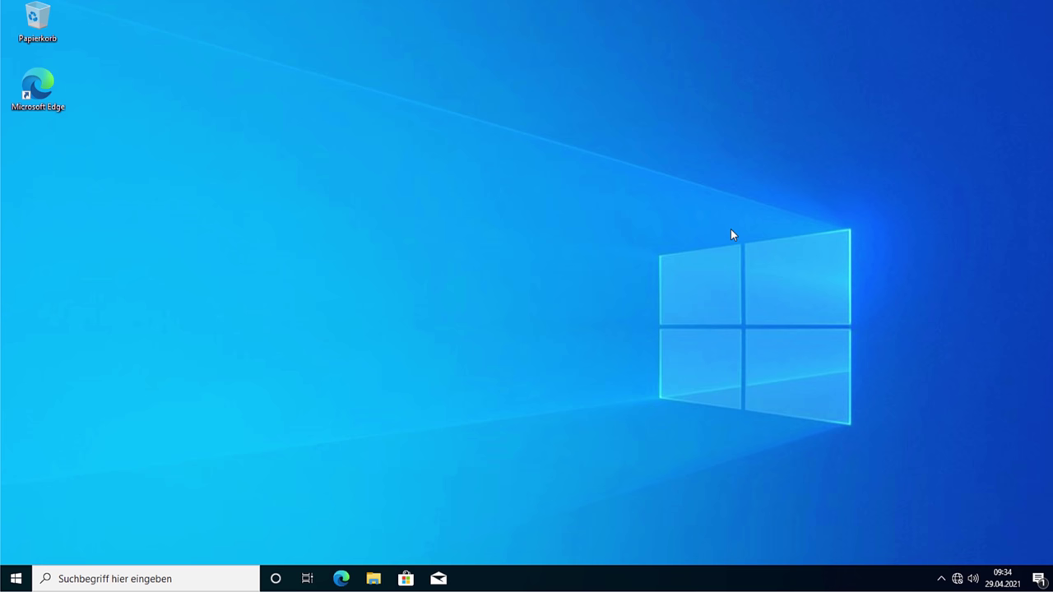
Step: Create a new text document on the desktop, keeping the name Neues Textdokument
right_click(249, 205)
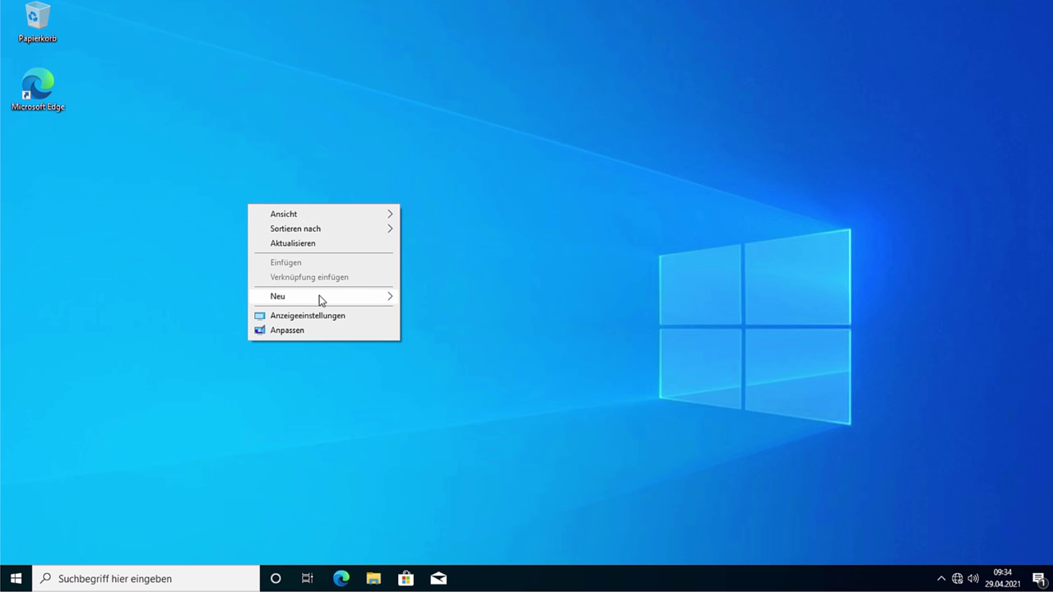
mouse_move(328, 296)
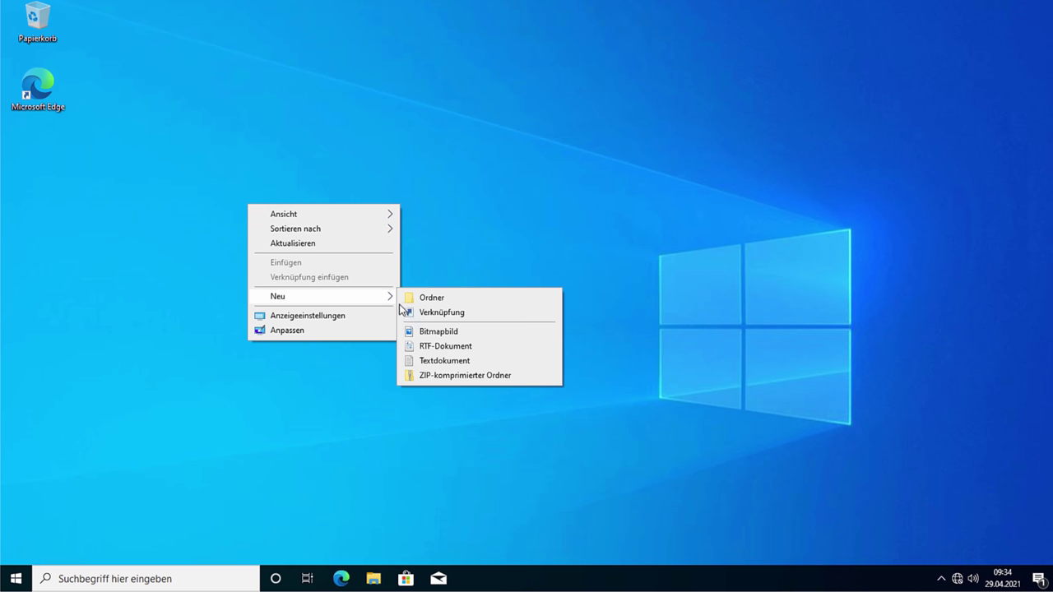
click(440, 360)
key(Return)
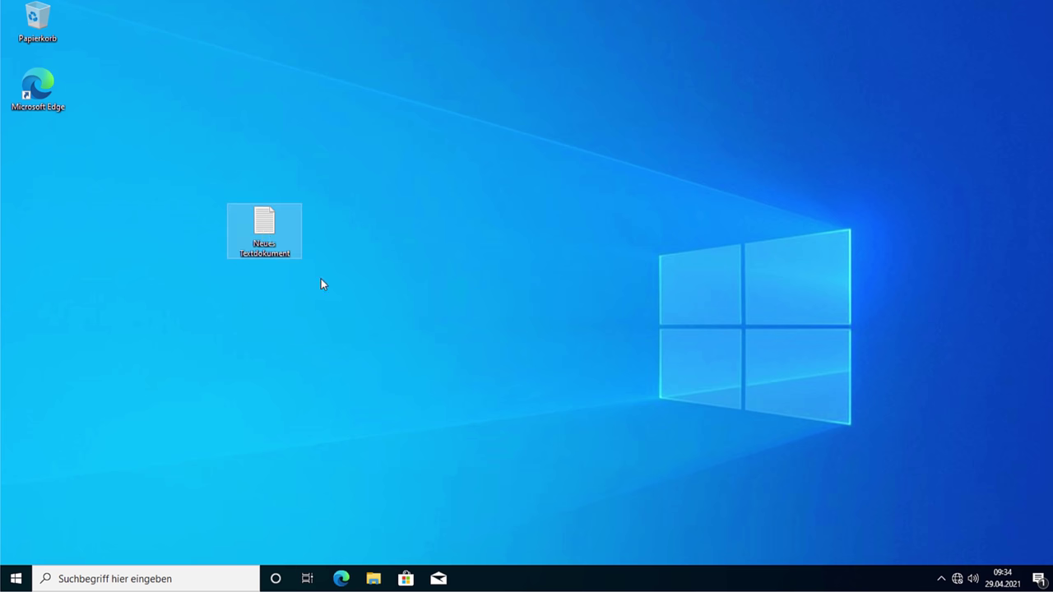
right_click(262, 232)
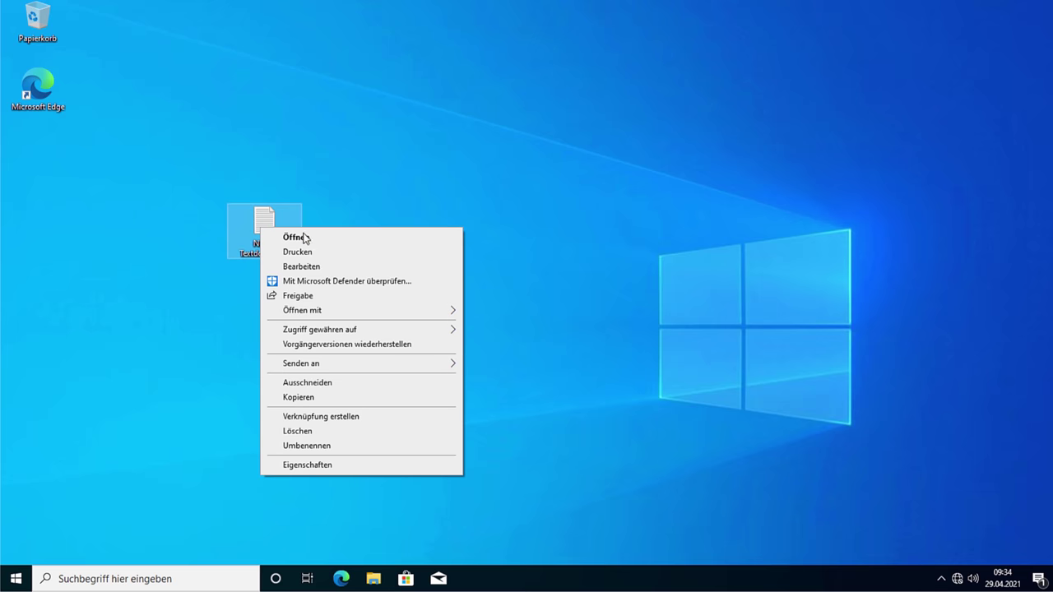
click(606, 410)
Step: Show the Desktop folder in File Explorer and bring up its Ansicht folder options
click(380, 579)
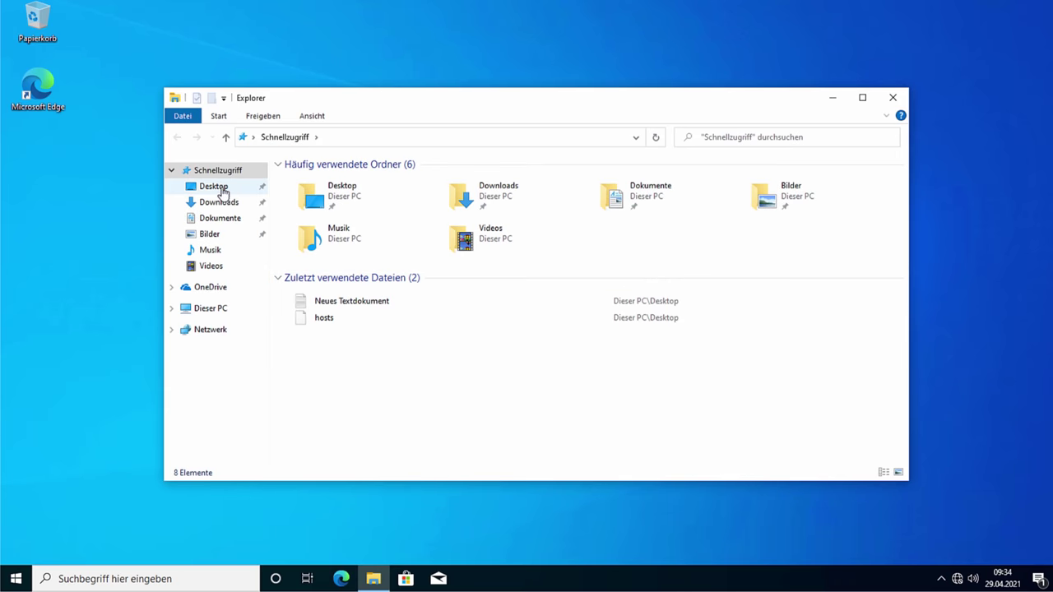
click(218, 187)
click(313, 116)
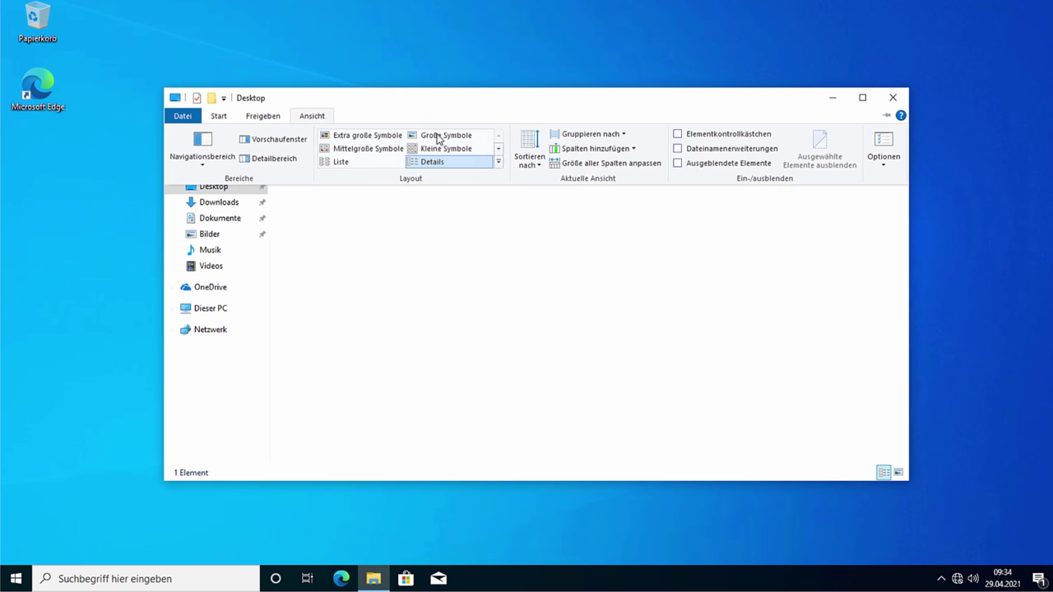
click(880, 153)
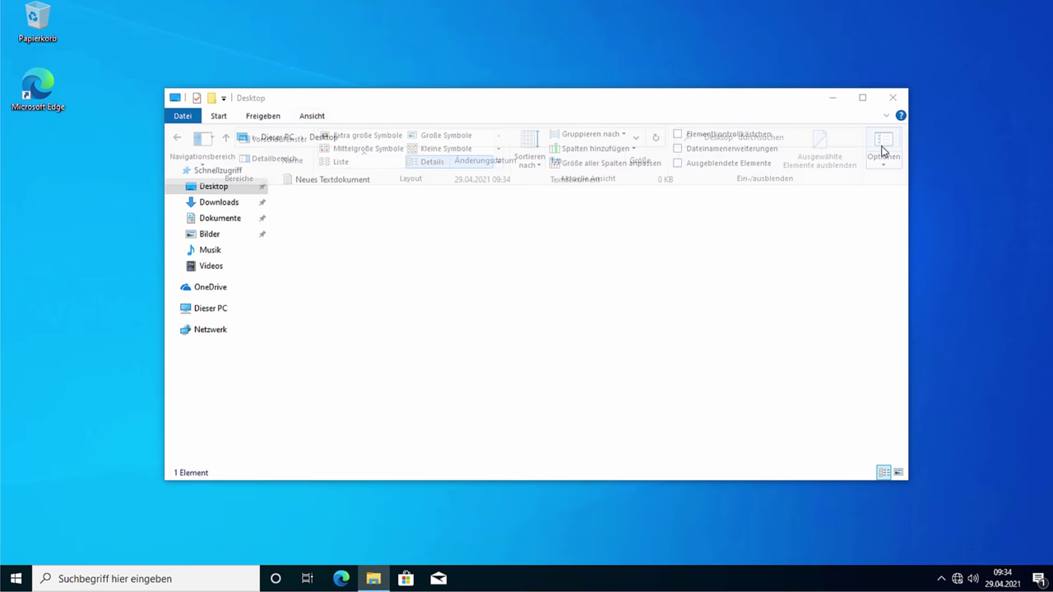
Step: Enable showing hidden files, protected system files and known file extensions, then apply with OK
click(248, 198)
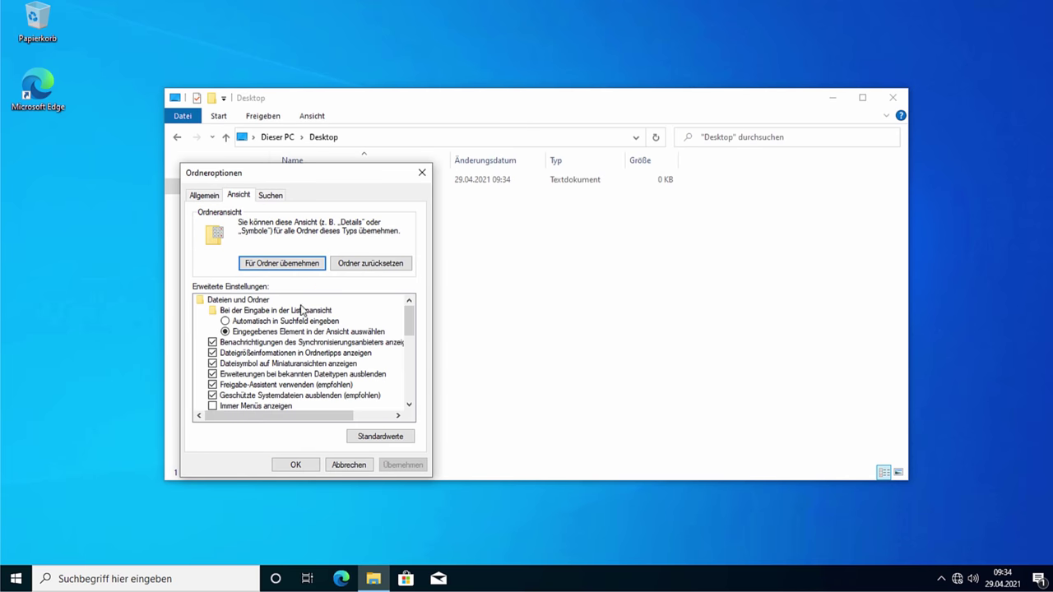
scroll(317, 333, down, 4)
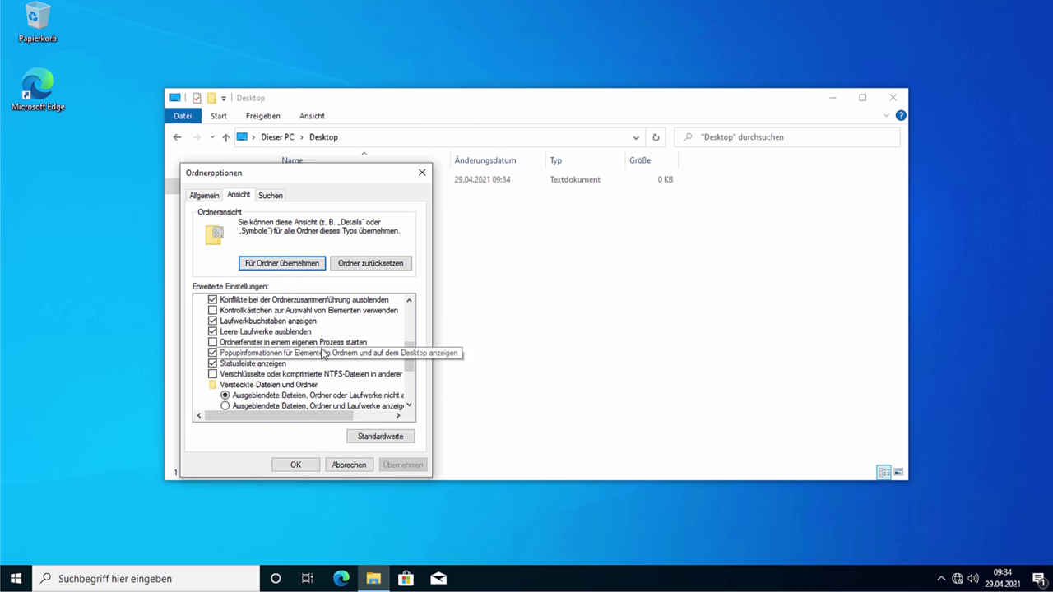
scroll(272, 374, down, 1)
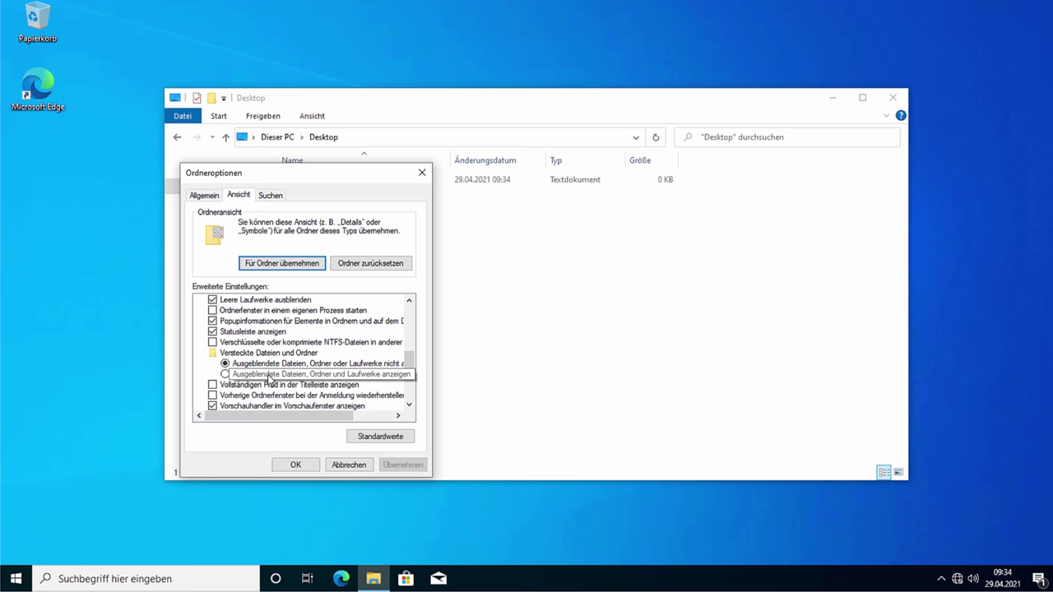
click(268, 376)
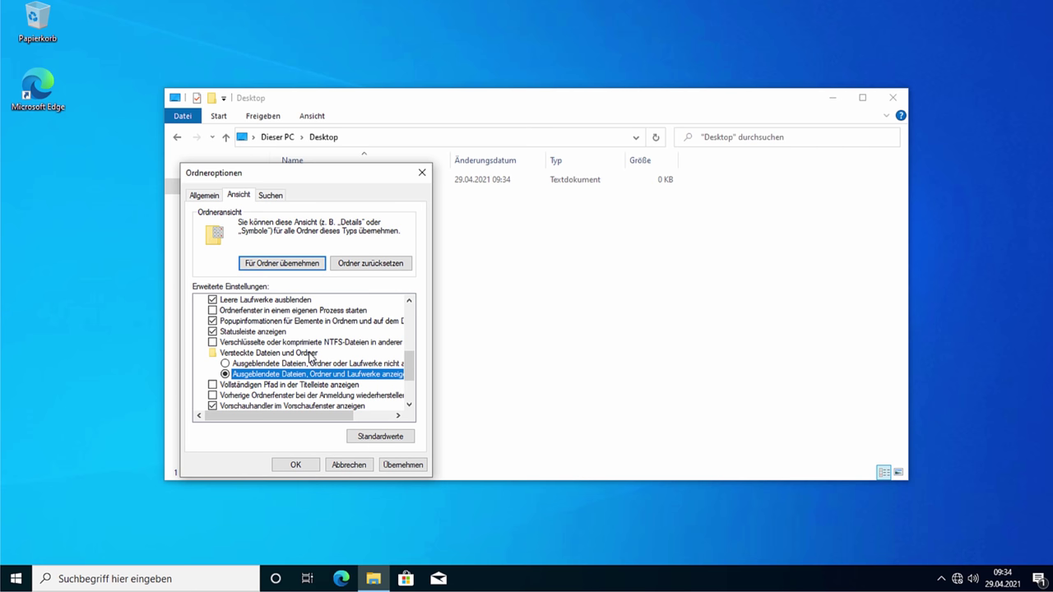
scroll(311, 356, down, 1)
scroll(311, 355, up, 3)
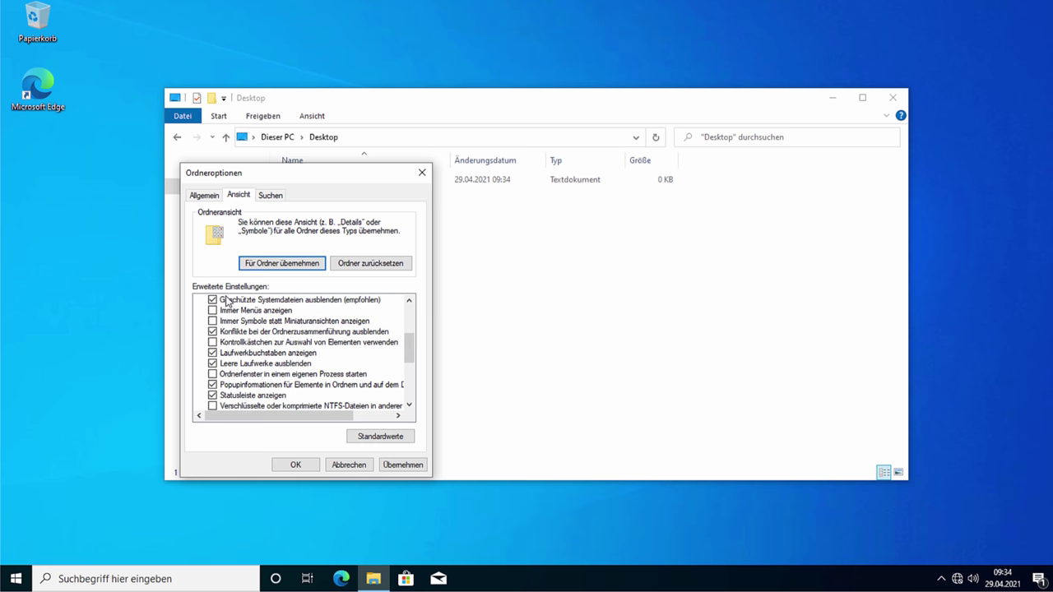
click(212, 300)
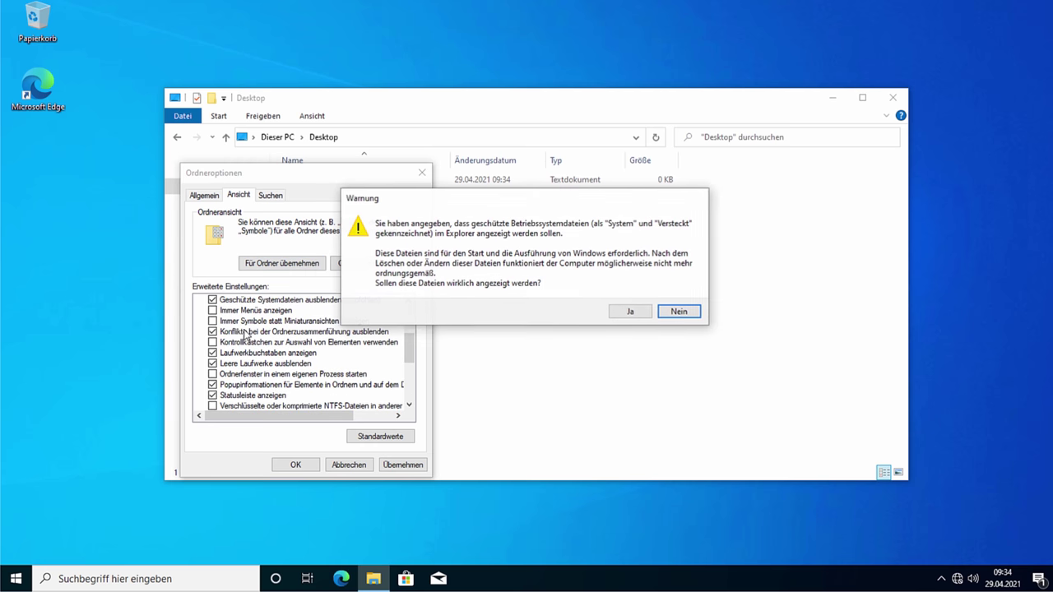
click(618, 314)
scroll(282, 366, up, 1)
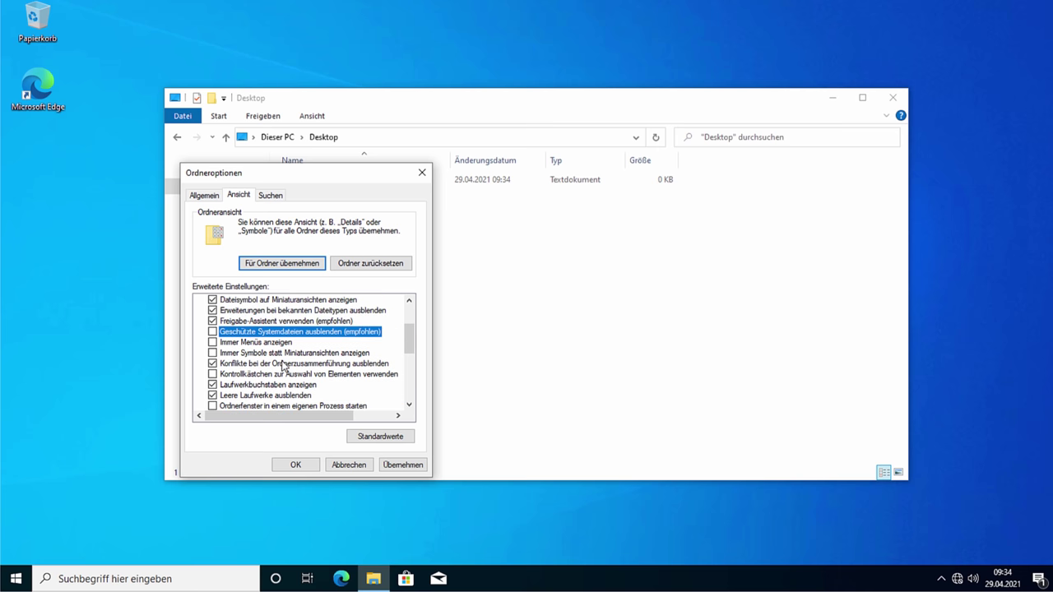
click(213, 310)
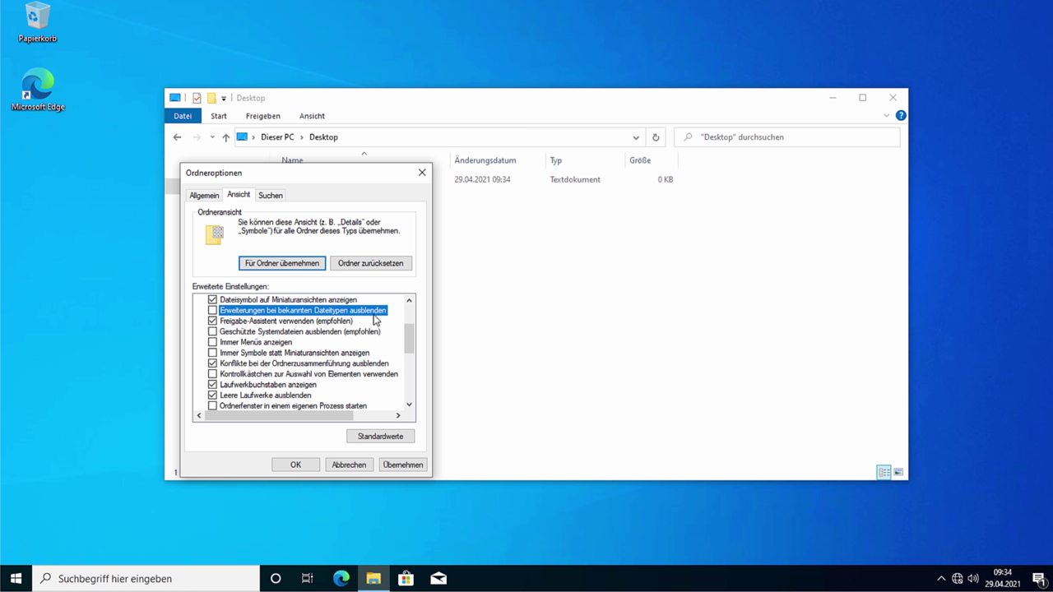
click(301, 465)
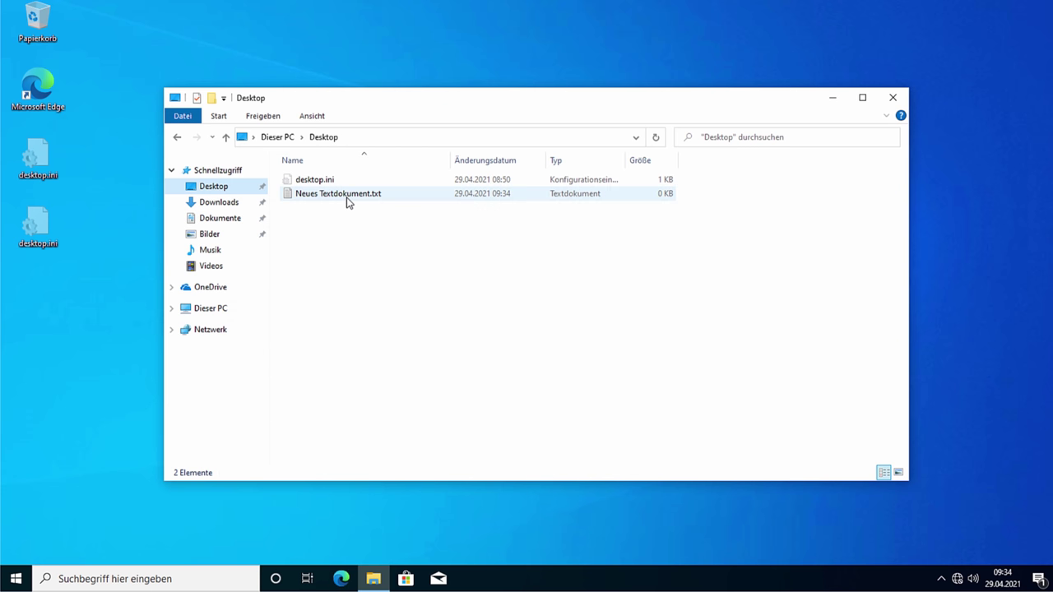
Step: Change Neues Textdokument's extension from .txt to .reg, accepting the extension-change warning
click(328, 180)
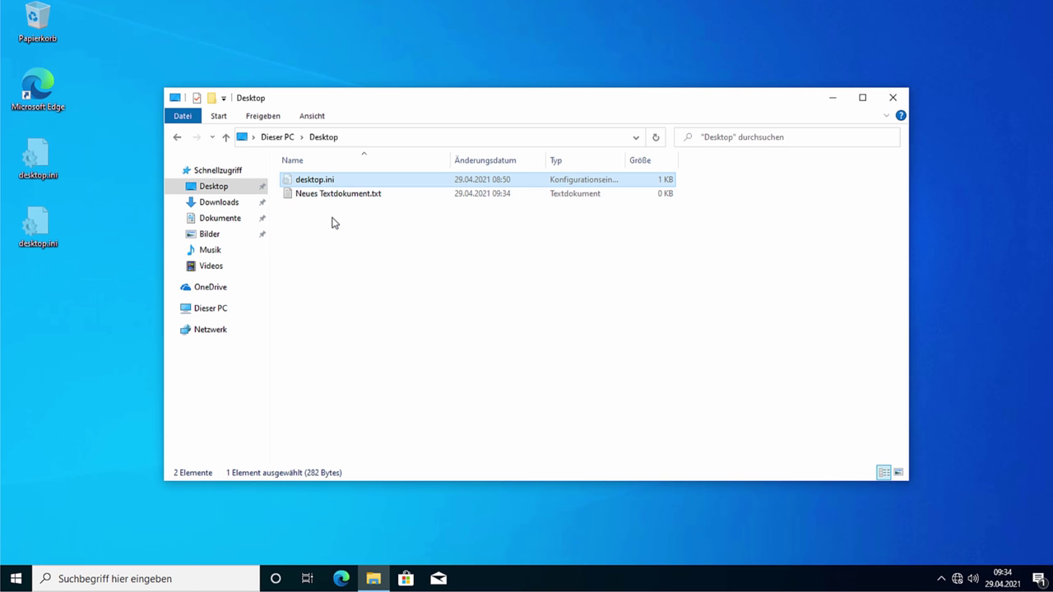
click(382, 195)
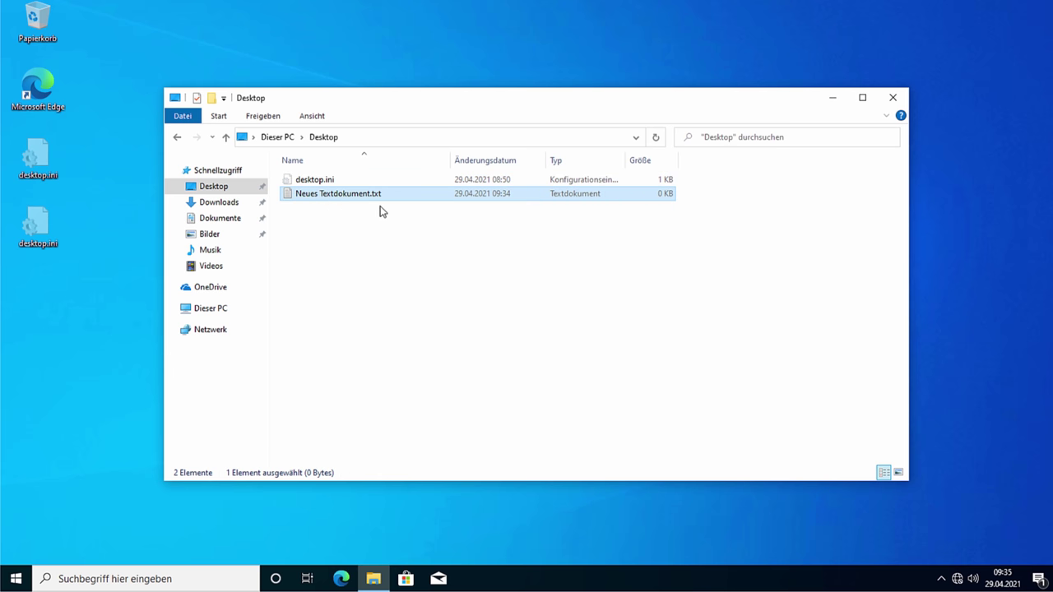
right_click(370, 198)
click(454, 416)
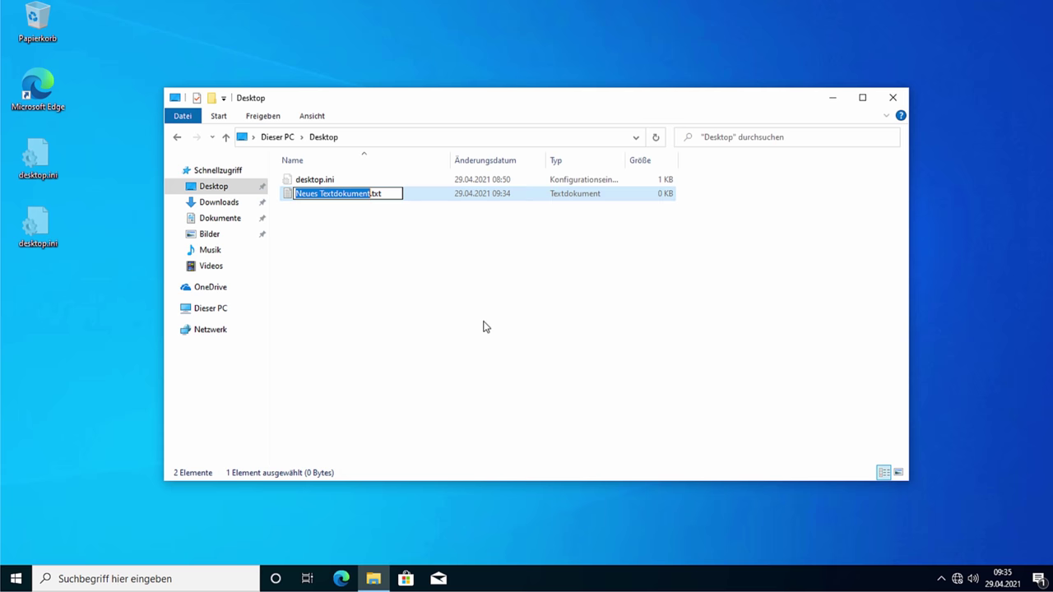
key(End)
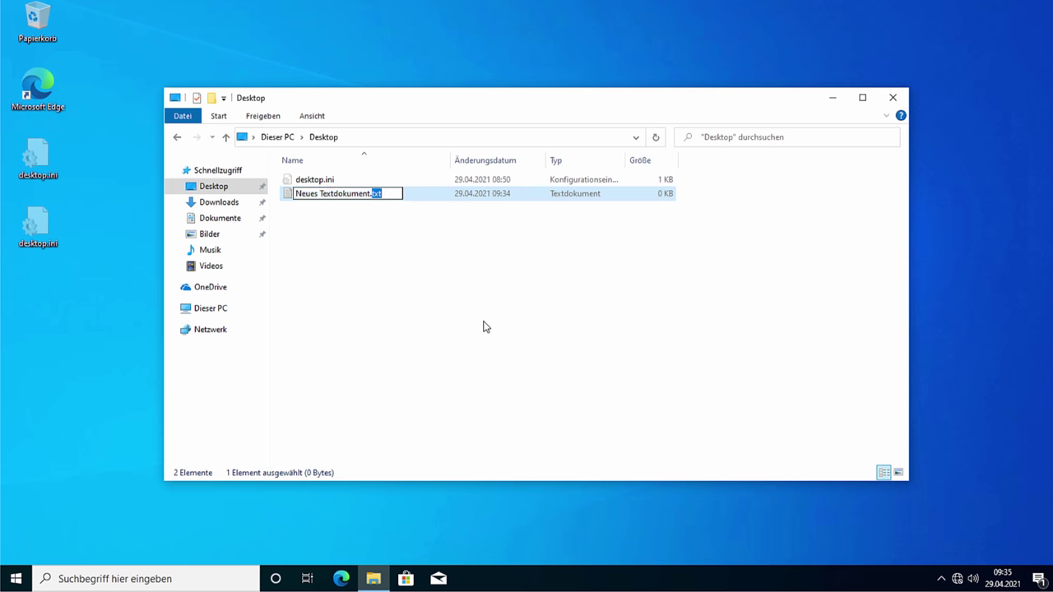
text(reg)
key(Return)
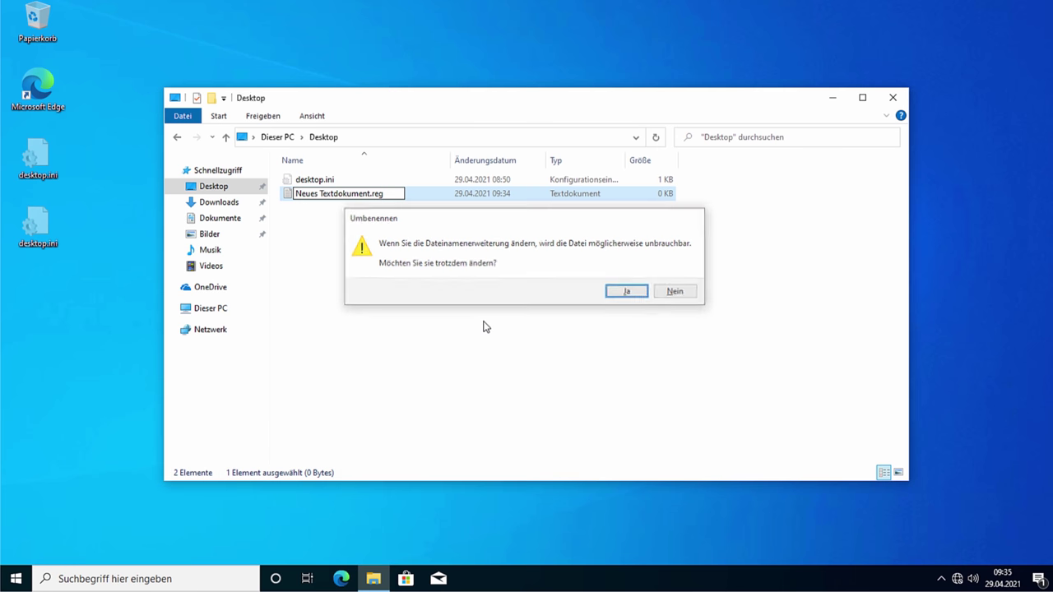
key(Return)
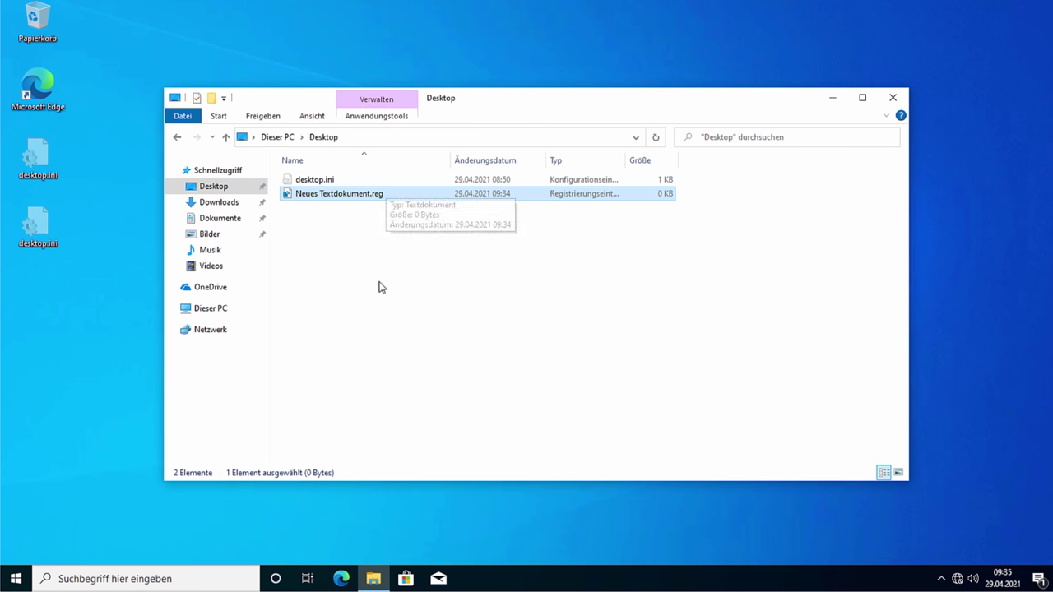
Step: Rename the file to Disable OfficeSpy.reg
key(F2)
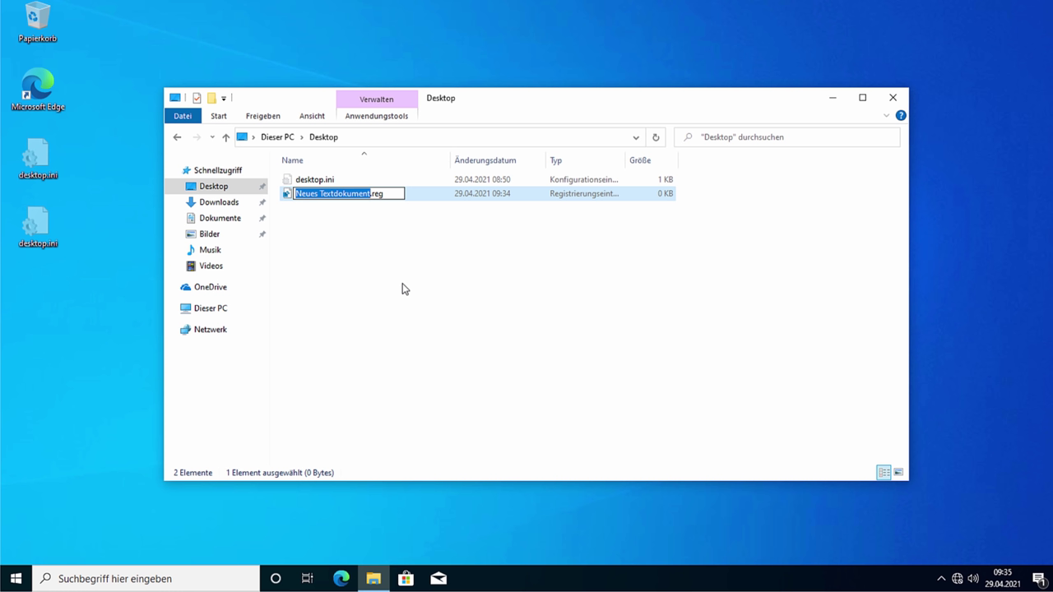
text(Disable)
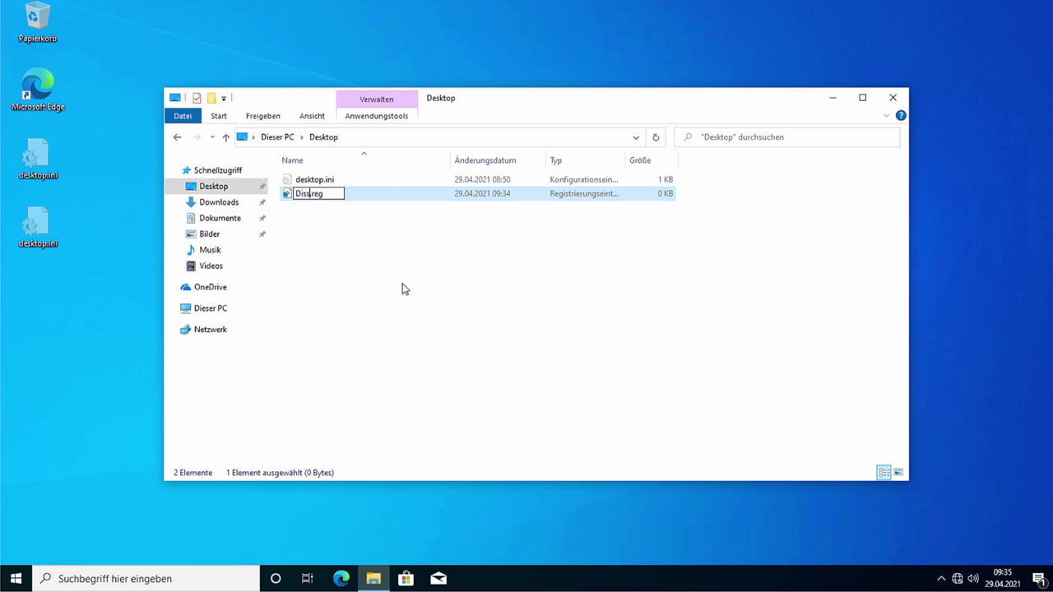
text( OfficeSpy)
key(Return)
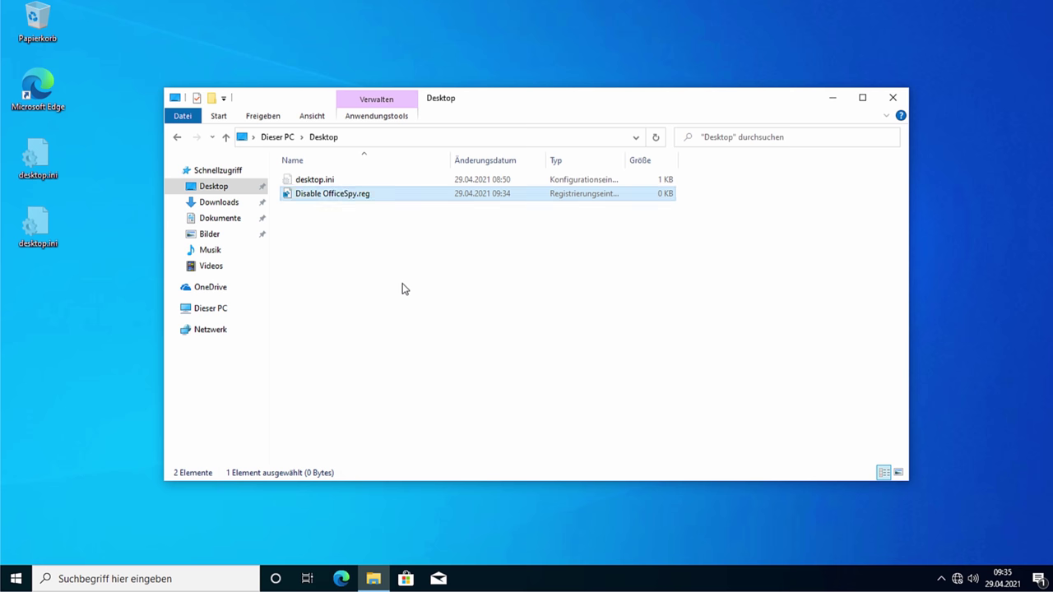
right_click(374, 205)
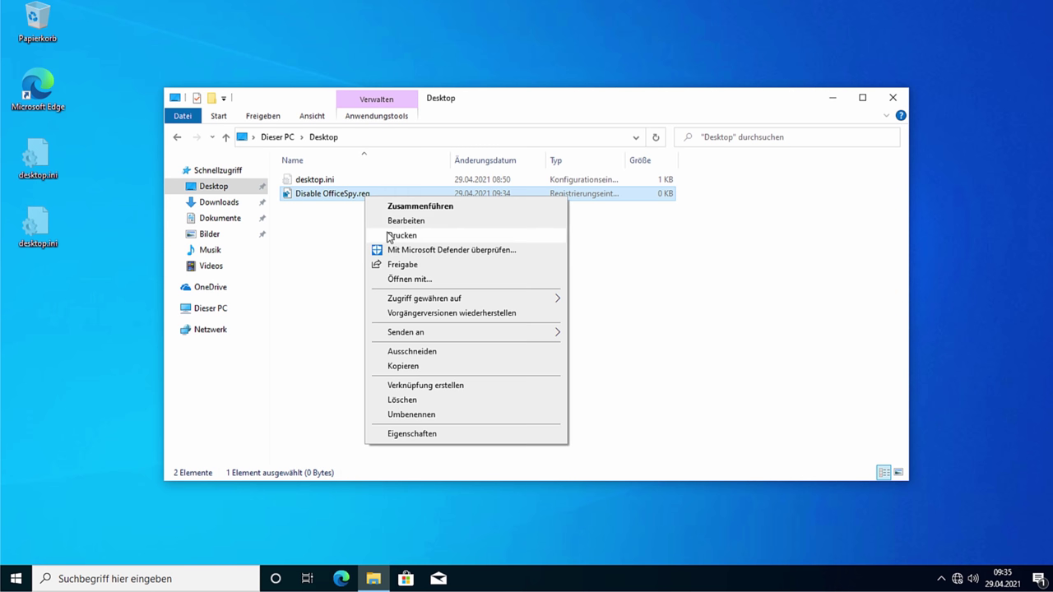
Step: Open Disable OfficeSpy.reg in Notepad and paste the Office privacy and telemetry registry entries
click(390, 223)
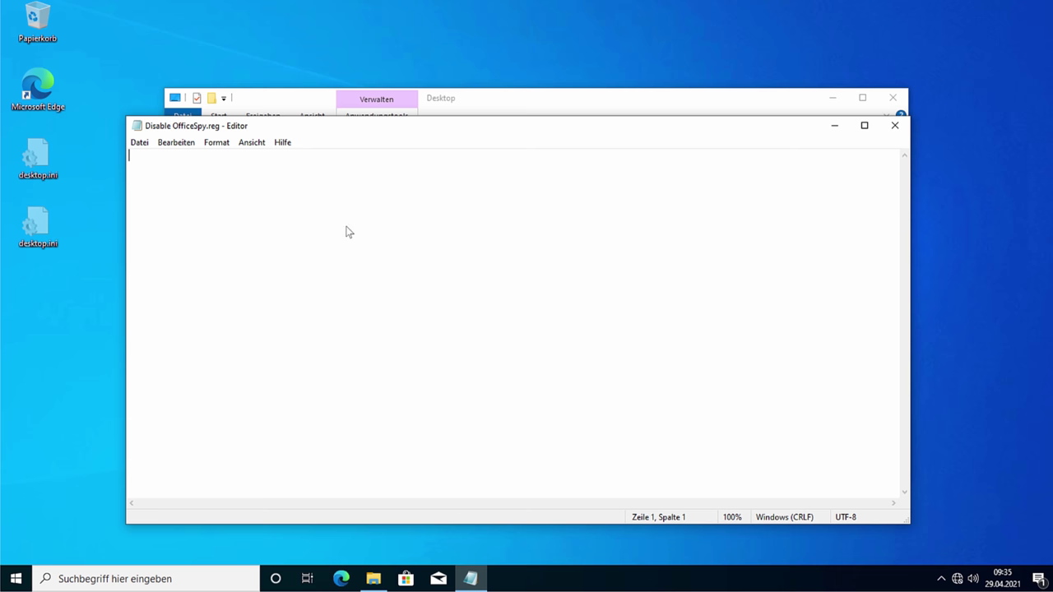
text(Windows Registry Editor Version 5.00  [HKEY_CURRENT_USER\Software\Policies\Microsoft\office\16.0\common\privacy] "disconnectedstate"=dword:00000001 "usercontentdisabled"=dword:00000001 "downloadcontentdisabled"=dword:00000001 "controllerconnectedservicesenabled"=dword:00000001  [HKEY_CURRENT_USER\Software\Policies\Microsoft\office\common\clienttelemetry] "sendtelemetry"=dword:00000002)
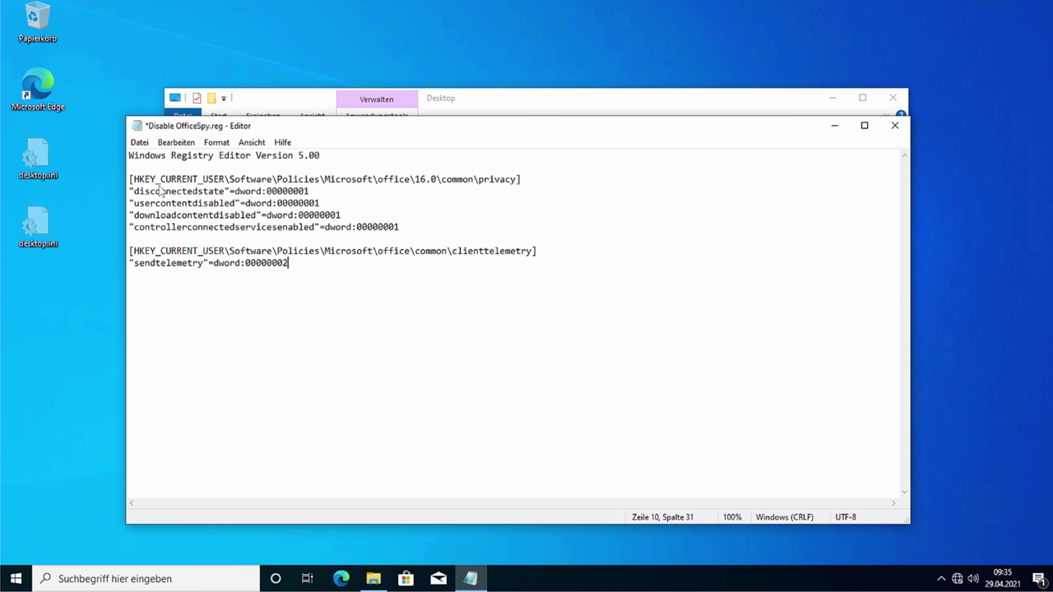
drag(134, 183, 522, 179)
click(457, 183)
key(Down)
Step: Review the disconnectedstate and usercontentdisabled dword lines and their values
double_click(138, 194)
click(136, 193)
click(156, 192)
shift+click(194, 193)
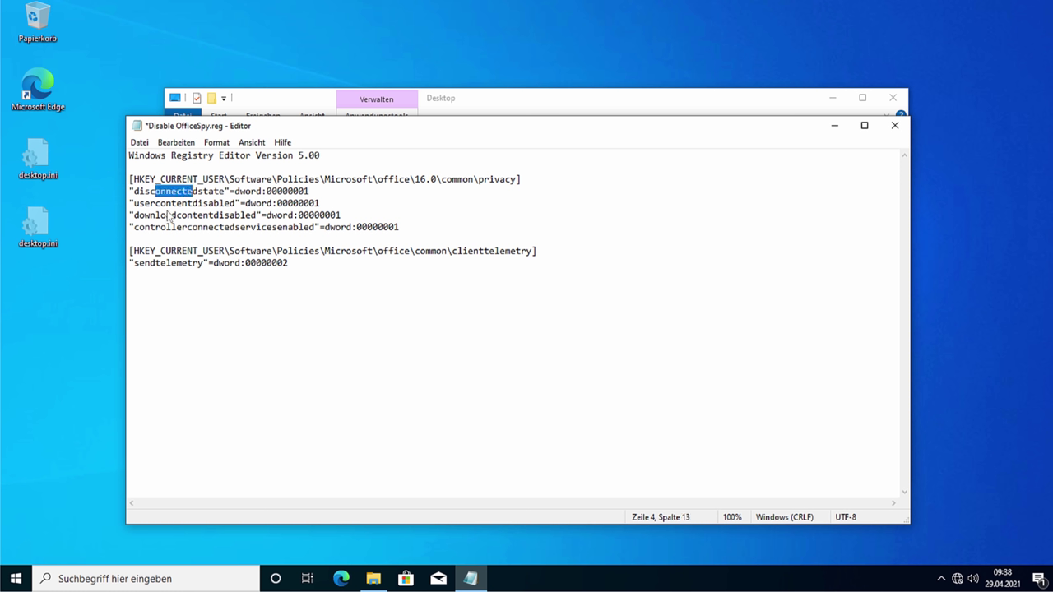
drag(239, 192, 129, 203)
click(218, 215)
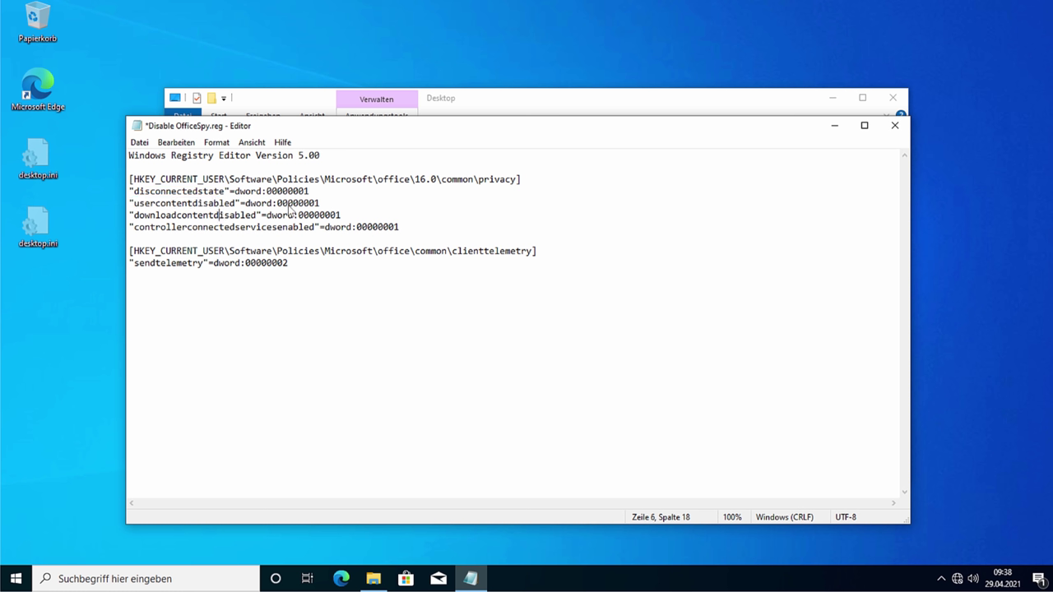
drag(293, 203, 321, 204)
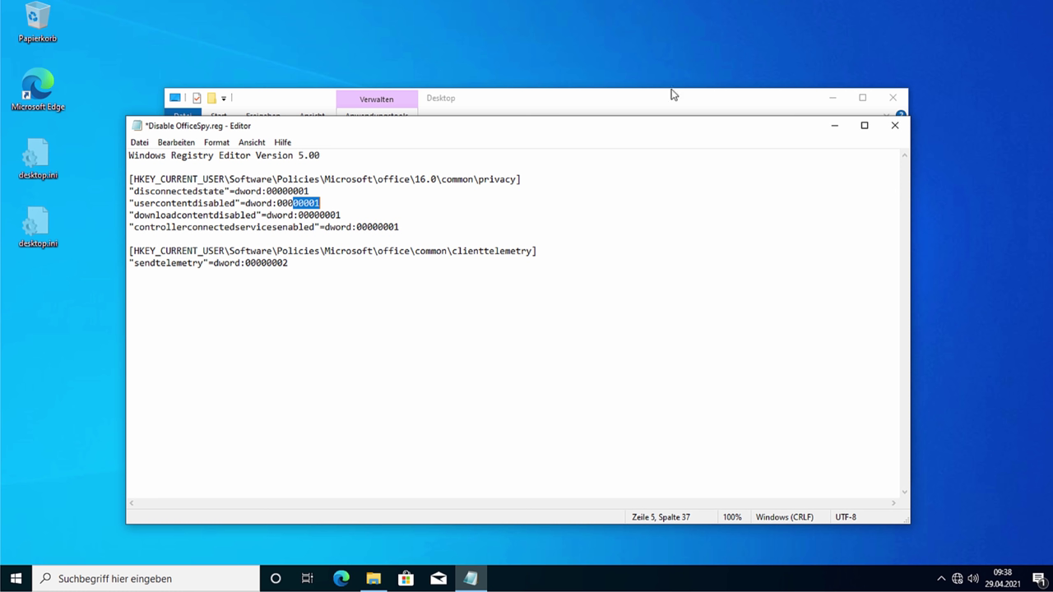
click(400, 190)
key(shift+Left)
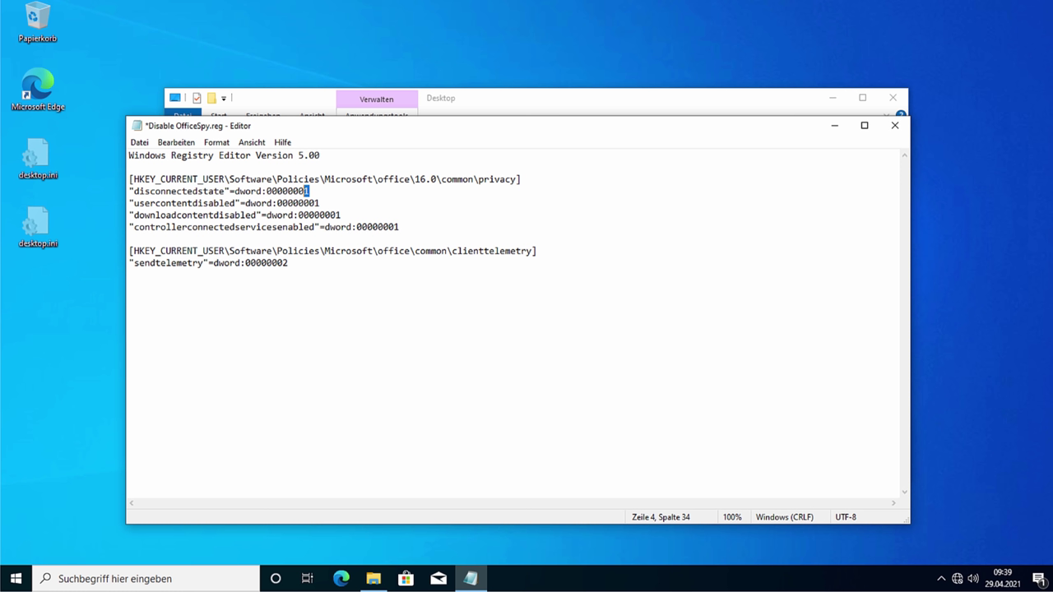
click(129, 191)
key(shift+End)
key(Right)
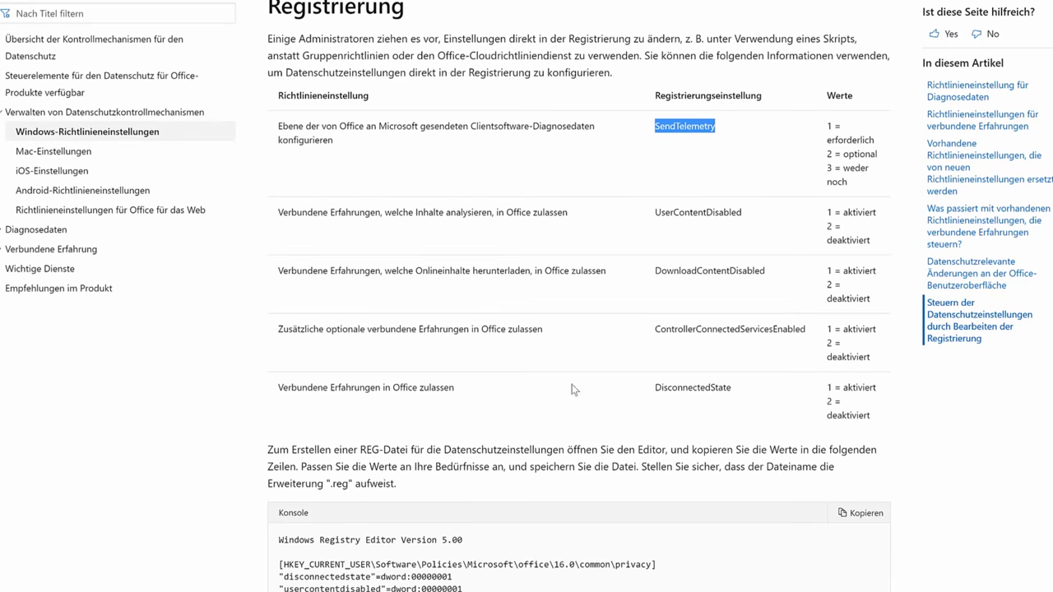
Step: Glance at the REG sample code block, then return to the settings table
click(660, 266)
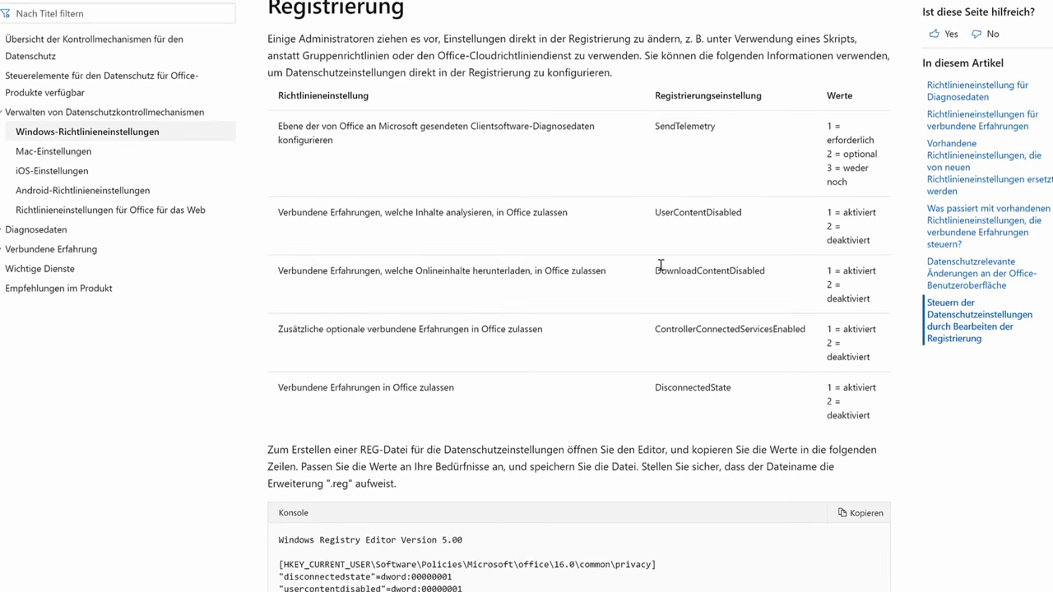
scroll(666, 184, down, 3)
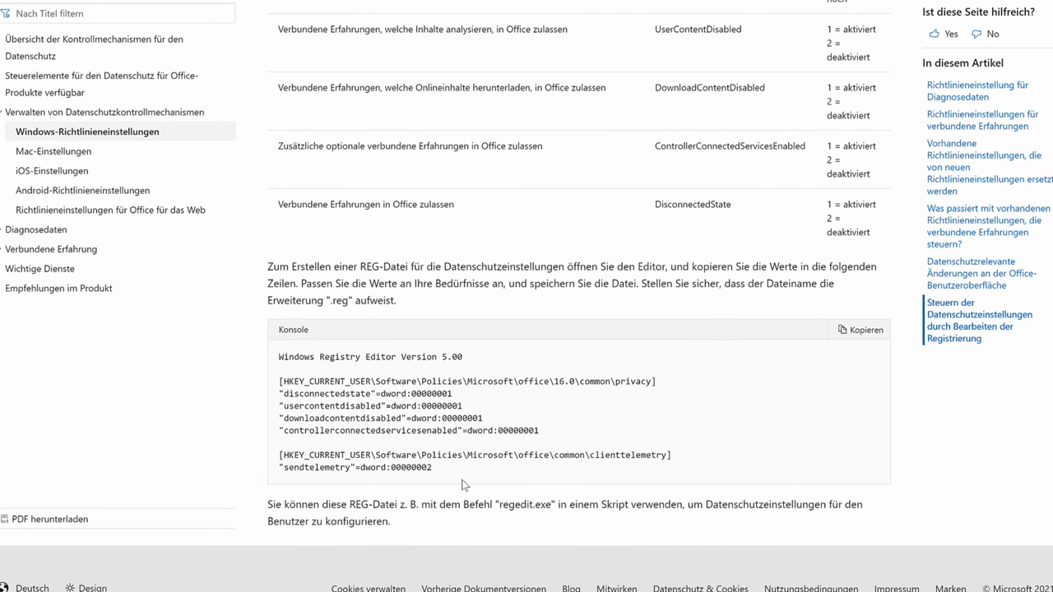
drag(465, 486, 264, 356)
scroll(551, 418, up, 3)
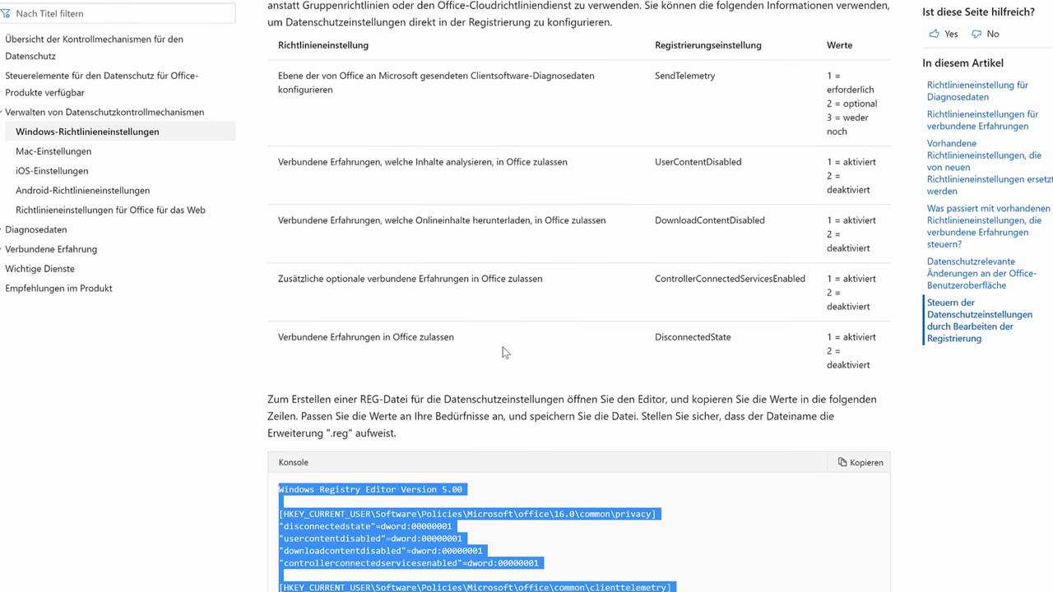
click(504, 352)
scroll(449, 301, up, 1)
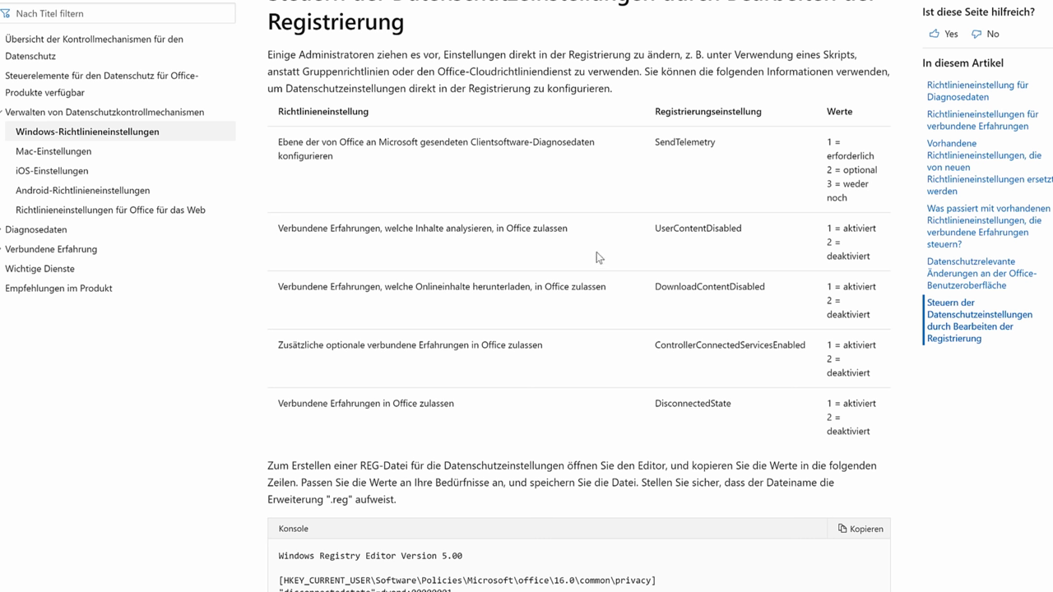
Step: Highlight UserContentDisabled and its values 1 = aktiviert and 2 = deaktiviert in the docs table
double_click(699, 229)
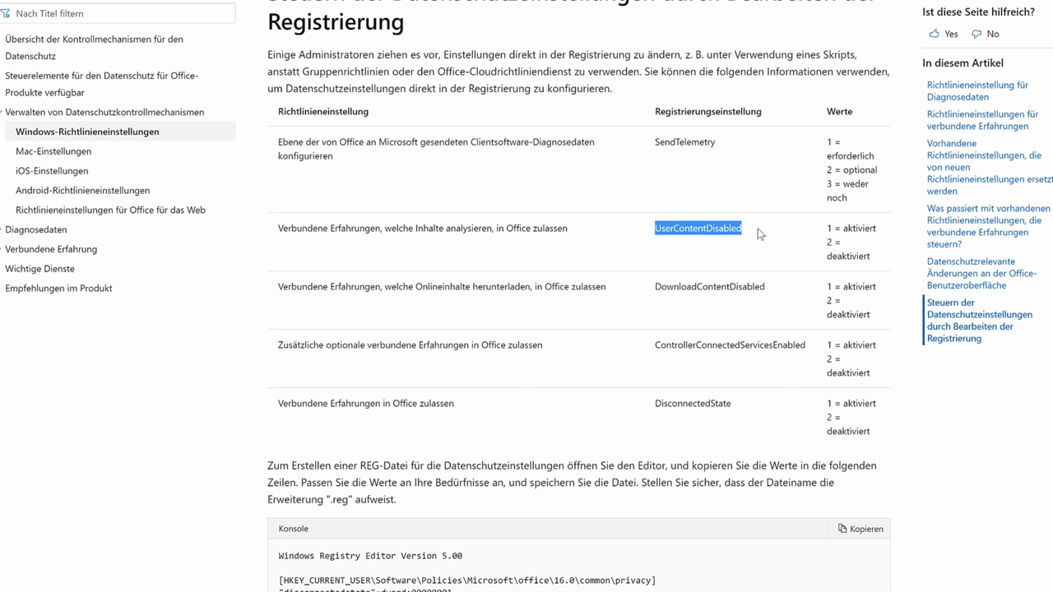
drag(877, 229, 826, 230)
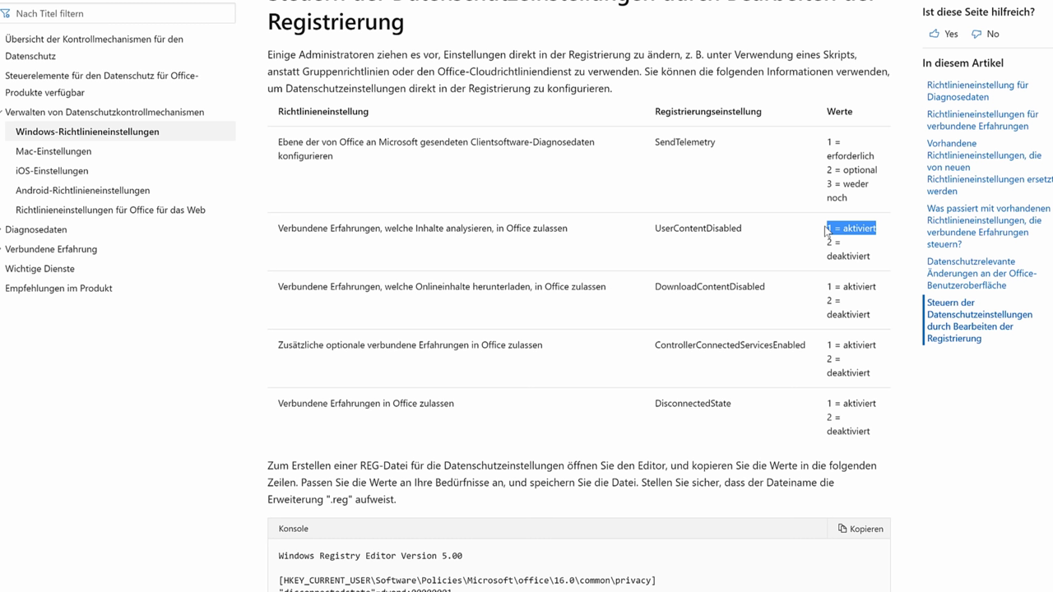
double_click(740, 229)
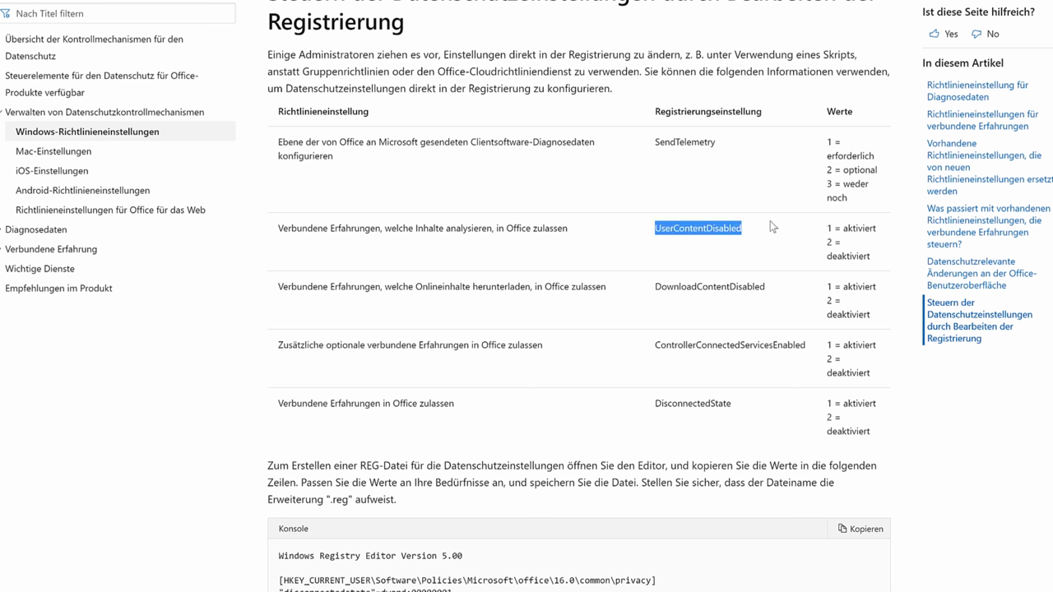
drag(824, 243, 861, 260)
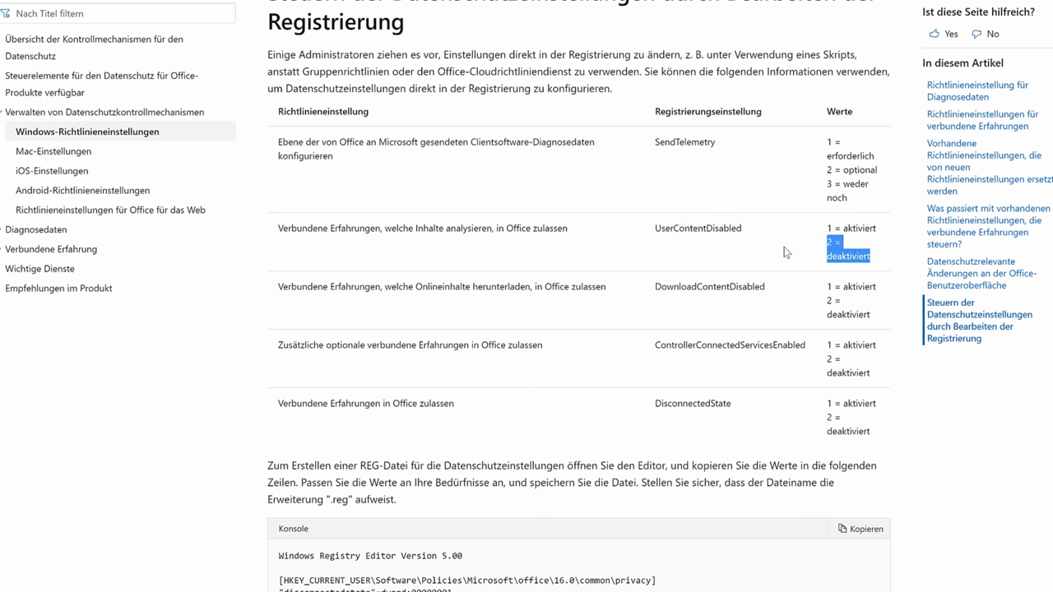
double_click(843, 261)
double_click(688, 227)
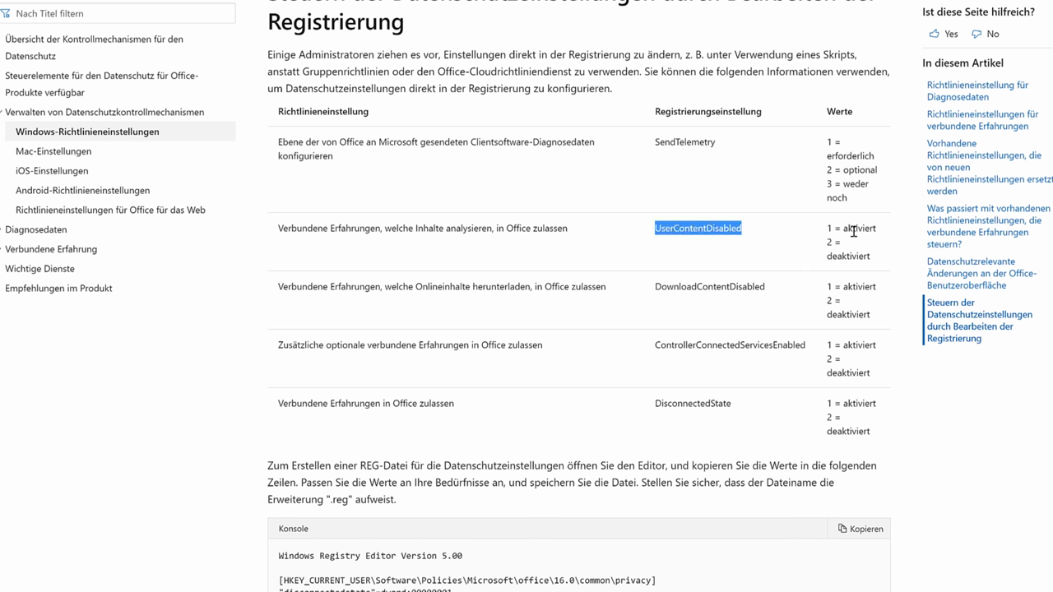
drag(828, 228, 872, 228)
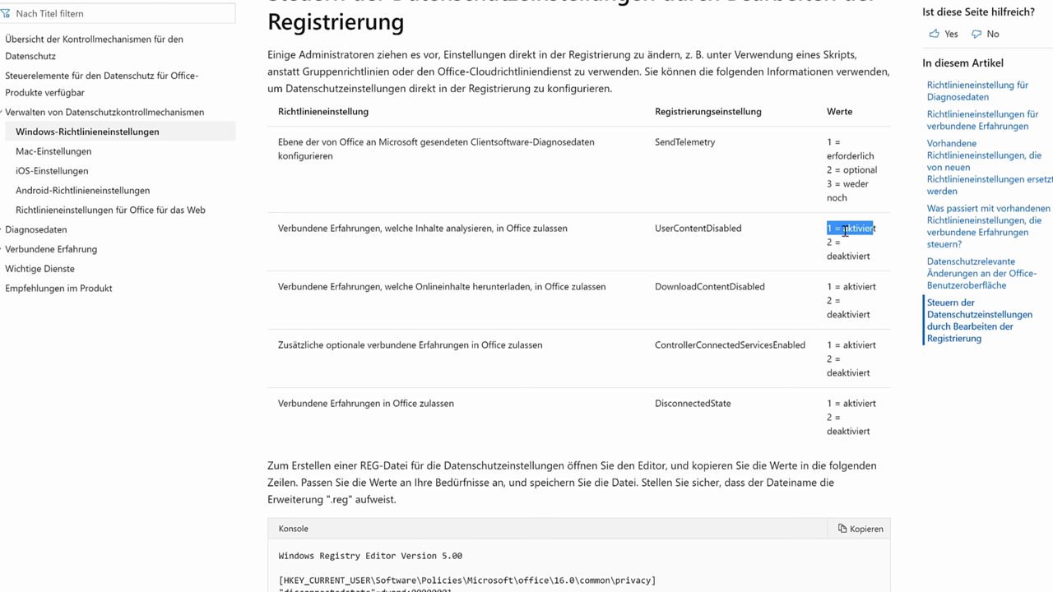
drag(707, 230, 743, 228)
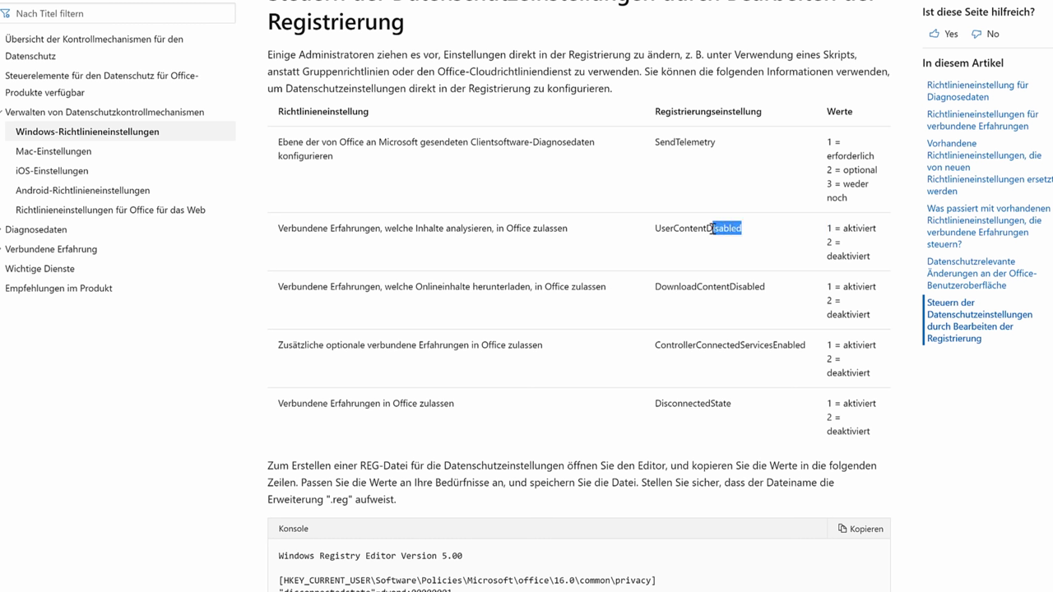
click(781, 253)
Step: Bring the sample REG file block into view and mark its lines
scroll(905, 345, down, 3)
drag(426, 393, 487, 482)
click(487, 482)
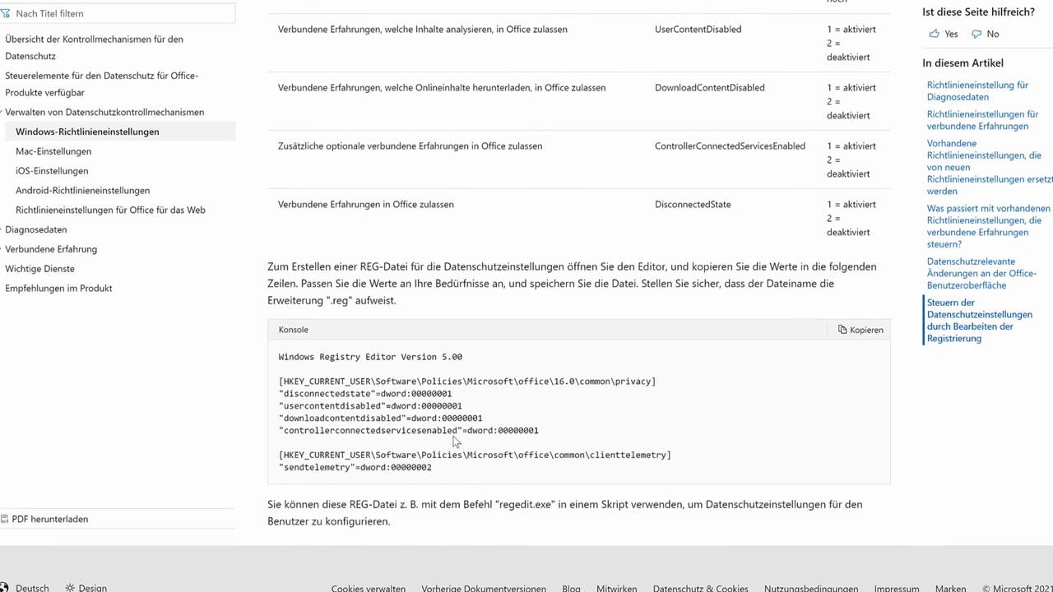
scroll(458, 446, up, 1)
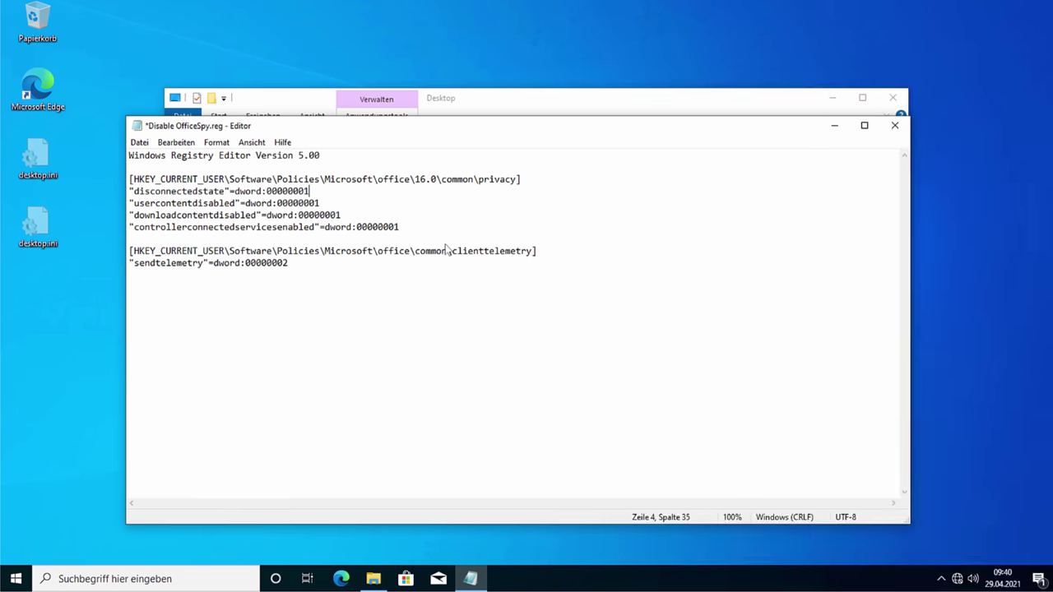
Step: Change the Office privacy DWORDs in Disable OfficeSpy.reg from 00000001 to 00000002
key(BackSpace)
text(2)
key(Down)
key(BackSpace)
text(2)
key(End)
key(Down)
key(End)
key(BackSpace)
text(2)
key(Down)
key(Down)
key(Down)
key(End)
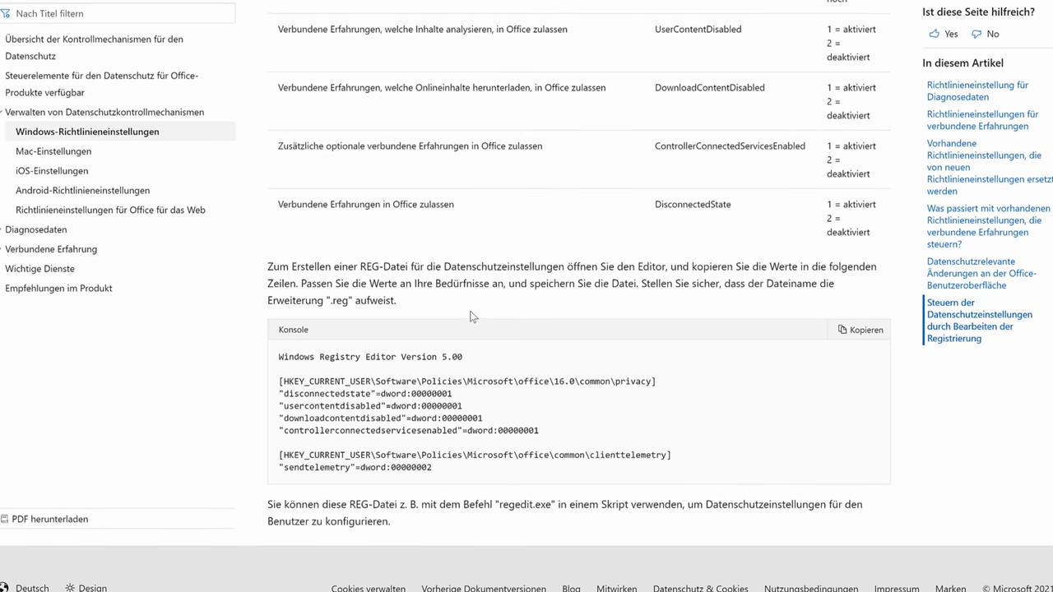
Step: Highlight the SendTelemetry levels 1 = erforderlich and 3 = weder noch in the docs table
scroll(470, 314, up, 2)
scroll(802, 335, up, 1)
drag(830, 140, 885, 159)
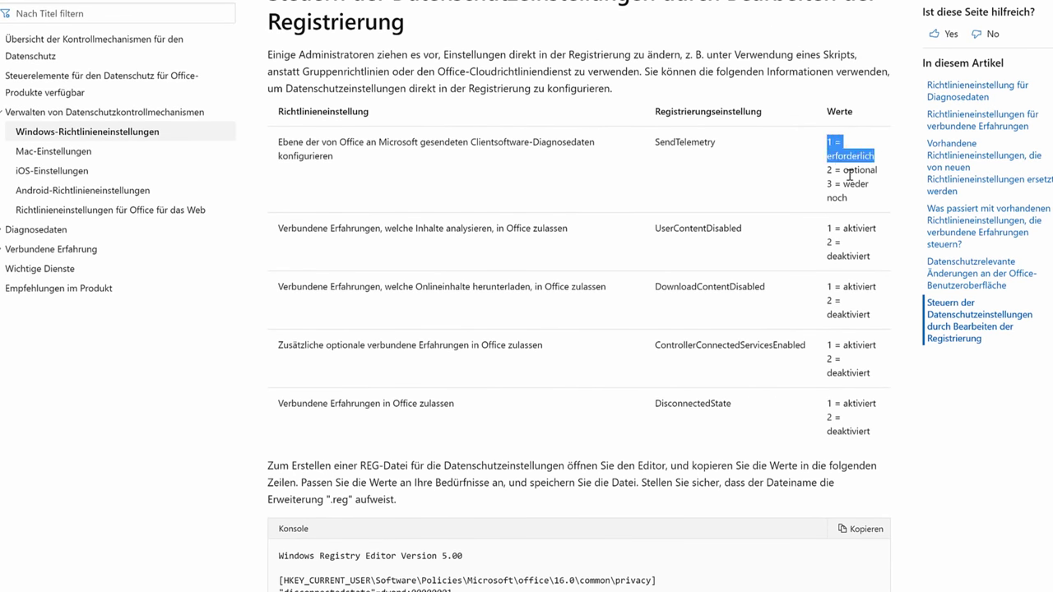
click(837, 145)
drag(827, 141, 886, 170)
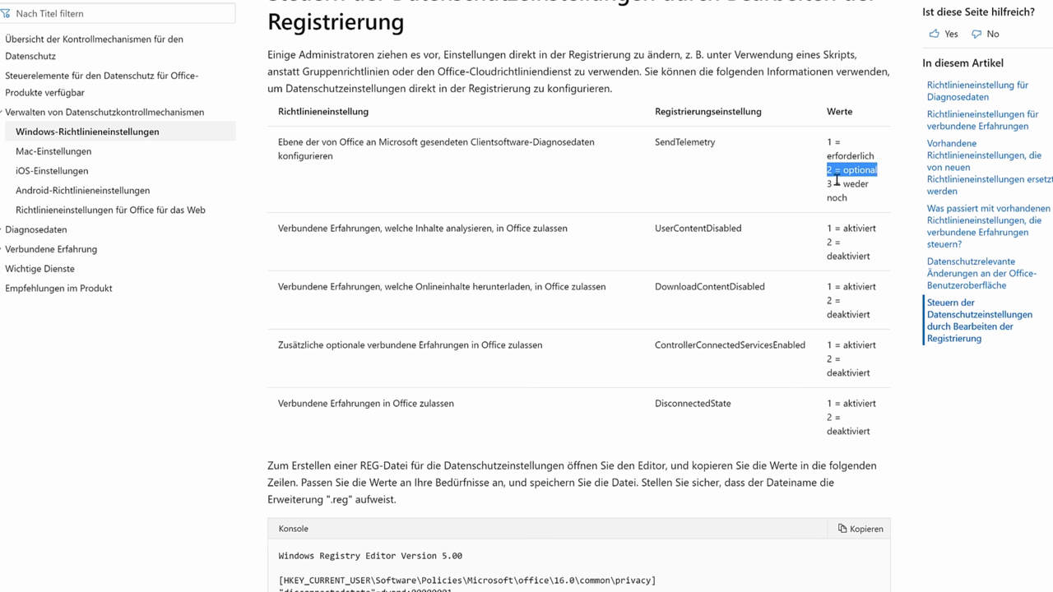
drag(828, 183, 861, 202)
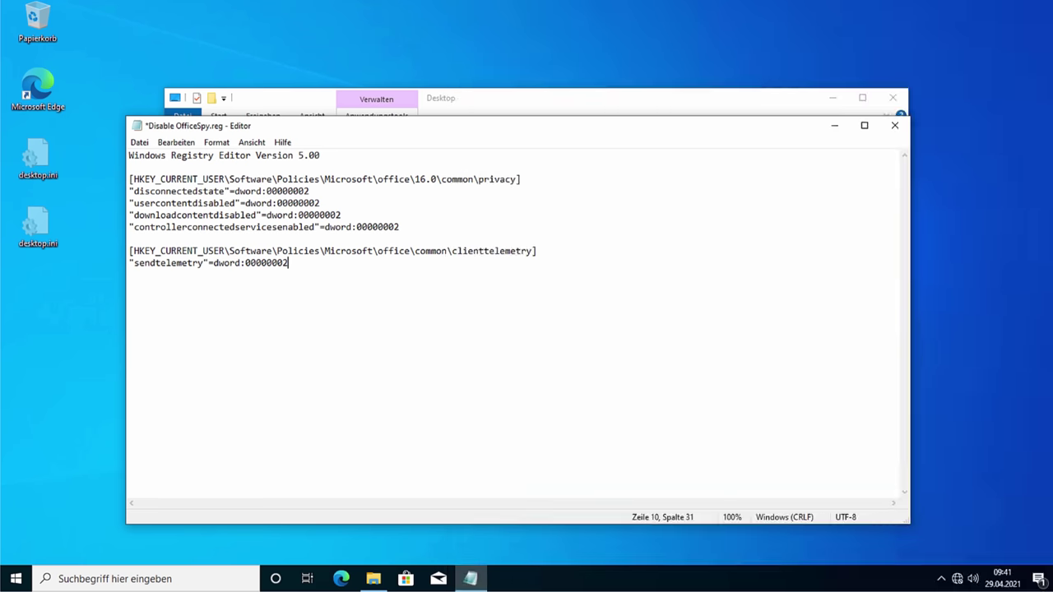
Step: Set sendtelemetry to 00000003, save Disable OfficeSpy.reg and close Notepad
key(BackSpace)
text(3)
key(ctrl+s)
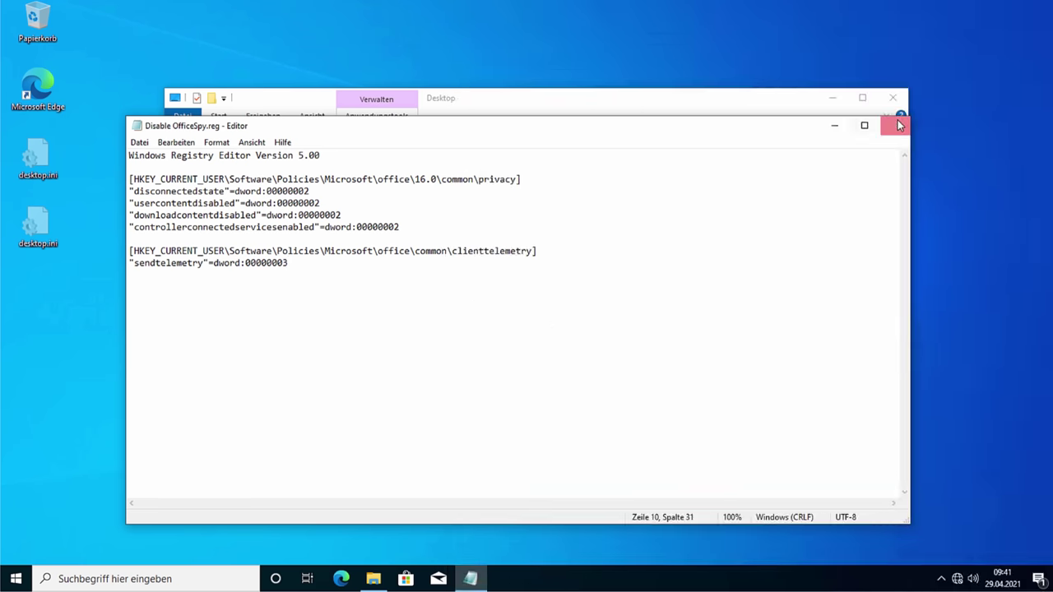
click(894, 125)
Step: Merge Disable OfficeSpy.reg into the registry, accepting the UAC, warning and success prompts
click(411, 249)
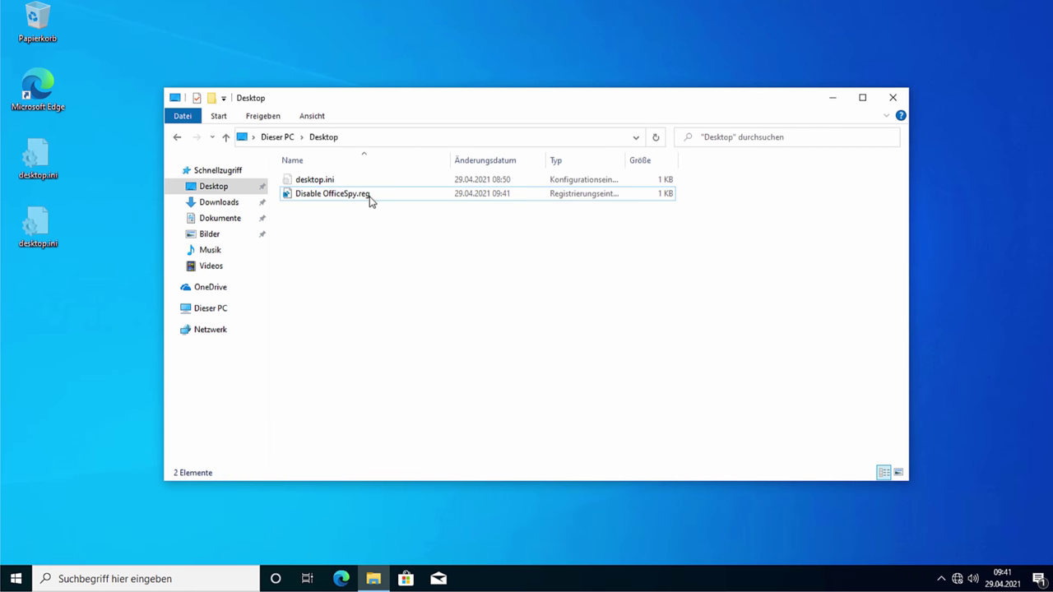
right_click(368, 199)
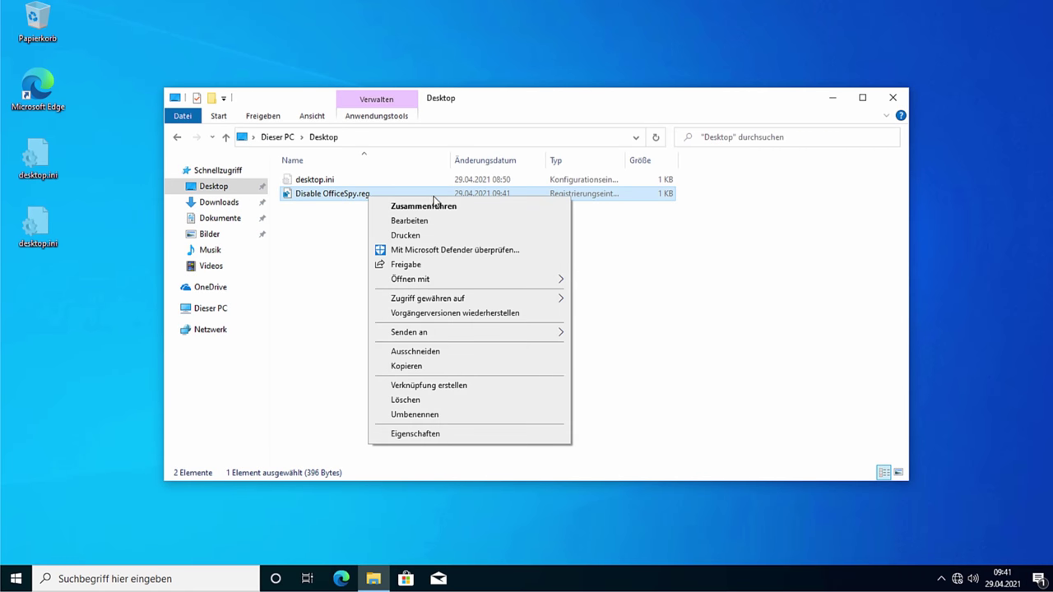
click(328, 248)
double_click(351, 196)
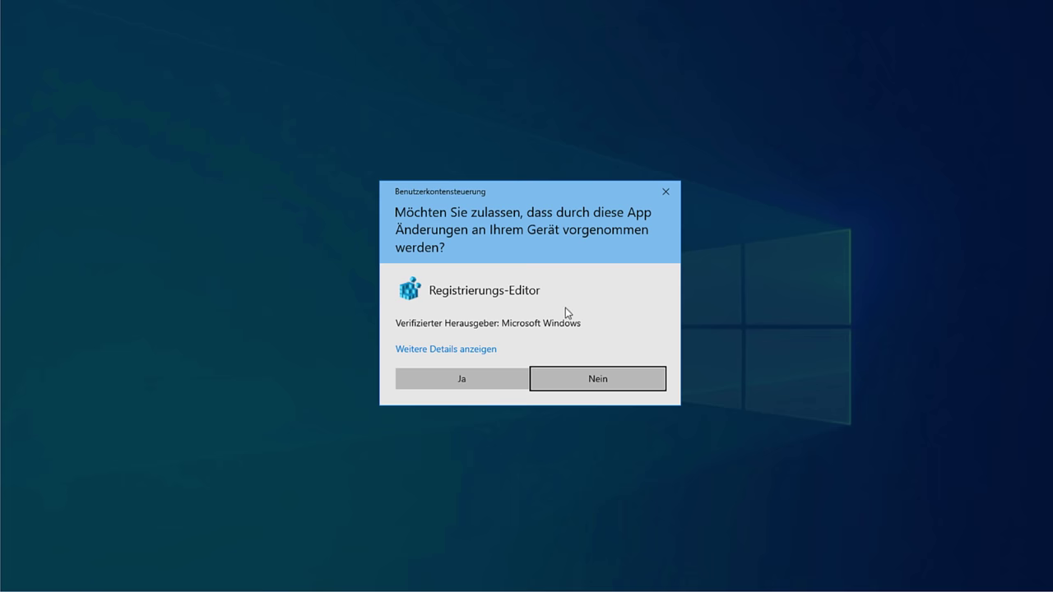
click(489, 375)
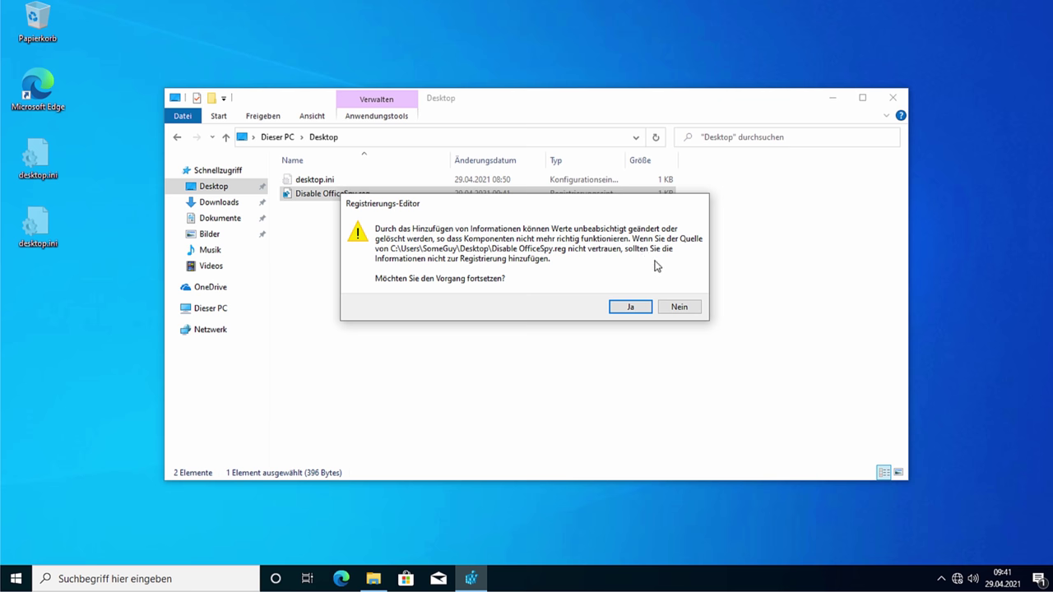
click(630, 308)
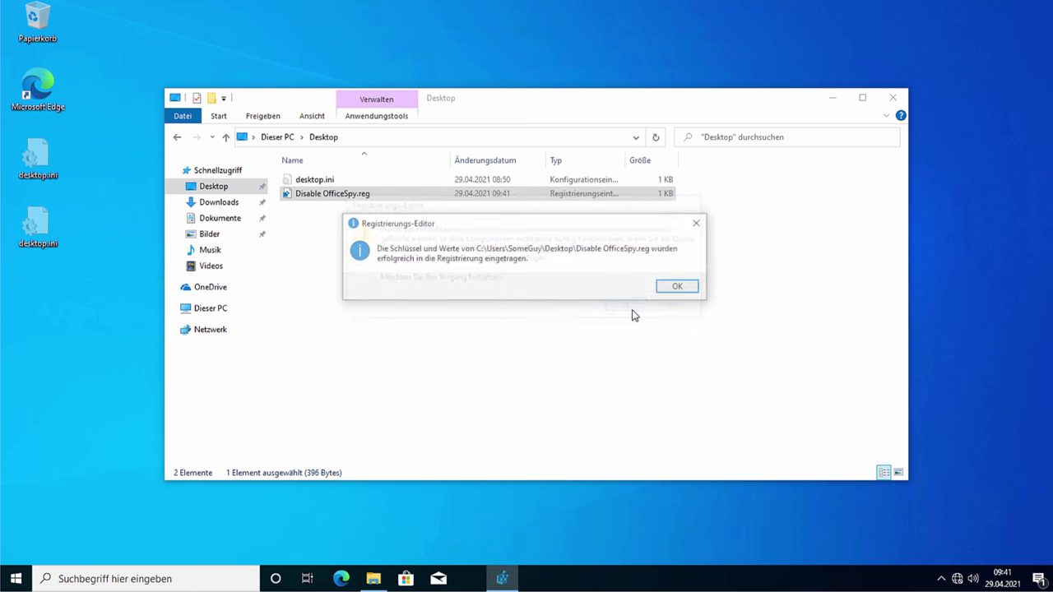
click(679, 287)
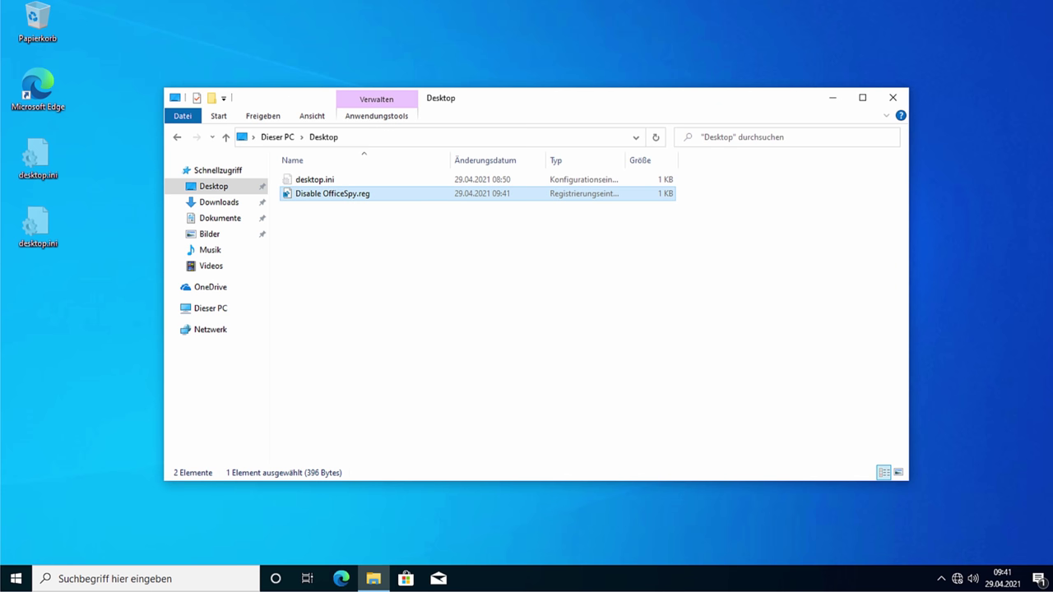
click(466, 326)
Step: Launch regedit.exe and expand HKCU\Software\Policies\Microsoft\office\16.0\common
key(super+r)
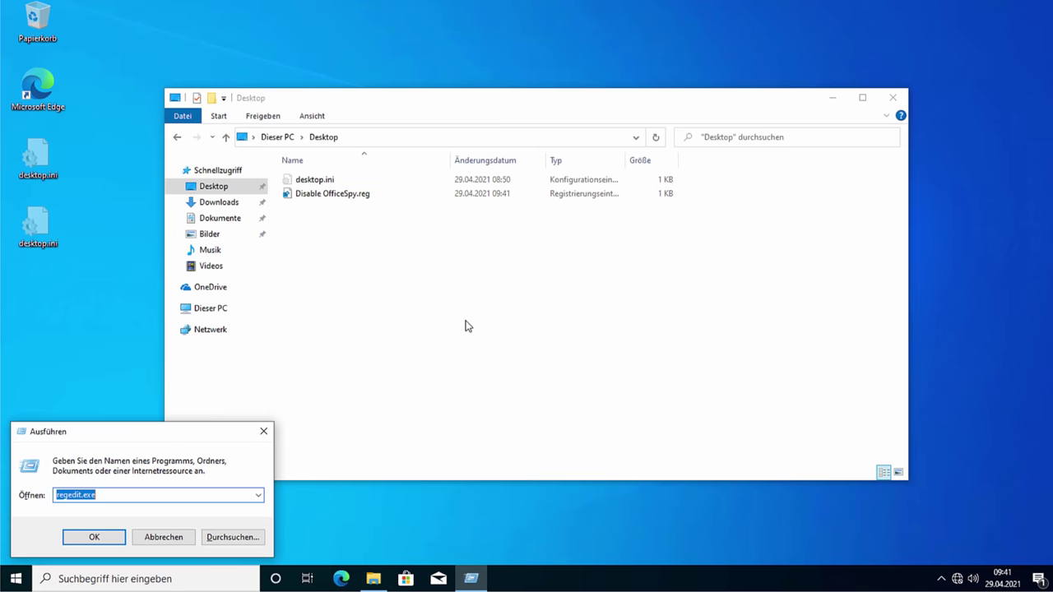
key(Return)
click(482, 378)
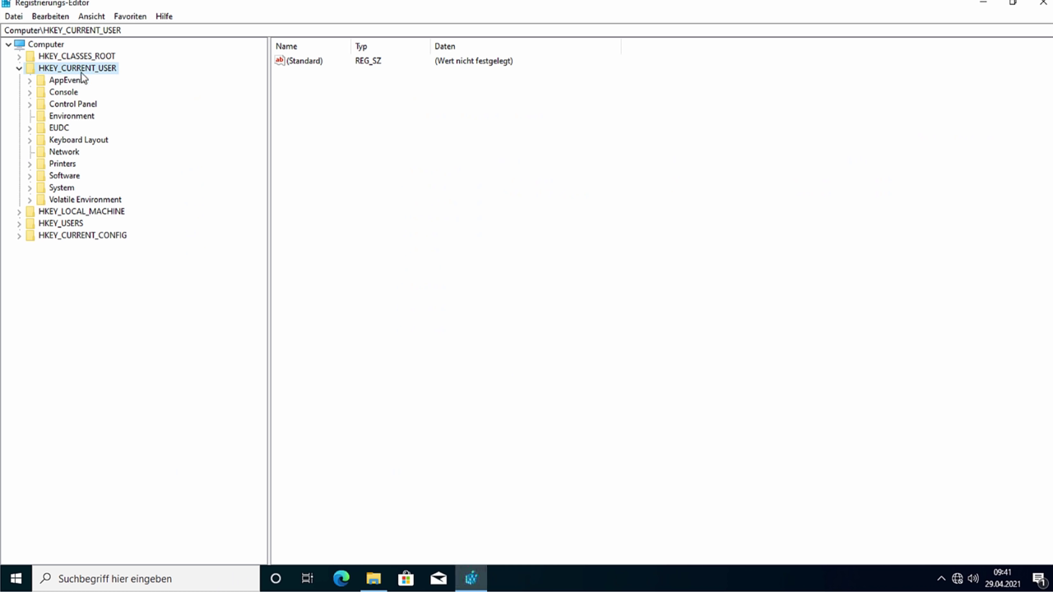
double_click(59, 177)
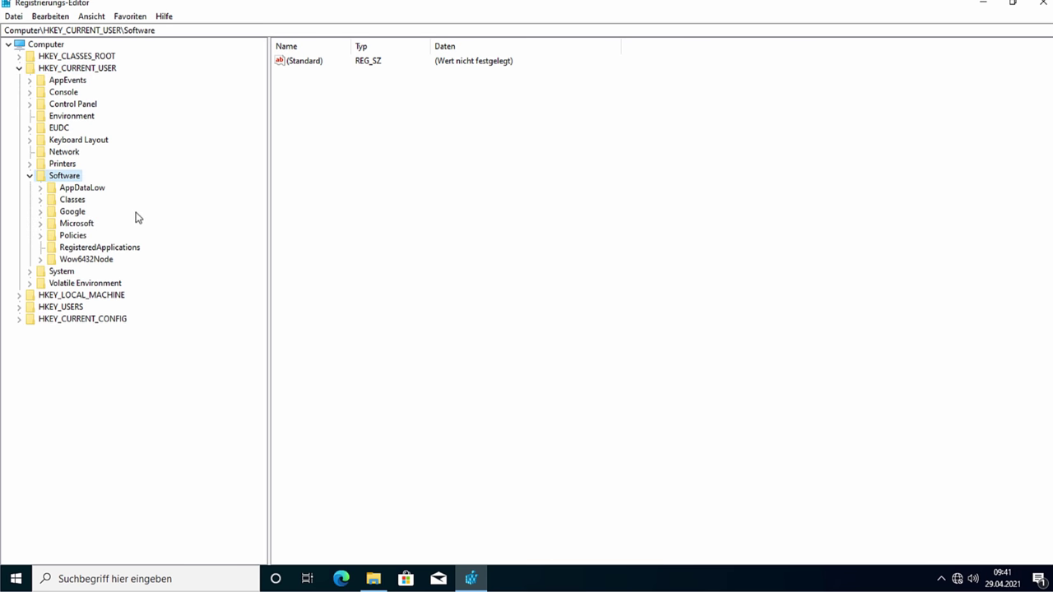
click(82, 224)
double_click(76, 236)
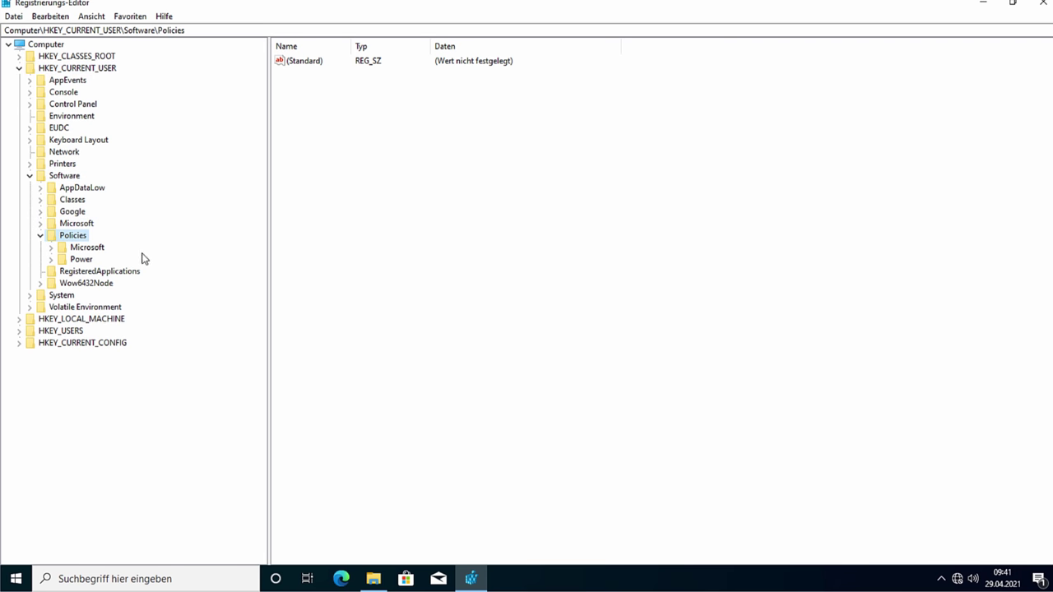
double_click(91, 248)
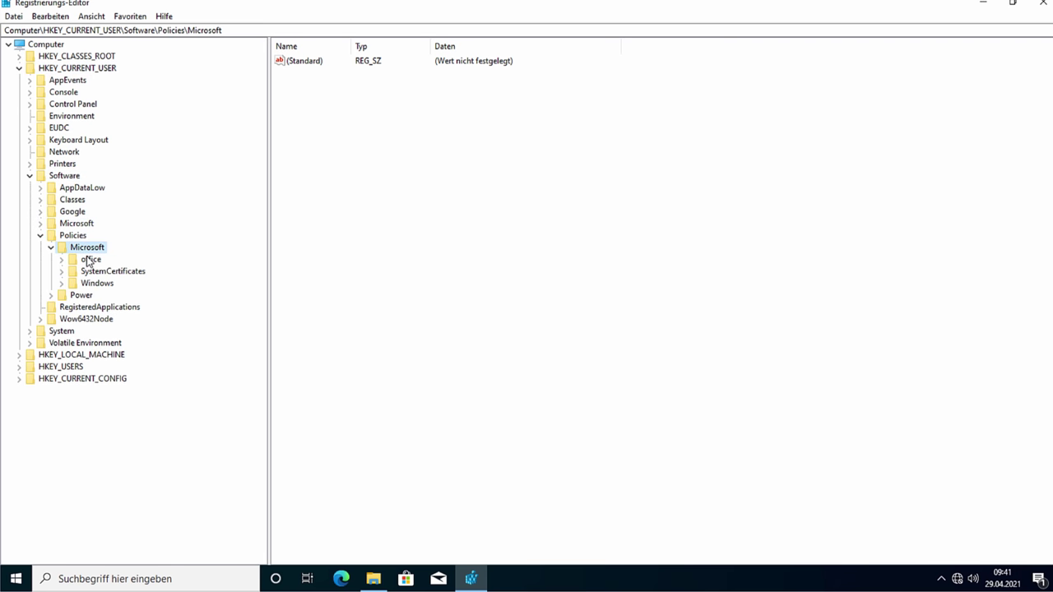
double_click(89, 259)
double_click(97, 271)
double_click(118, 283)
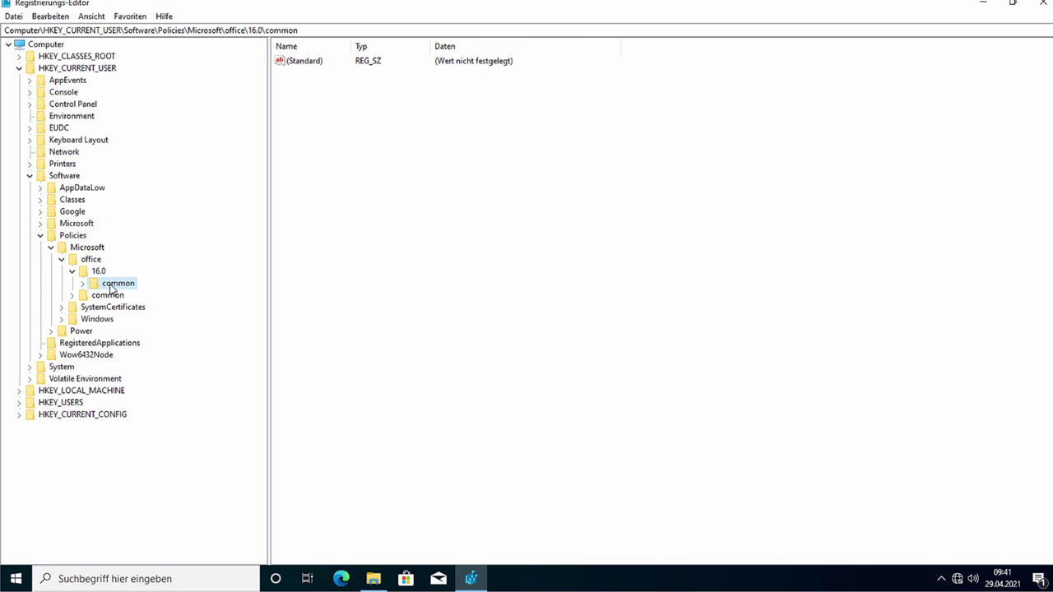
Step: Check that the four values under the privacy key are 2, then close Registry Editor
click(126, 295)
drag(358, 166, 305, 73)
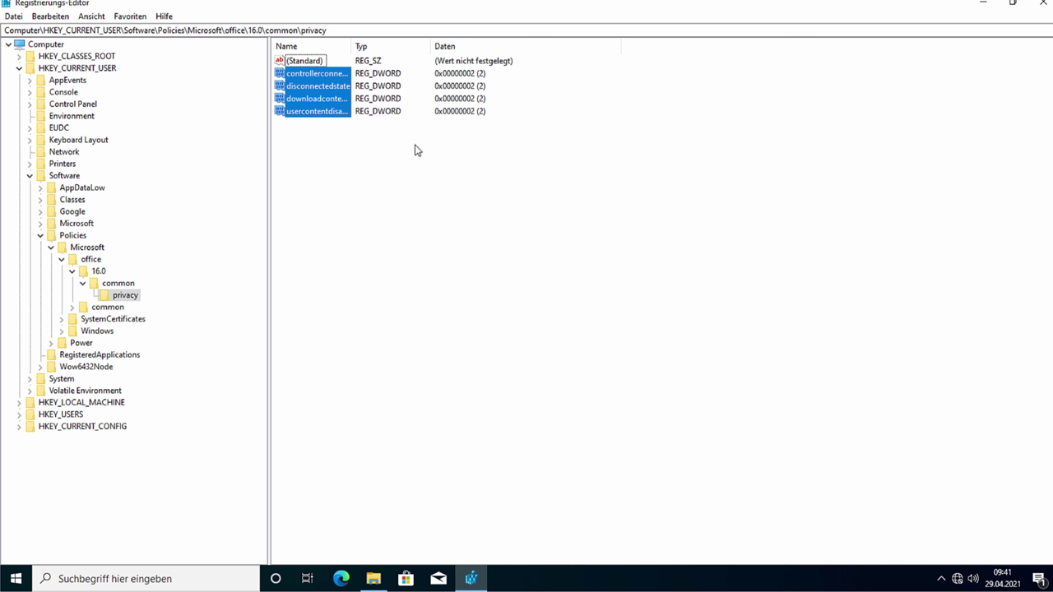
click(1049, 4)
drag(583, 321, 504, 271)
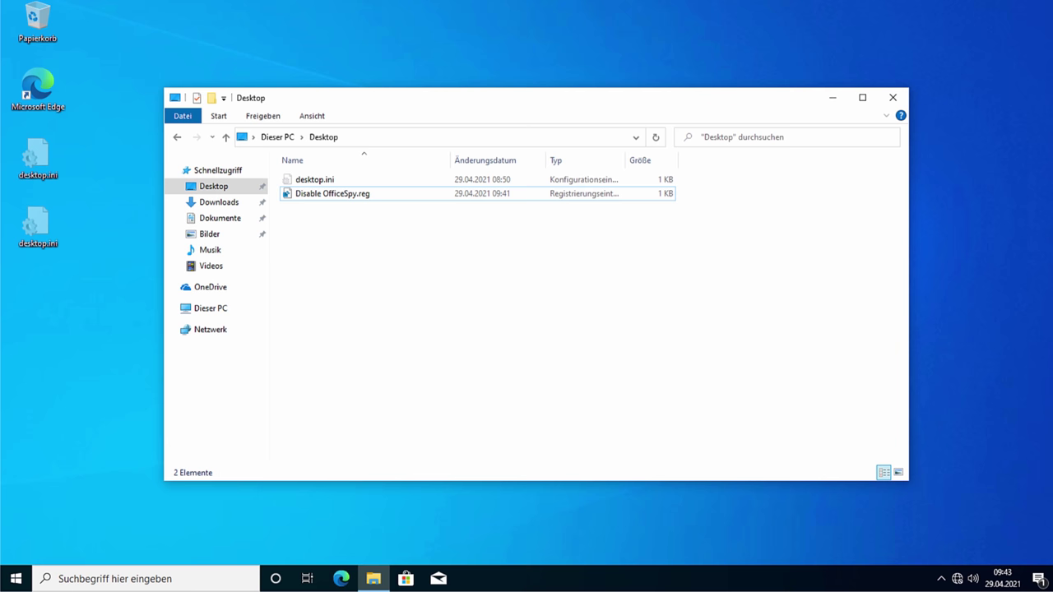
Step: Select and then deselect Disable OfficeSpy.reg among the Desktop folder files
click(337, 196)
key(ctrl+a)
click(432, 234)
drag(365, 311, 334, 207)
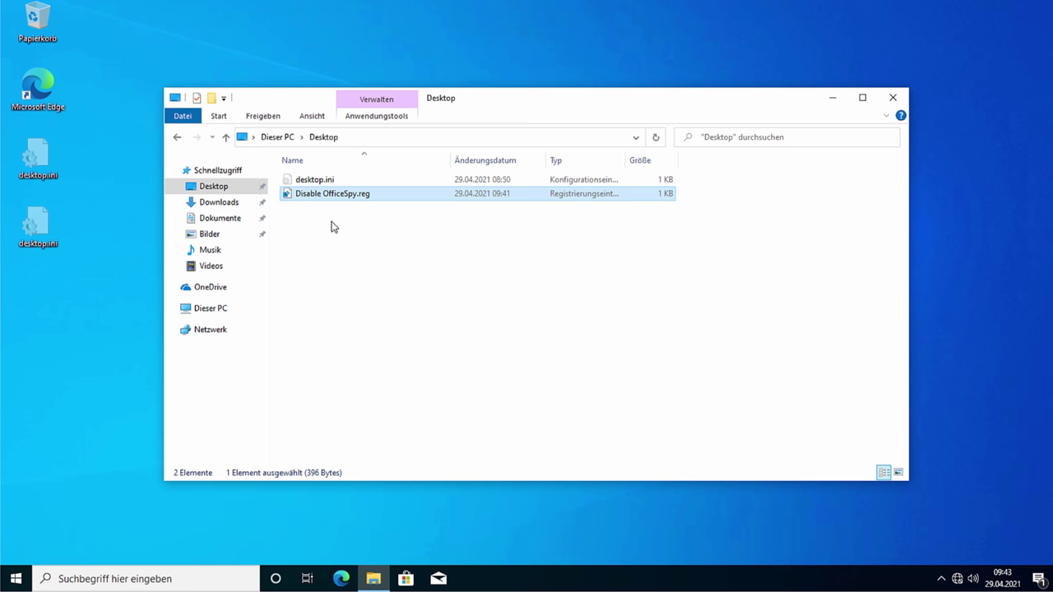
click(349, 207)
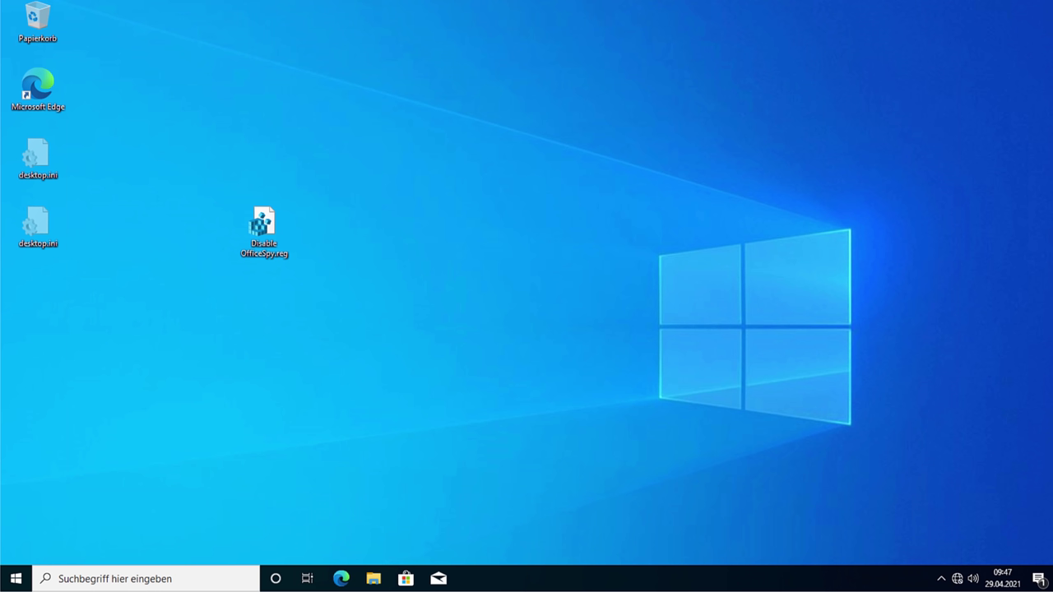
Step: Open Windows Security from the hidden tray icons and scan its Startseite overview tiles
click(940, 578)
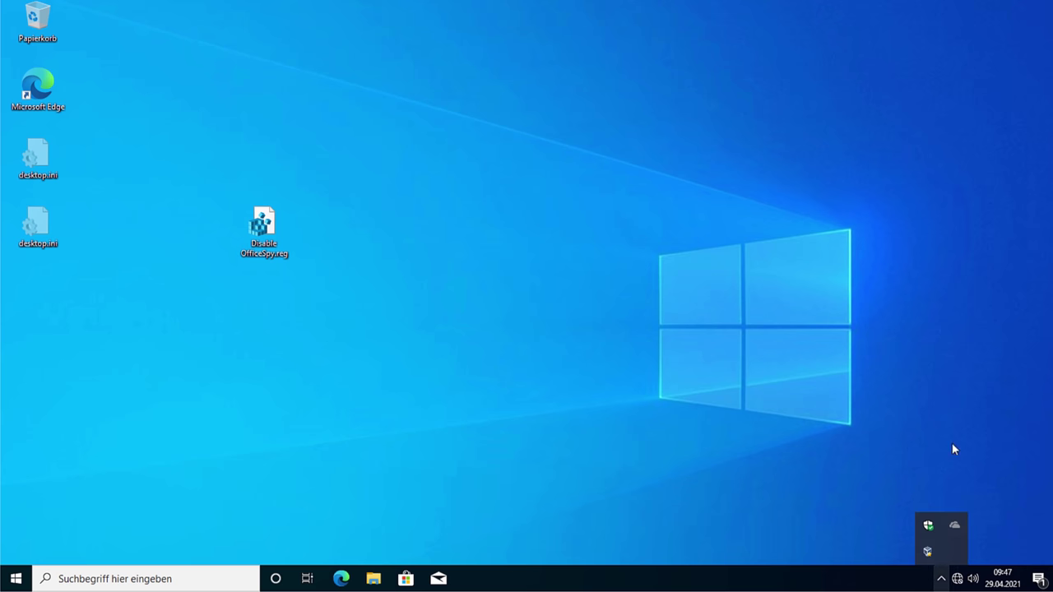
click(928, 524)
scroll(662, 378, down, 3)
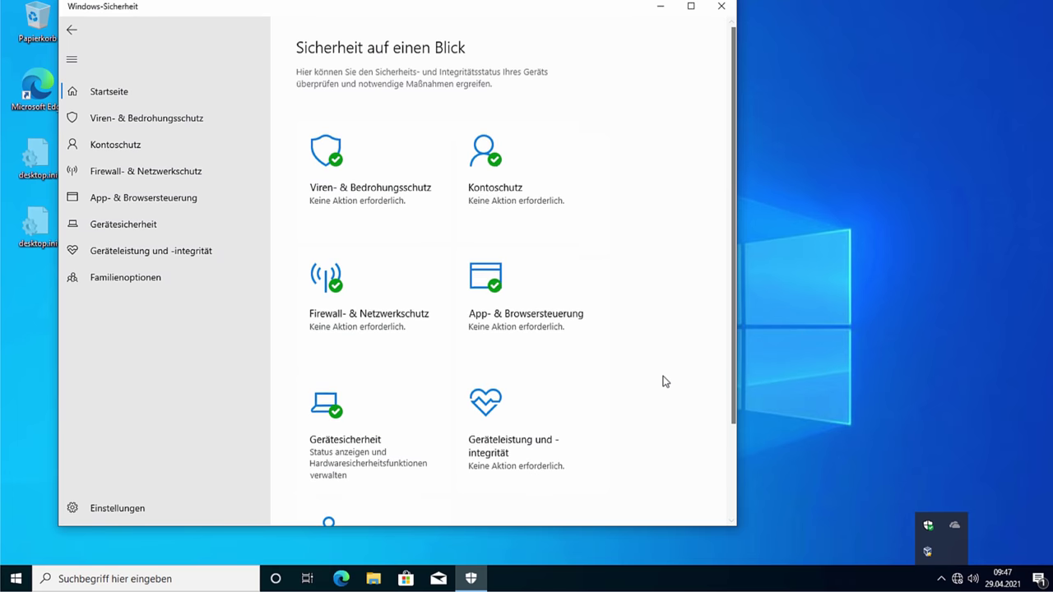
scroll(663, 379, up, 3)
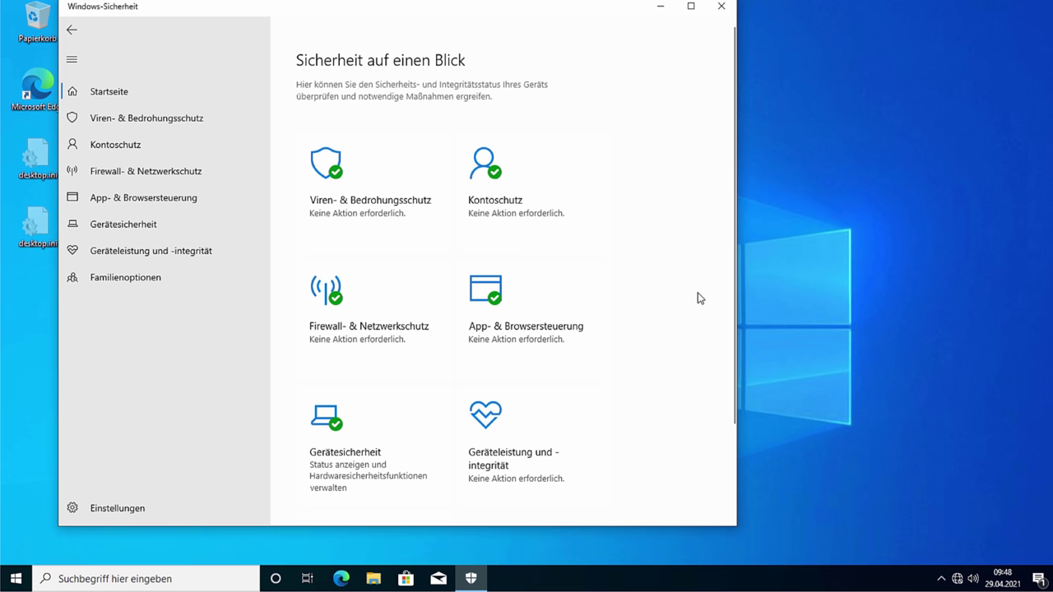
Step: Launch Windows PowerShell as administrator and maximize its window
key(super)
text(po)
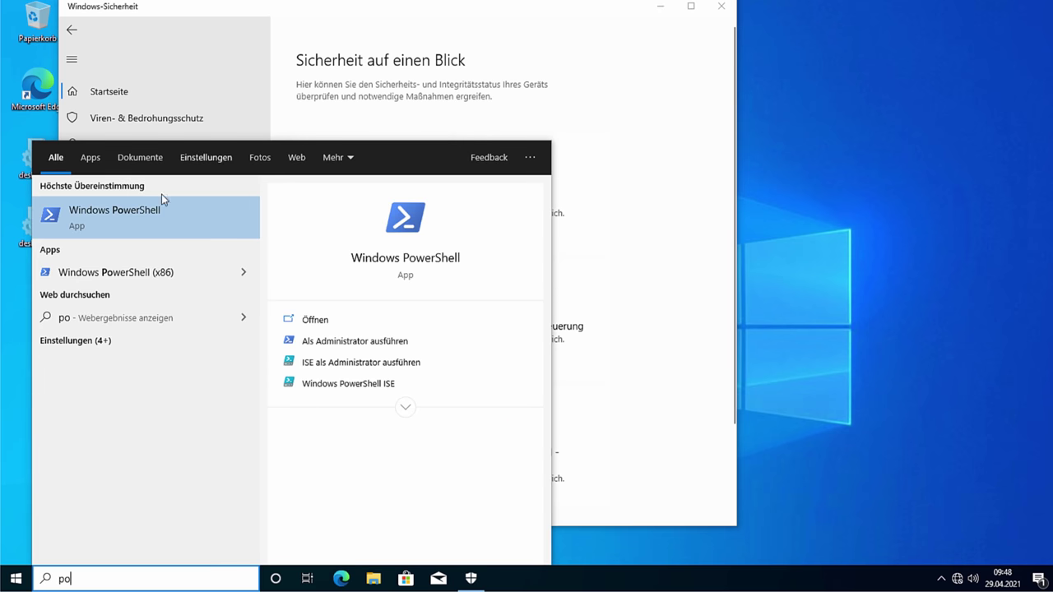
right_click(144, 225)
click(177, 240)
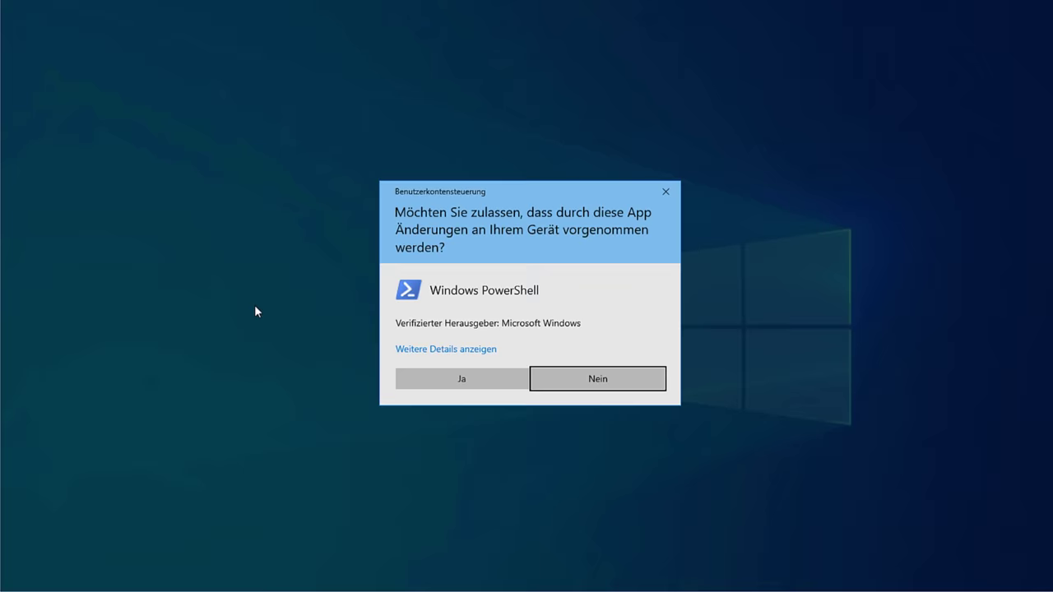
click(453, 376)
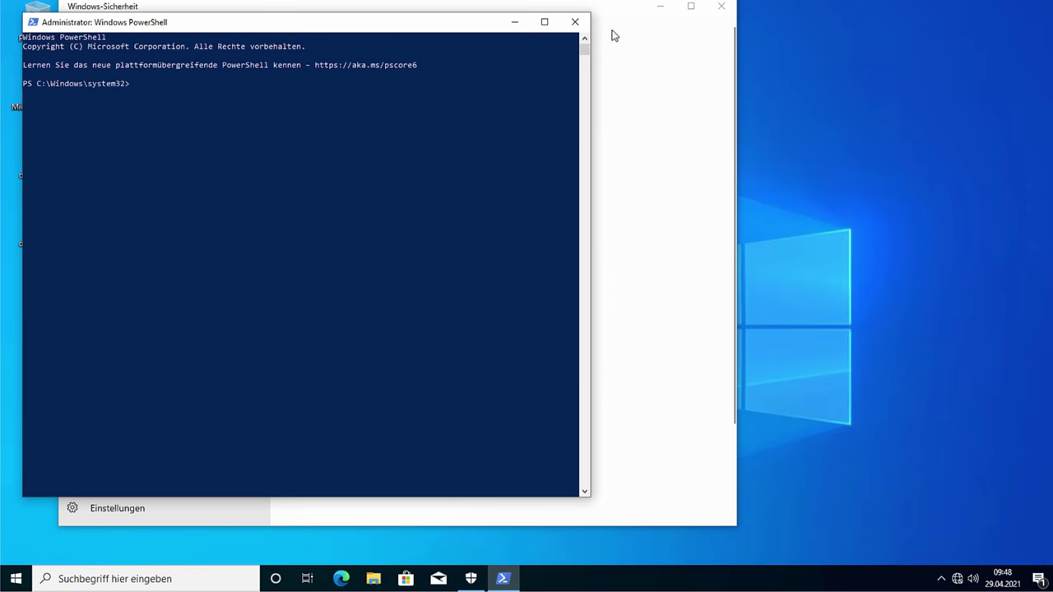
click(544, 21)
scroll(526, 240, up, 4)
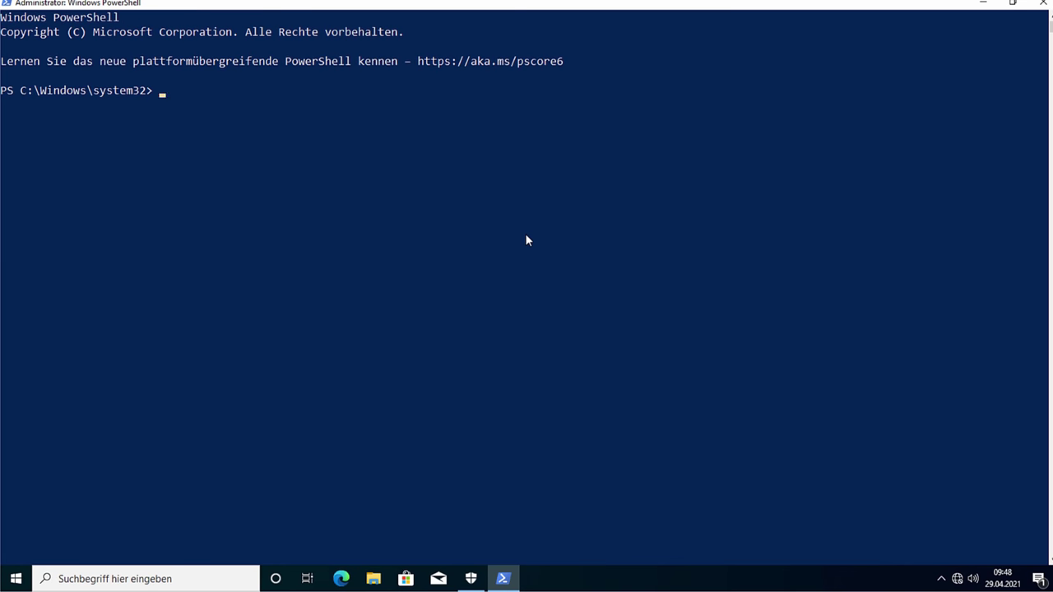
Step: Run setx /M MP_FORCE_USE_SANDBOX 1 and confirm the success message
text(setx /M MP_FORCE)
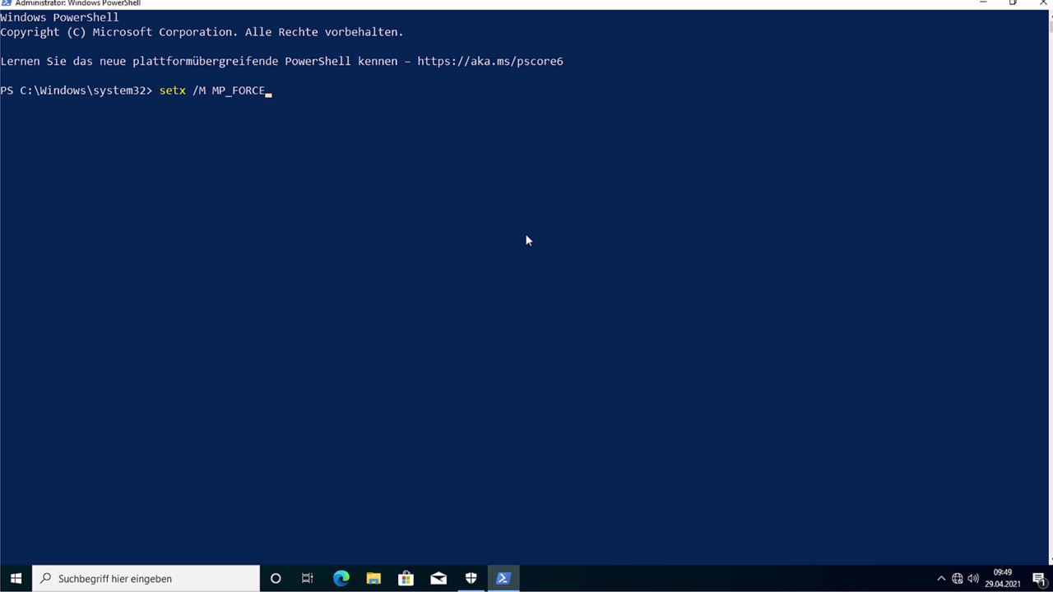
text(_USE_SANDBOX 1)
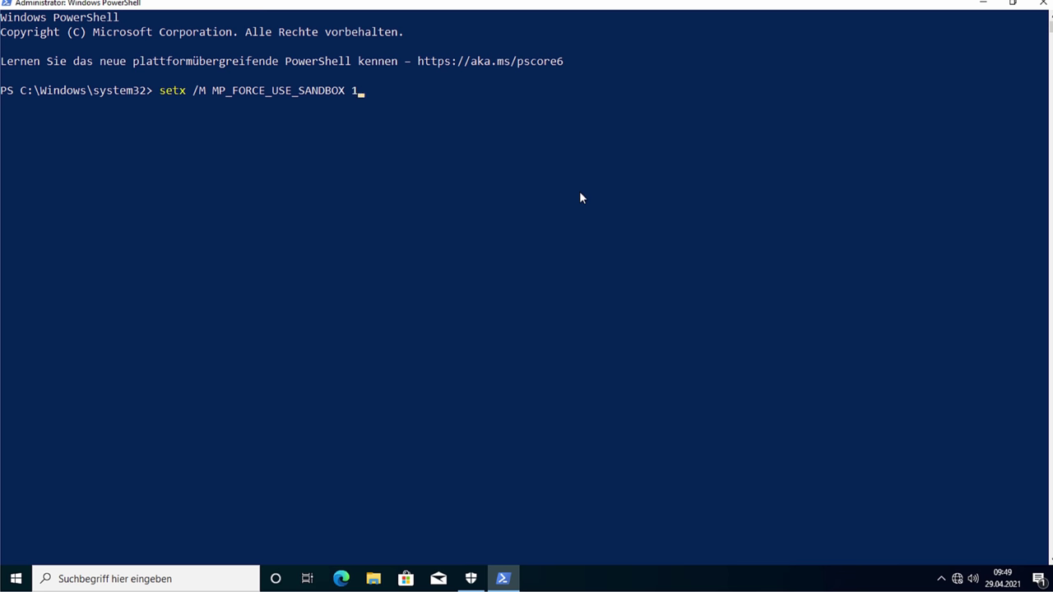
key(Return)
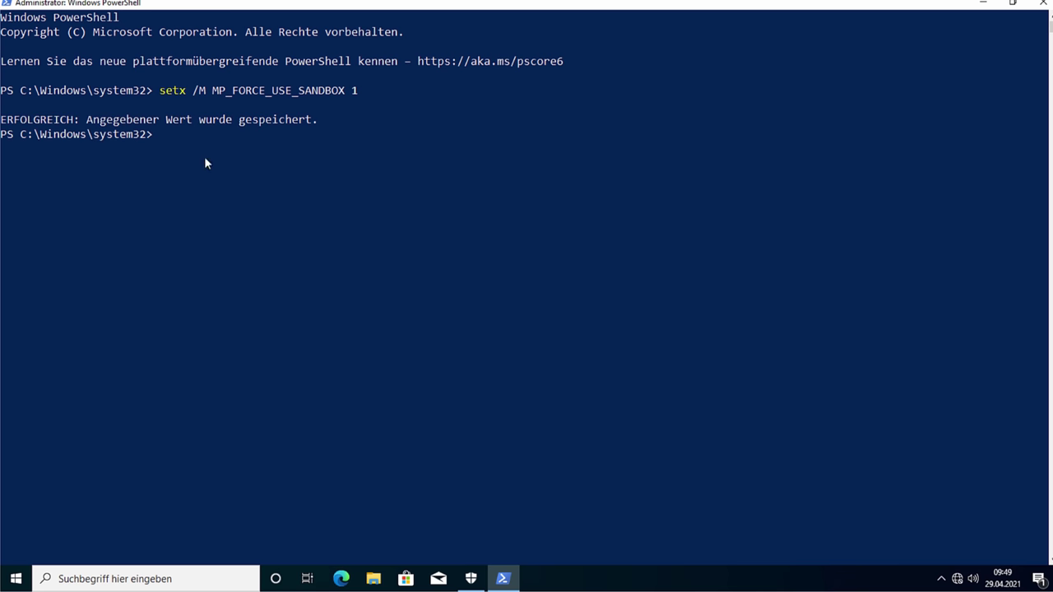
drag(82, 120, 523, 122)
click(495, 149)
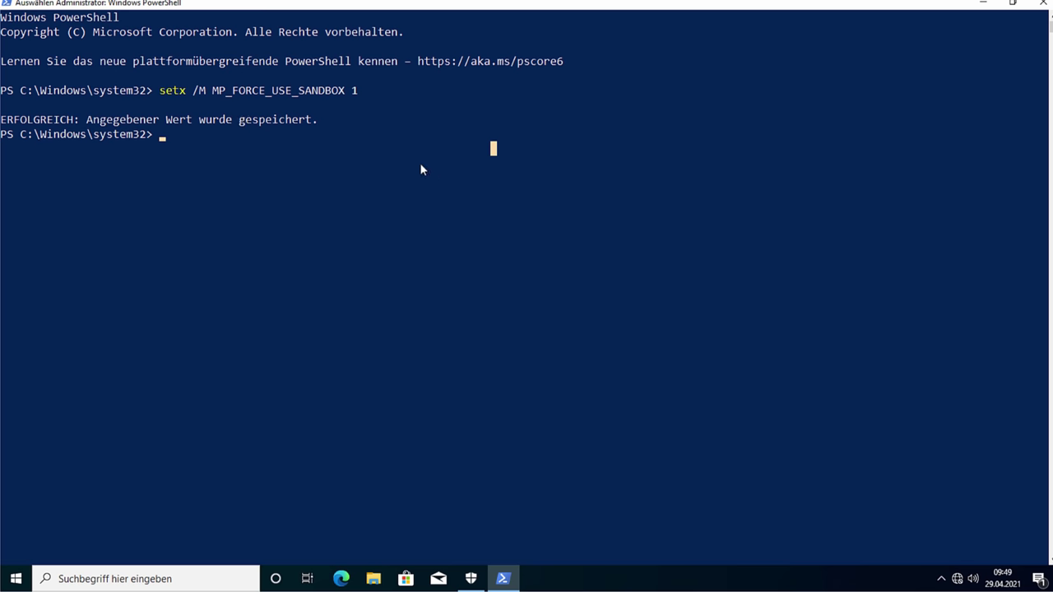
Step: Point out the setx command, its /M switch and the variable name in the console
scroll(345, 81, up, 3)
scroll(358, 97, up, 2)
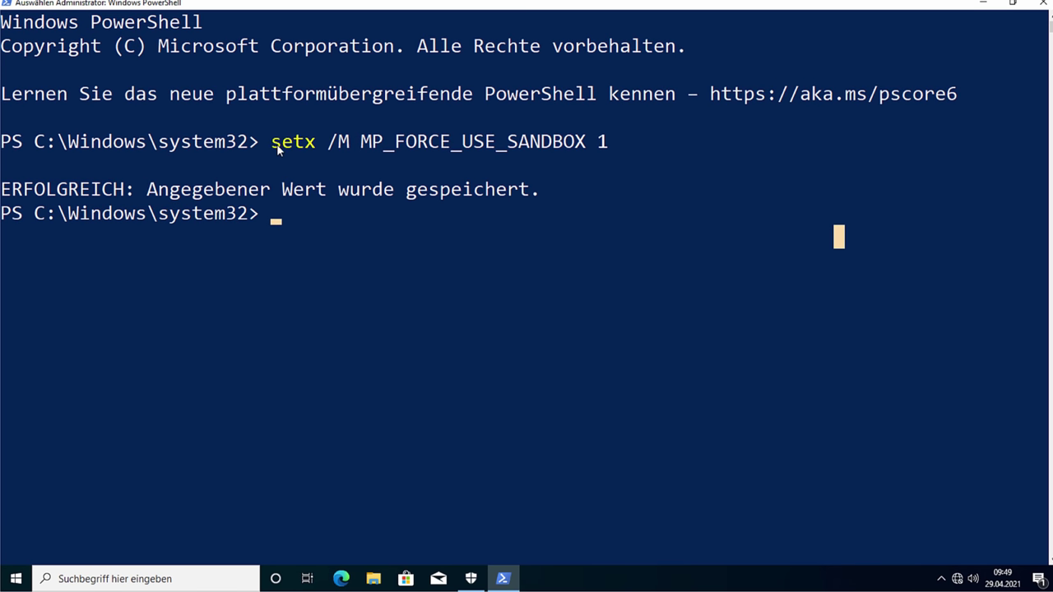
drag(272, 145, 322, 146)
click(330, 145)
click(321, 146)
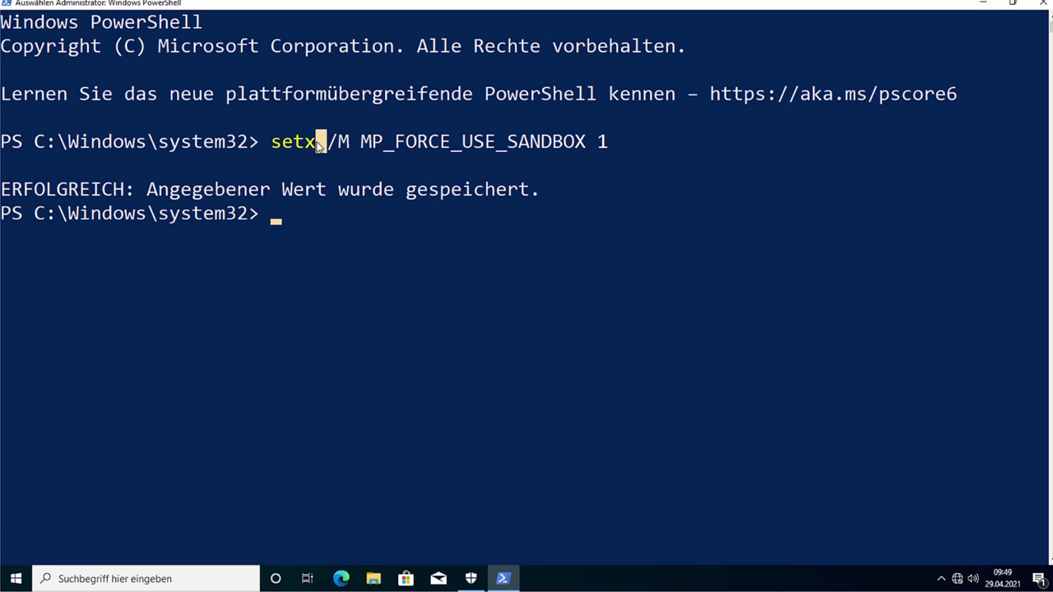
drag(352, 148, 337, 150)
click(354, 149)
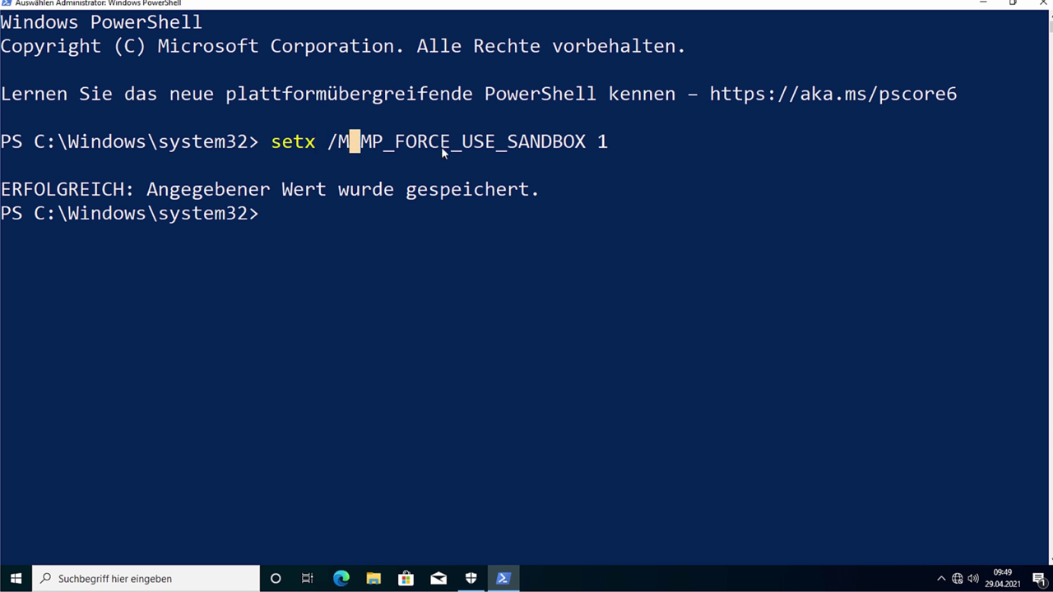
click(625, 165)
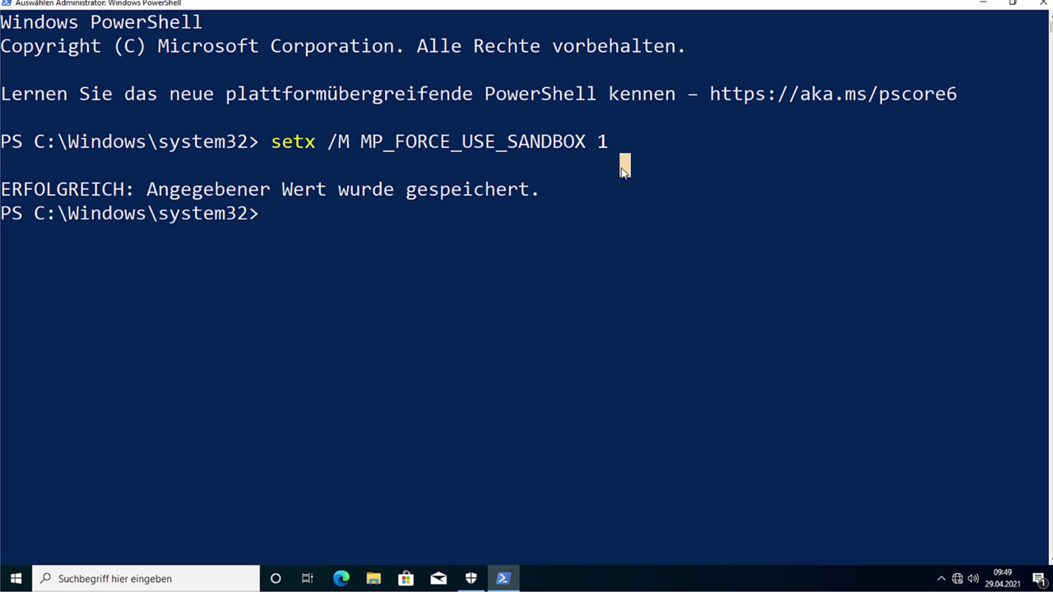
Step: Leave console selection mode and close the Windows Security window
click(511, 255)
ctrl+scroll(510, 255, down, 4)
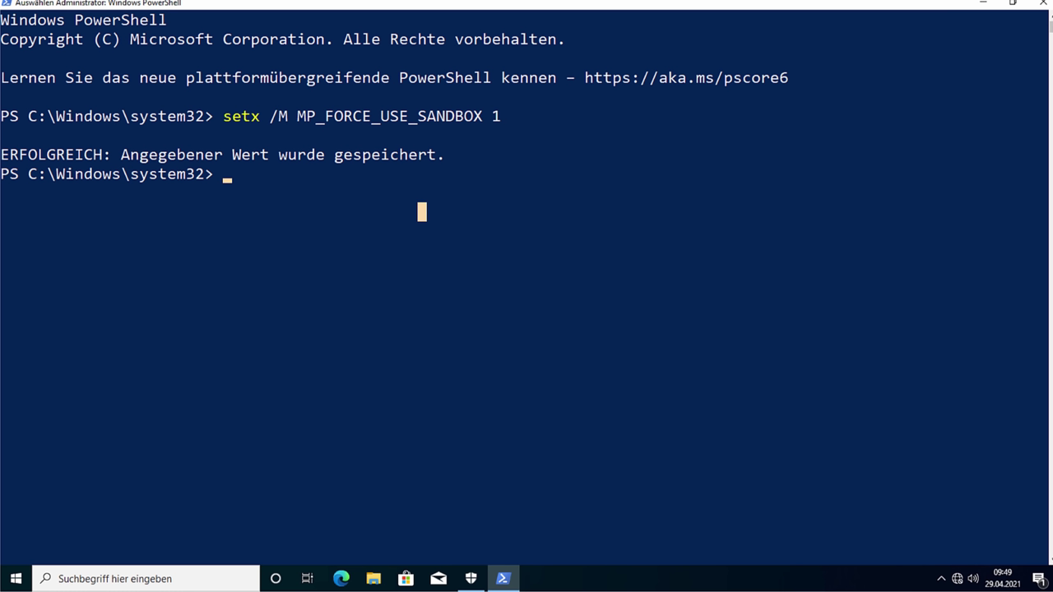
key(ctrl+r)
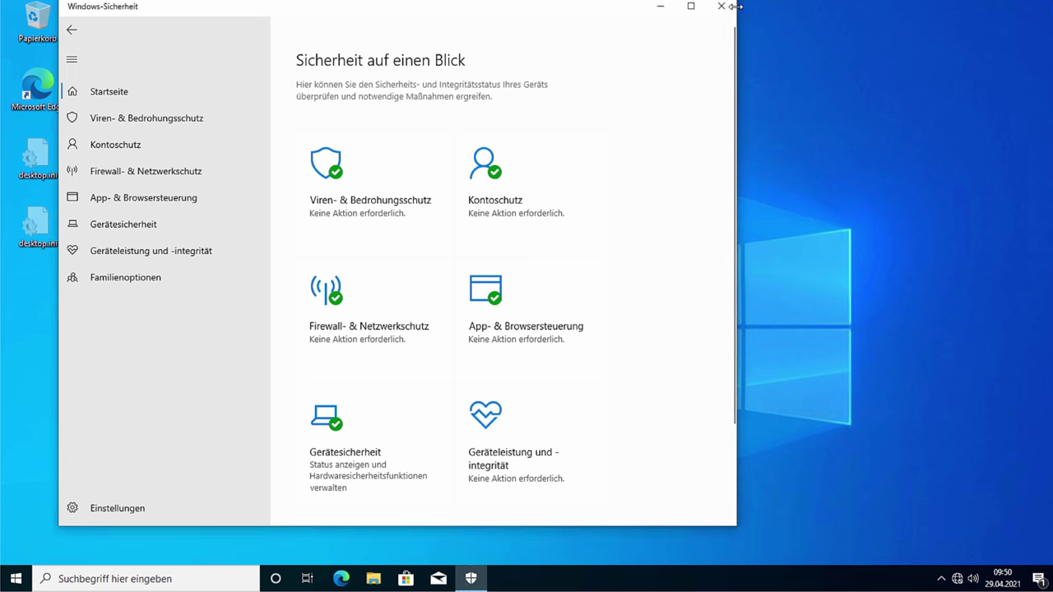
click(721, 5)
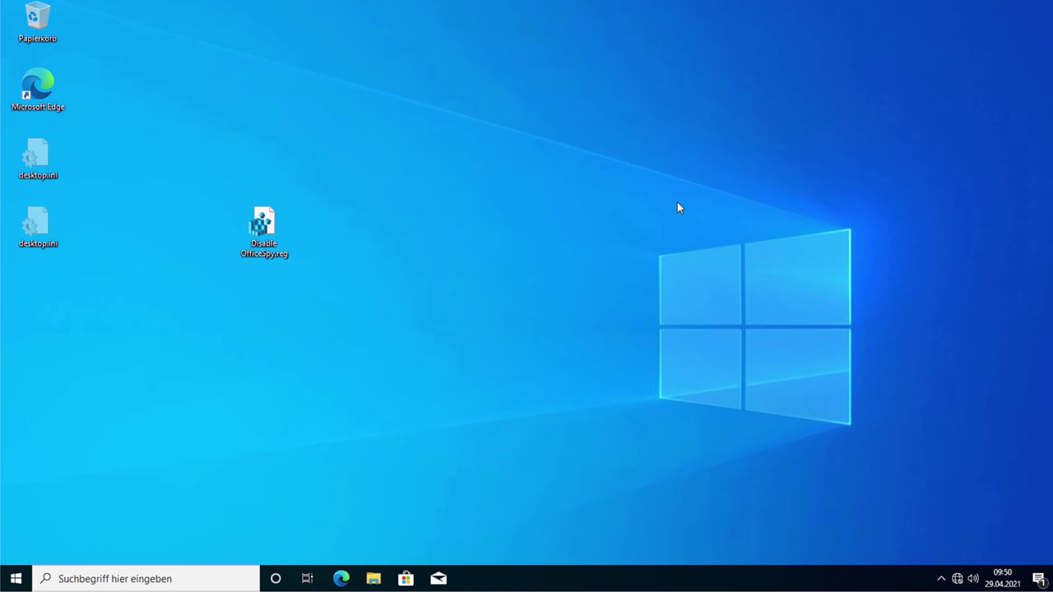
Step: In Datenschutzeinstellungen, turn off website language-list access and app-launch tracking
key(super)
text(privacy)
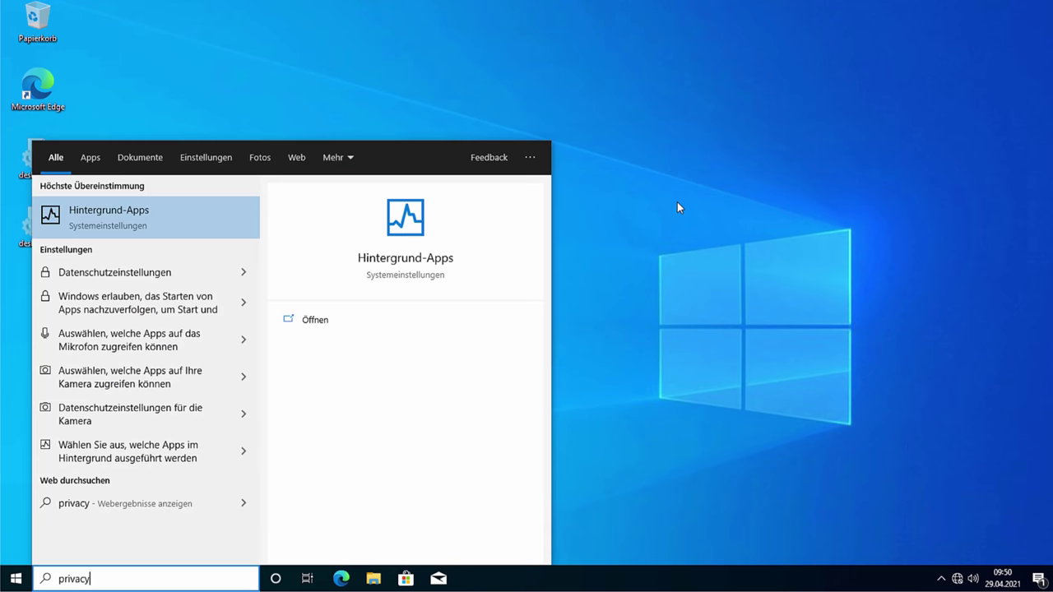
key(Down)
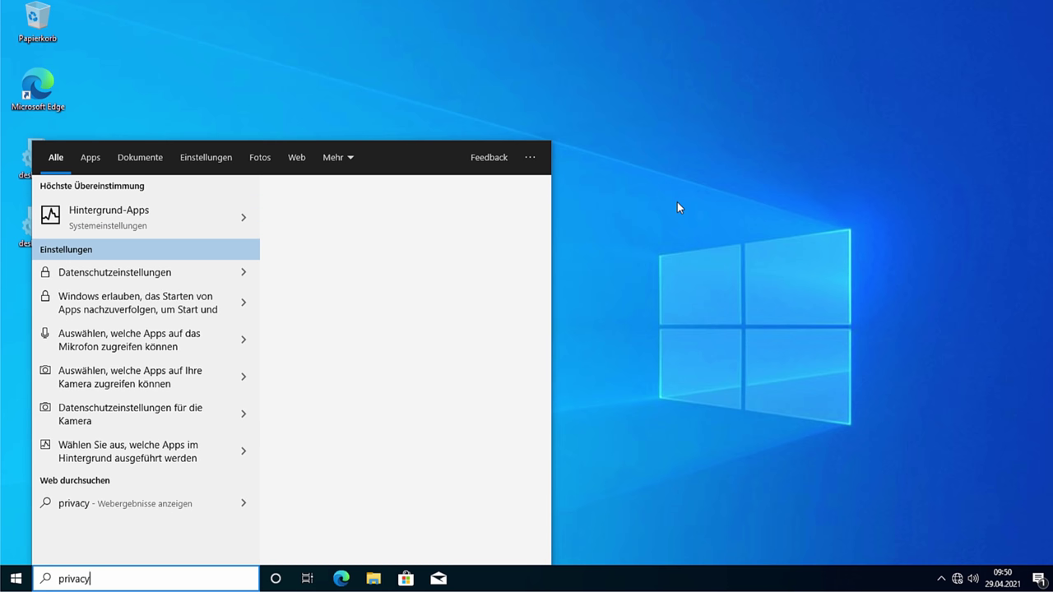
key(Up)
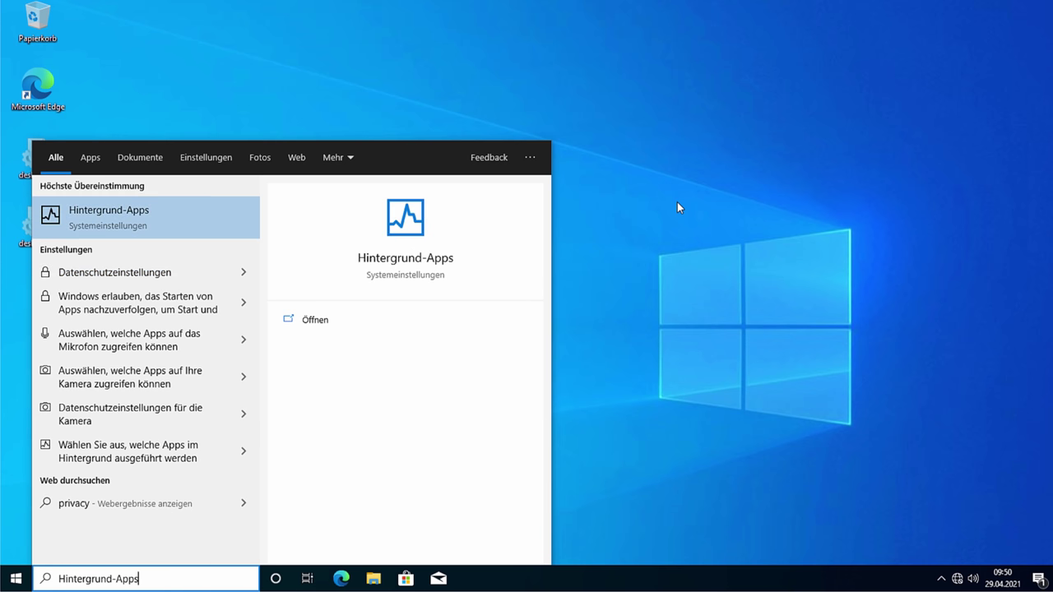
key(Down)
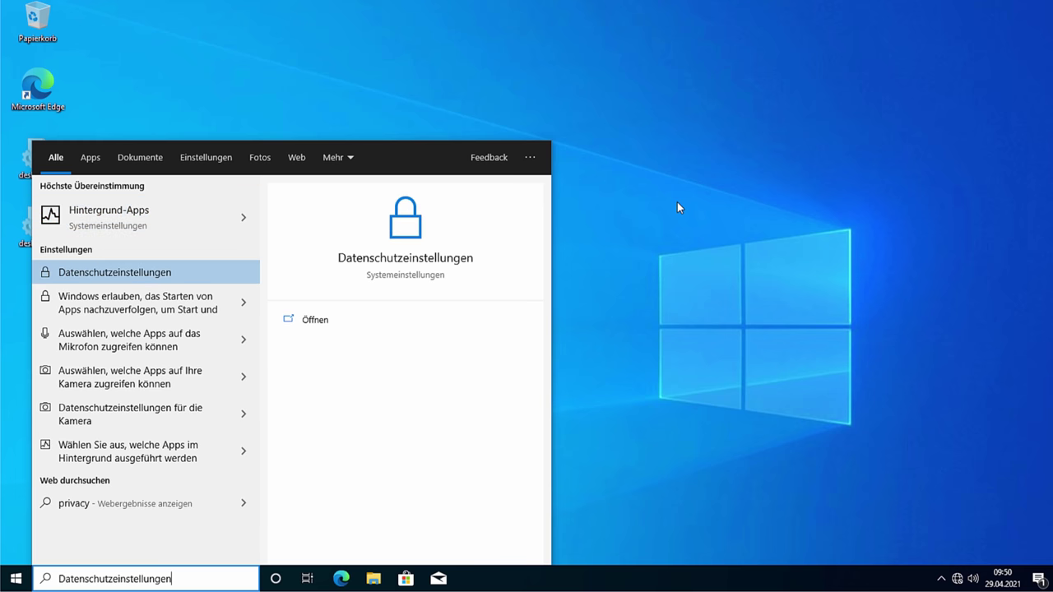
key(Return)
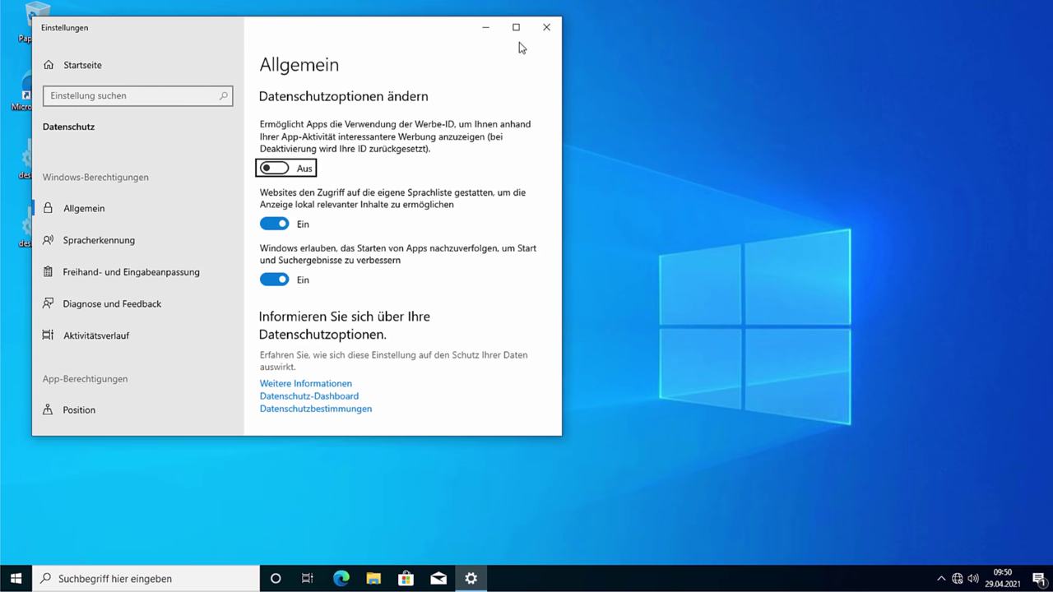
key(super+Up)
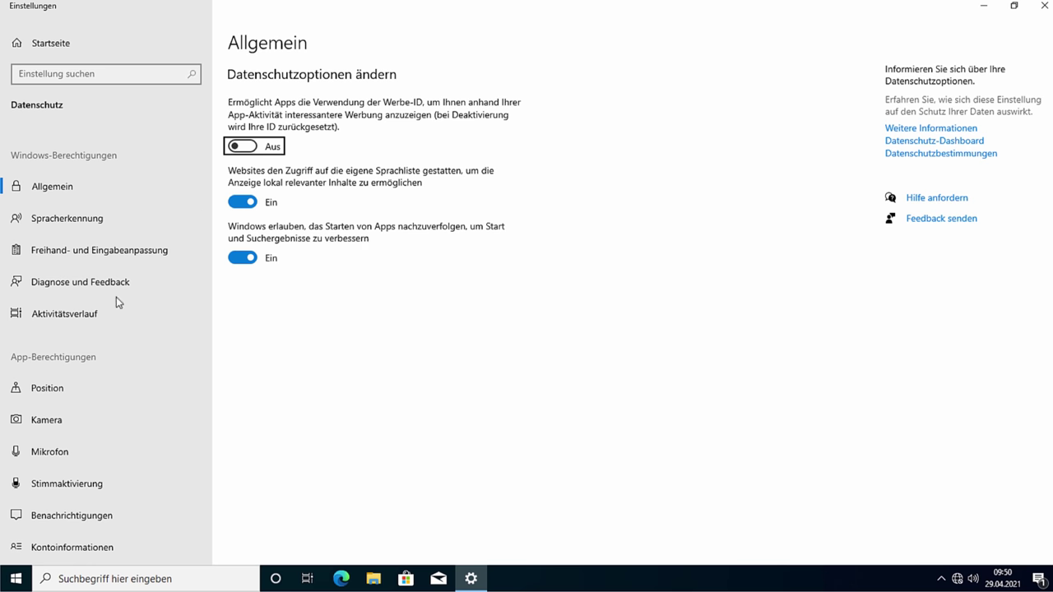
scroll(108, 343, down, 5)
scroll(108, 343, up, 5)
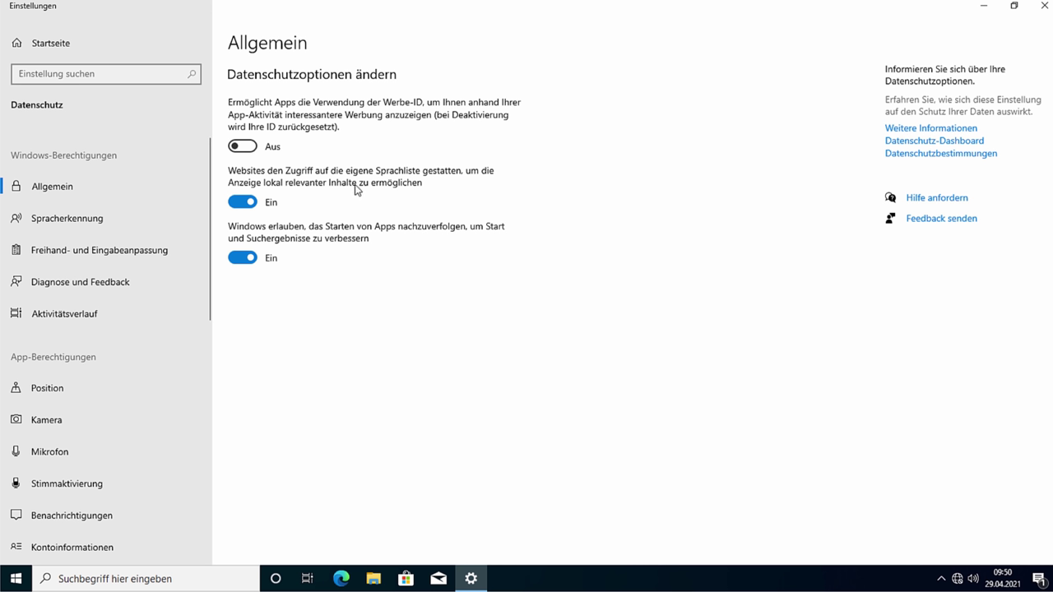
click(244, 205)
click(243, 261)
Step: Under Freihand- und Eingabeanpassung, turn off the personal typing and handwriting dictionary
click(77, 220)
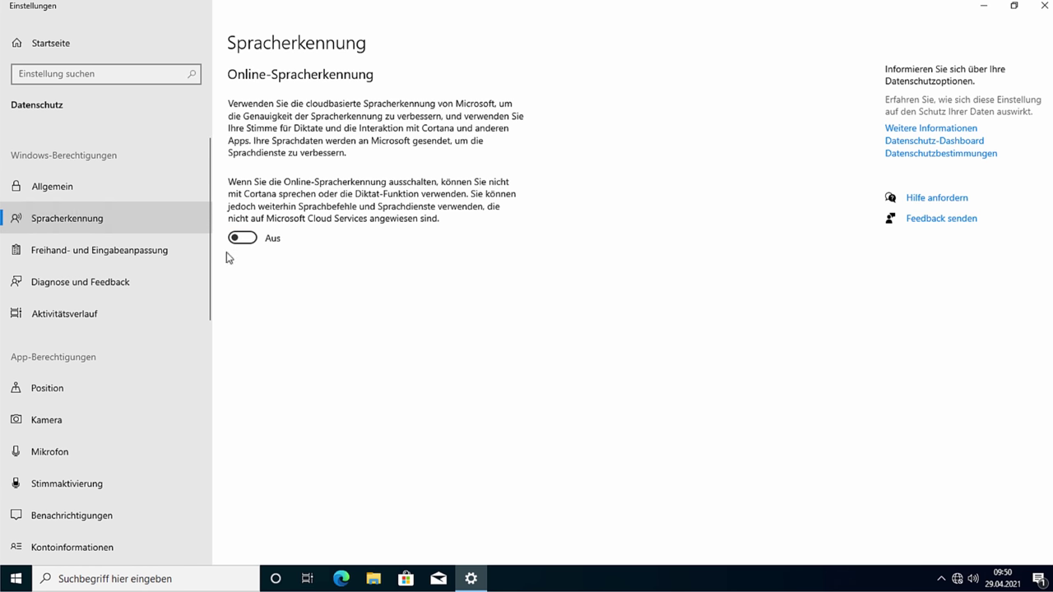
click(156, 251)
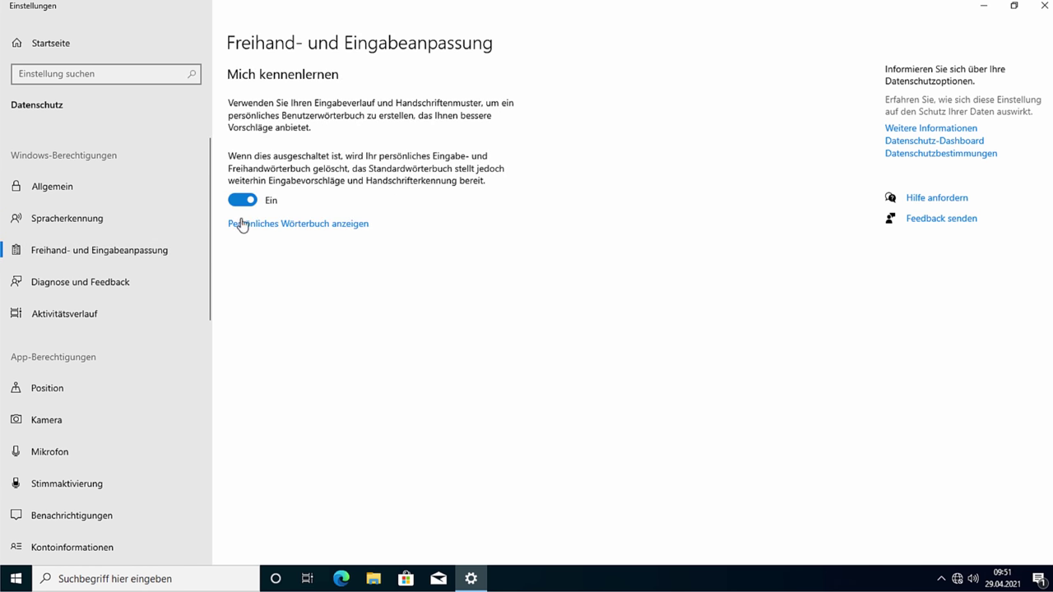
click(243, 200)
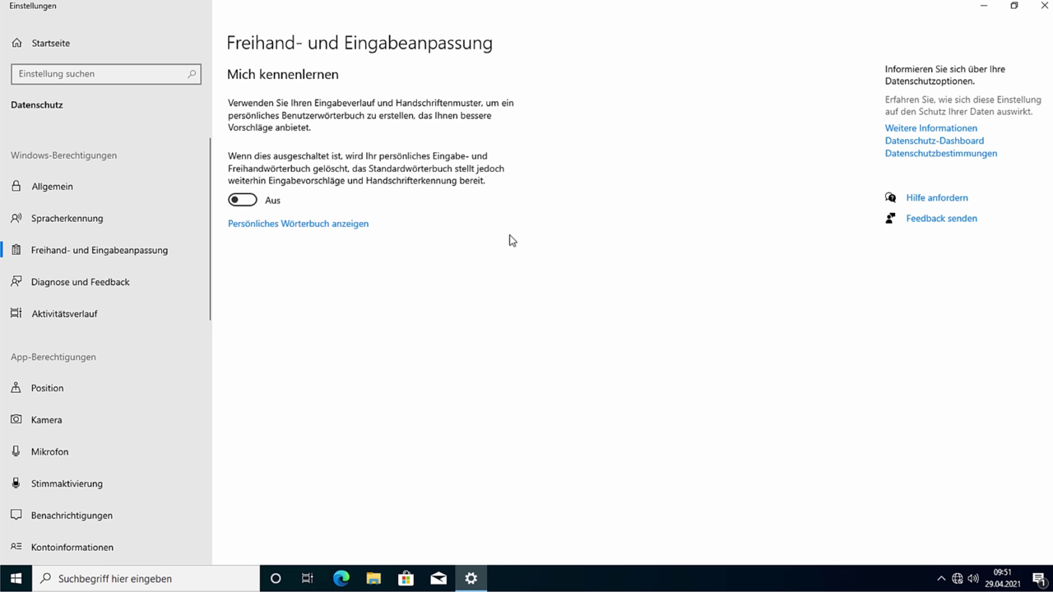
Step: Go via Diagnose und Feedback to Aktivitätsverlauf and confirm both history checkboxes are unchecked
click(157, 292)
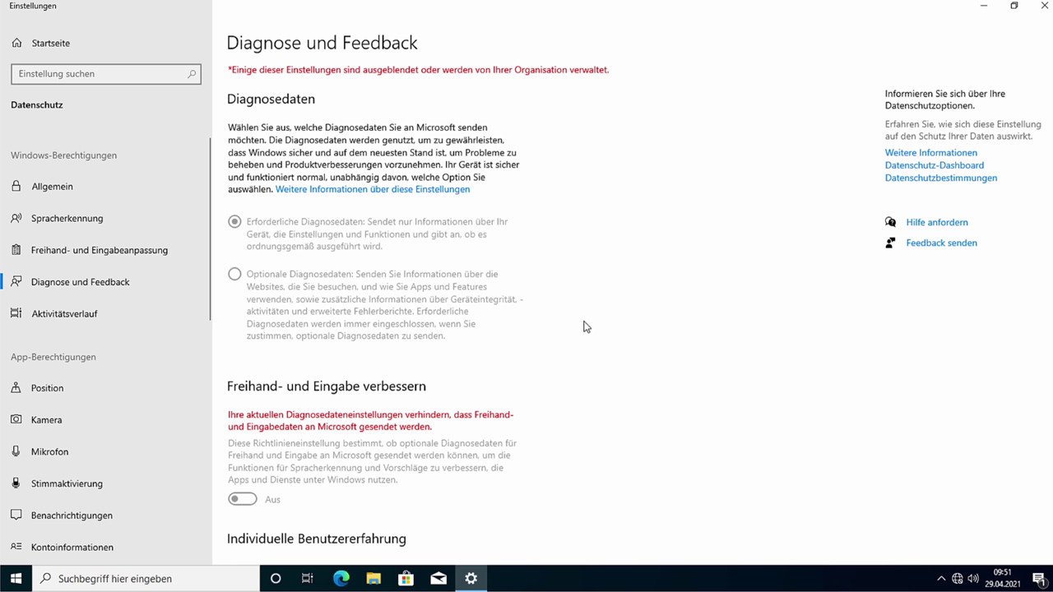
click(94, 316)
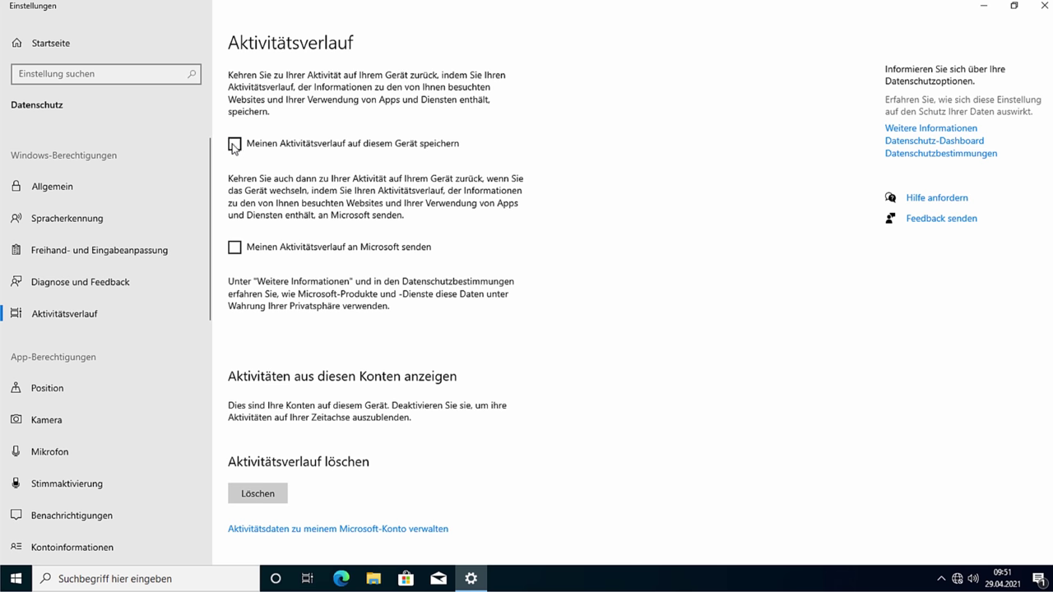
scroll(137, 292, down, 3)
scroll(234, 328, down, 1)
scroll(330, 98, up, 1)
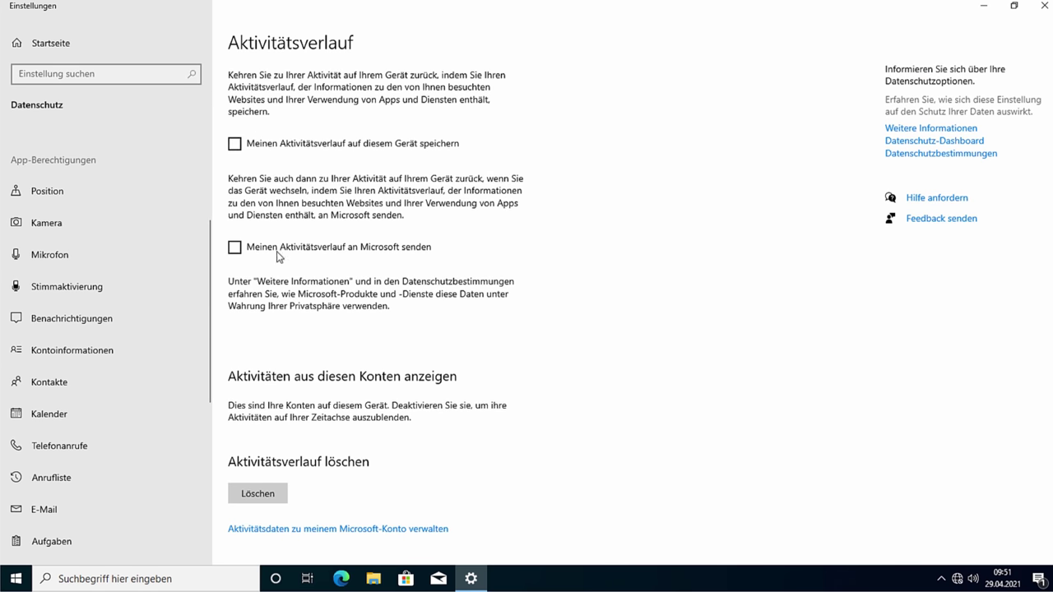
Step: Review the Position (location) privacy page
click(61, 196)
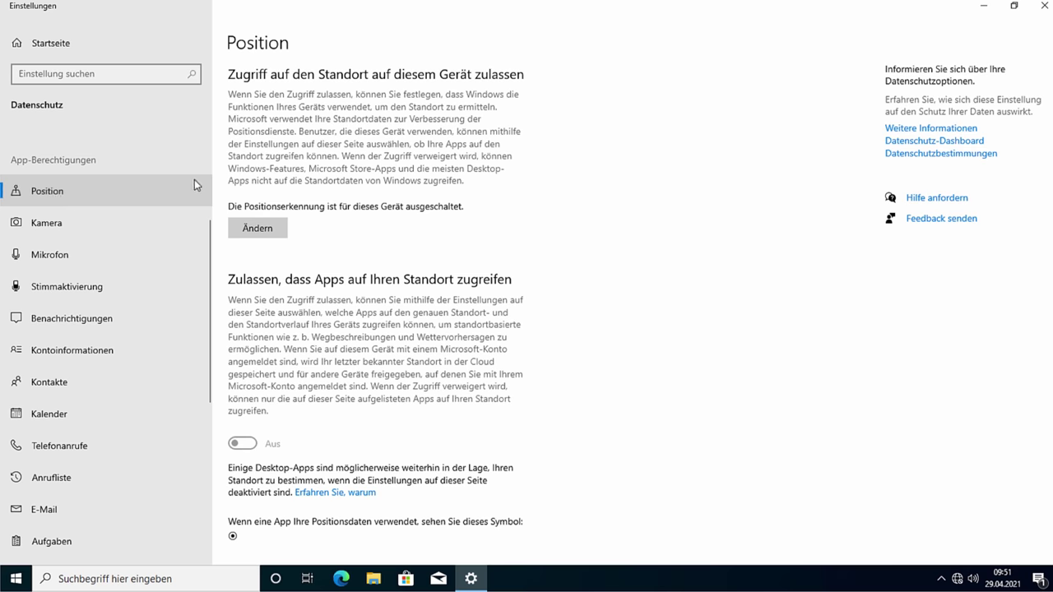
scroll(362, 265, down, 5)
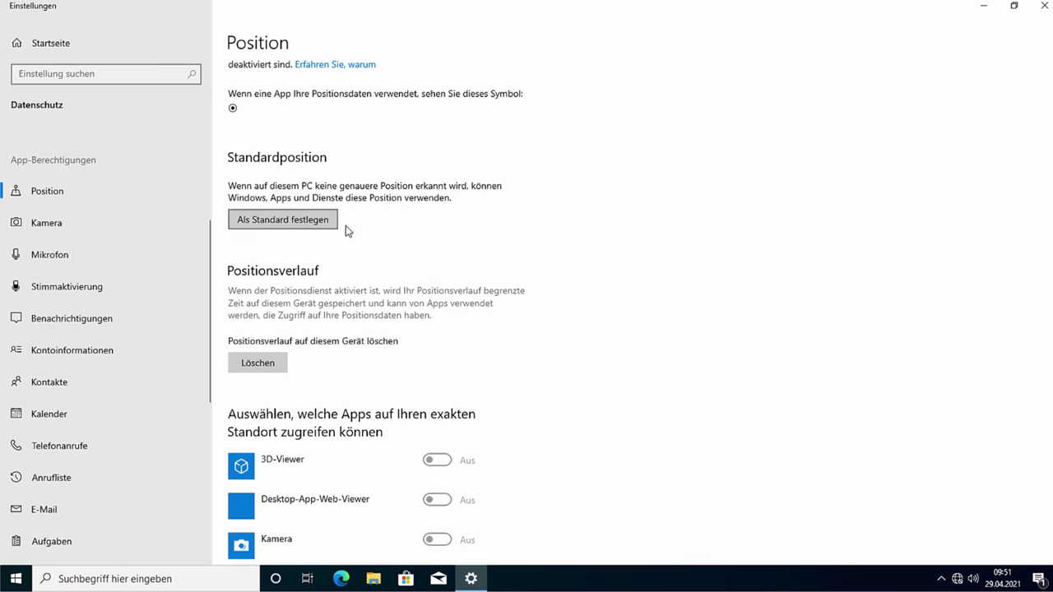
scroll(346, 227, down, 6)
scroll(414, 141, up, 2)
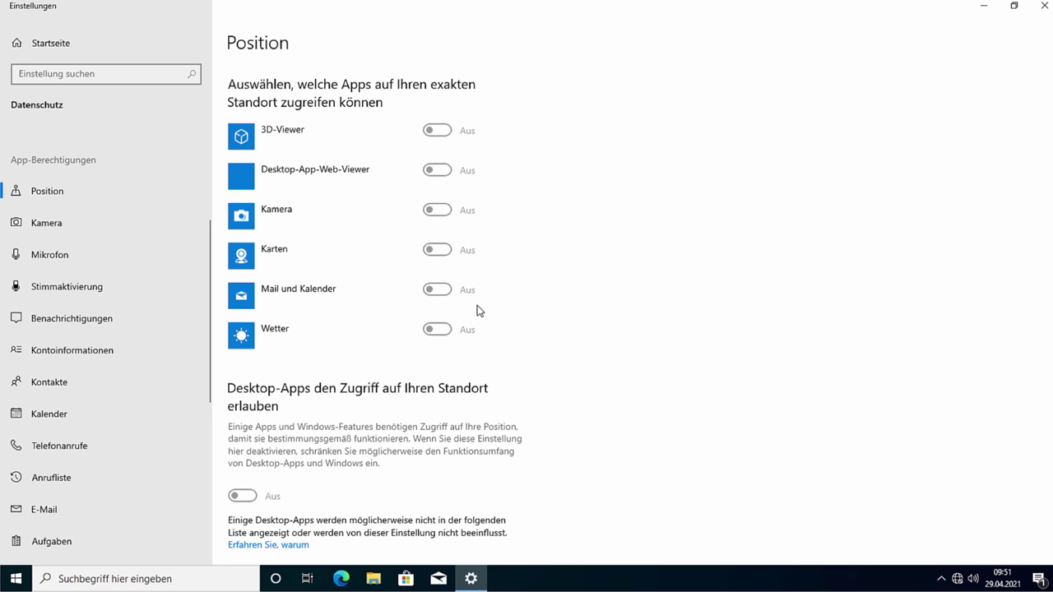
scroll(479, 310, down, 2)
scroll(432, 313, up, 2)
Step: Set camera access to Aus for 3D-Viewer, Feedback-Hub and Kamera, then go to Mikrofon
click(74, 230)
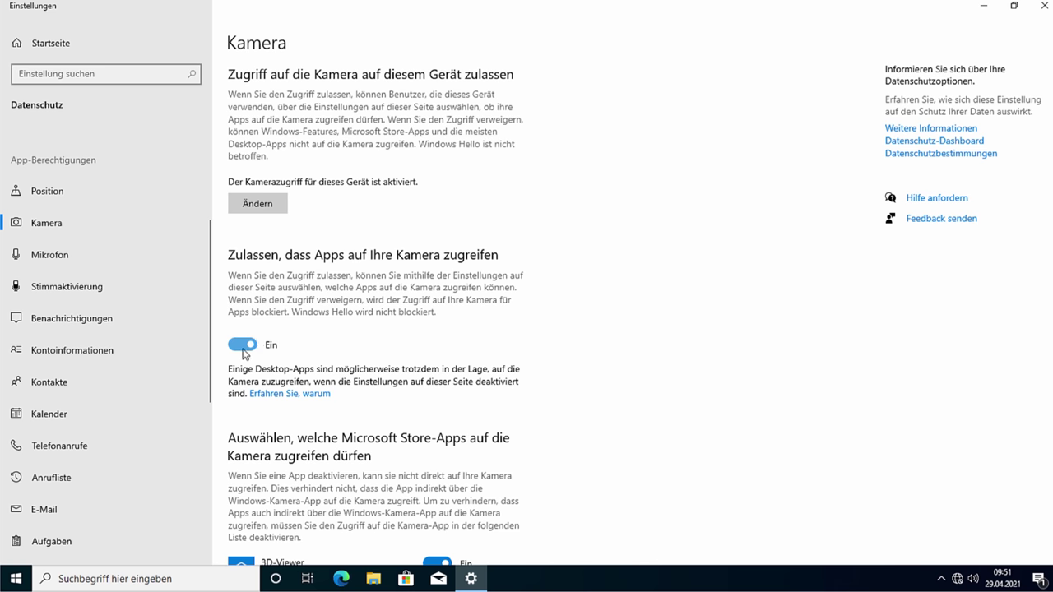
scroll(400, 322, down, 2)
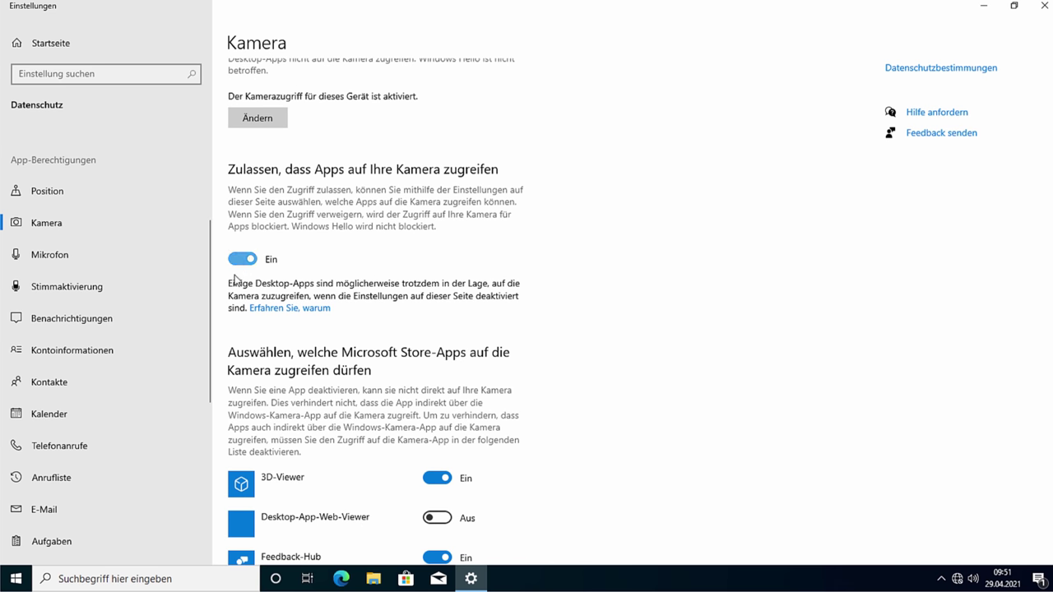
scroll(419, 362, down, 1)
click(436, 306)
click(438, 387)
scroll(436, 427, down, 1)
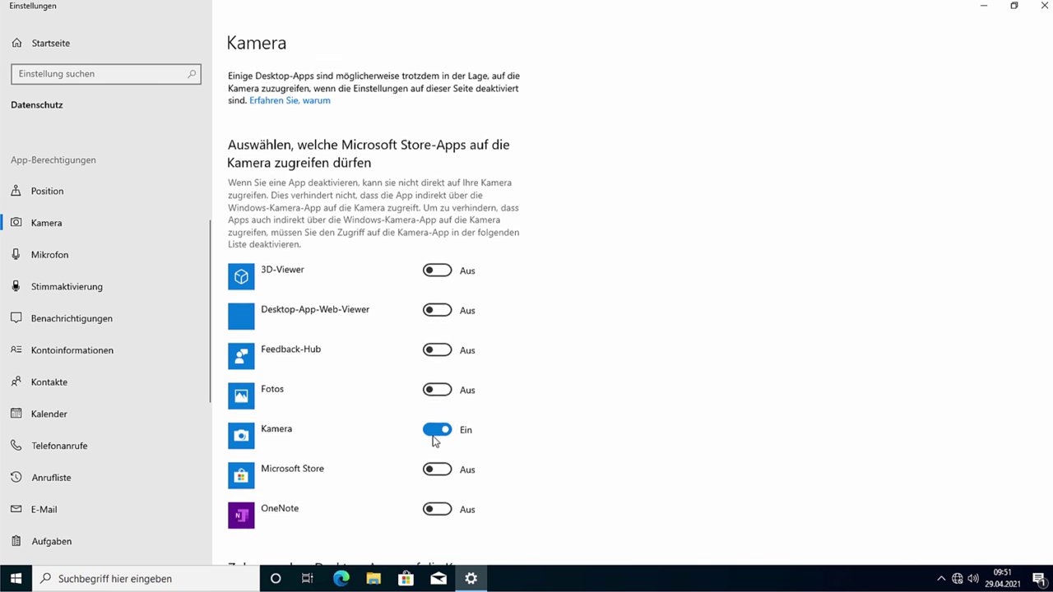
click(434, 380)
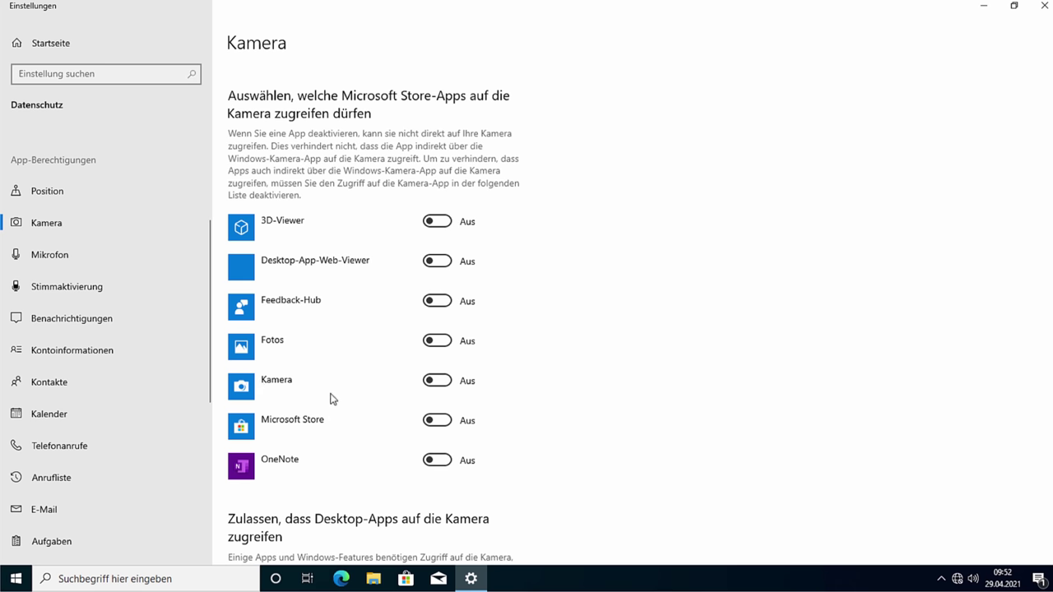
scroll(642, 403, down, 2)
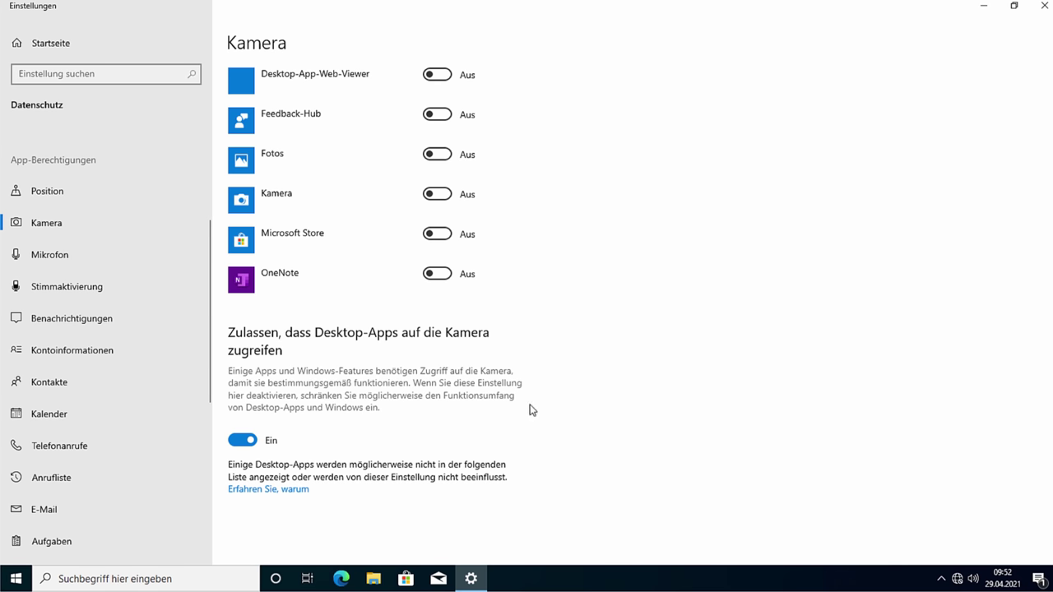
click(90, 268)
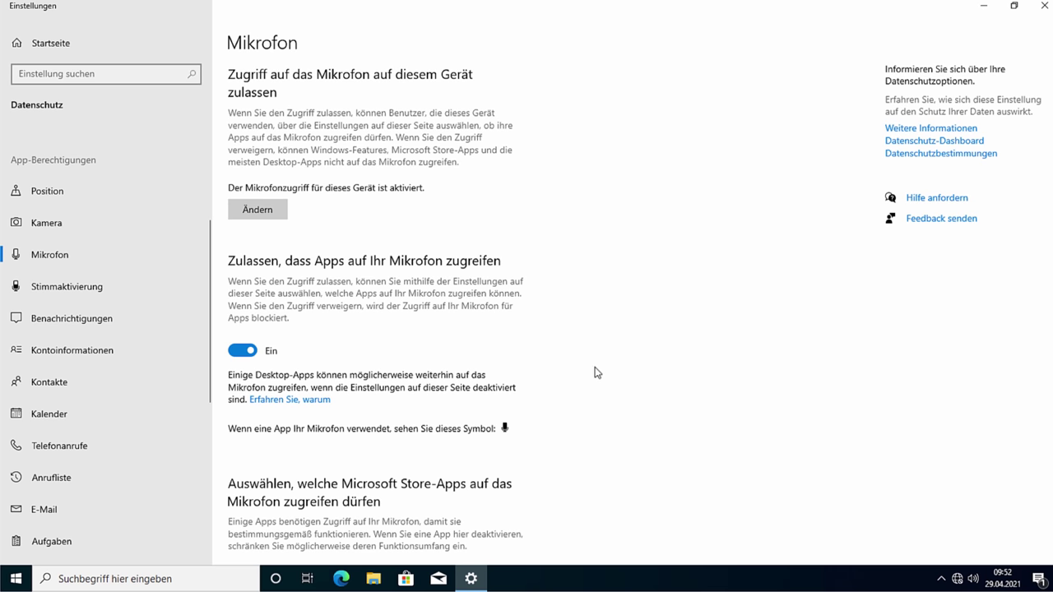
Step: Set microphone access to Aus for 3D-Viewer, Cortana, Feedback-Hub and Kamera
scroll(594, 370, down, 5)
click(438, 268)
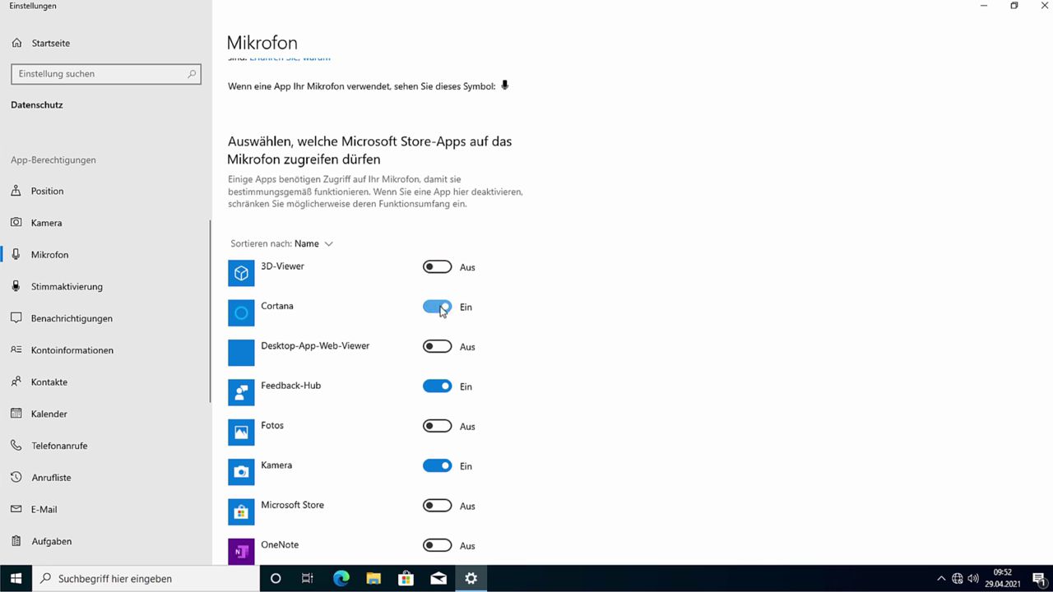
click(440, 307)
click(442, 392)
click(437, 466)
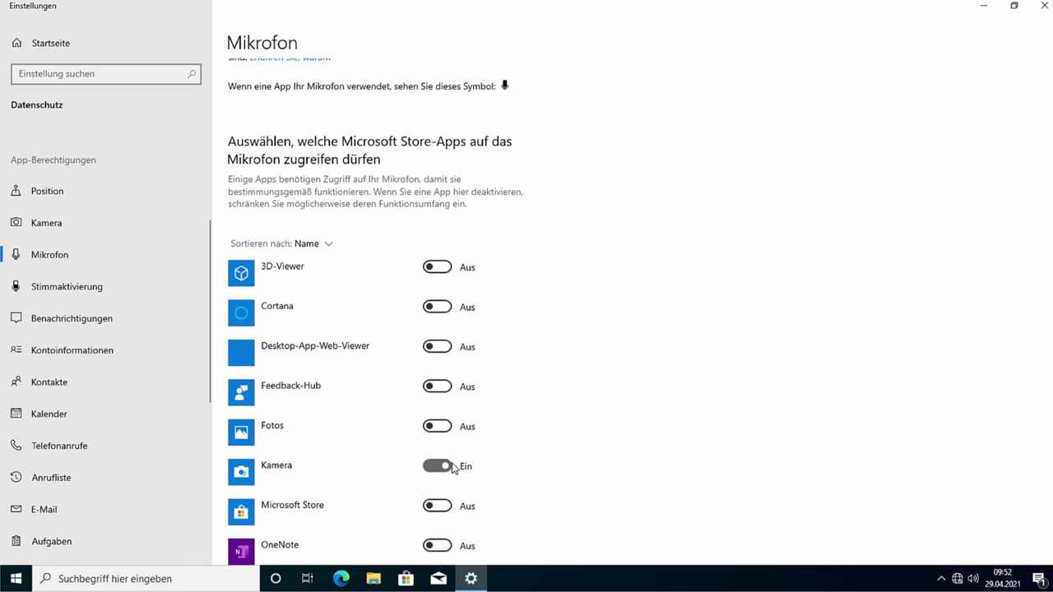
scroll(554, 451, down, 2)
scroll(394, 459, down, 3)
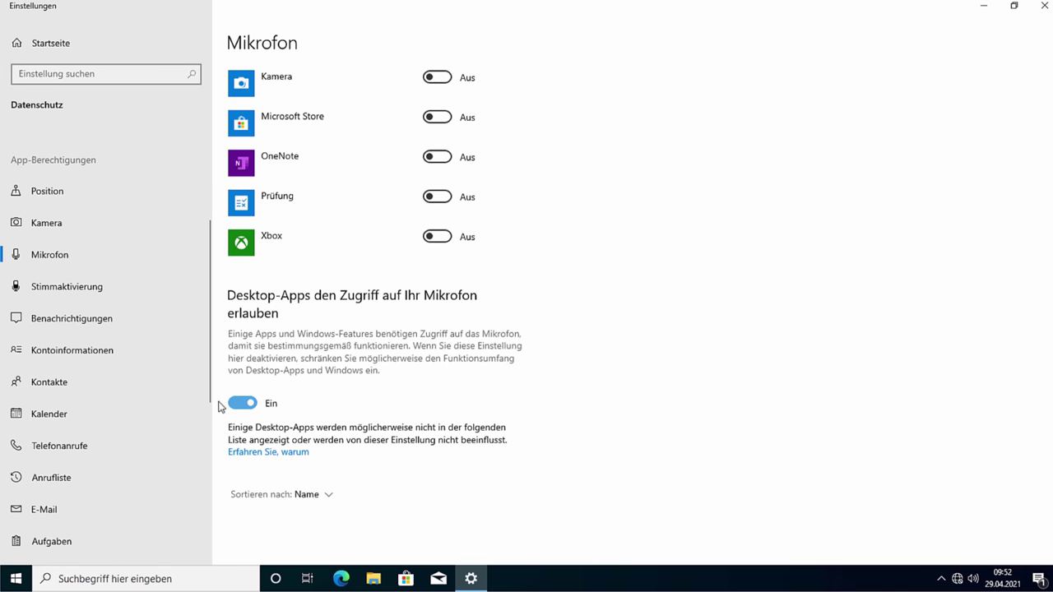
Step: Toggle app microphone access off and back on, leaving it Ein
click(109, 295)
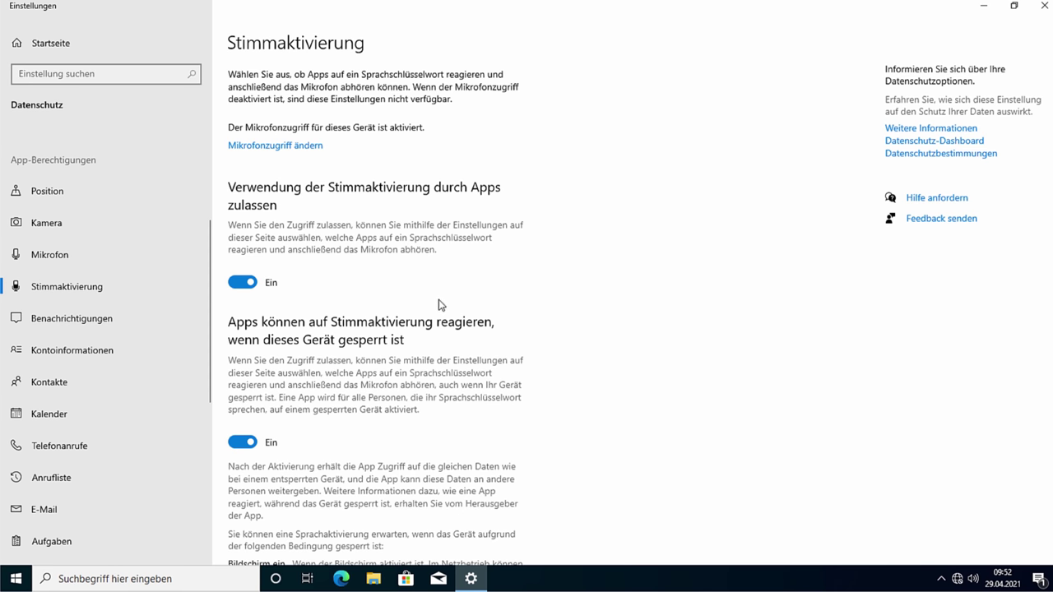
click(80, 264)
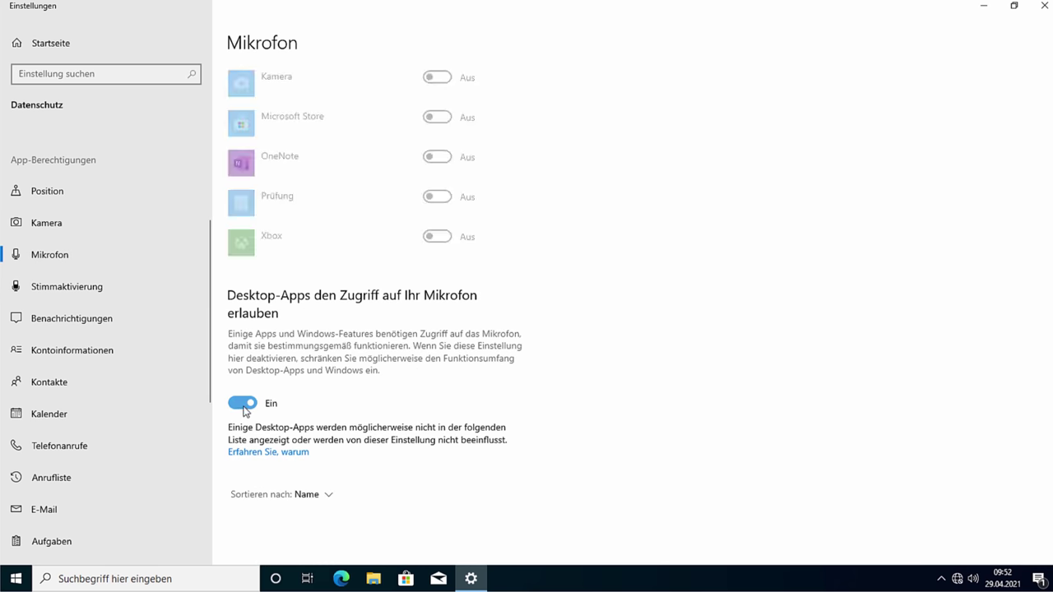
scroll(427, 360, up, 10)
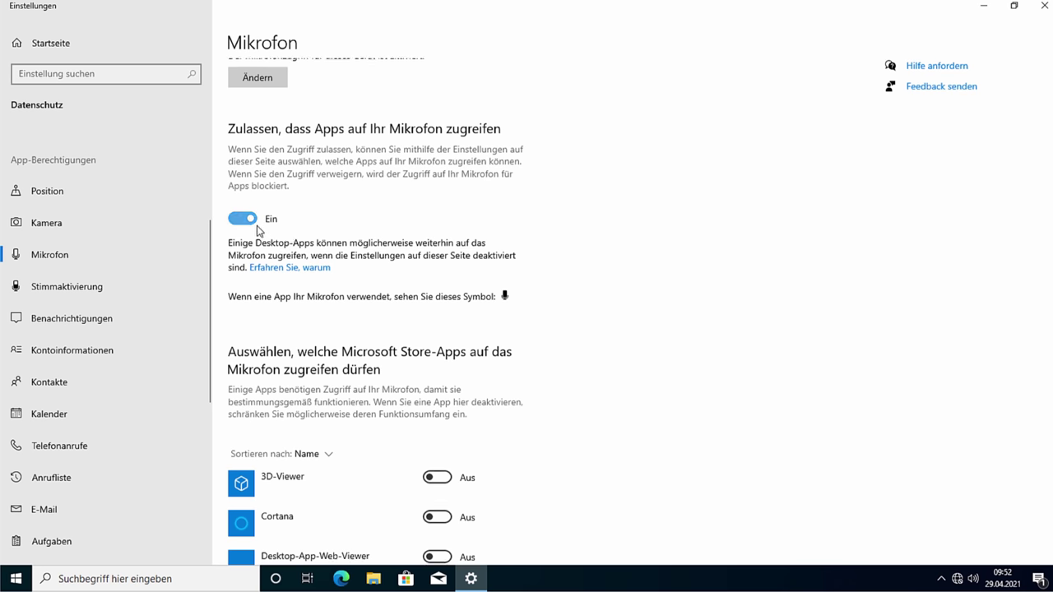
click(245, 218)
scroll(360, 258, down, 2)
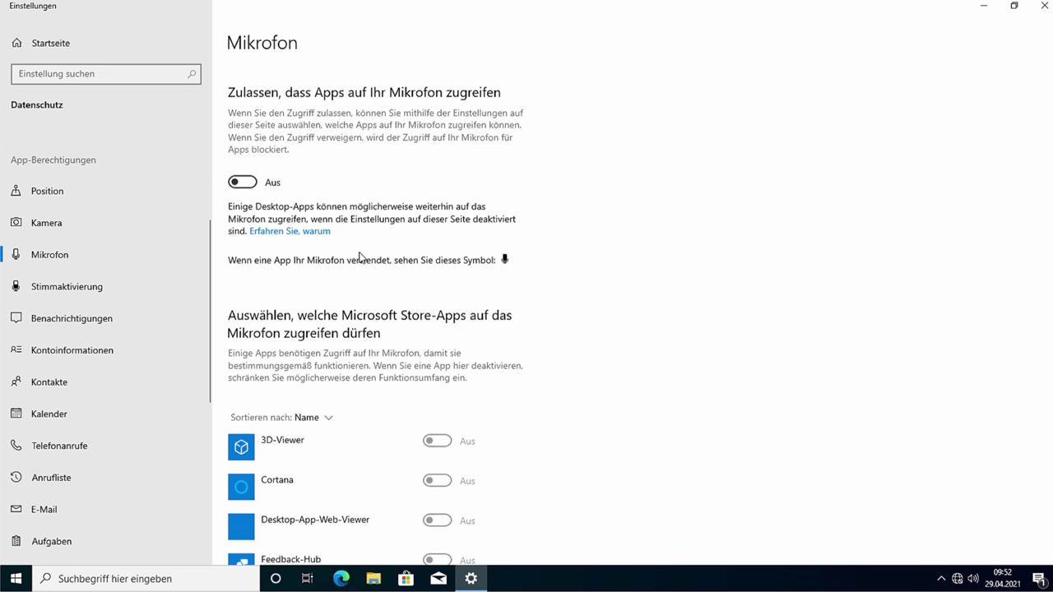
click(244, 133)
scroll(625, 272, down, 10)
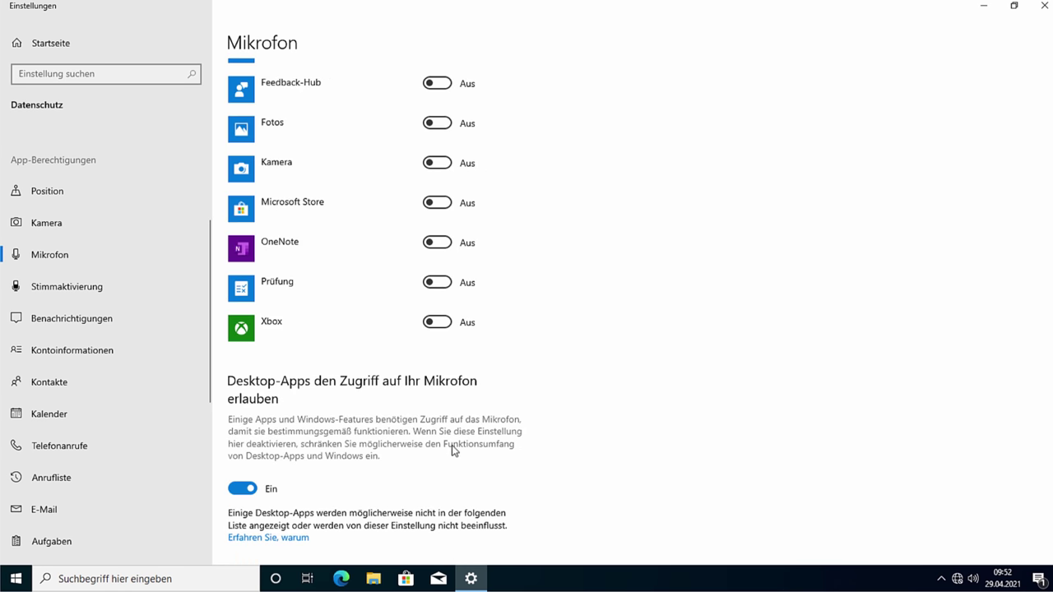
scroll(515, 141, down, 2)
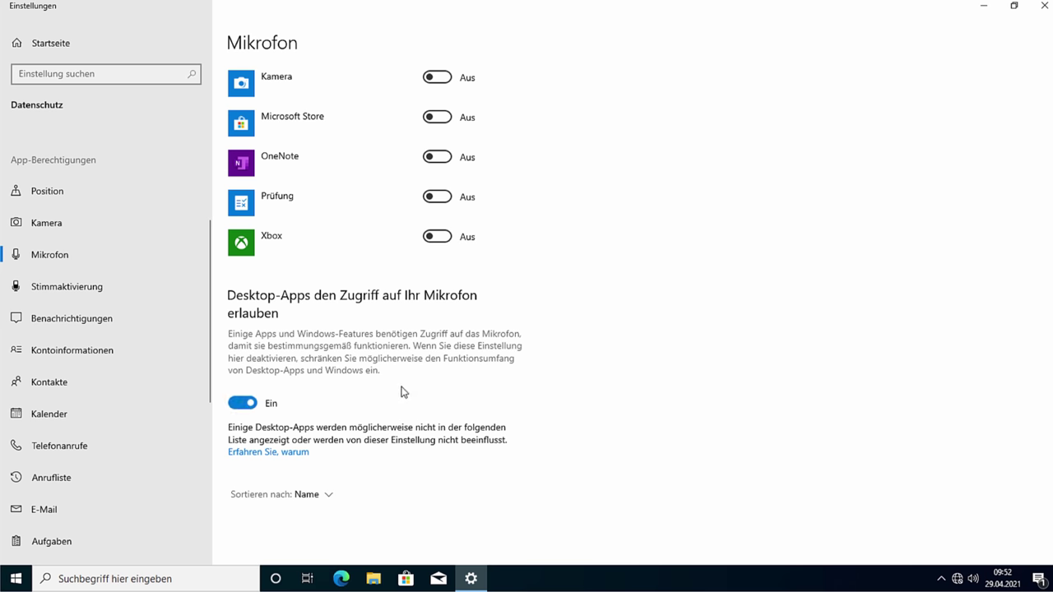
Step: Turn off voice activation for apps in Stimmaktivierung, then go to Benachrichtigungen
click(77, 285)
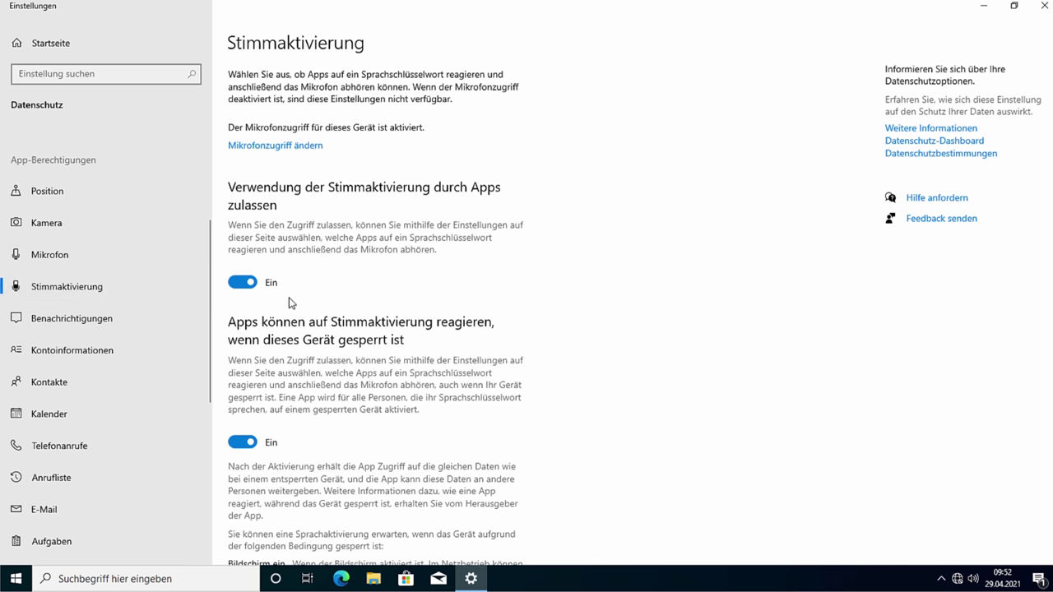
click(240, 285)
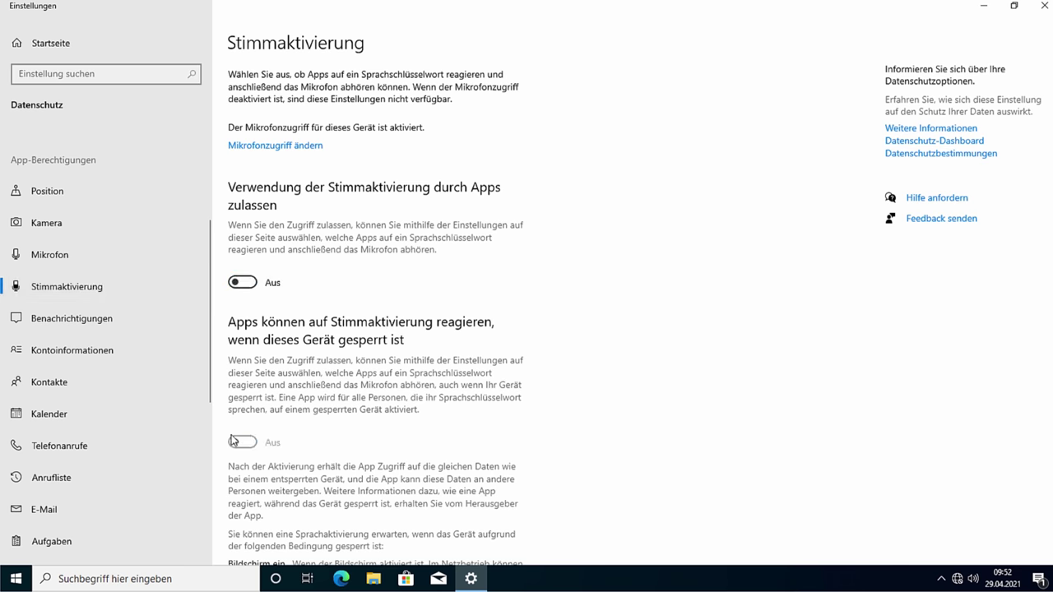
scroll(400, 425, down, 6)
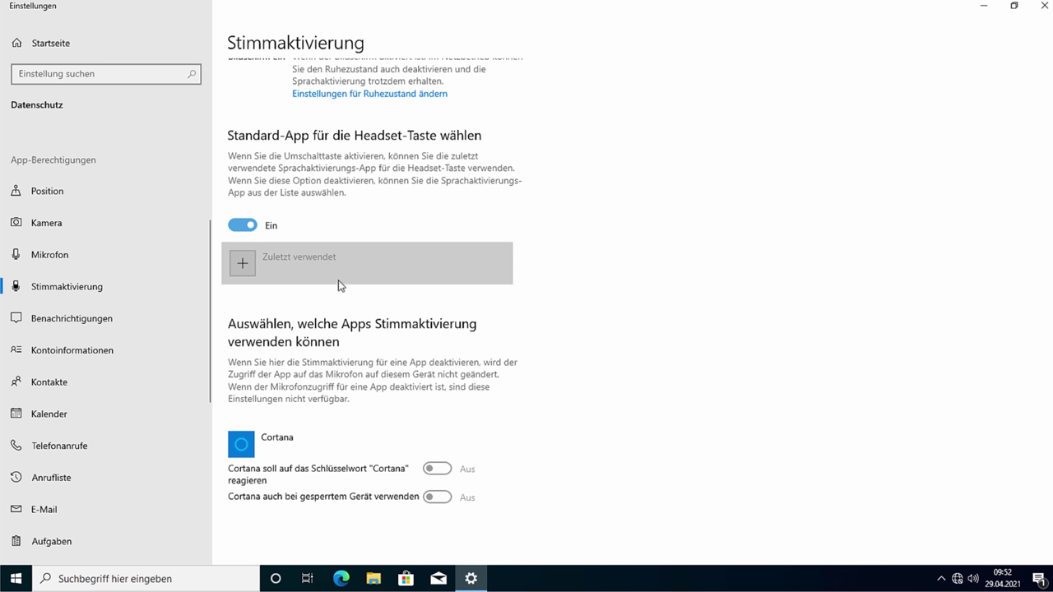
click(55, 330)
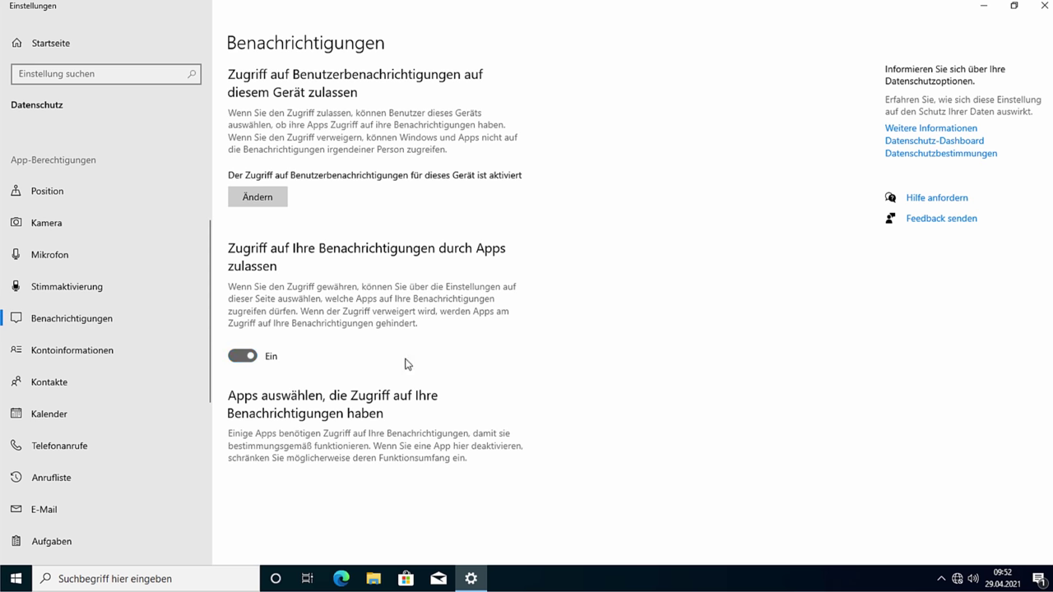
Step: Block app access to account info, contacts and the calendar
click(192, 352)
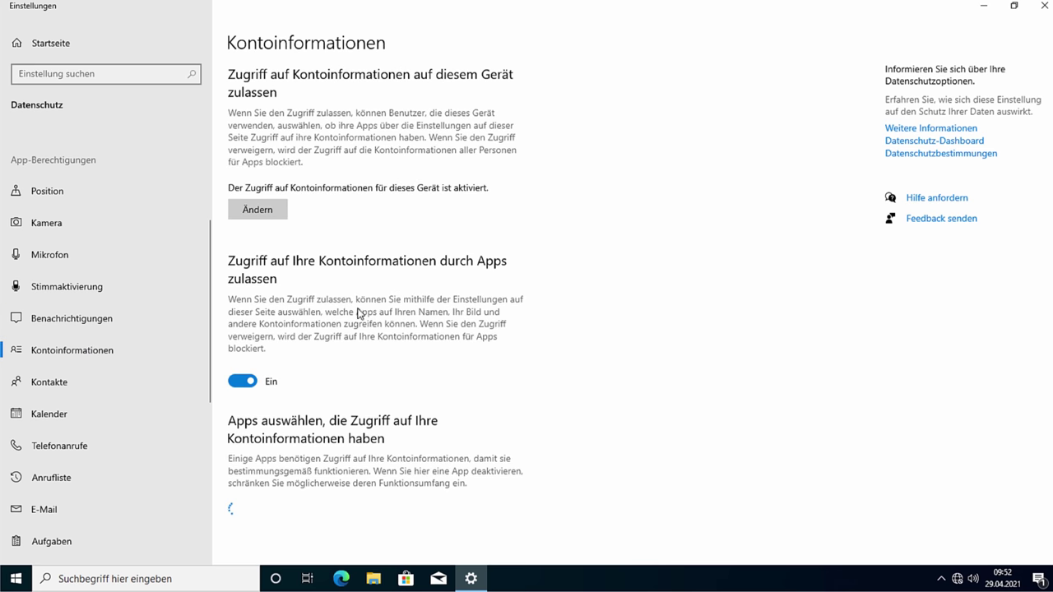
scroll(469, 369, down, 1)
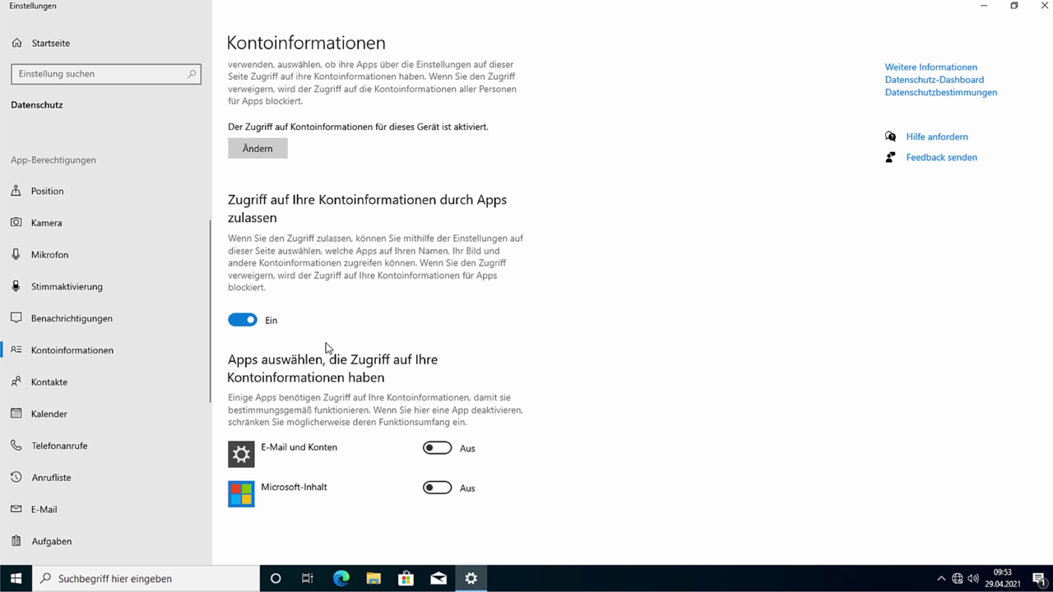
click(251, 320)
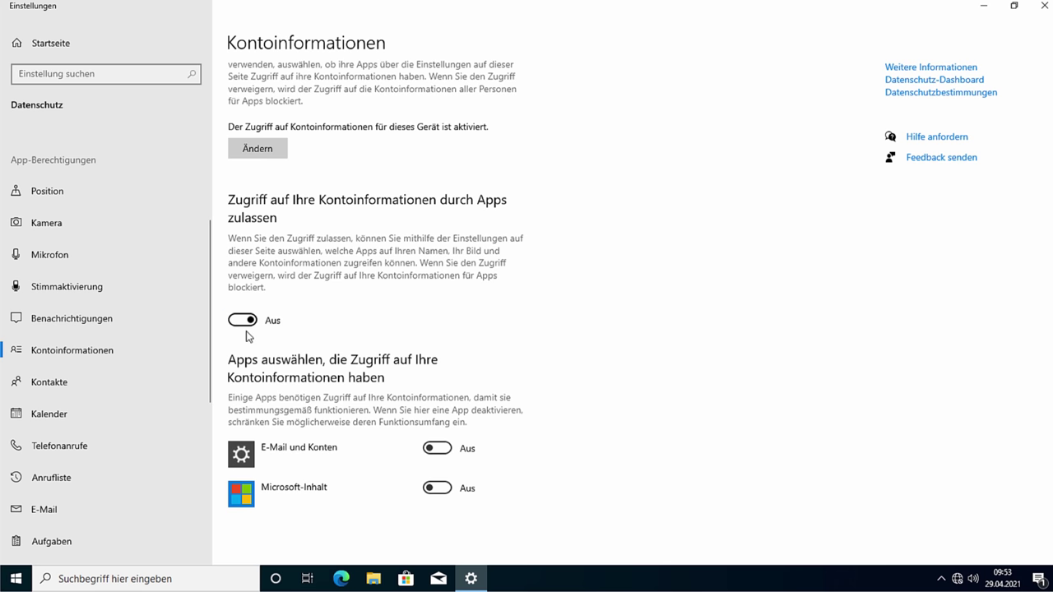
click(129, 383)
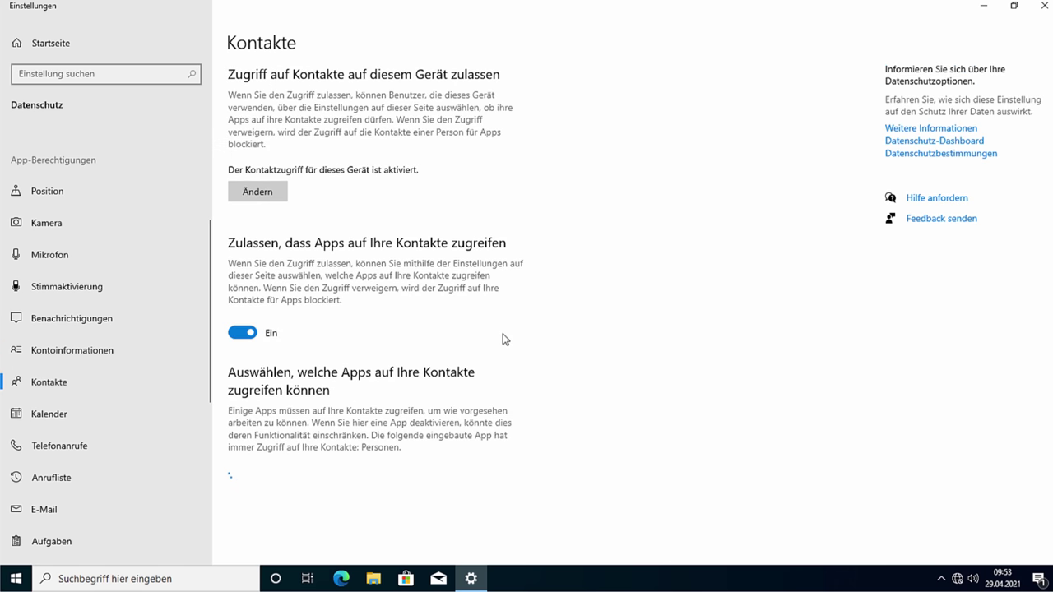
click(243, 327)
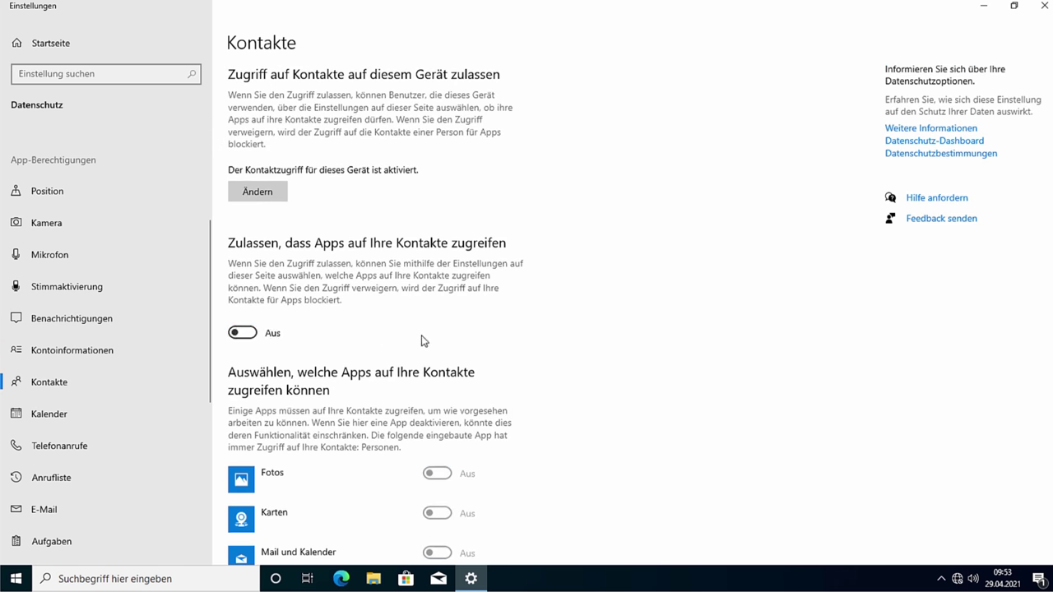
scroll(422, 340, down, 3)
click(131, 414)
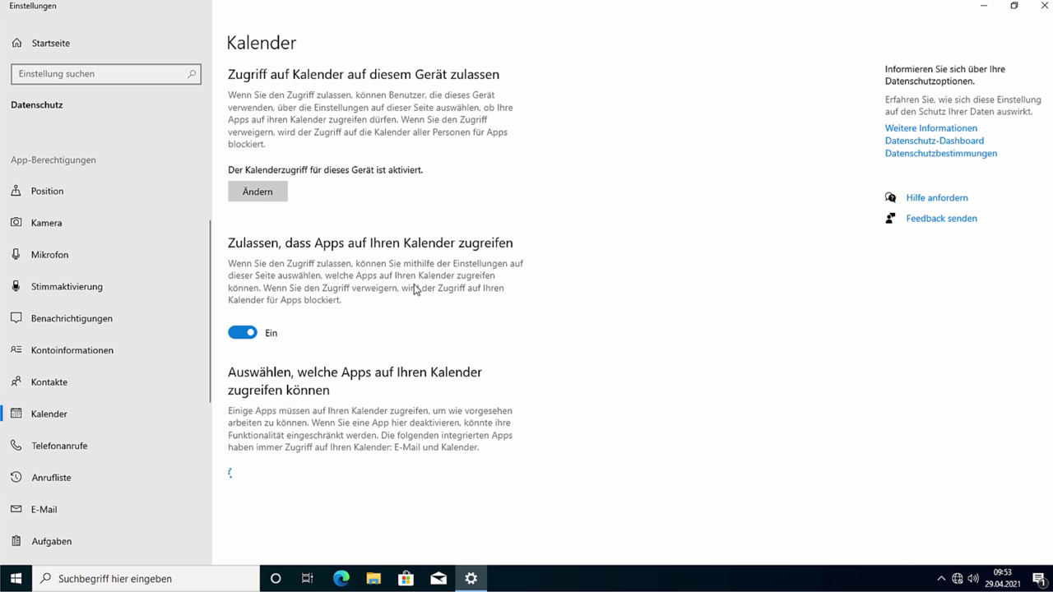
click(240, 334)
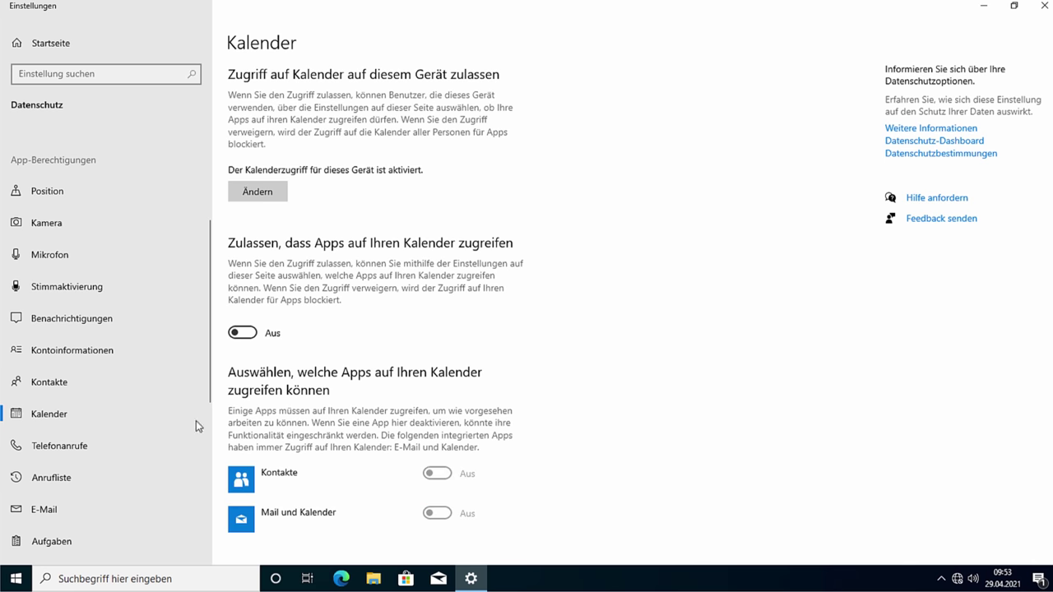
Step: Block app access to phone calls, call history, e-mail and tasks
click(54, 451)
scroll(99, 402, down, 3)
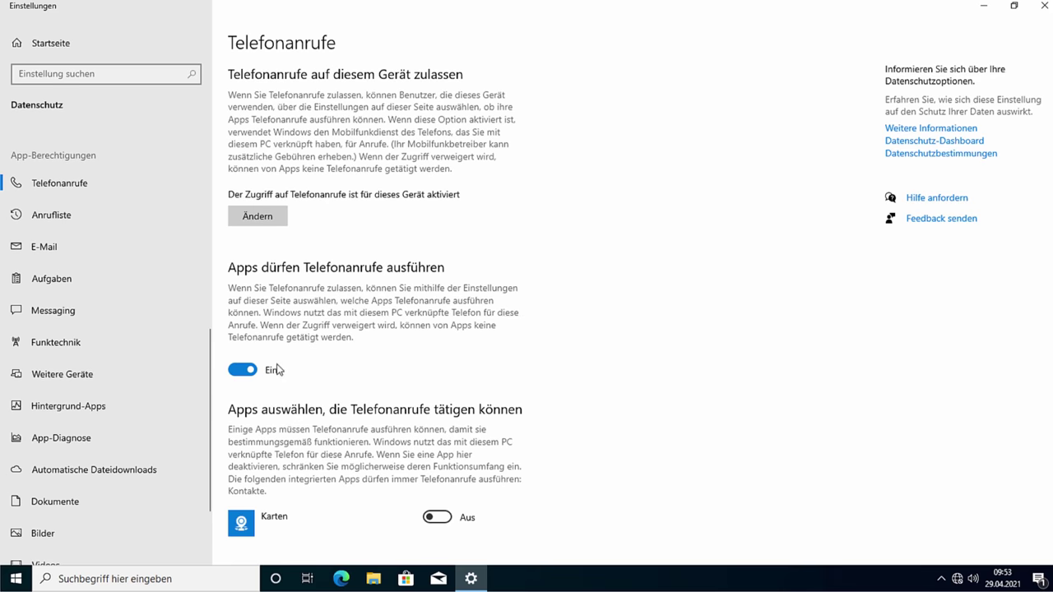
scroll(364, 354, down, 1)
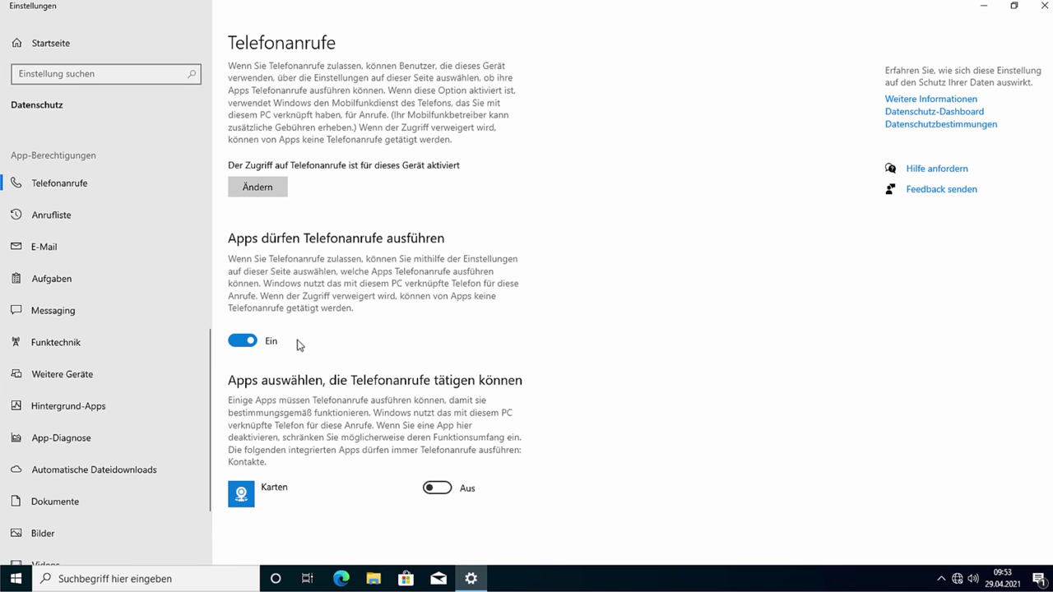
click(251, 342)
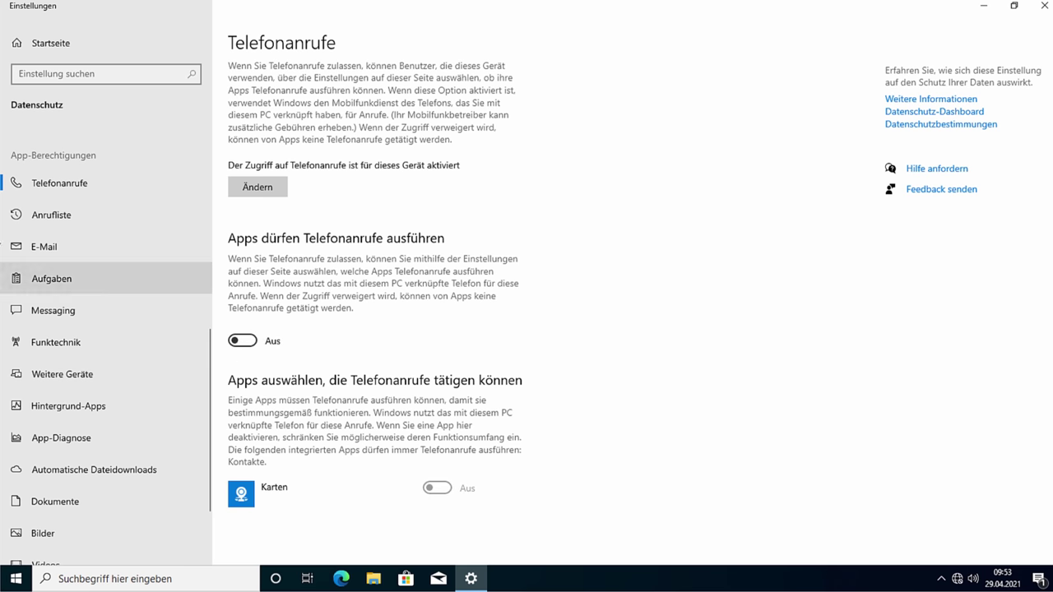
click(85, 209)
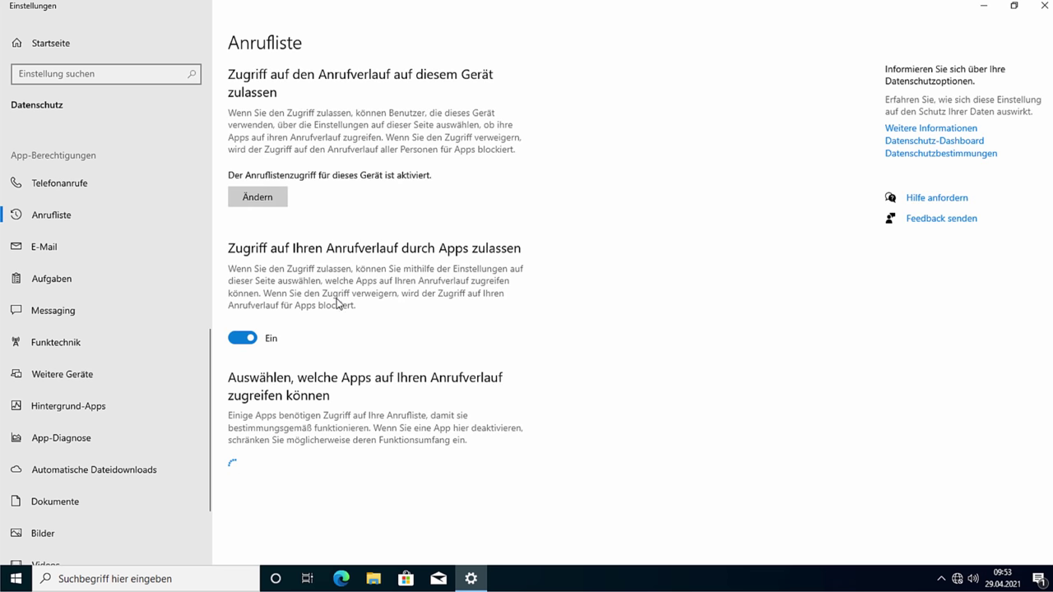
click(242, 337)
click(81, 252)
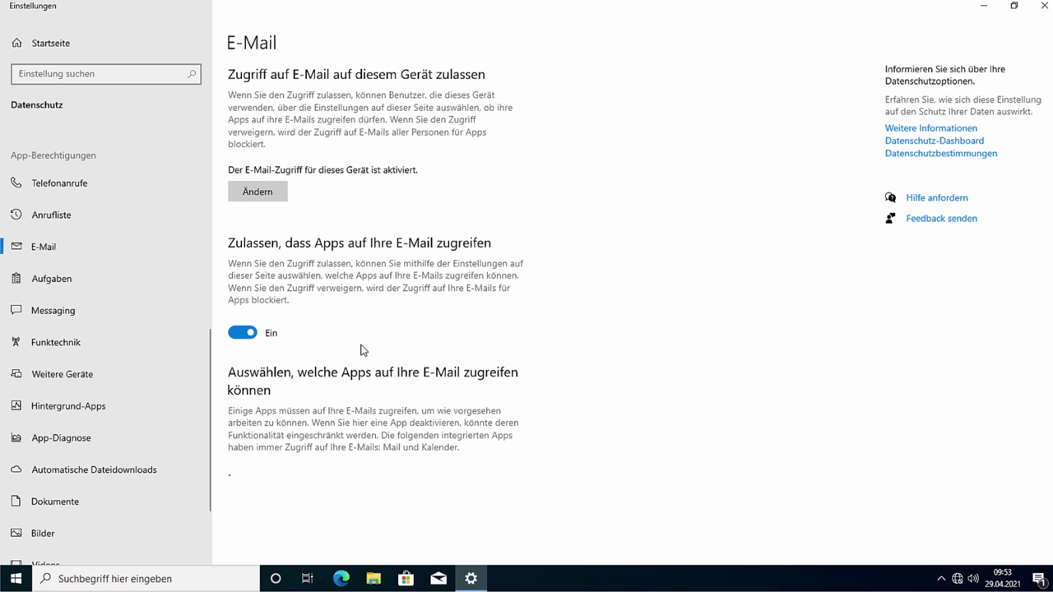
click(242, 332)
click(97, 280)
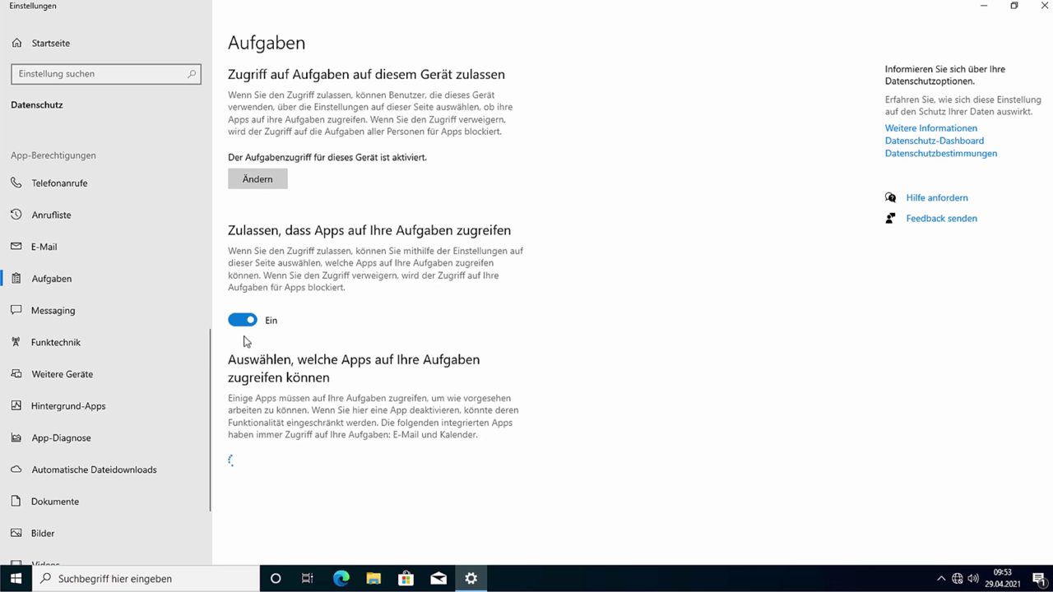
click(242, 321)
Step: Block messaging, radio control and unpaired-device communication, then go to Hintergrund-Apps
click(85, 312)
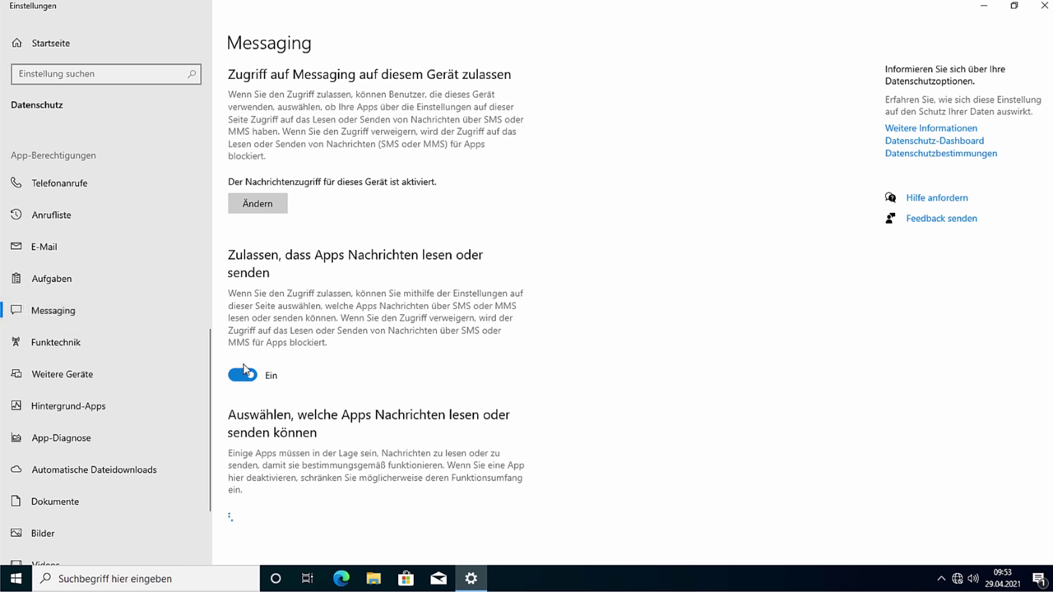
click(243, 374)
scroll(280, 321, down, 1)
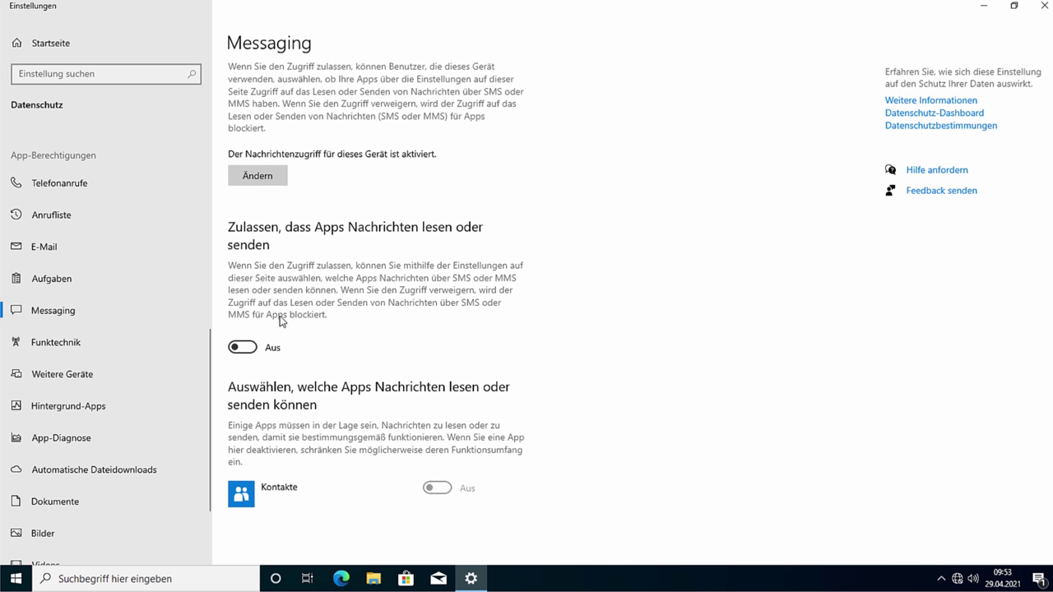
click(71, 345)
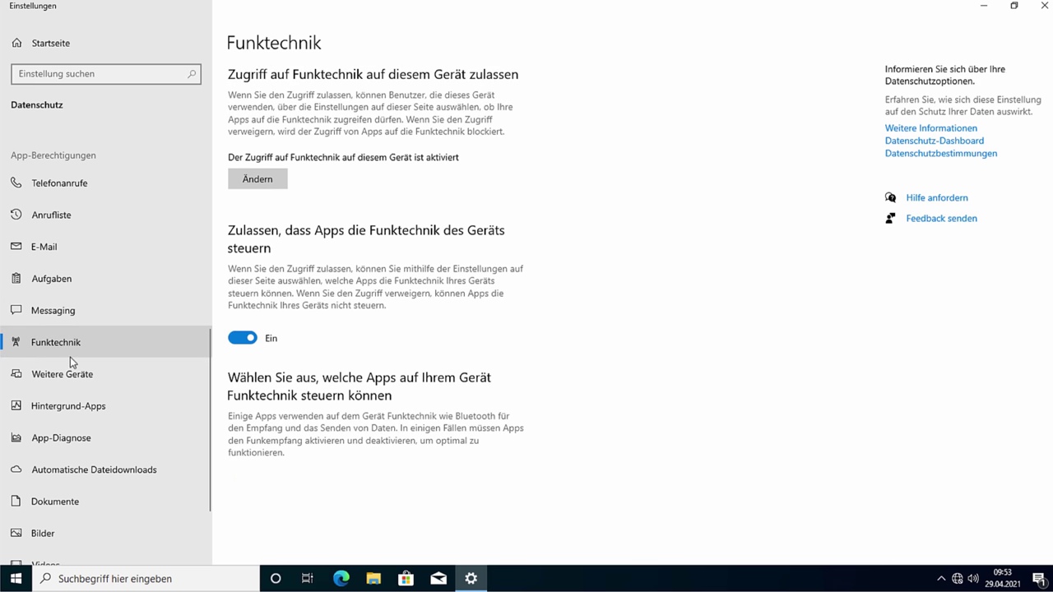
click(247, 338)
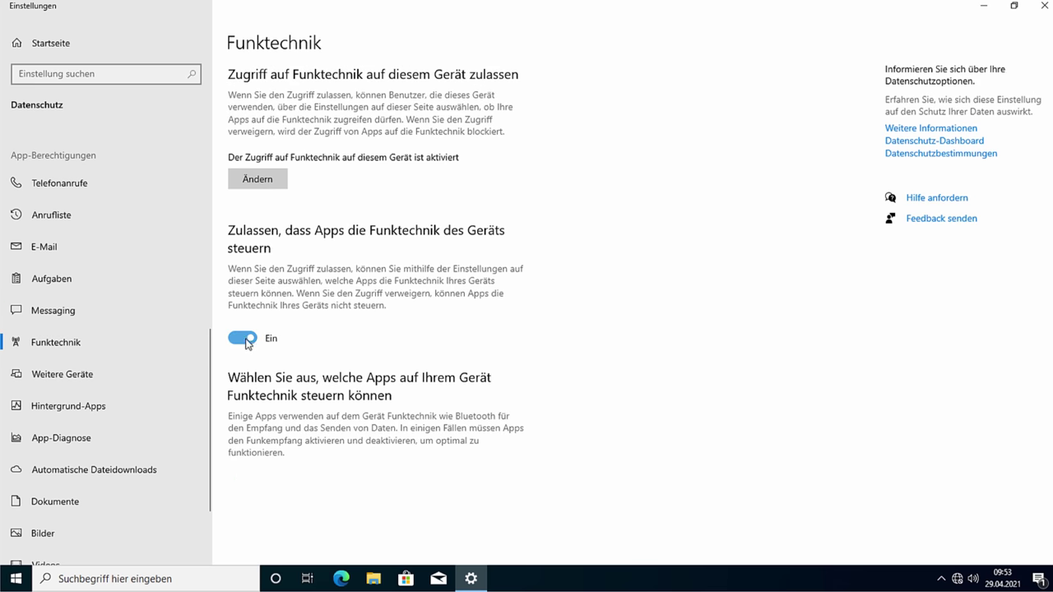
click(124, 382)
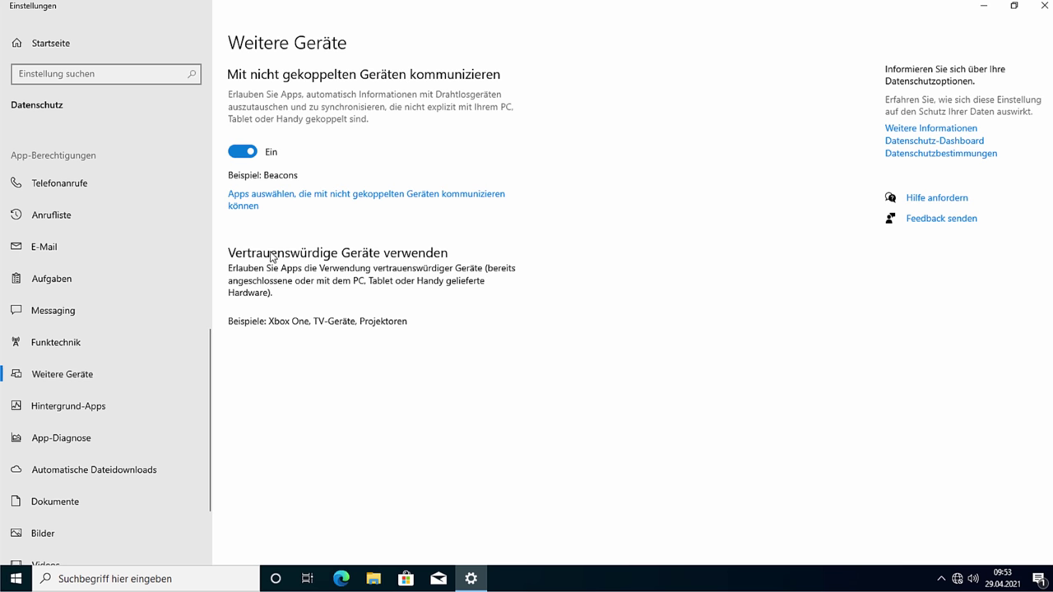
click(243, 151)
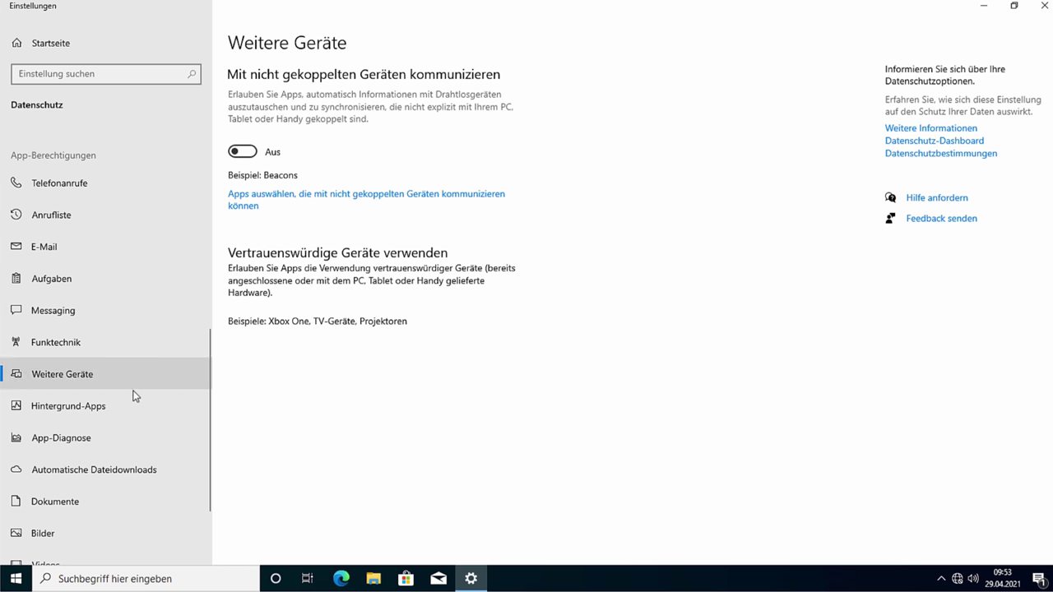
click(131, 405)
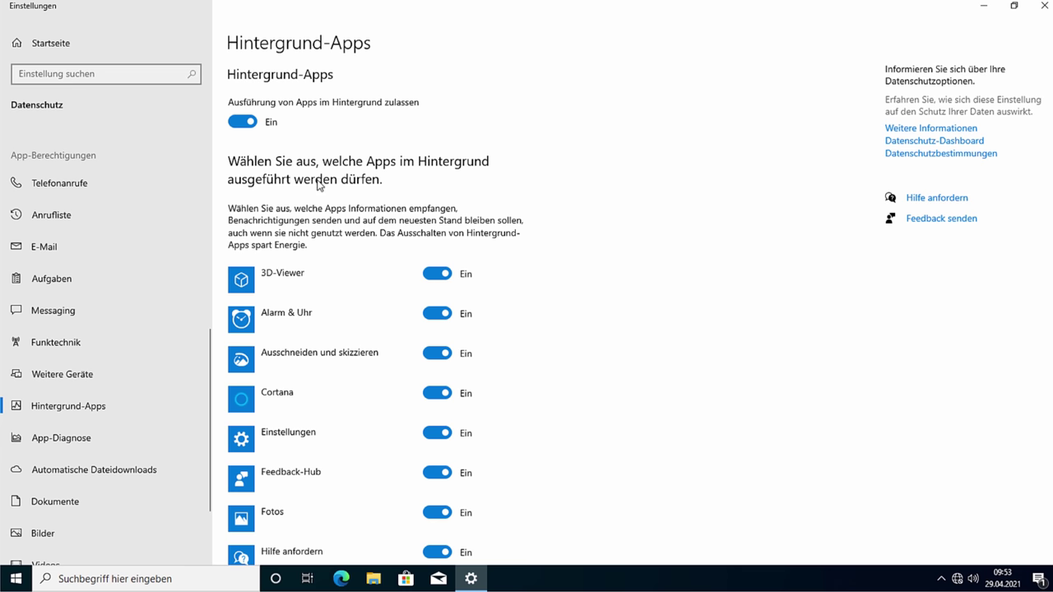
Step: Stop 3D-Viewer, Ausschneiden und skizzieren, Cortana, Einstellungen, Feedback-Hub, Fotos, Hilfe anfordern, Kamera and Karten in the background
scroll(477, 305, down, 2)
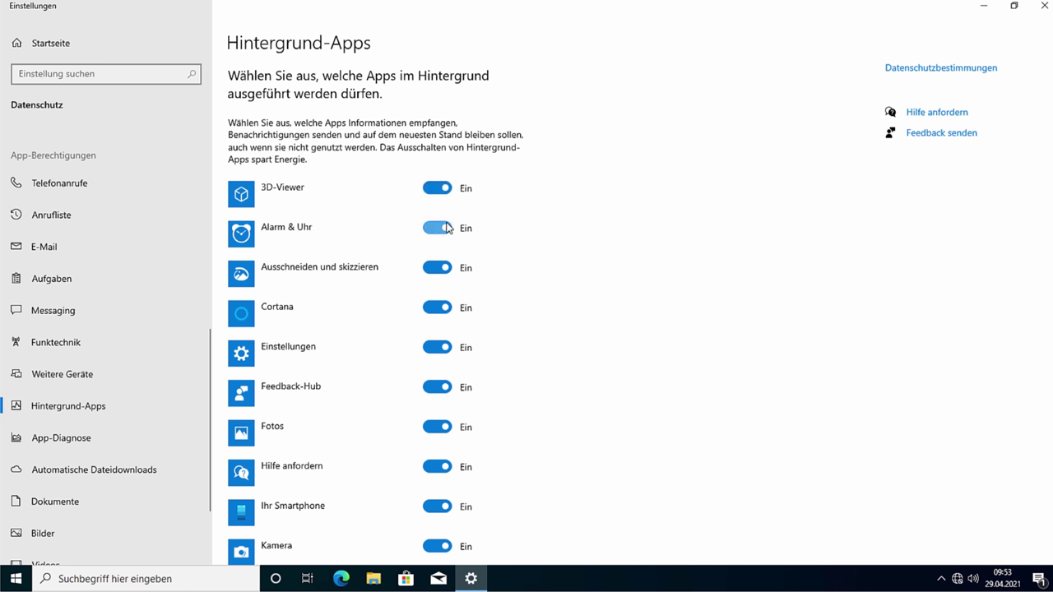
click(438, 188)
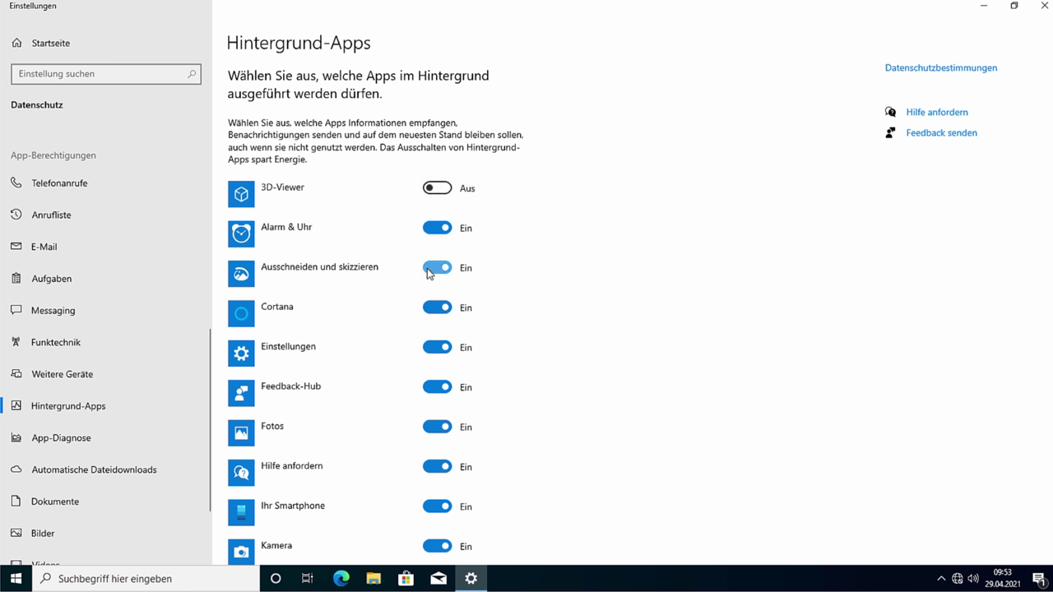
click(428, 270)
click(435, 309)
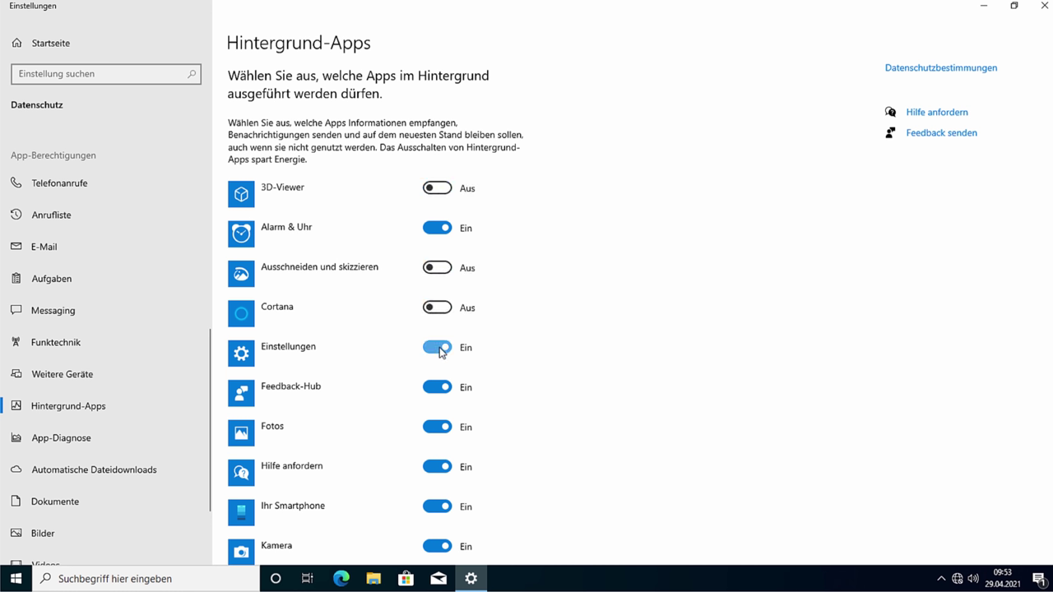
click(443, 354)
click(440, 386)
click(437, 427)
click(438, 466)
scroll(429, 461, down, 2)
click(441, 467)
click(440, 500)
Step: Stop Kontakte, Mail und Kalender, Solitaire, Store, Office, OneNote, Paint 3D, Rechner and Sticky Notes, then go to App-Diagnose
scroll(444, 534, down, 2)
click(440, 456)
click(440, 496)
click(438, 535)
scroll(461, 518, down, 4)
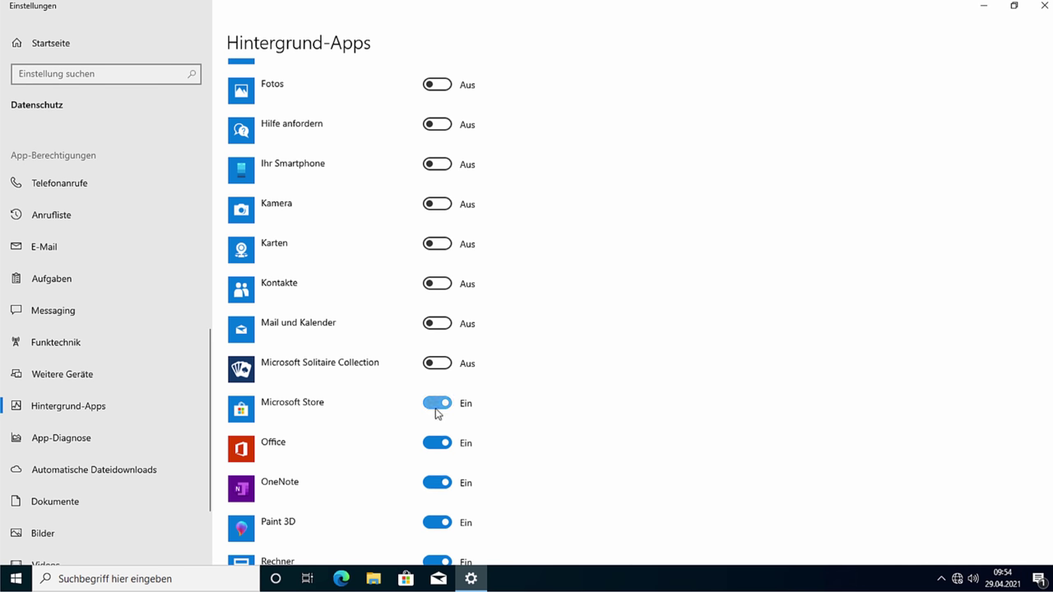
click(437, 411)
click(438, 444)
click(438, 484)
click(439, 522)
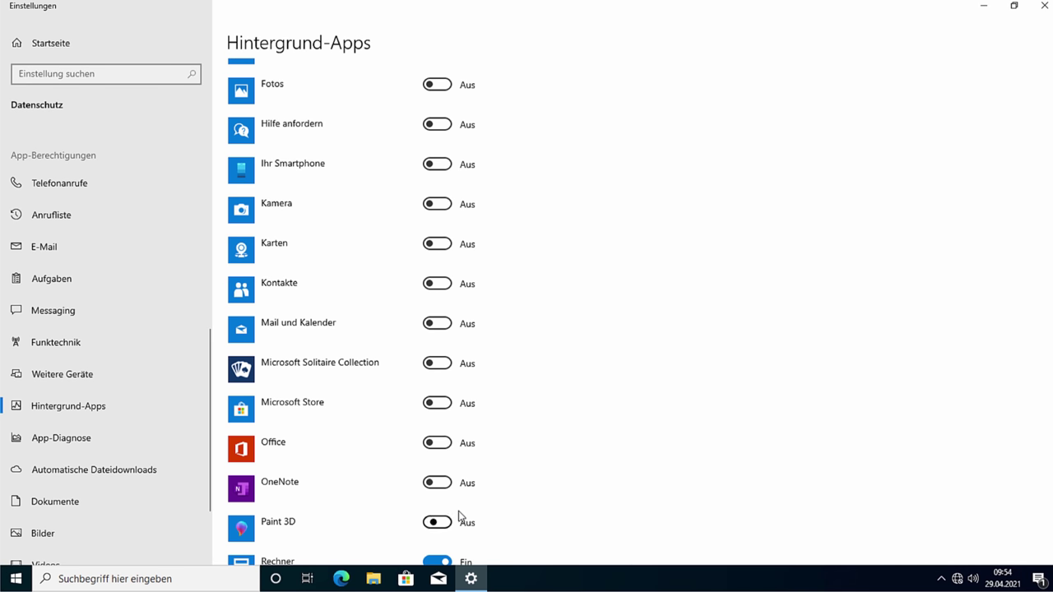
scroll(459, 516, down, 4)
click(437, 394)
click(438, 427)
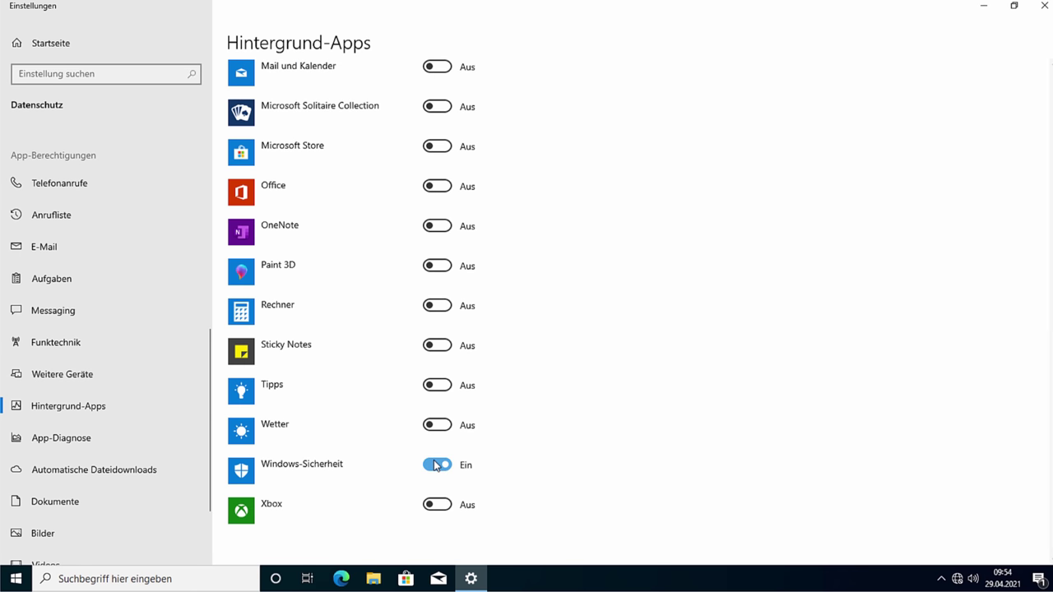
scroll(324, 477, up, 8)
scroll(261, 274, up, 6)
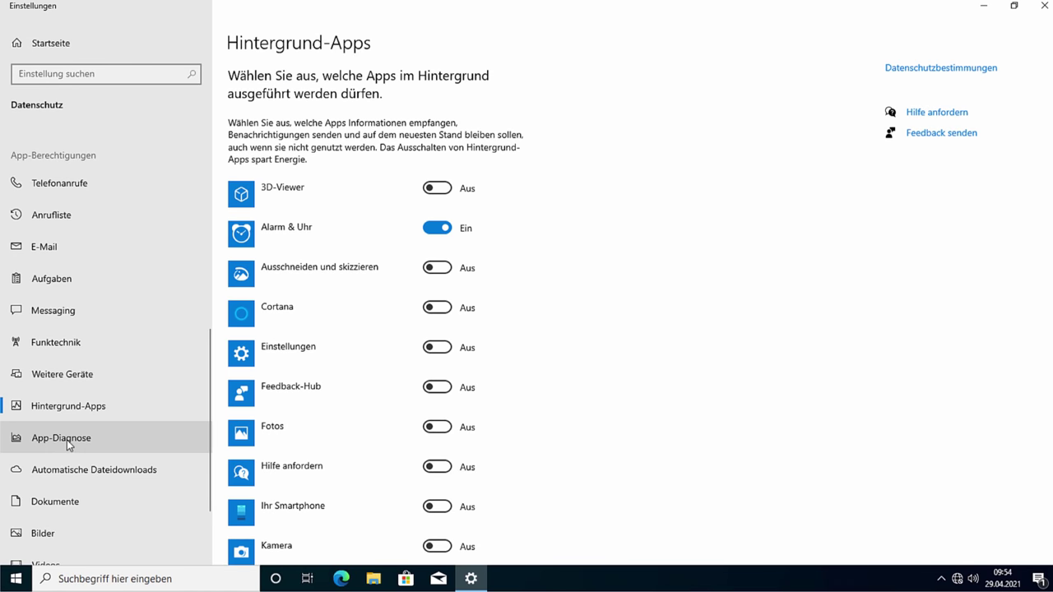
scroll(304, 401, down, 12)
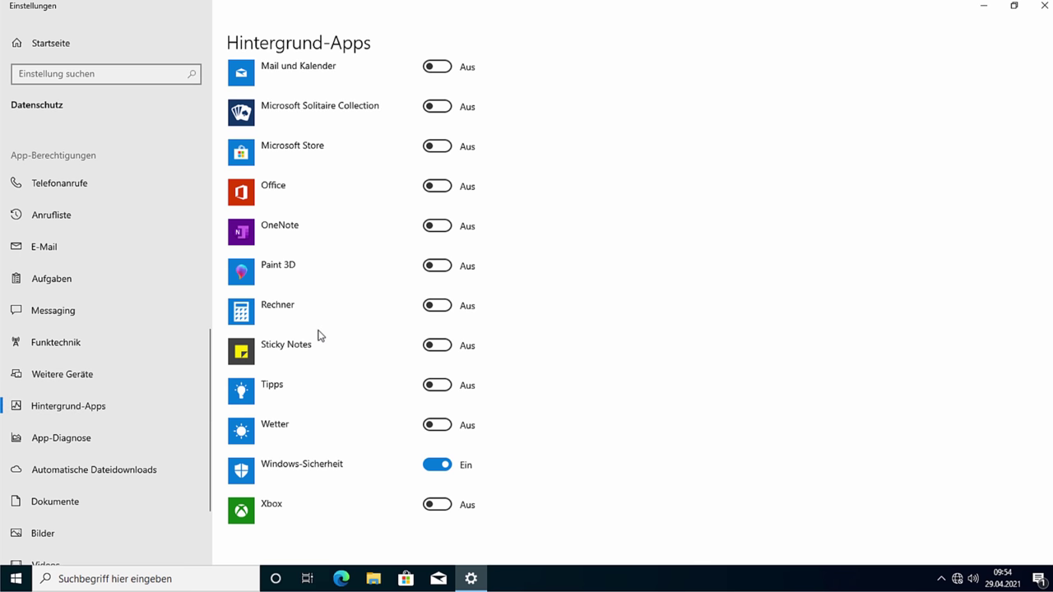
click(91, 440)
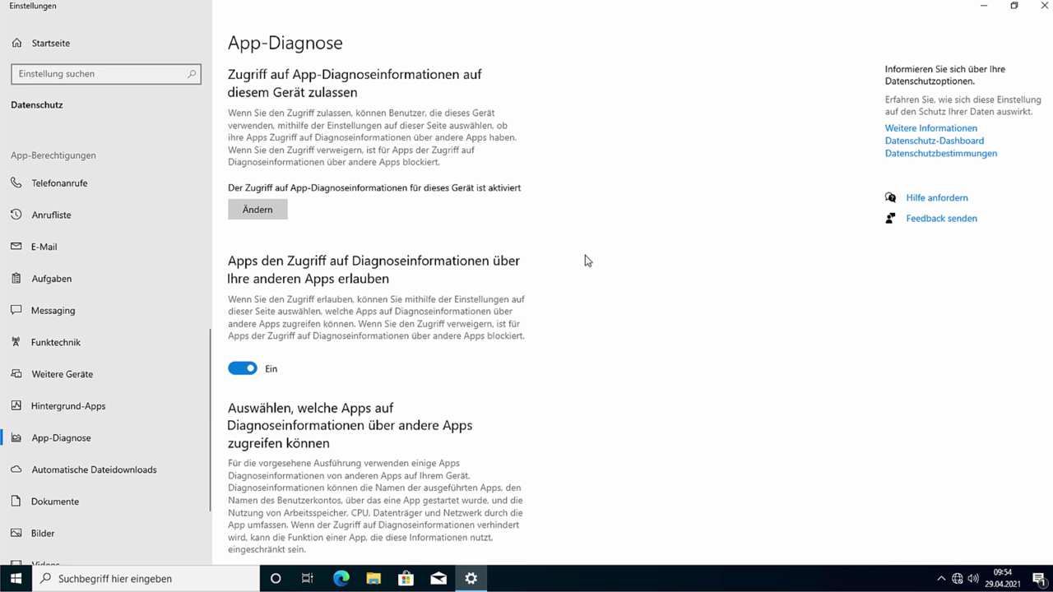
Step: Turn off app diagnostics access and block apps from the documents library
click(247, 372)
scroll(313, 380, down, 1)
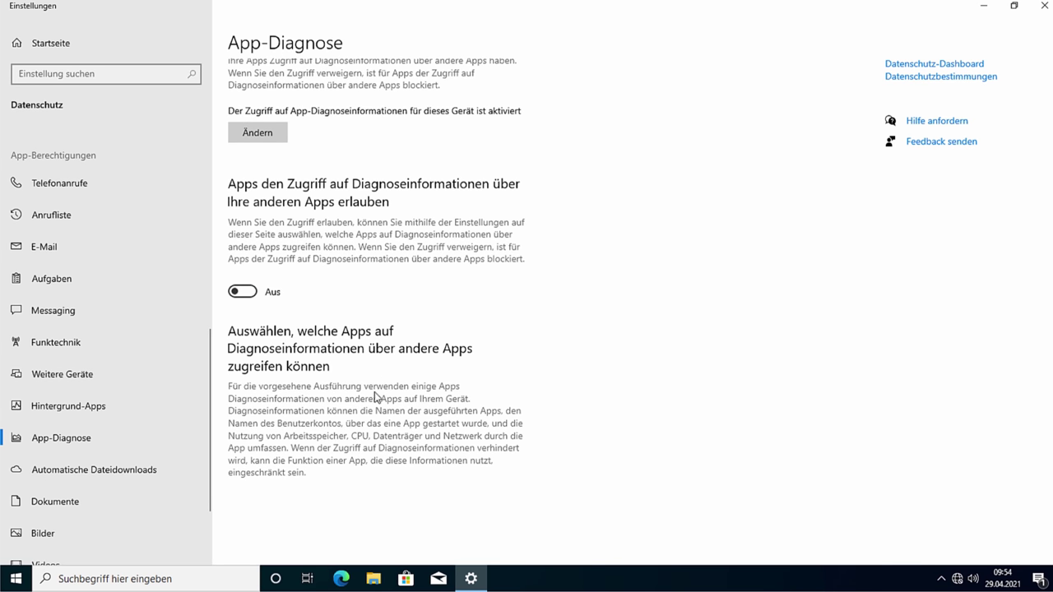
click(41, 482)
click(47, 515)
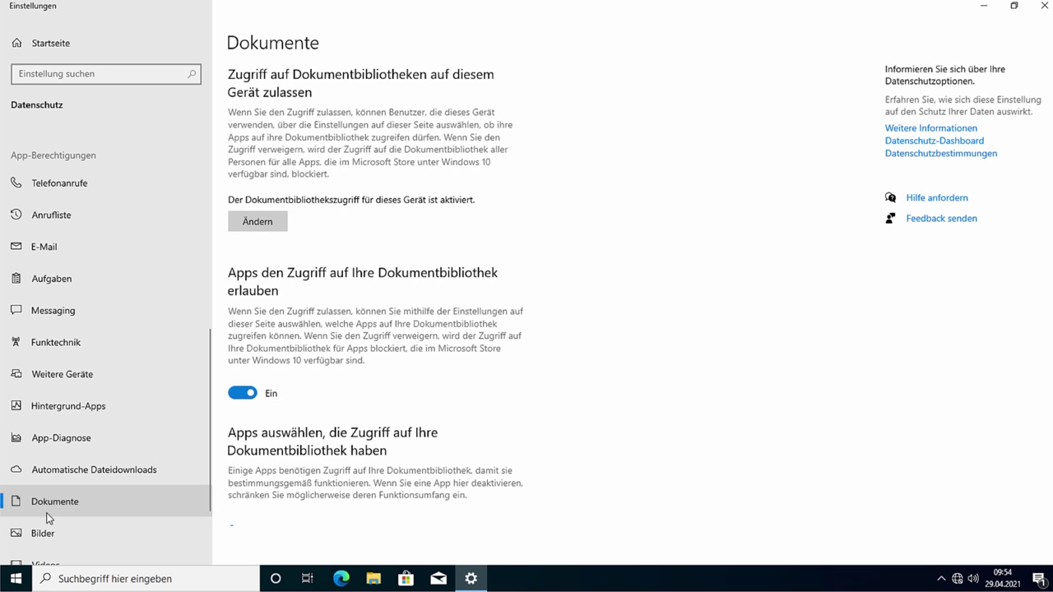
scroll(369, 425, down, 2)
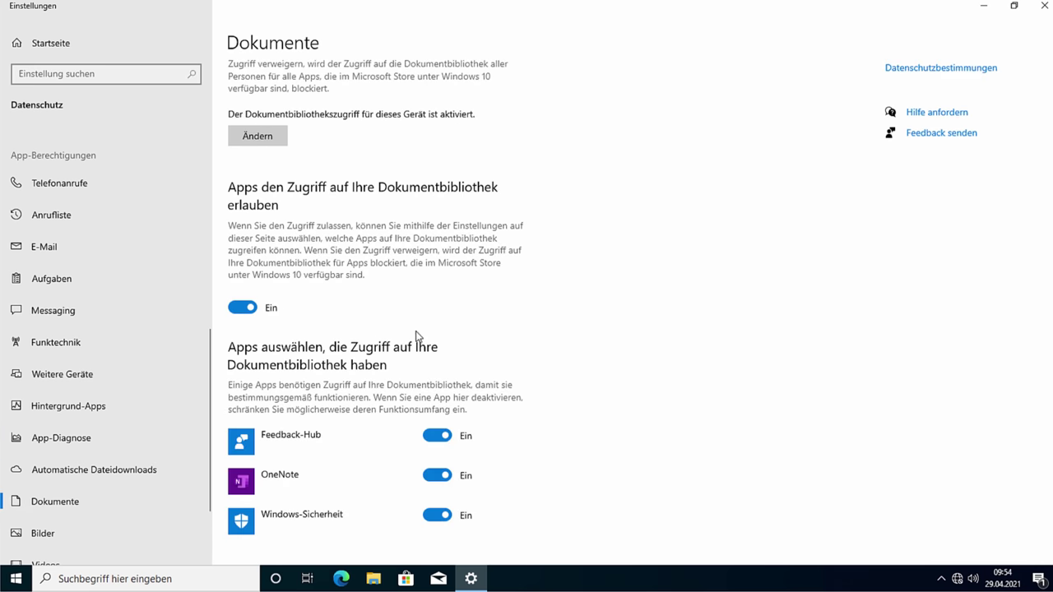
scroll(398, 337, down, 1)
click(247, 281)
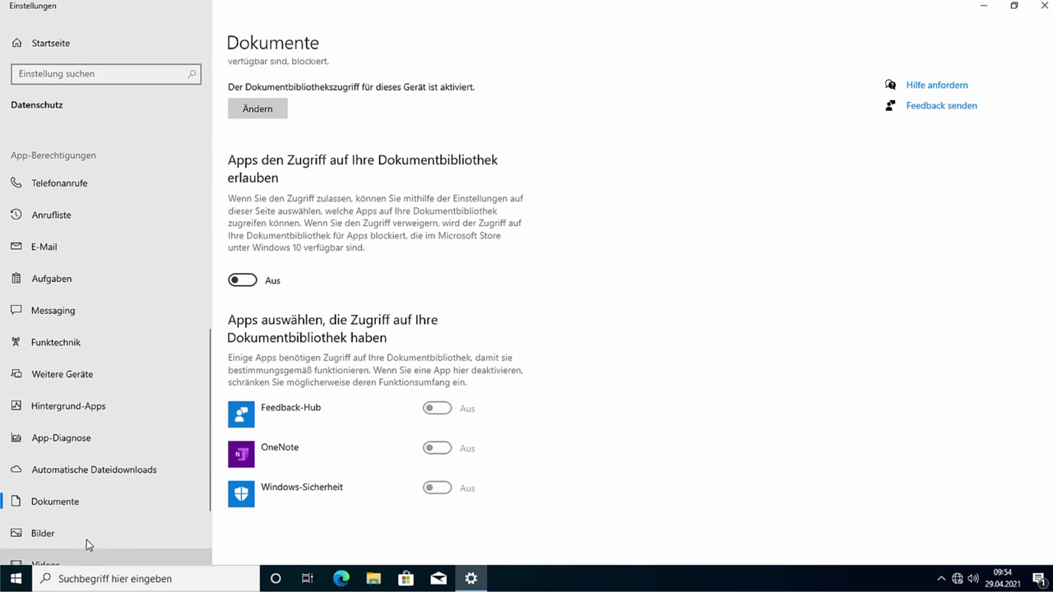
Step: Block app access to the pictures and video libraries
click(87, 540)
click(253, 366)
scroll(254, 413, down, 1)
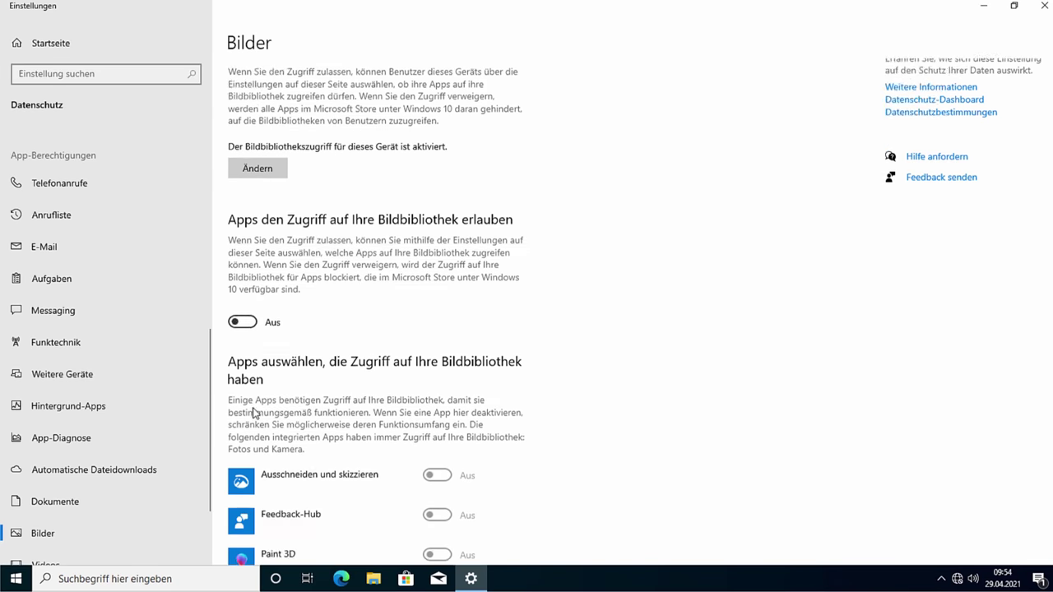
scroll(254, 413, down, 2)
scroll(64, 526, down, 2)
click(73, 472)
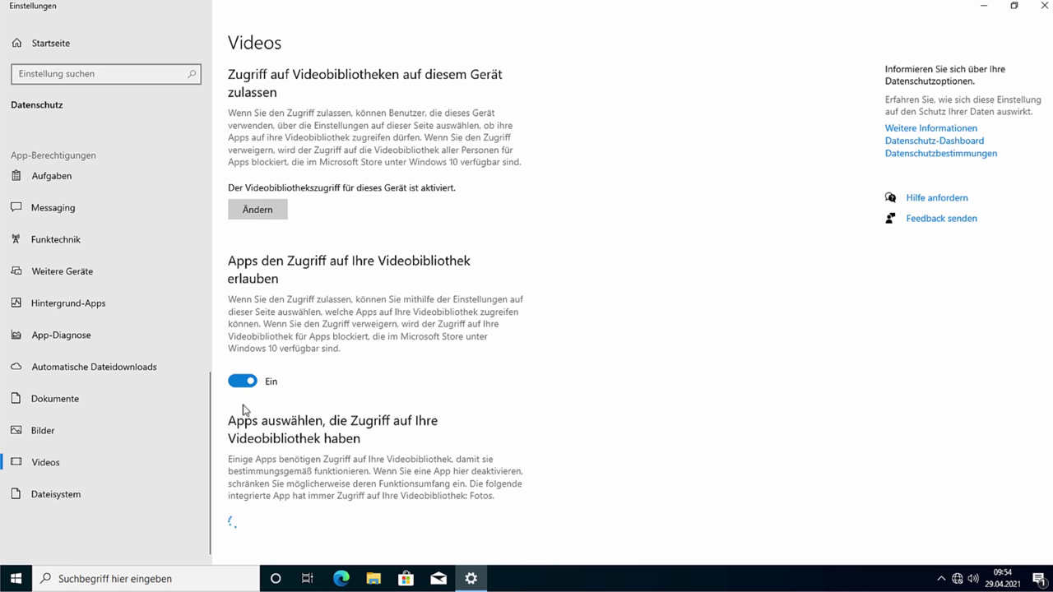
click(243, 380)
Step: Set file-system access for apps to Aus and close Settings
click(117, 504)
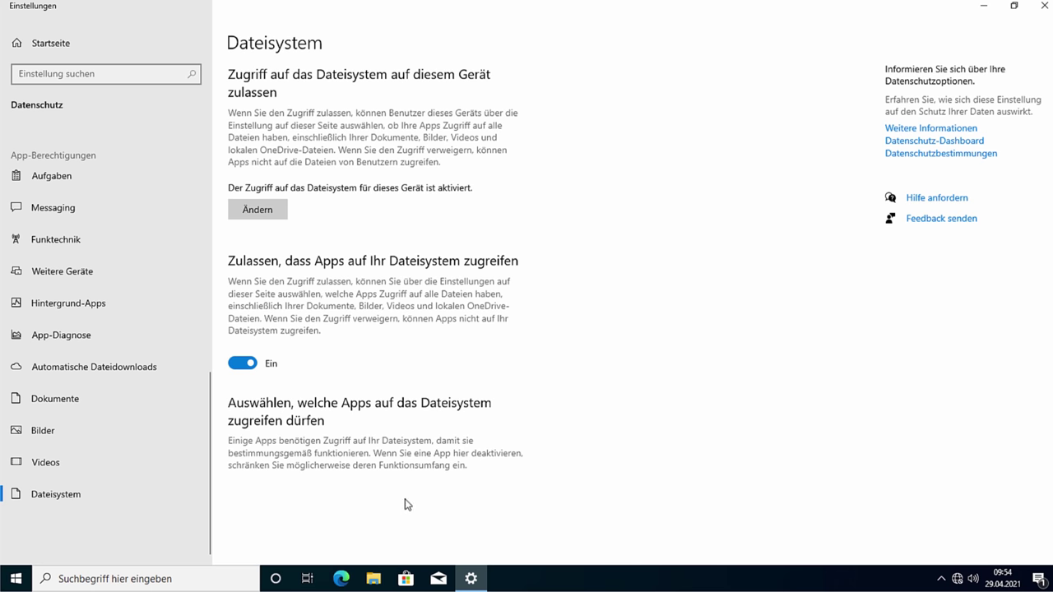
click(251, 367)
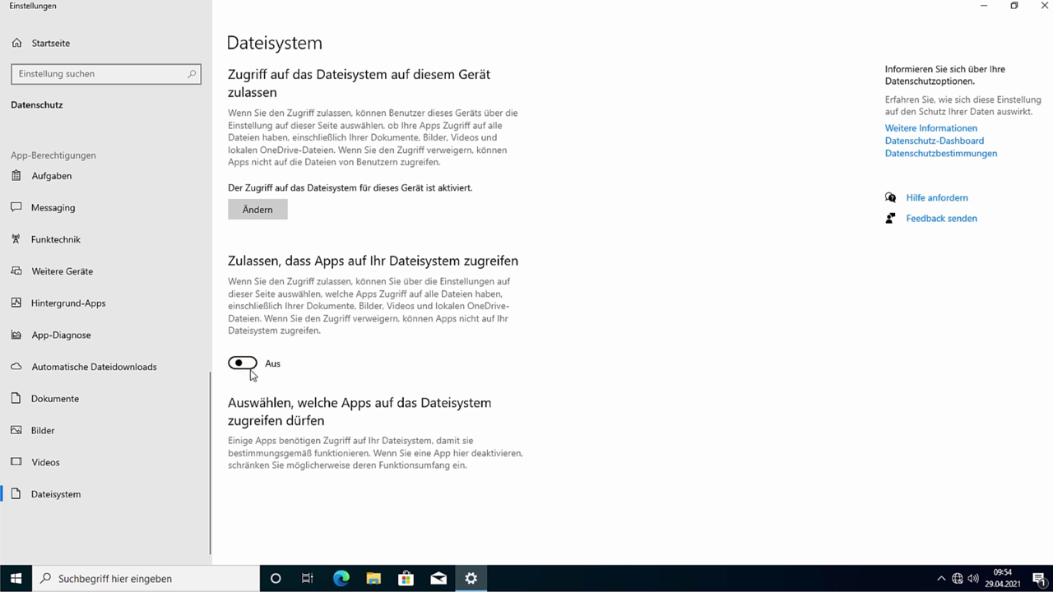
scroll(140, 341, up, 4)
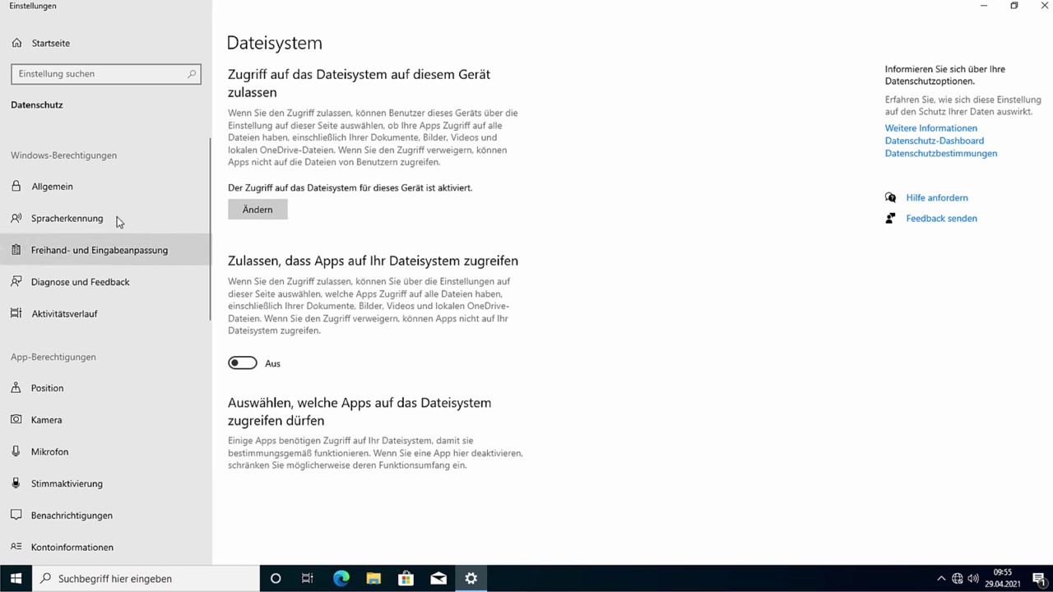
click(1042, 16)
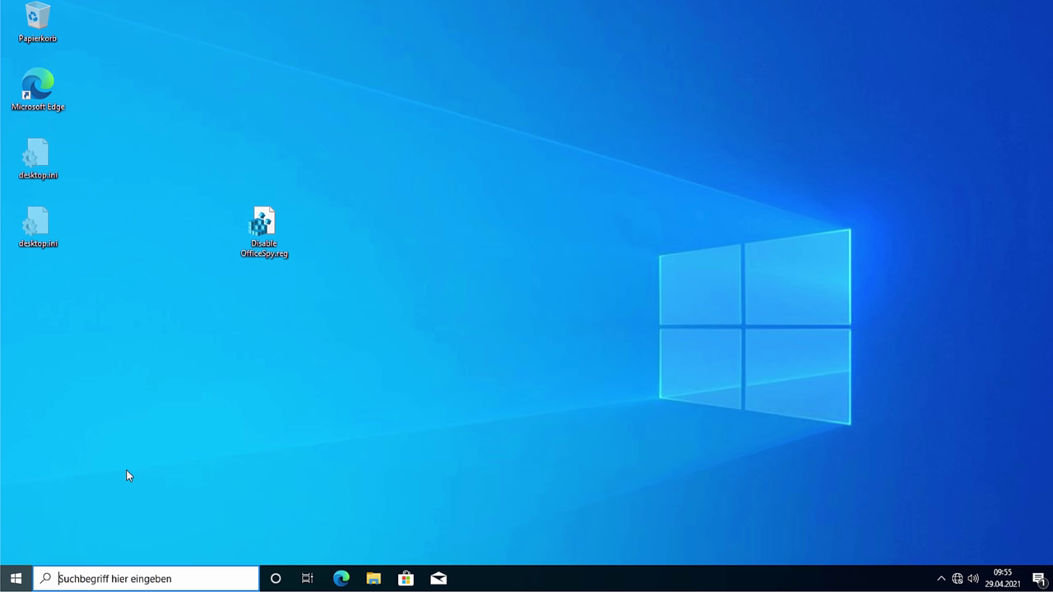
Step: Search Start for 'software', trim the term, and launch Systemsteuerung from the results
key(super)
text(software)
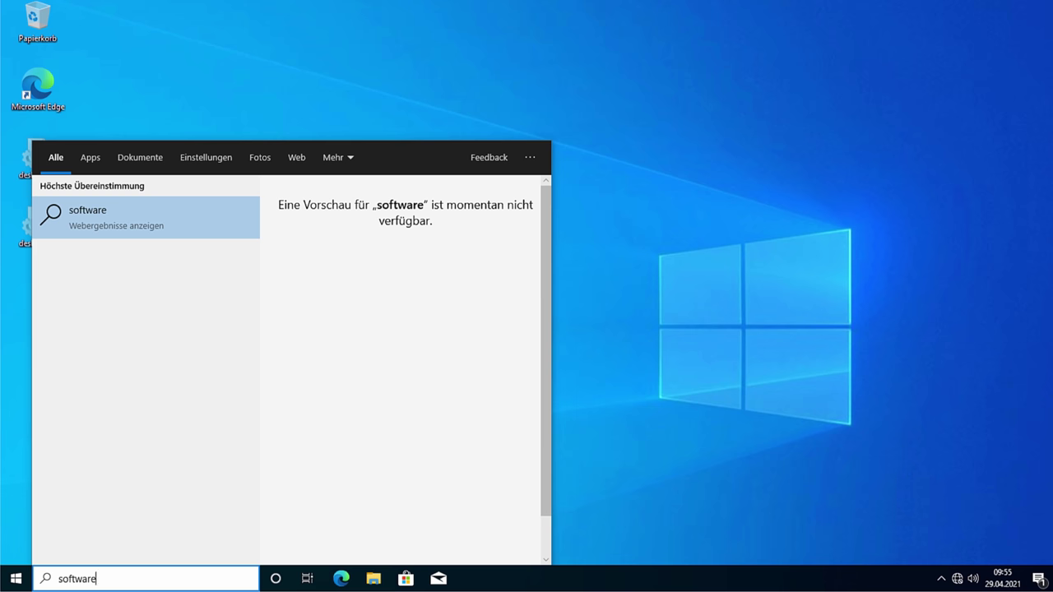
key(BackSpace)
key(BackSpace)
key(BackSpace)
key(BackSpace)
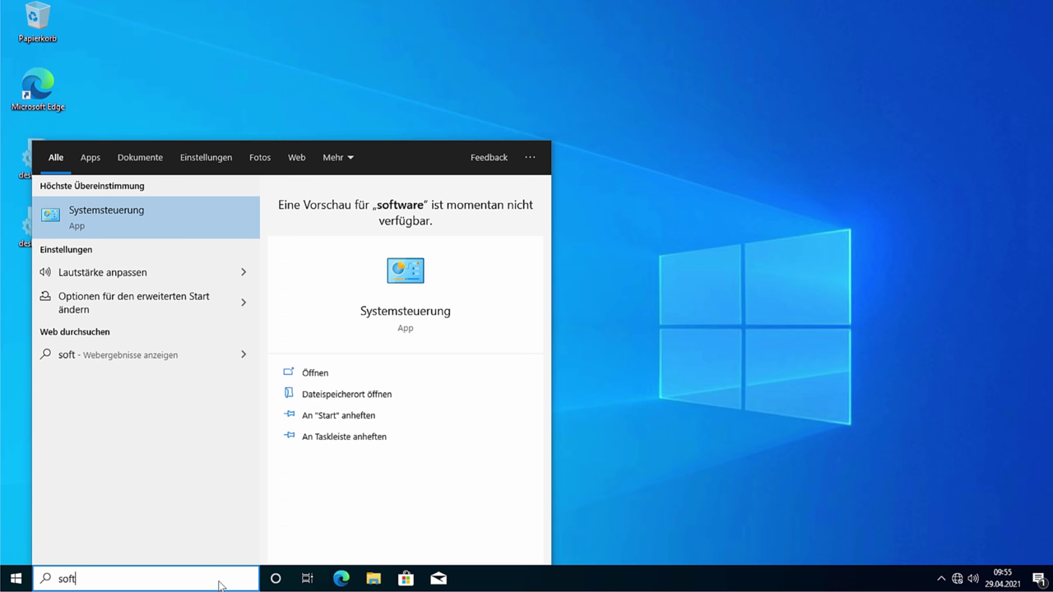
click(158, 230)
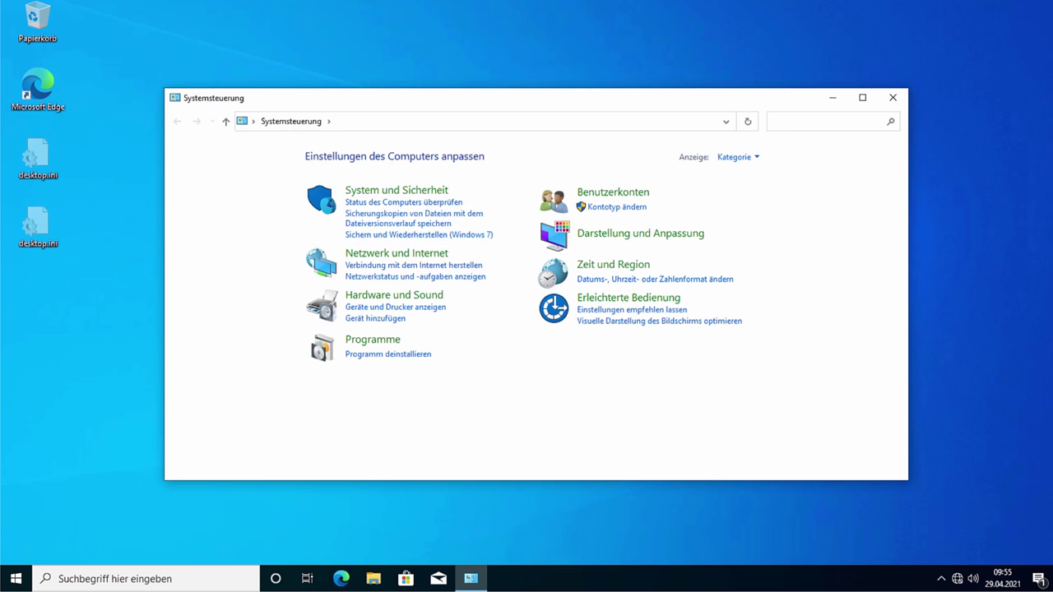
Step: Uninstall Microsoft OneDrive from Programme und Features
click(408, 352)
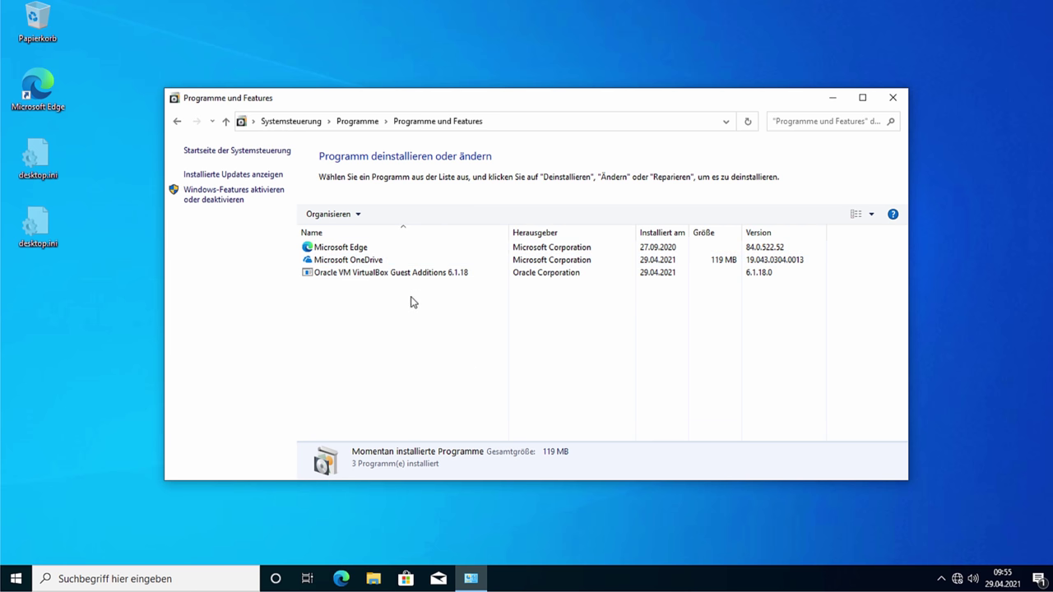
click(369, 248)
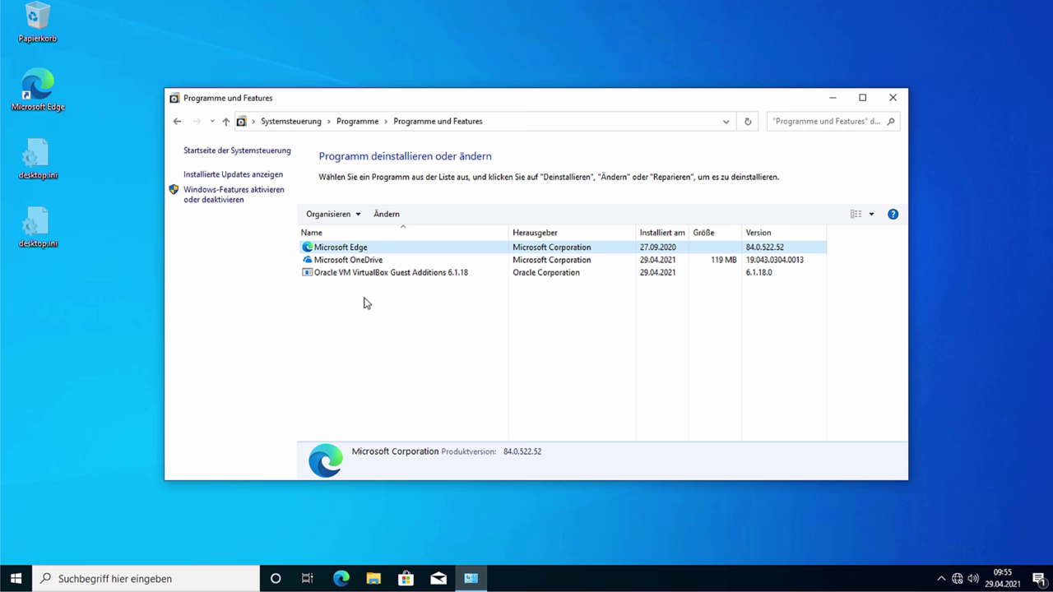
click(370, 260)
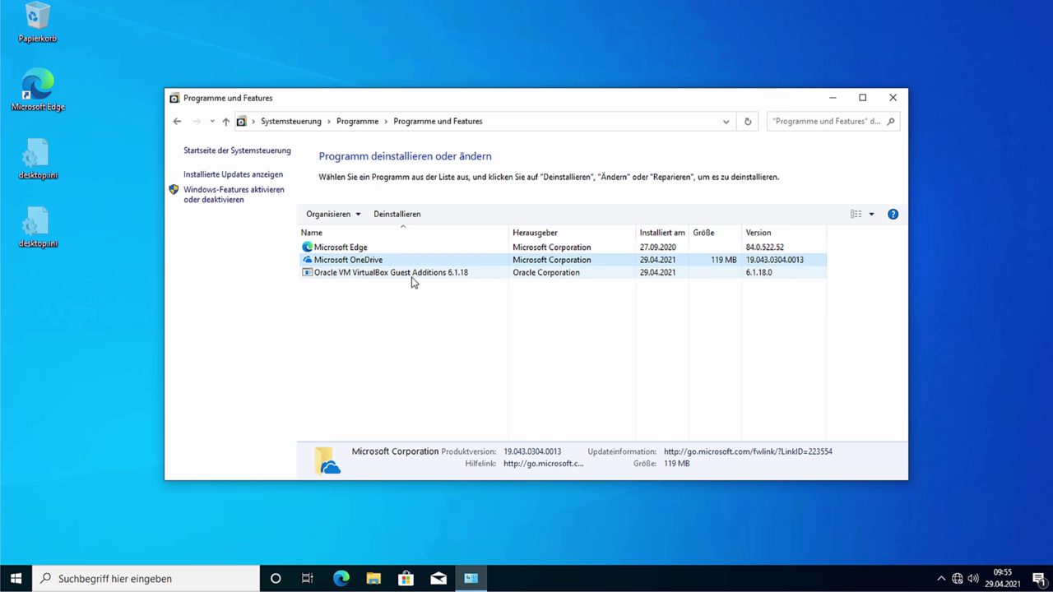
click(383, 276)
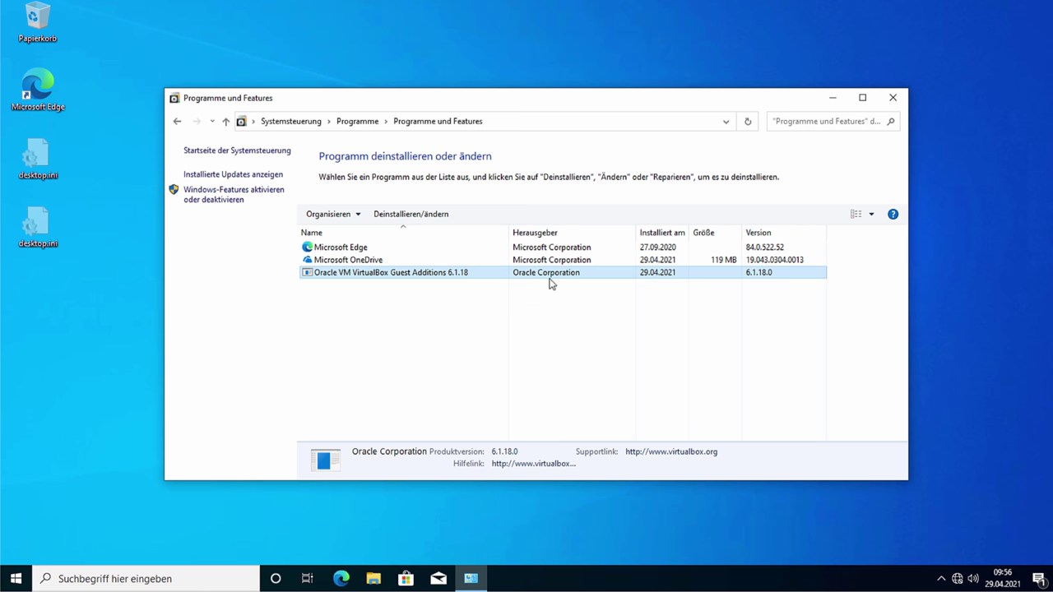
click(334, 262)
click(402, 215)
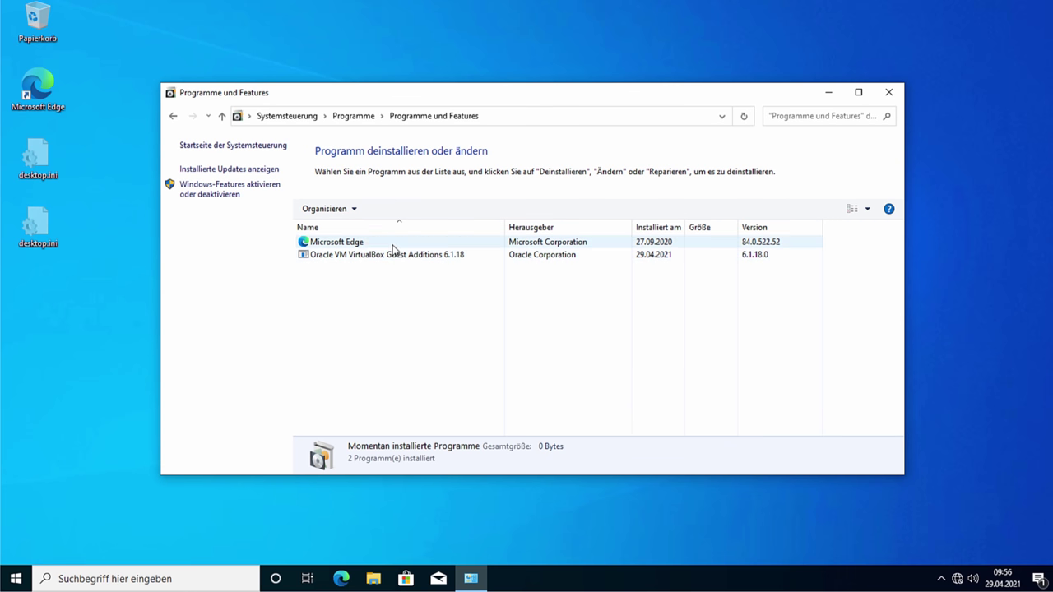
Step: Unpin Microsoft Edge from the taskbar and select its desktop shortcut
click(389, 243)
right_click(393, 243)
click(346, 344)
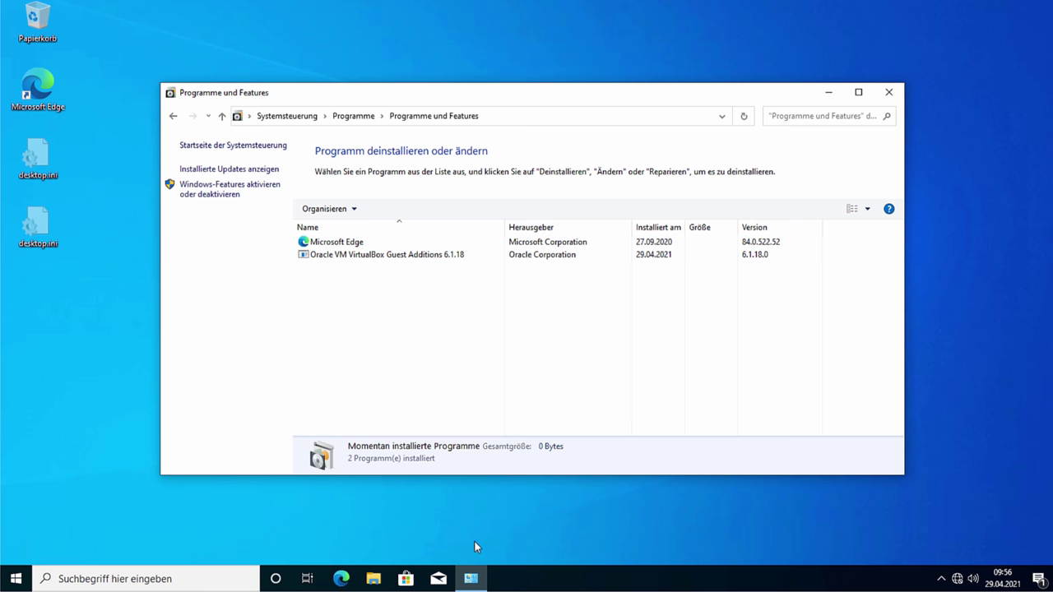
right_click(339, 578)
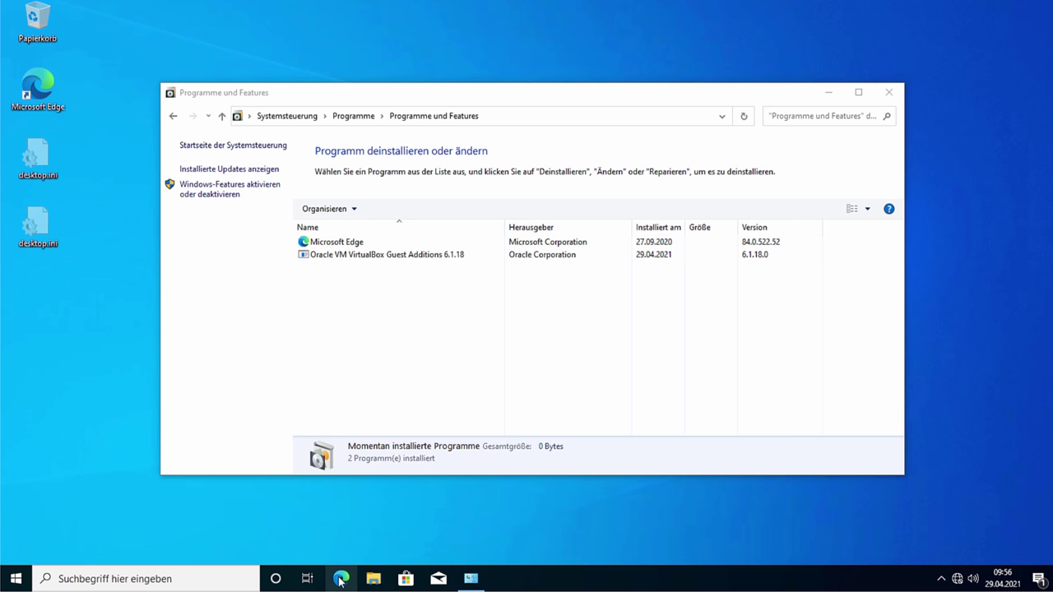
click(341, 551)
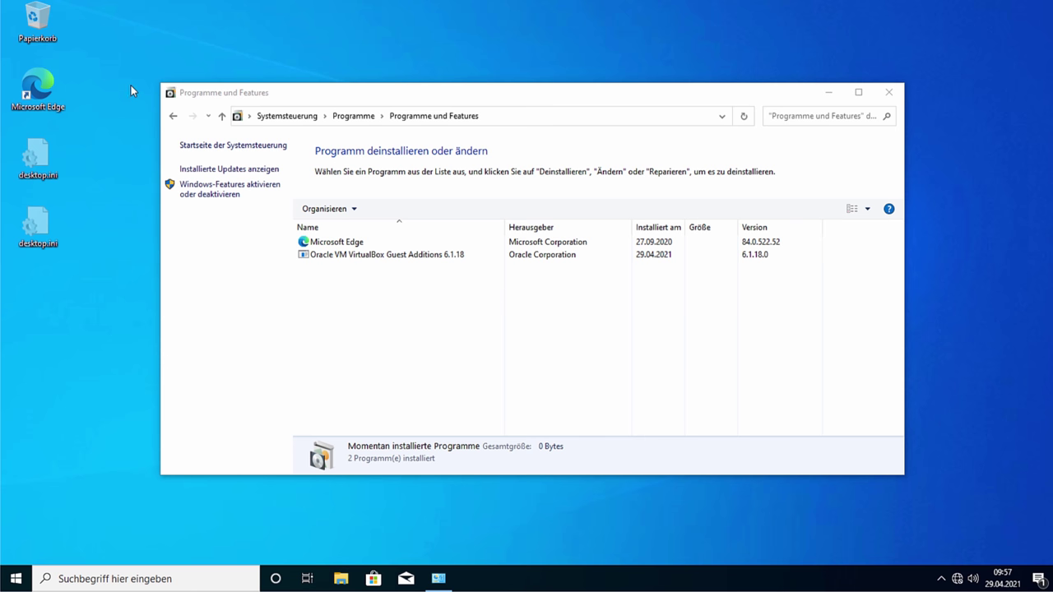
drag(125, 80, 30, 116)
Step: Delete the Microsoft Edge desktop shortcut and briefly open the Windows-Features list
key(Delete)
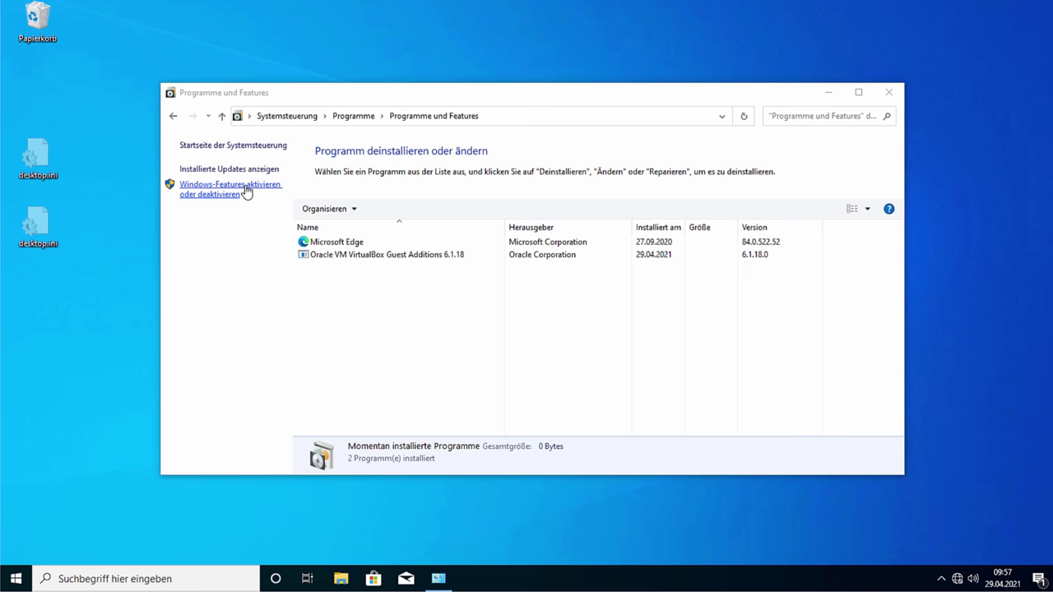
click(246, 191)
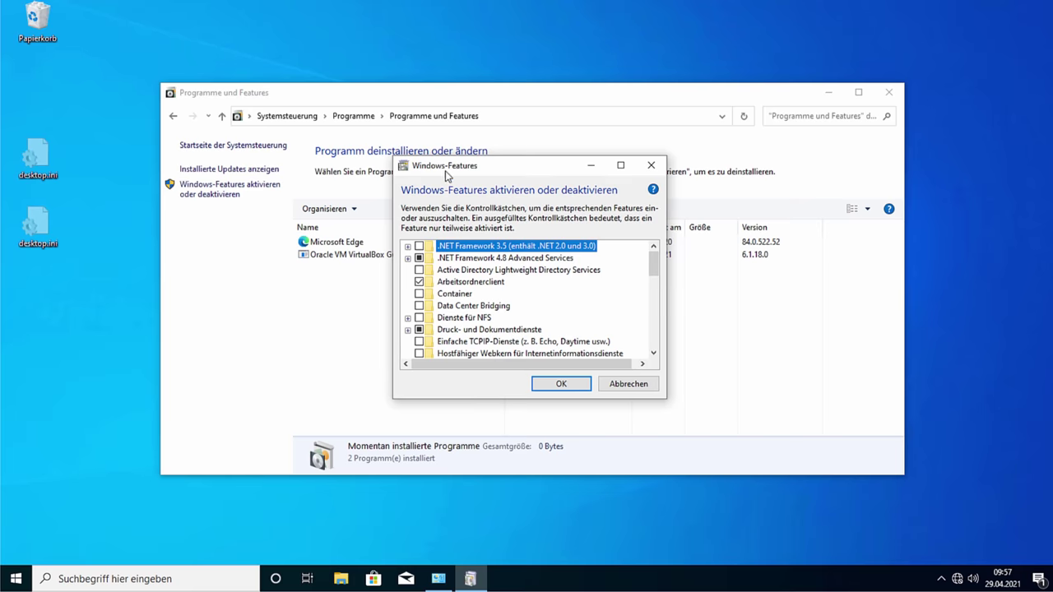
drag(444, 171, 652, 142)
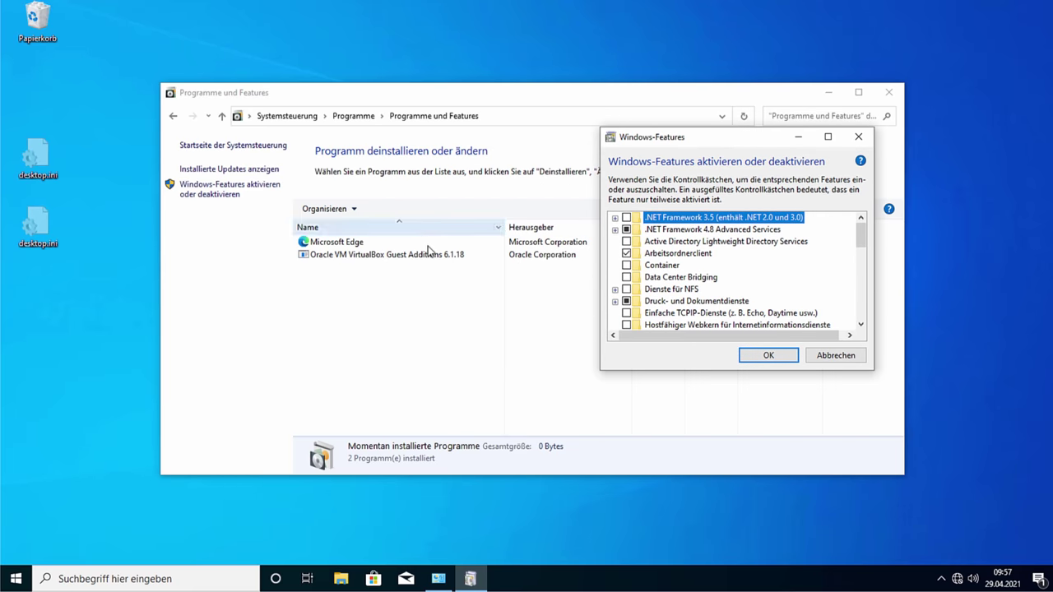
drag(759, 142, 566, 139)
click(666, 125)
Step: Uncheck Internet Explorer 11 in Windows-Features and accept the deactivation warning with Ja
click(238, 193)
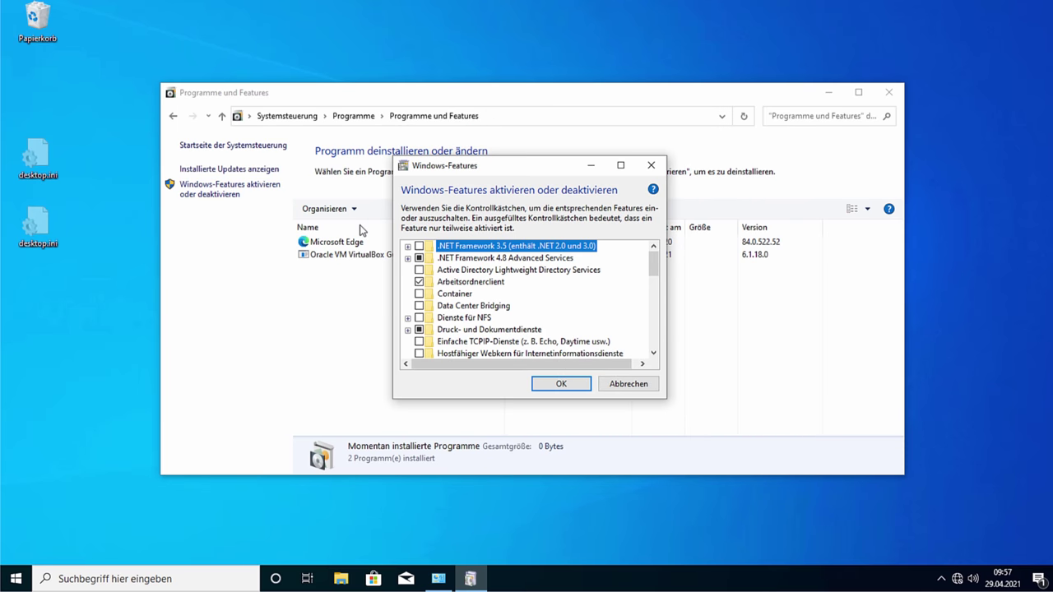
scroll(534, 301, down, 1)
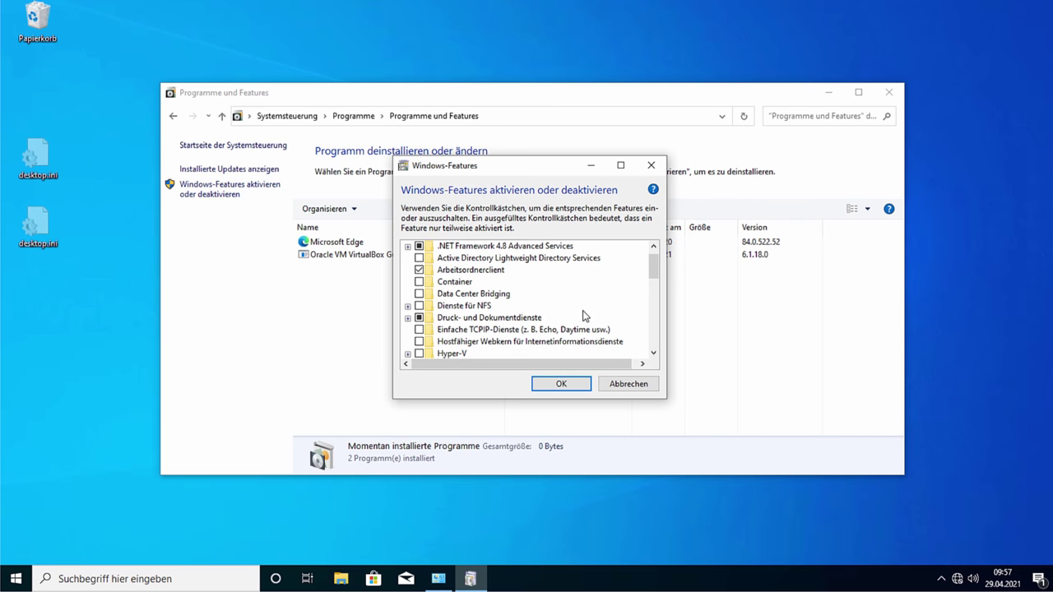
scroll(584, 315, down, 4)
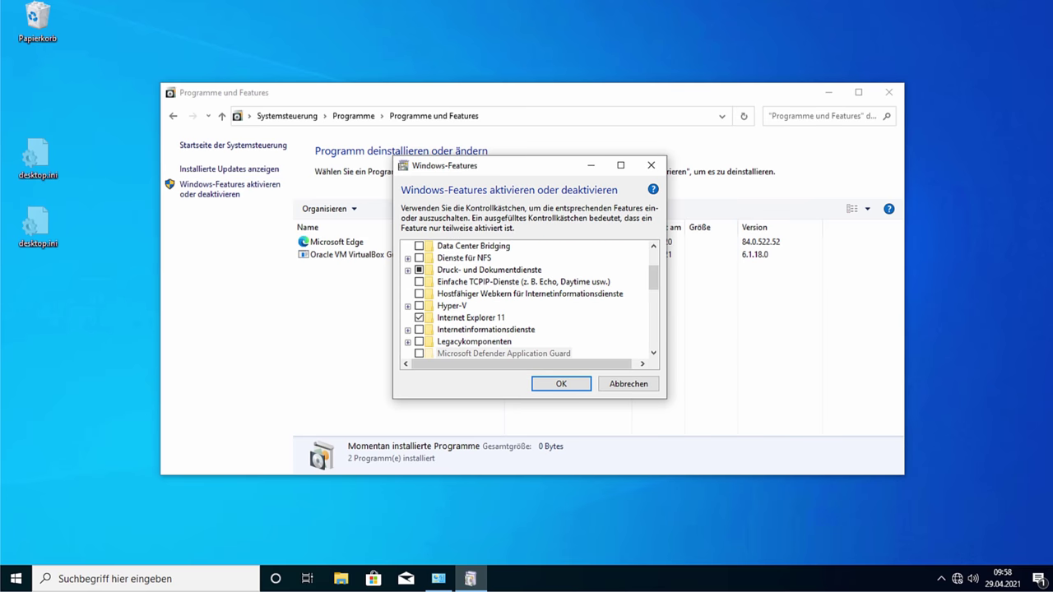
click(418, 317)
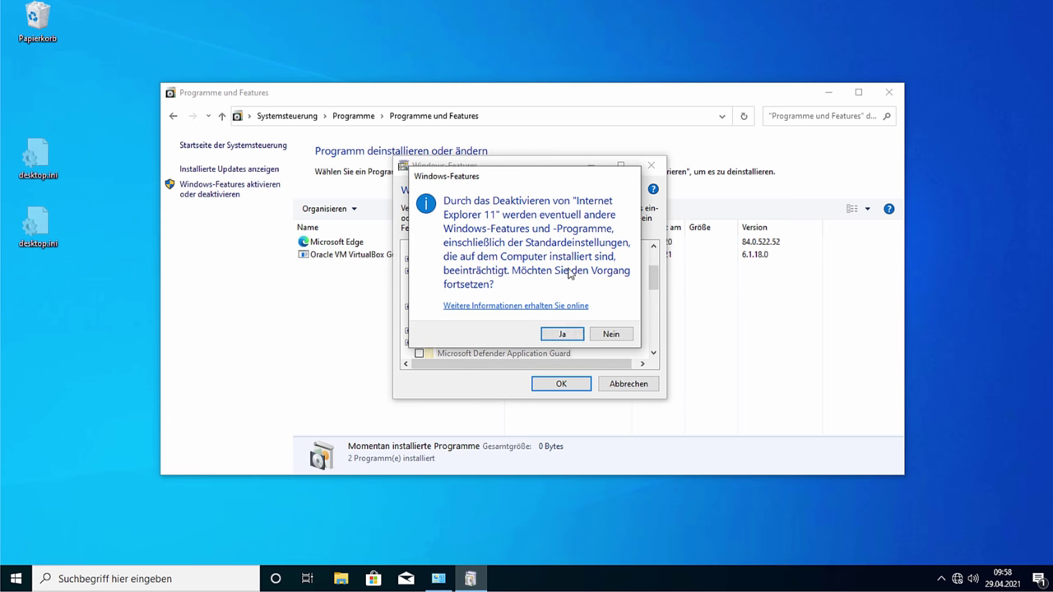
click(562, 337)
Step: Scroll through the Windows features list, then cancel the dialog without changes
scroll(590, 309, down, 2)
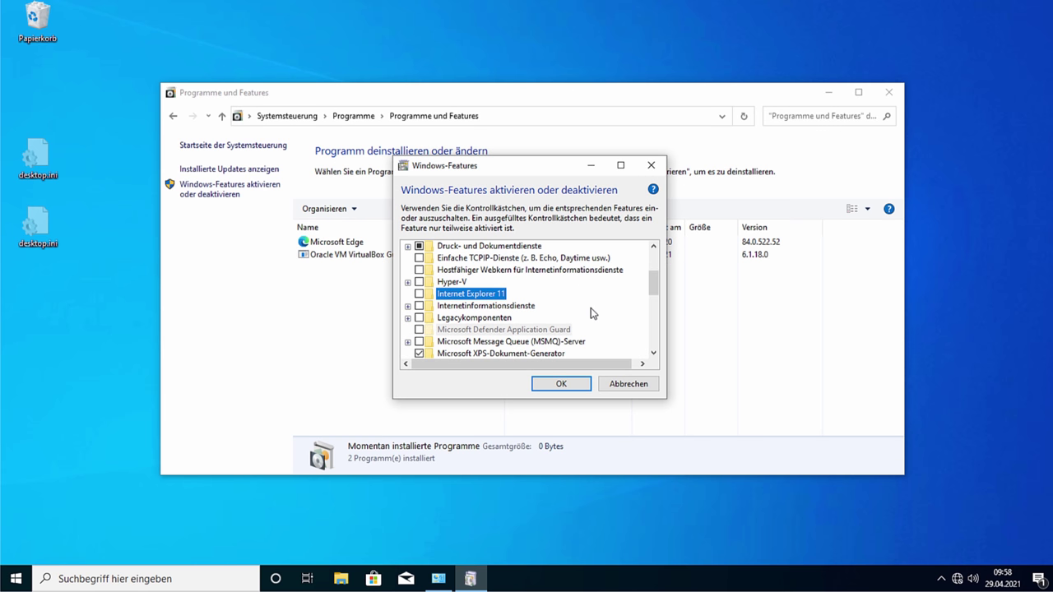
scroll(589, 316, down, 1)
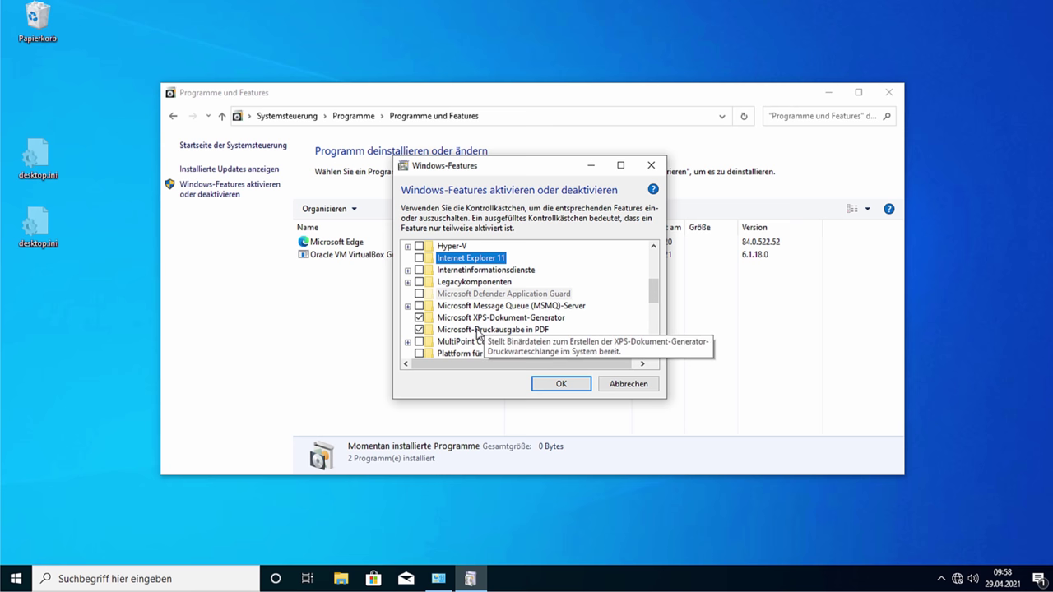
scroll(575, 325, down, 2)
scroll(575, 326, down, 2)
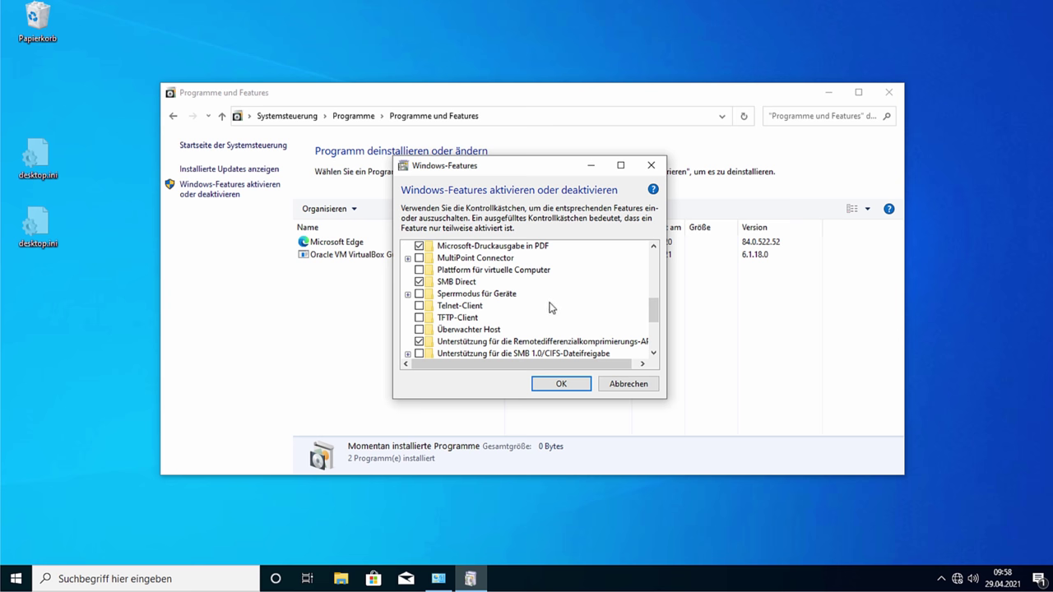
scroll(550, 307, down, 1)
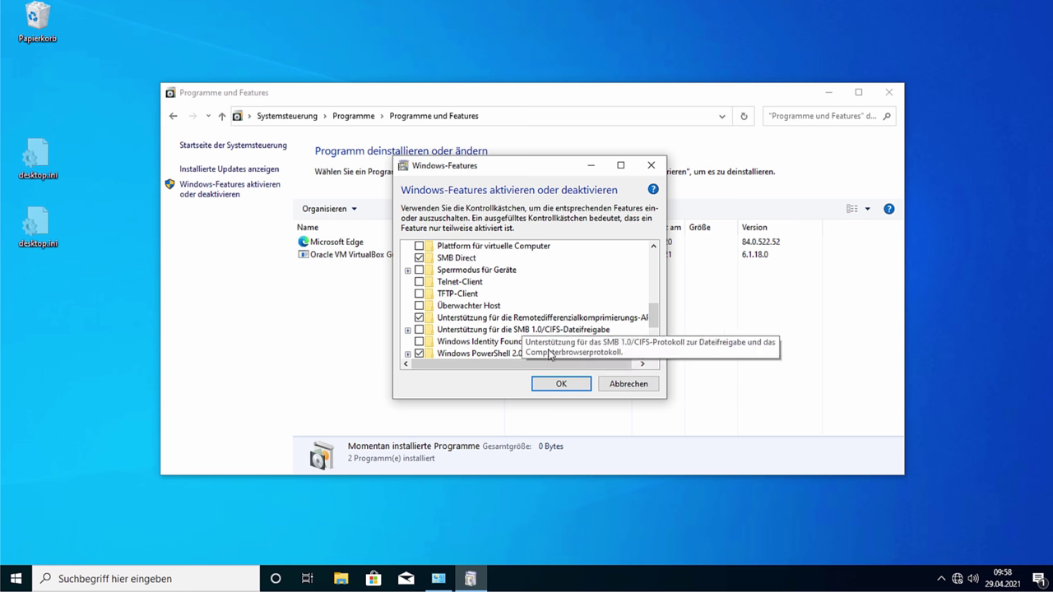
scroll(567, 315, down, 3)
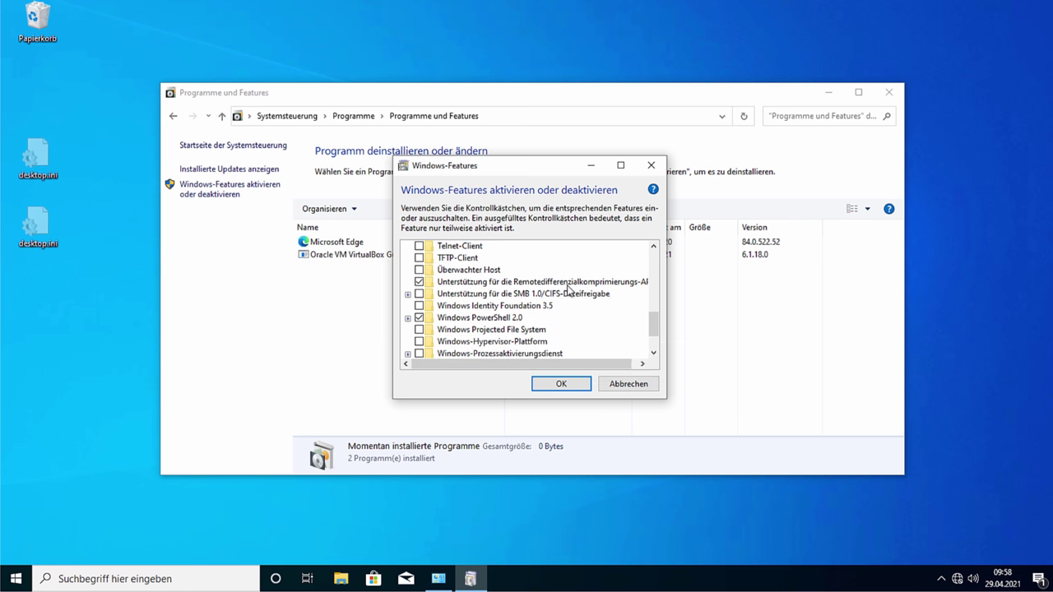
scroll(568, 314, down, 1)
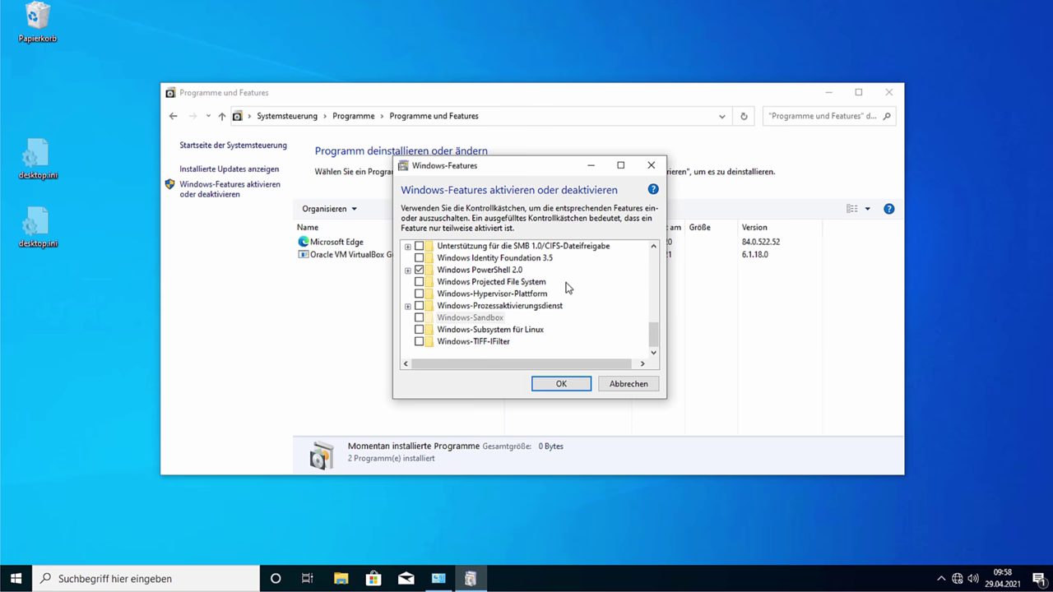
scroll(566, 292, up, 3)
scroll(559, 304, down, 5)
click(639, 384)
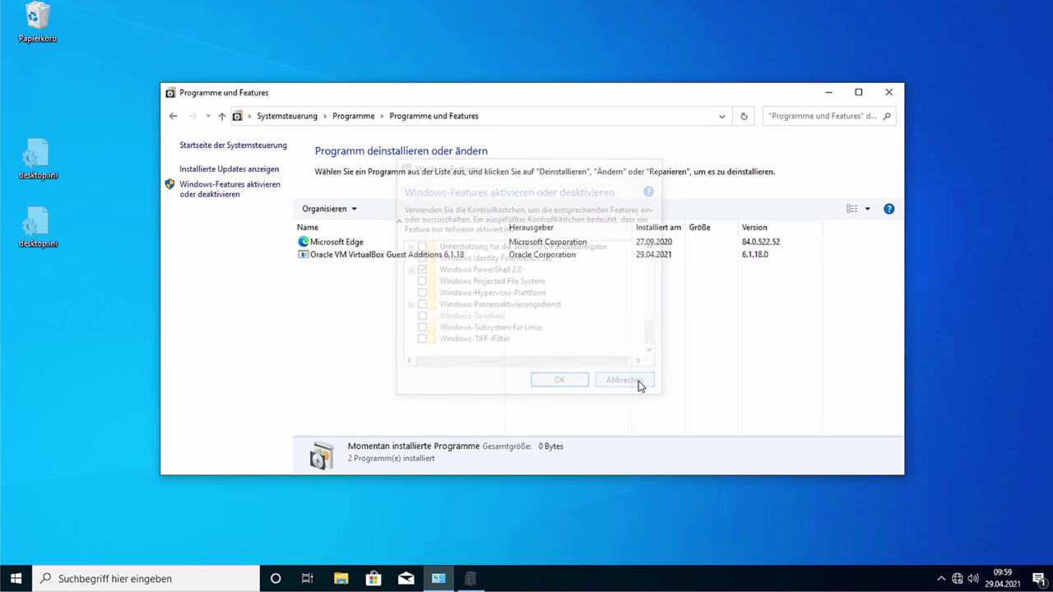
Step: Turn off Internet Explorer 11 without restarting, then close Programs and Features
click(271, 200)
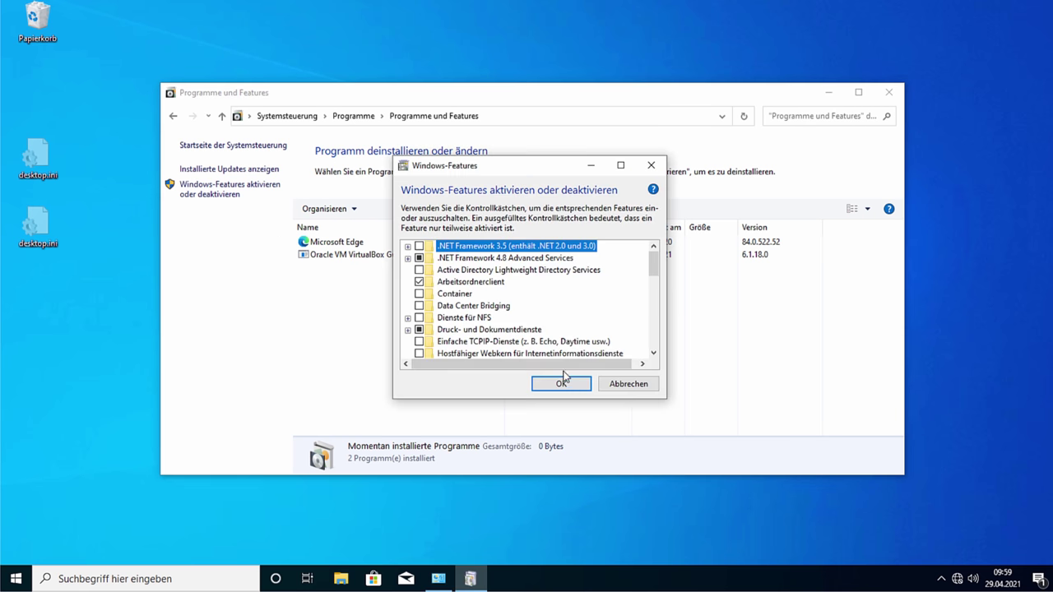
scroll(517, 310, down, 2)
scroll(513, 310, down, 1)
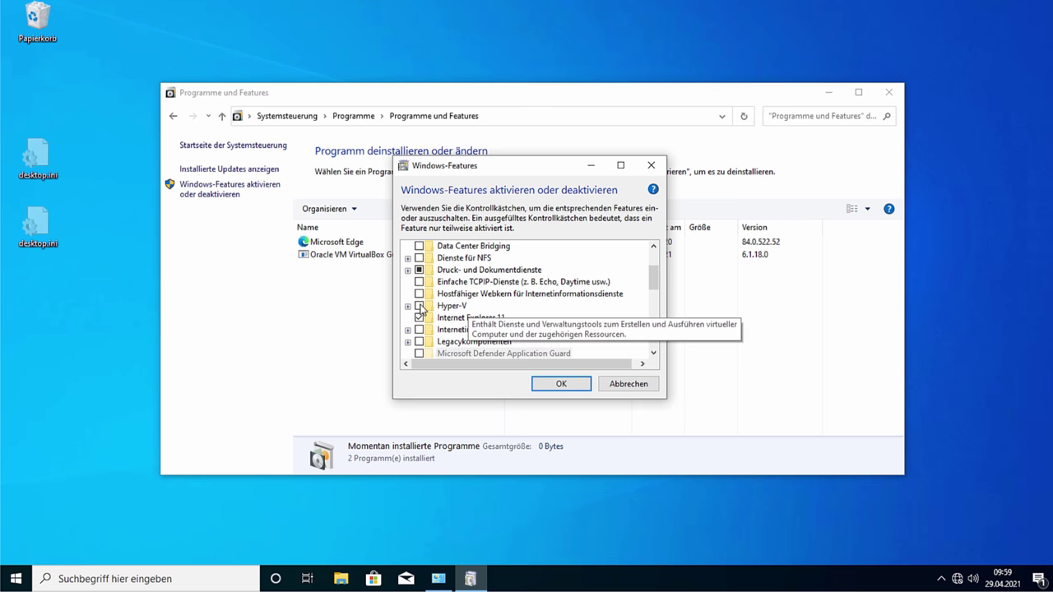
click(418, 317)
click(567, 334)
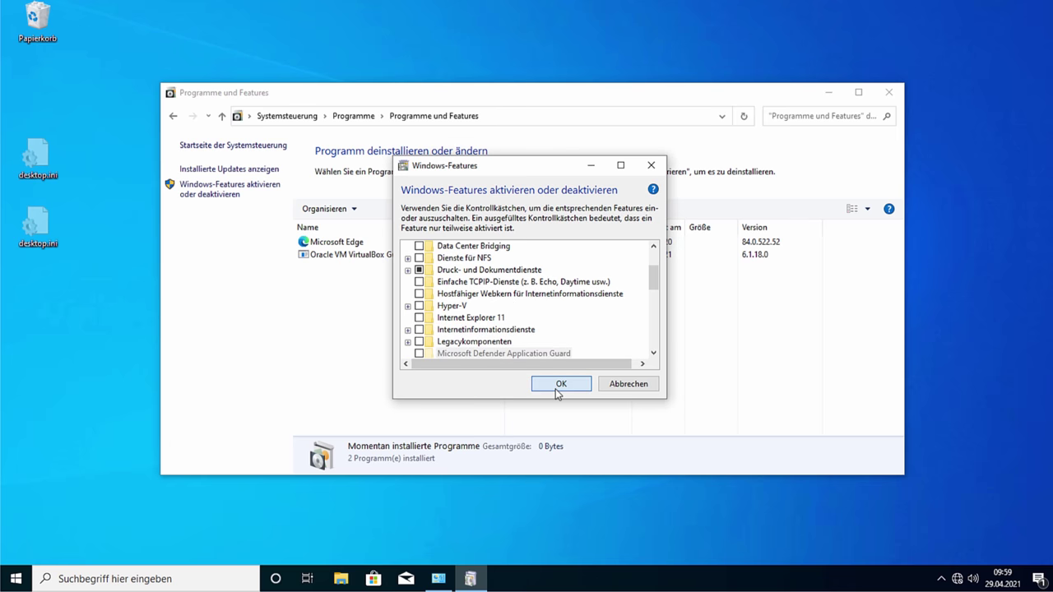
click(556, 386)
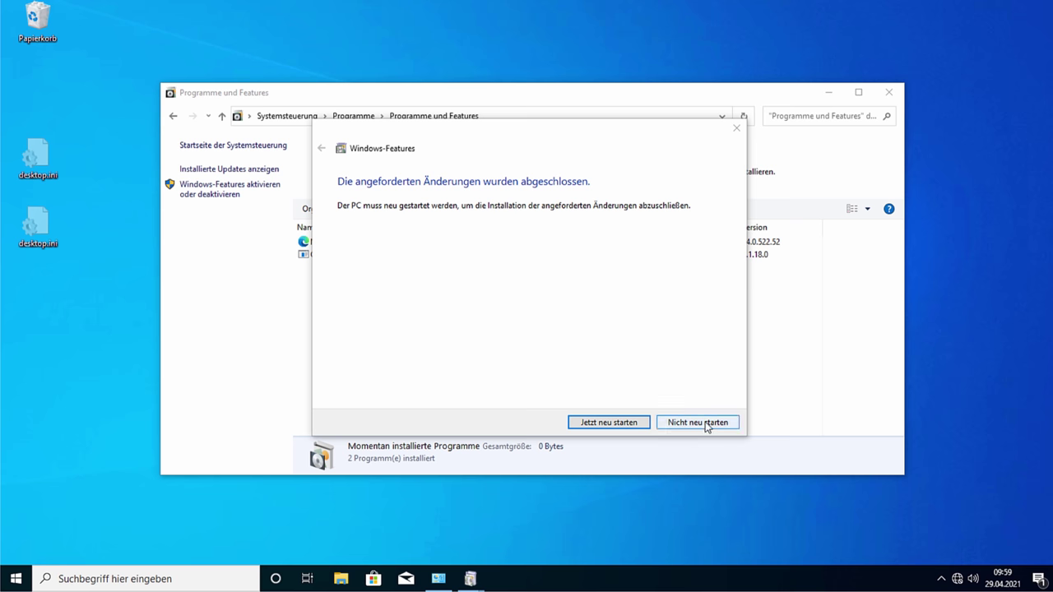
click(704, 424)
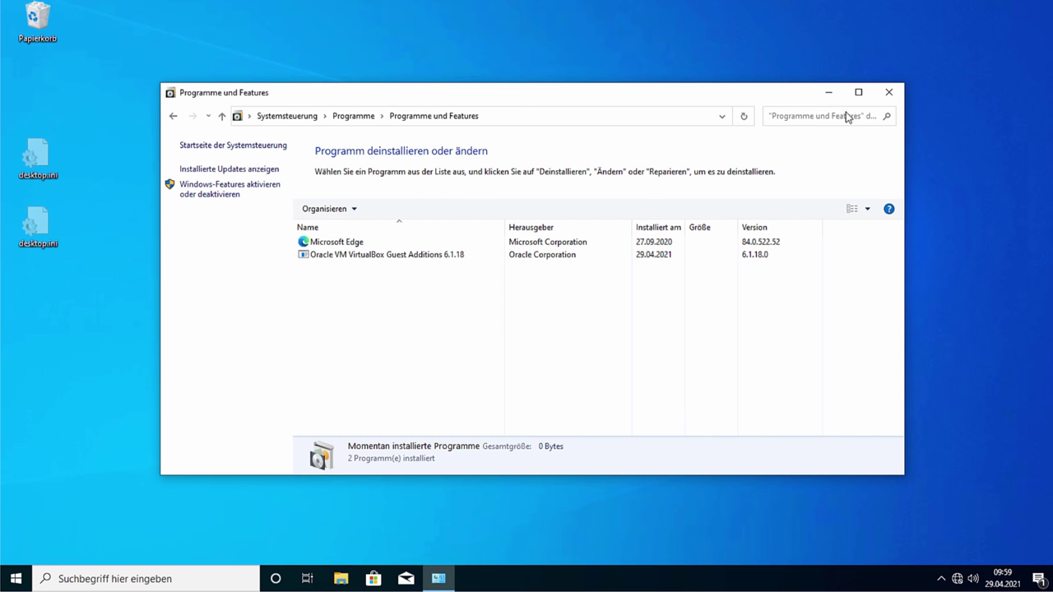
click(889, 94)
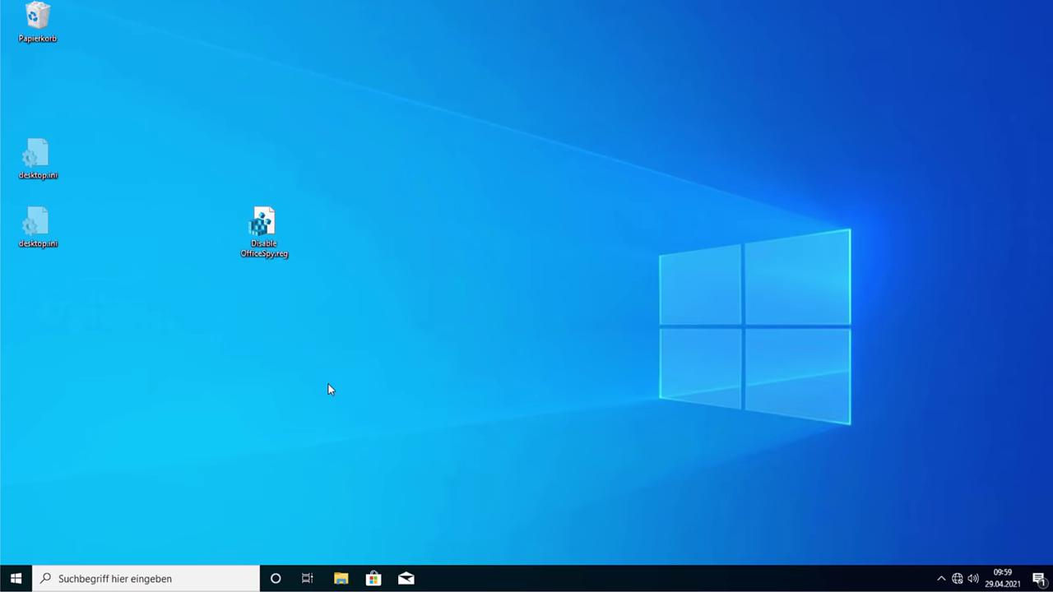
key(super)
Step: Open Dienste via 'dienste' search, maximize it and widen the Name column
text(dien)
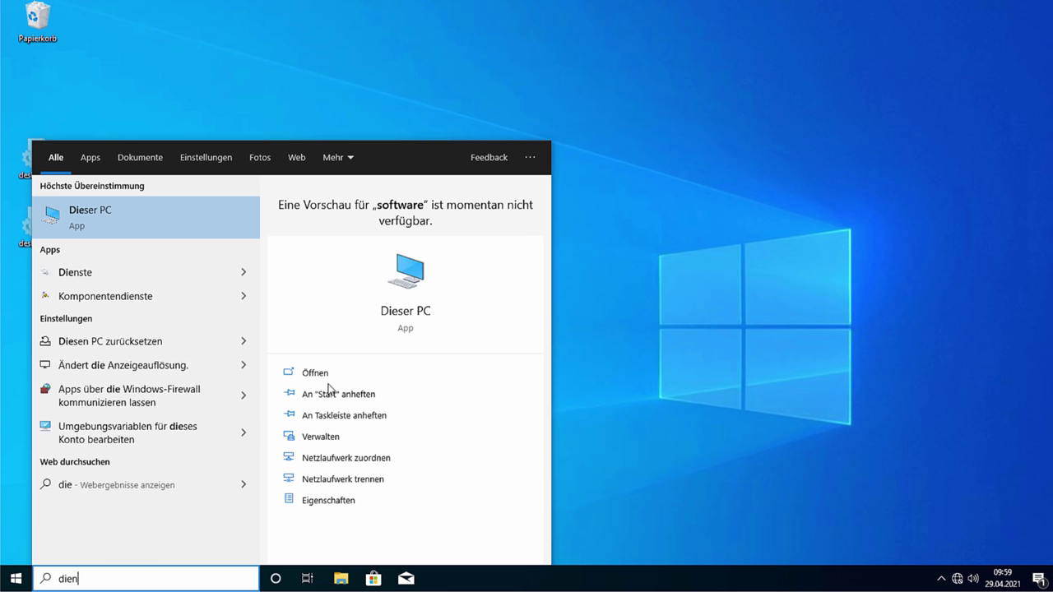
text(ste)
key(Return)
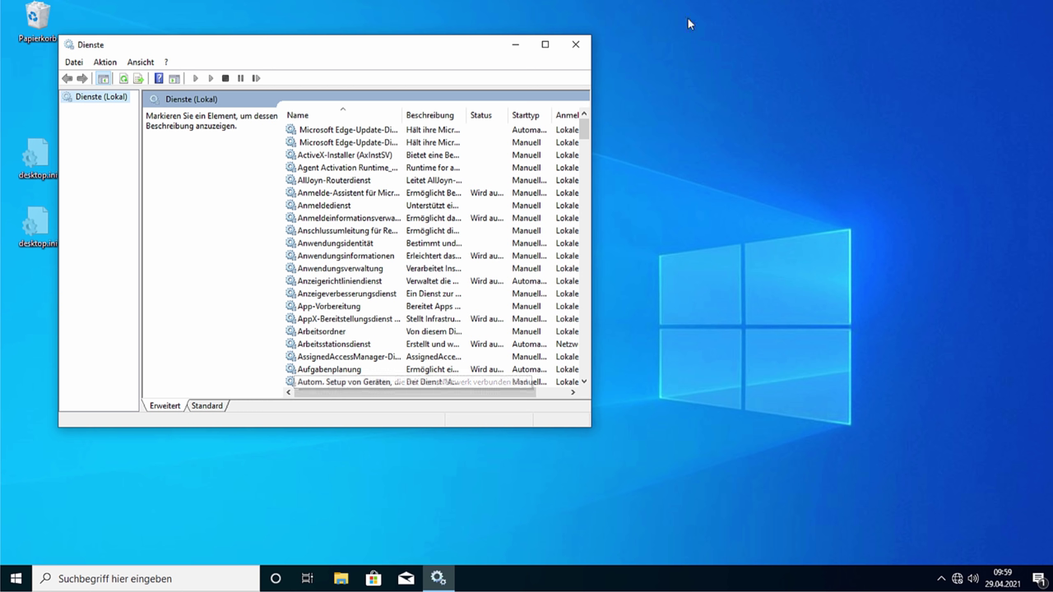
click(545, 45)
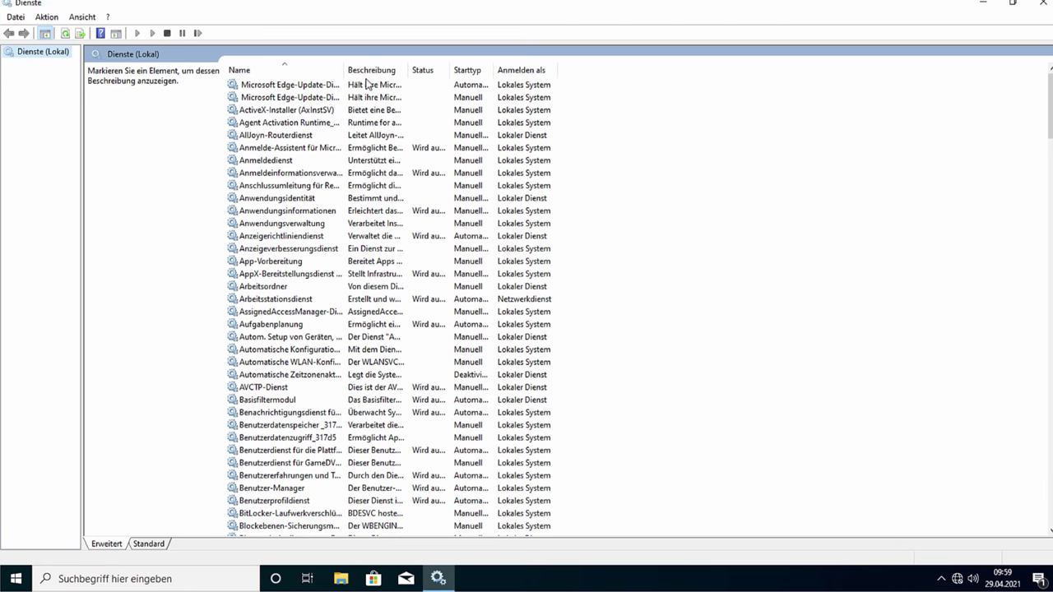
drag(348, 72, 551, 72)
Step: Inspect the edgeupdate and edgeupdatem services, their actions, and the AxInstSV service
click(409, 86)
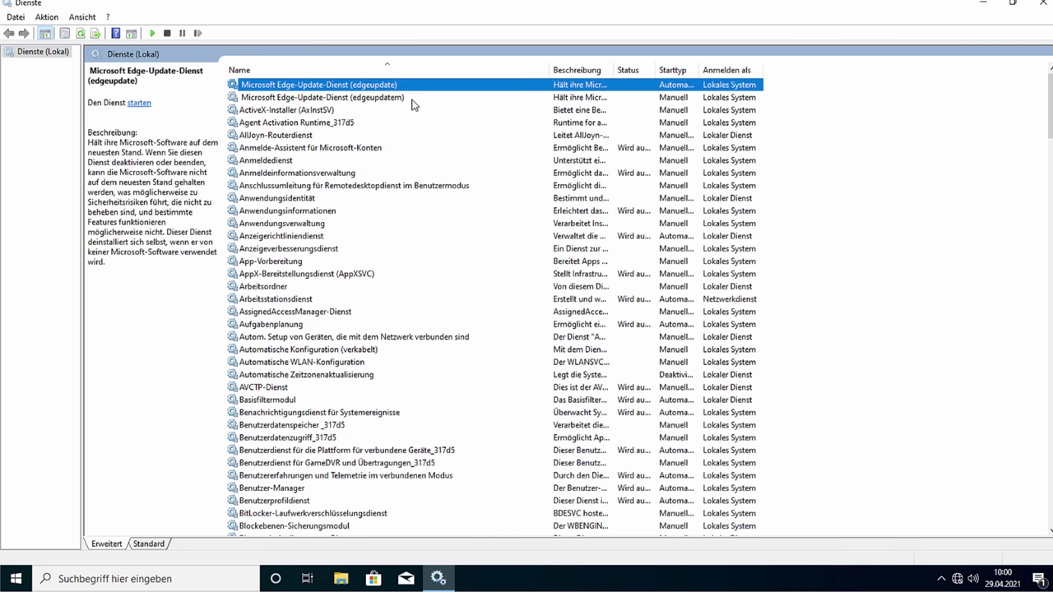
click(413, 99)
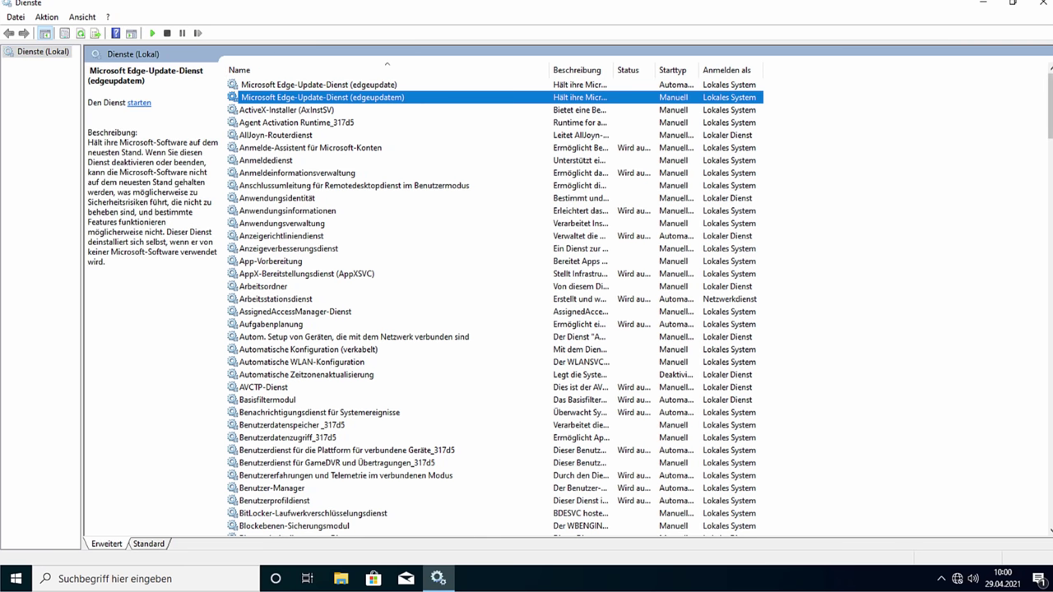
click(393, 89)
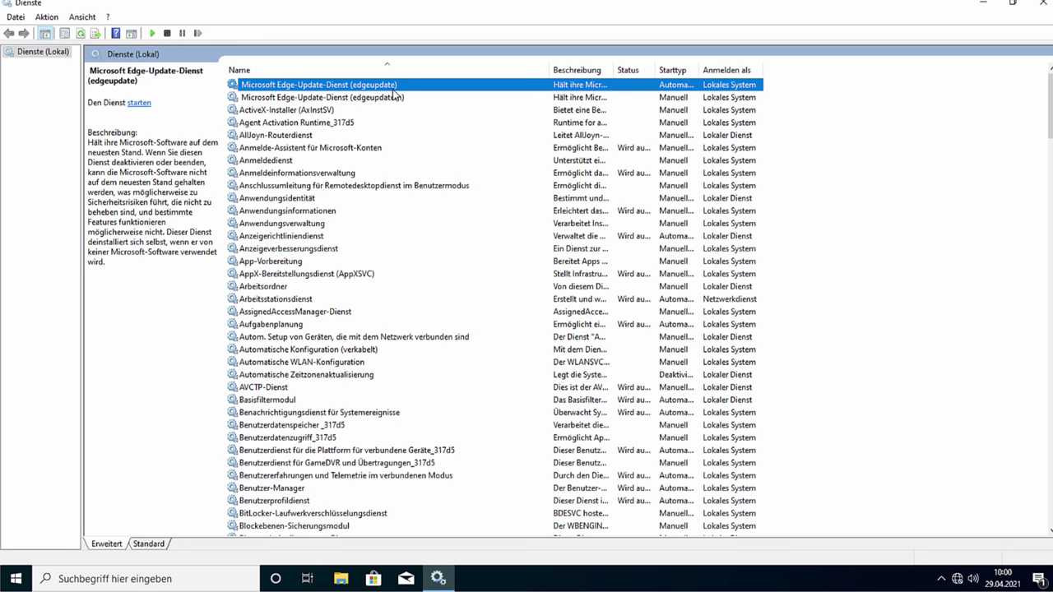
right_click(378, 89)
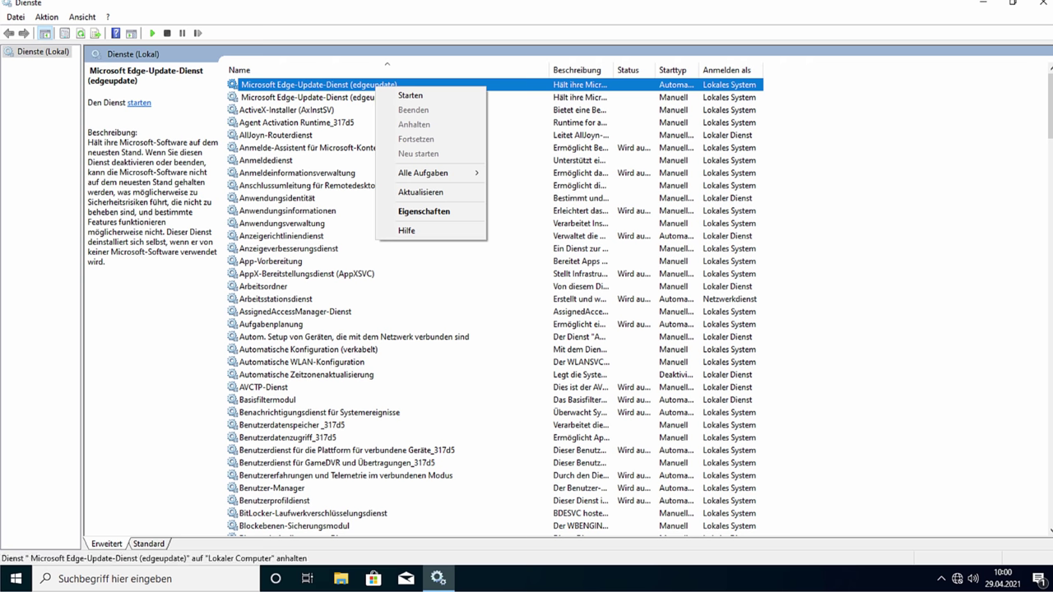
key(Escape)
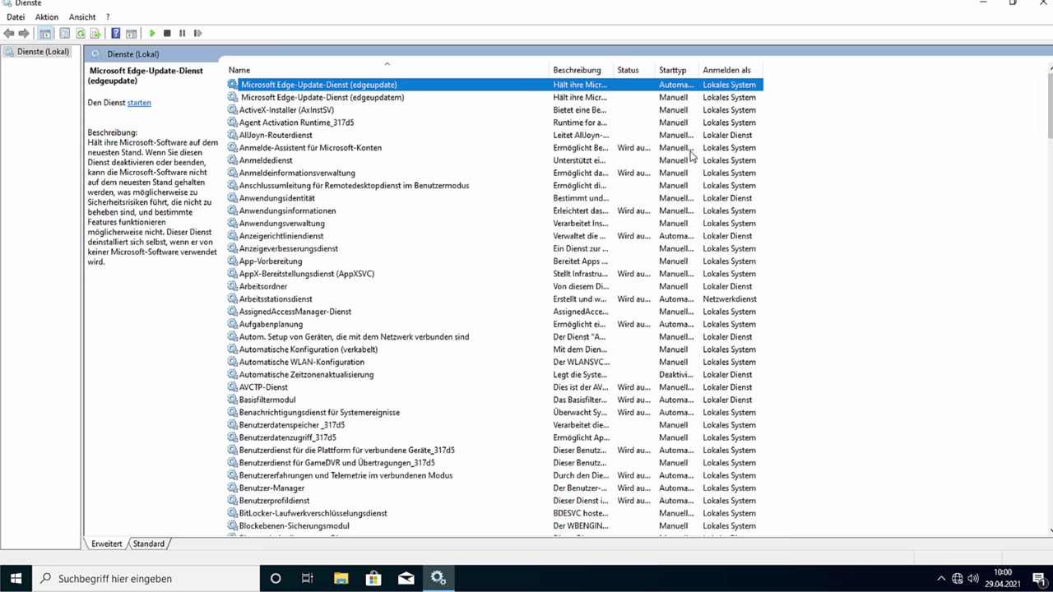
click(318, 112)
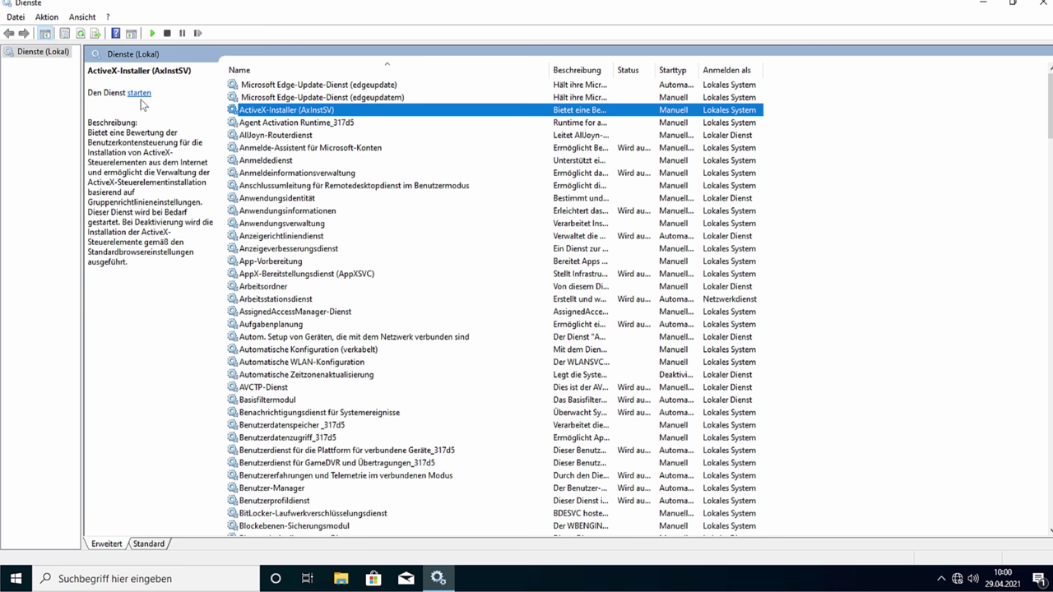
Step: Sort services by Status descending and widen the Status column
click(631, 72)
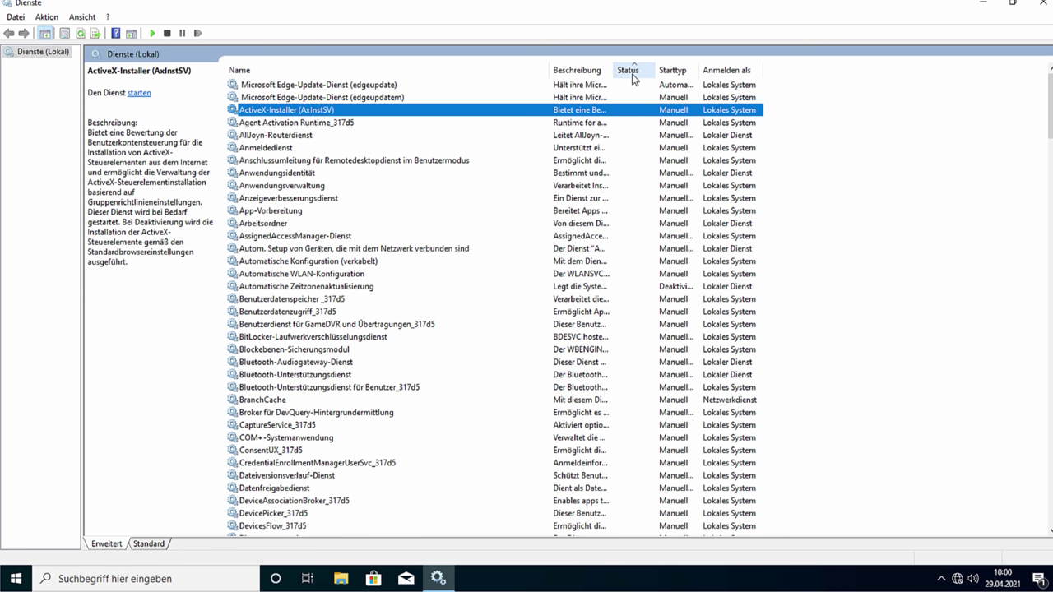
click(631, 72)
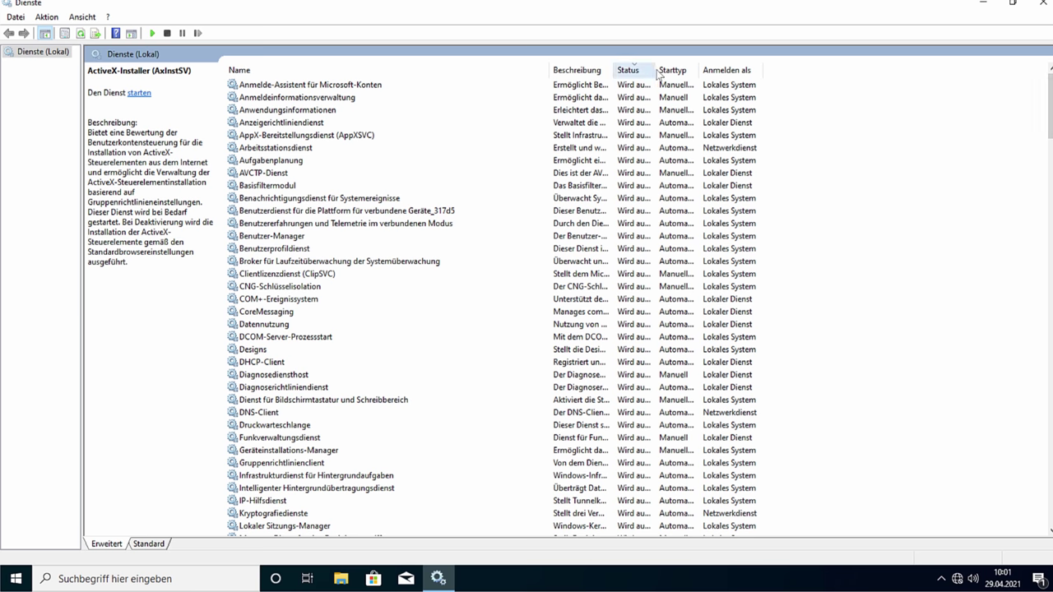
drag(656, 73, 716, 72)
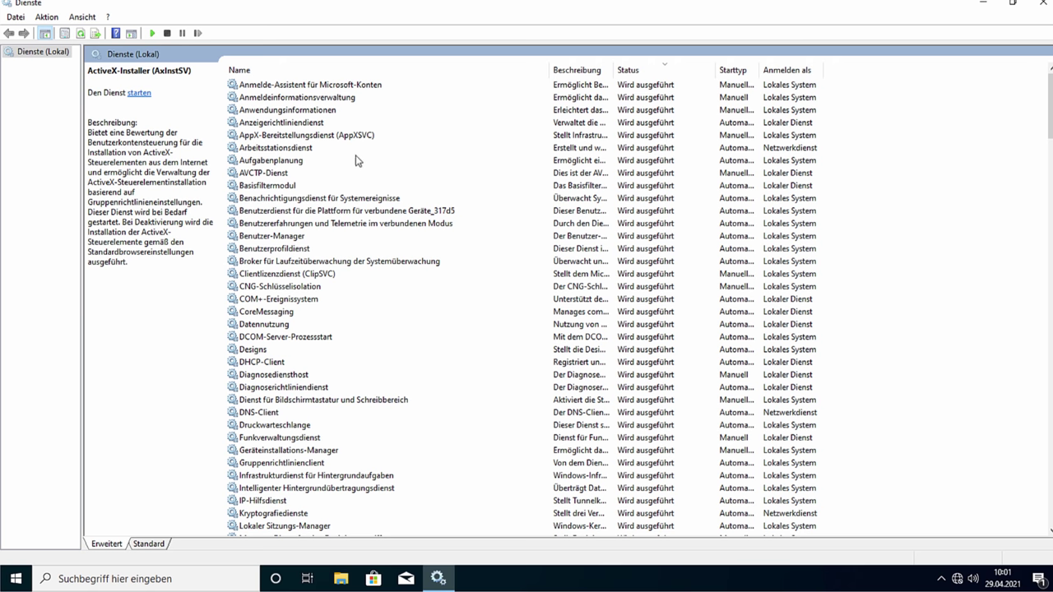
Step: Inspect Anmelde-Assistent actions and the Anmeldeinformationsverwaltung service
right_click(292, 89)
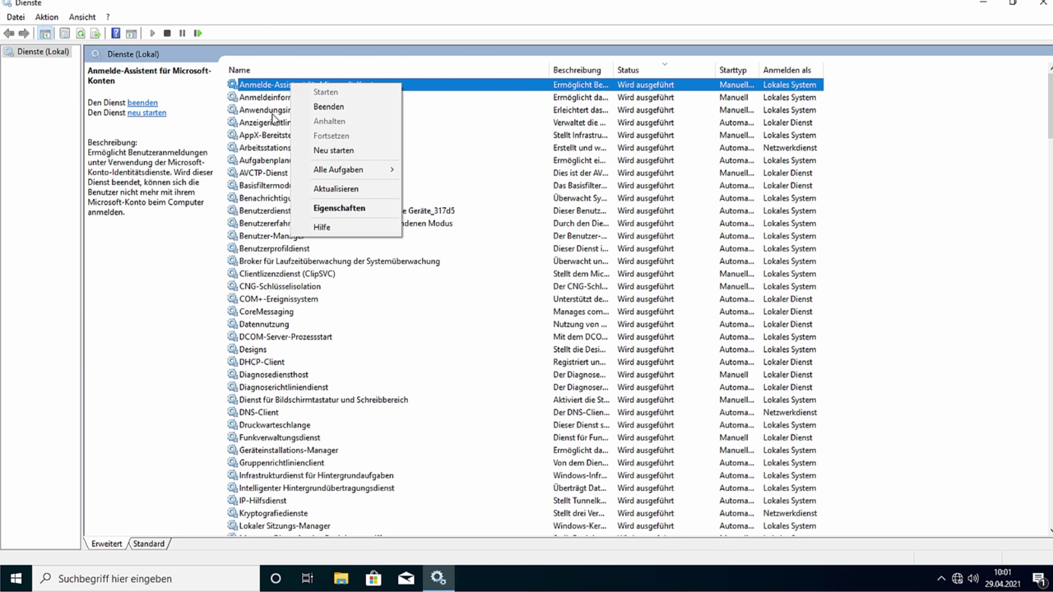
click(178, 310)
click(174, 309)
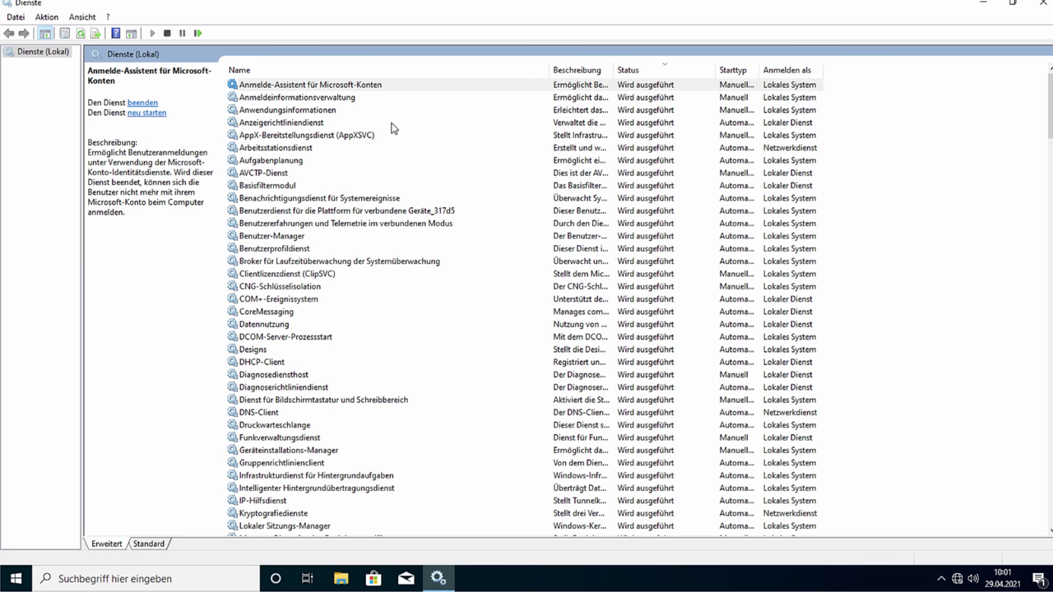
click(329, 87)
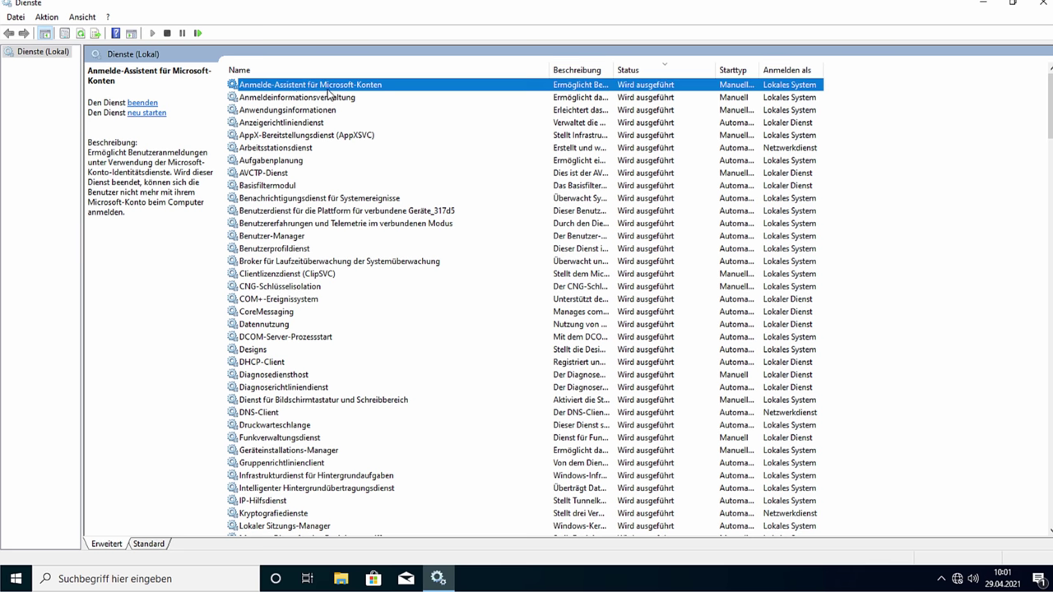
click(324, 100)
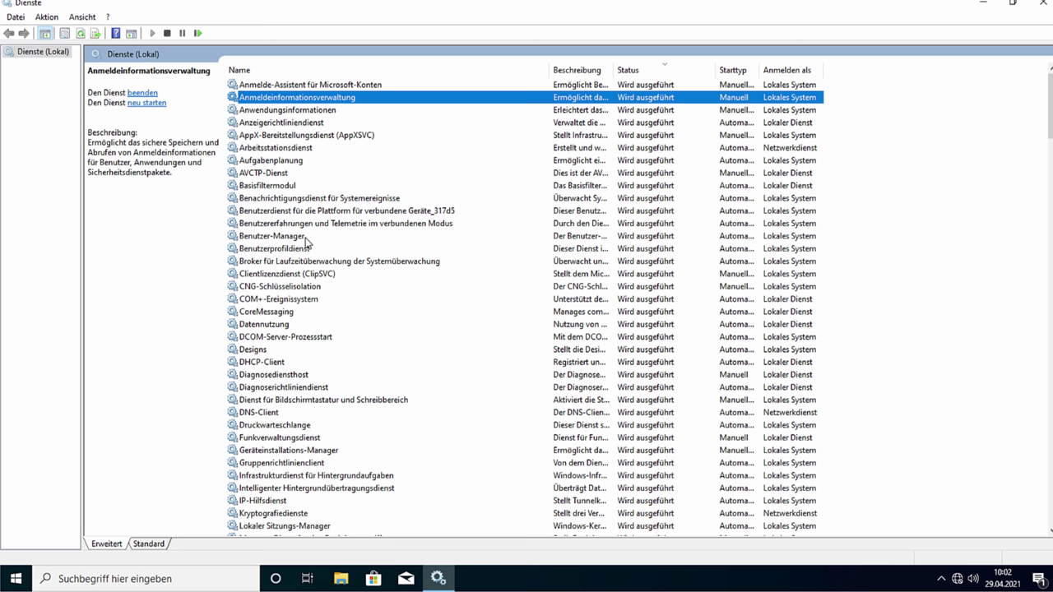
Step: Inspect Druckwarteschlange, Kryptografiedienste and Microsoft Defender Antivirus-Dienst, including Defender's actions
scroll(307, 280, down, 1)
scroll(306, 281, down, 1)
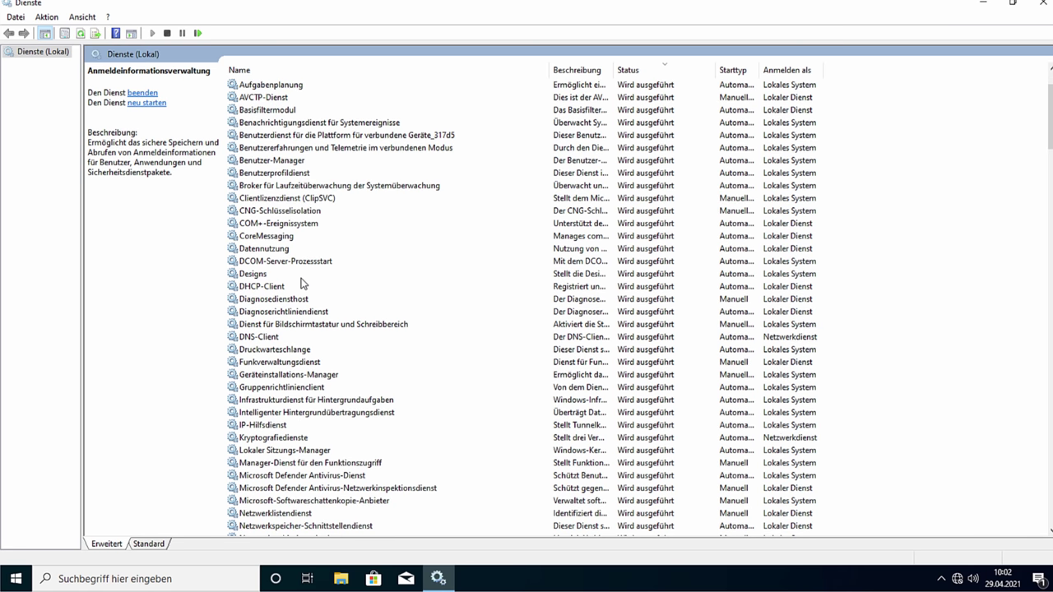
scroll(302, 283, down, 1)
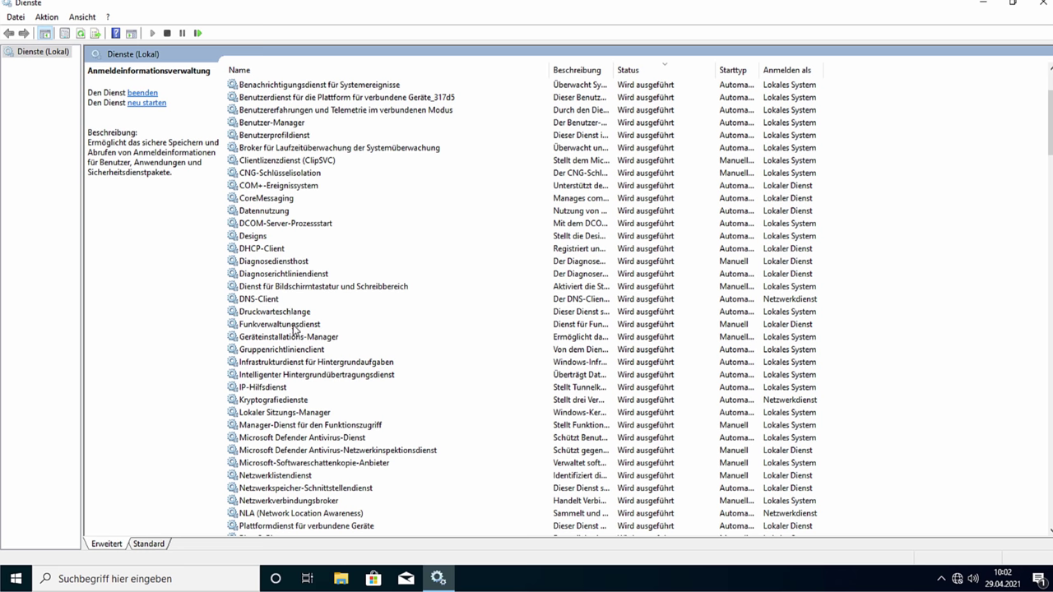
scroll(295, 329, down, 1)
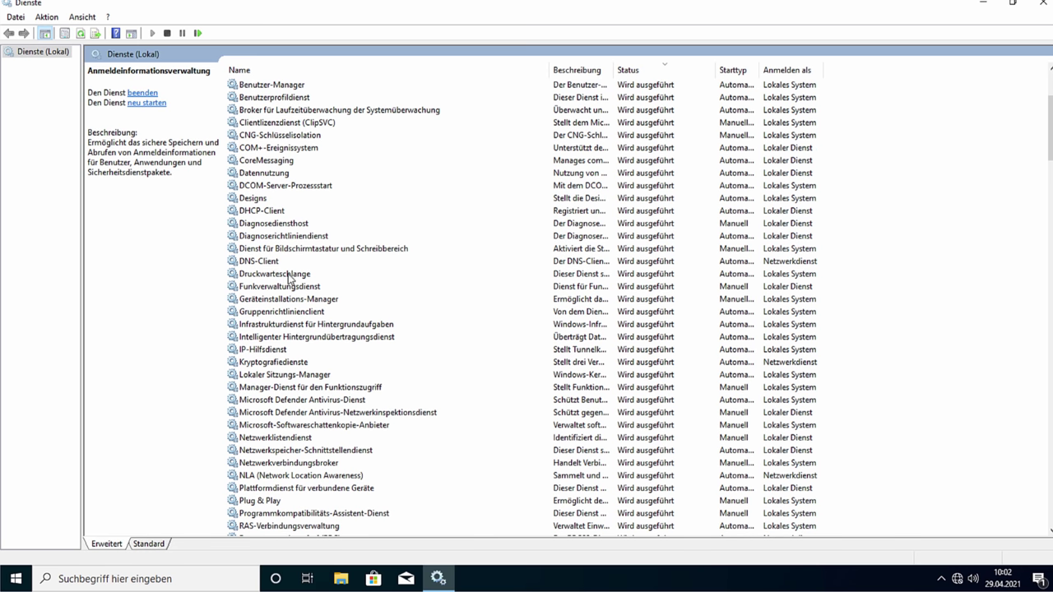
click(289, 276)
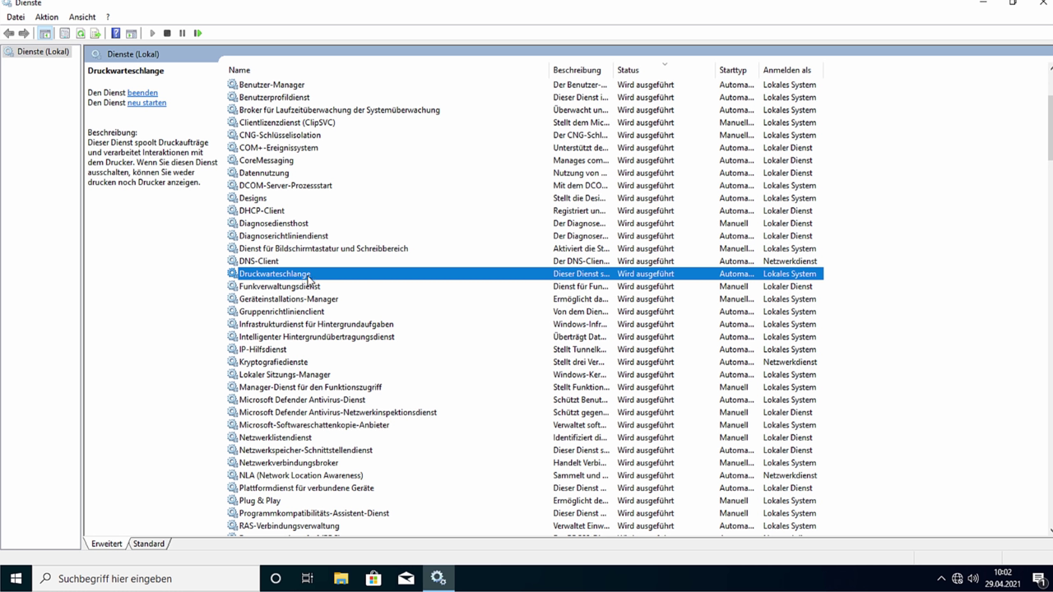
scroll(308, 280, down, 1)
click(303, 322)
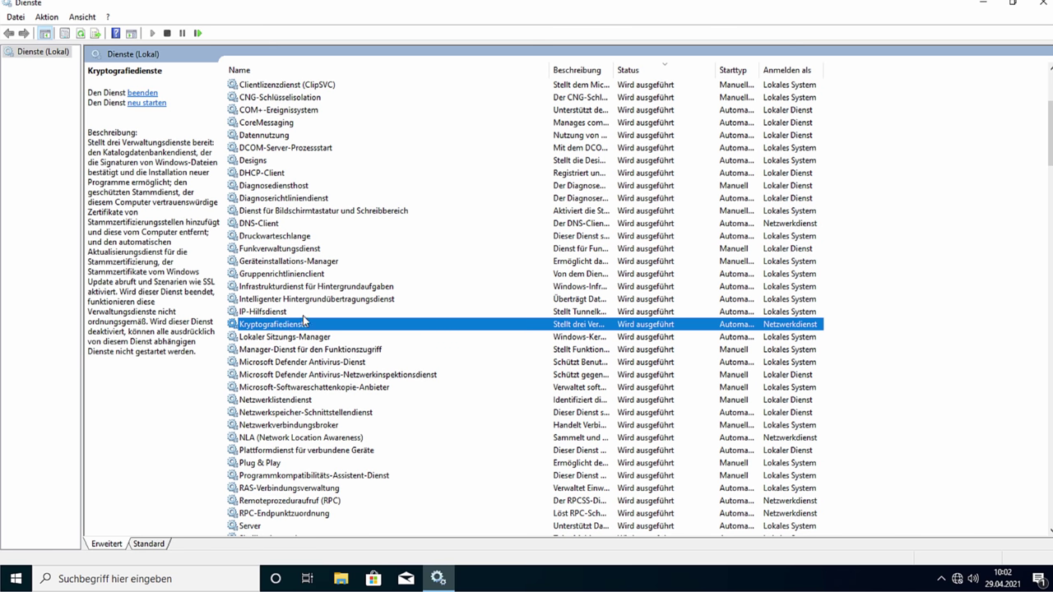
click(359, 361)
scroll(362, 362, down, 1)
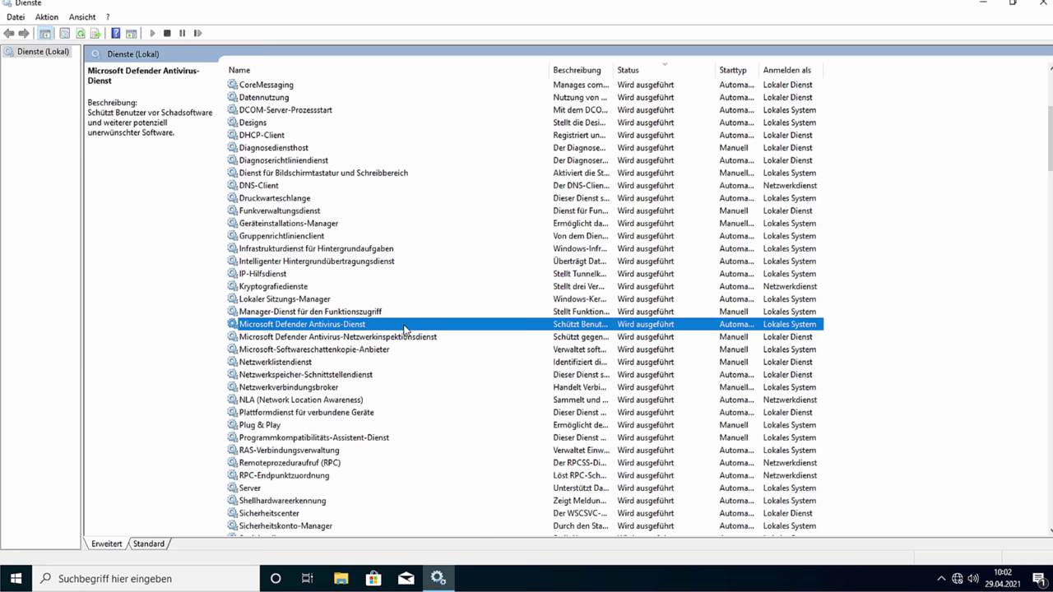
right_click(327, 324)
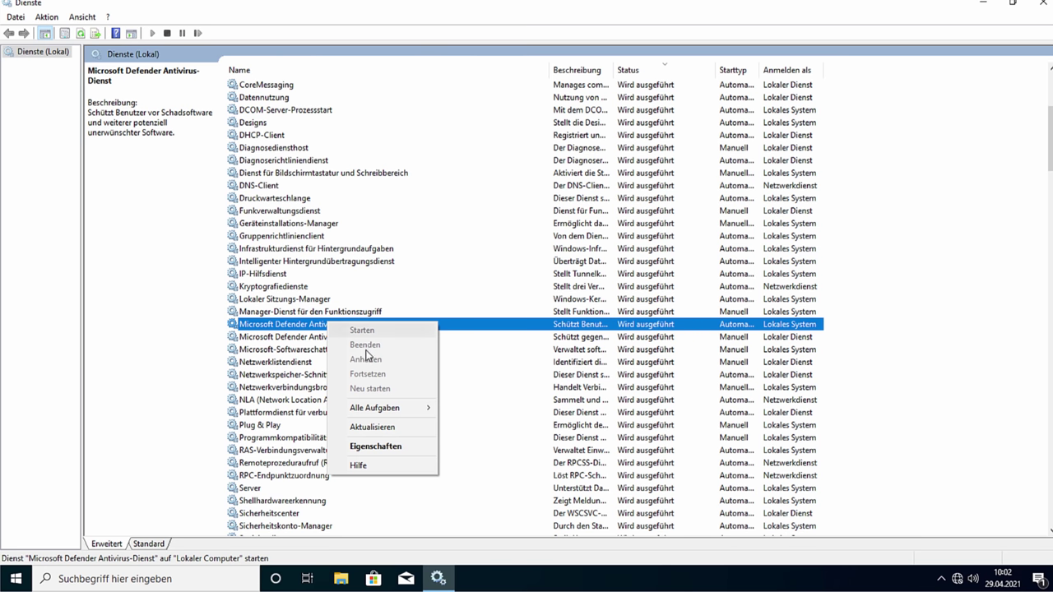
click(173, 348)
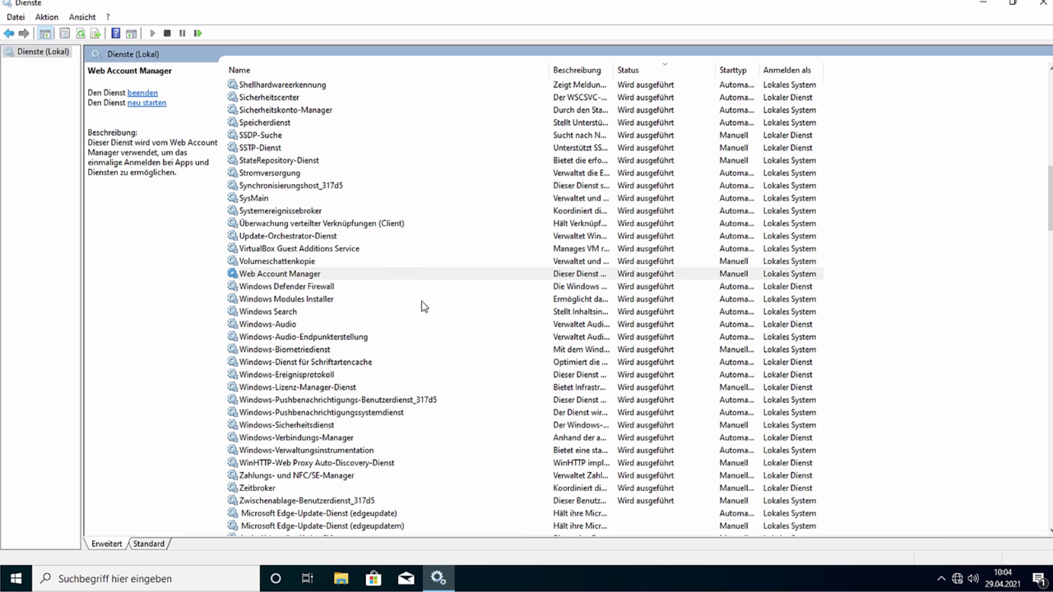
Step: Stop the Windows-Biometriedienst service
click(403, 351)
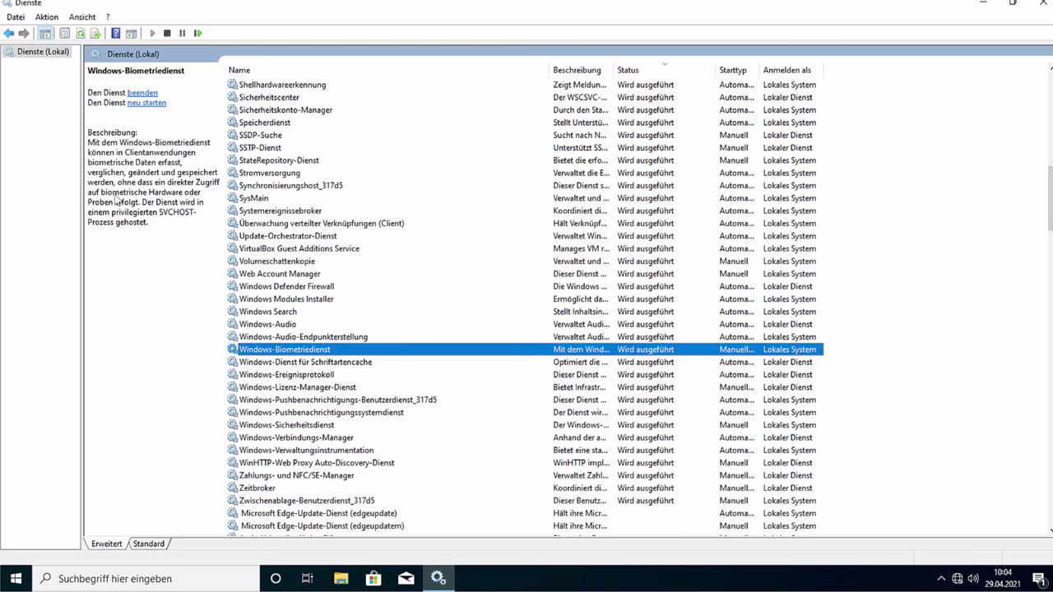
click(142, 93)
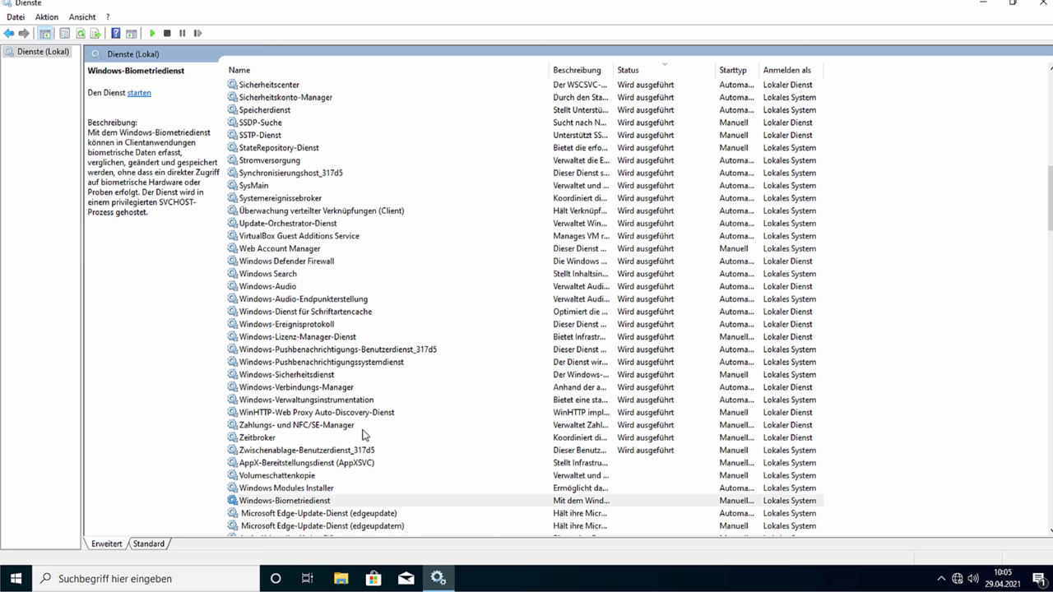
scroll(366, 432, up, 2)
scroll(376, 426, up, 12)
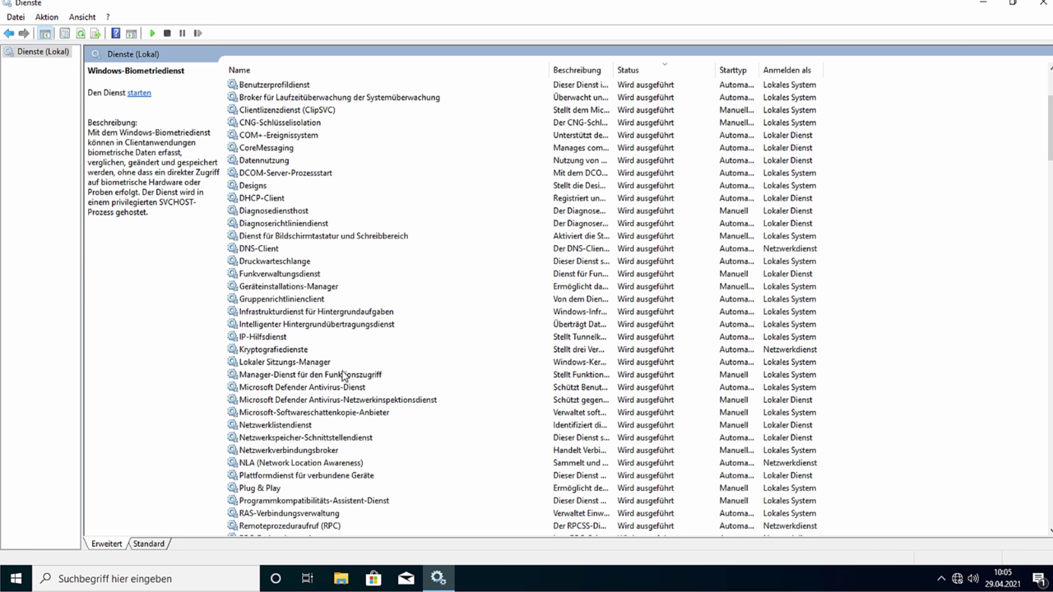
scroll(384, 376, up, 3)
scroll(382, 372, up, 1)
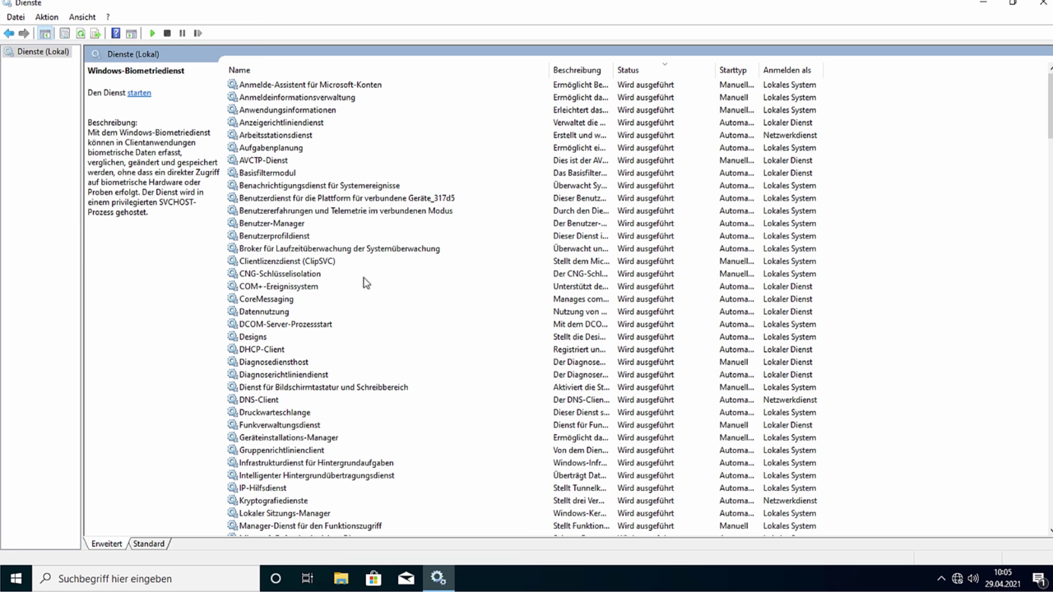
Step: Scroll the services list and close the Dienste console
scroll(361, 278, down, 6)
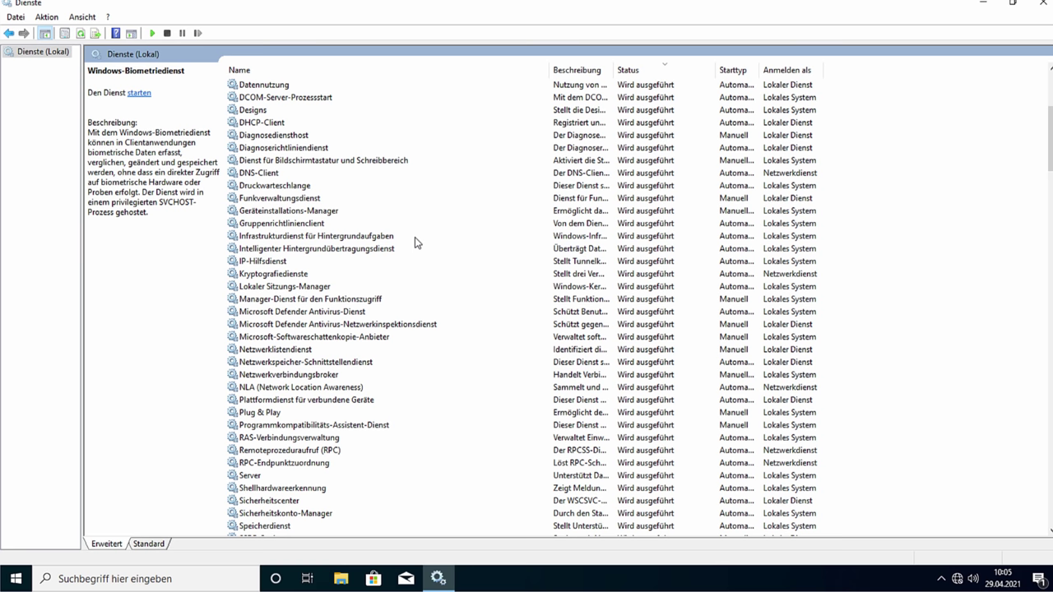
scroll(413, 269, up, 6)
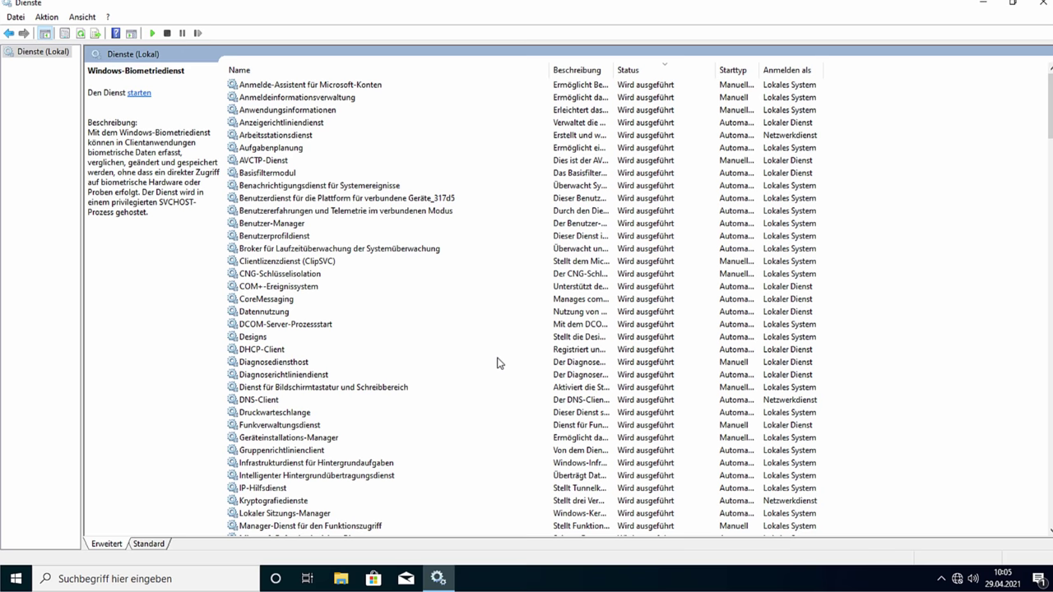
scroll(501, 366, down, 3)
scroll(509, 362, up, 3)
scroll(464, 349, down, 5)
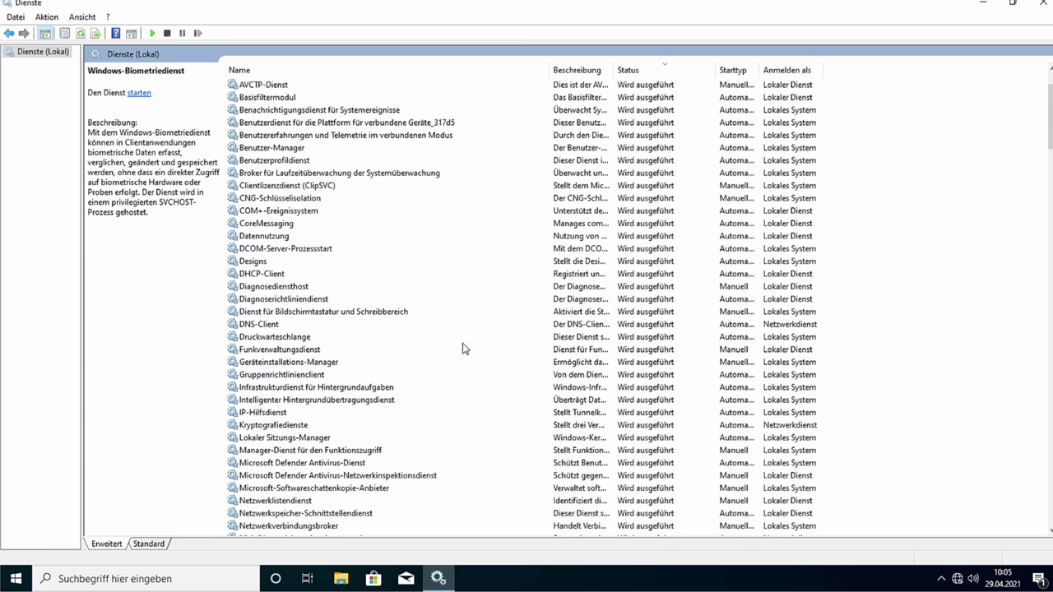
click(1036, 5)
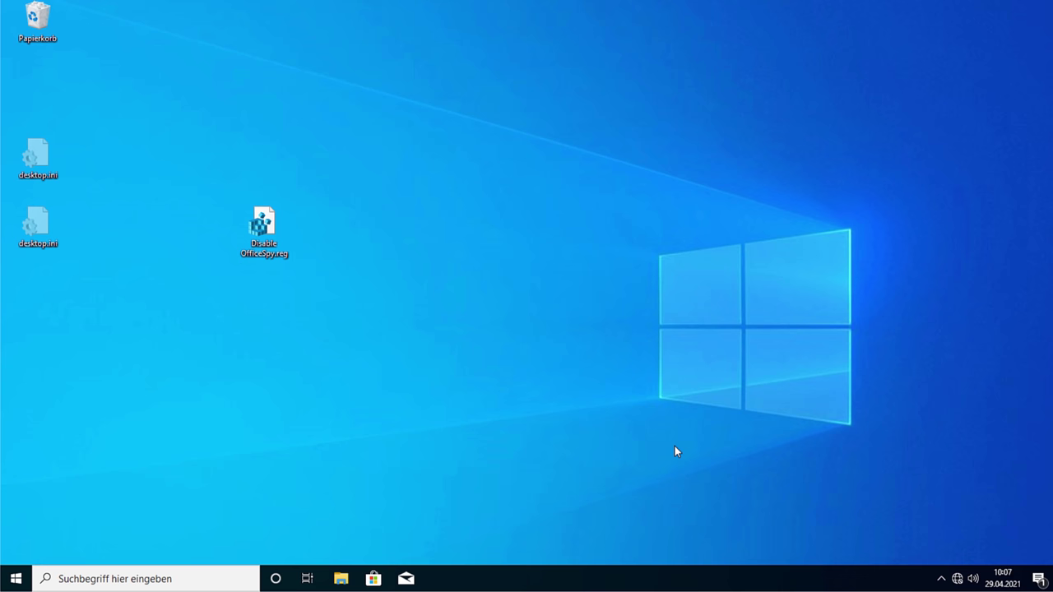
Step: Open BitLocker verwalten via a 'bit' search and turn on BitLocker for C:, hitting the no-TPM error
key(super)
text(bit)
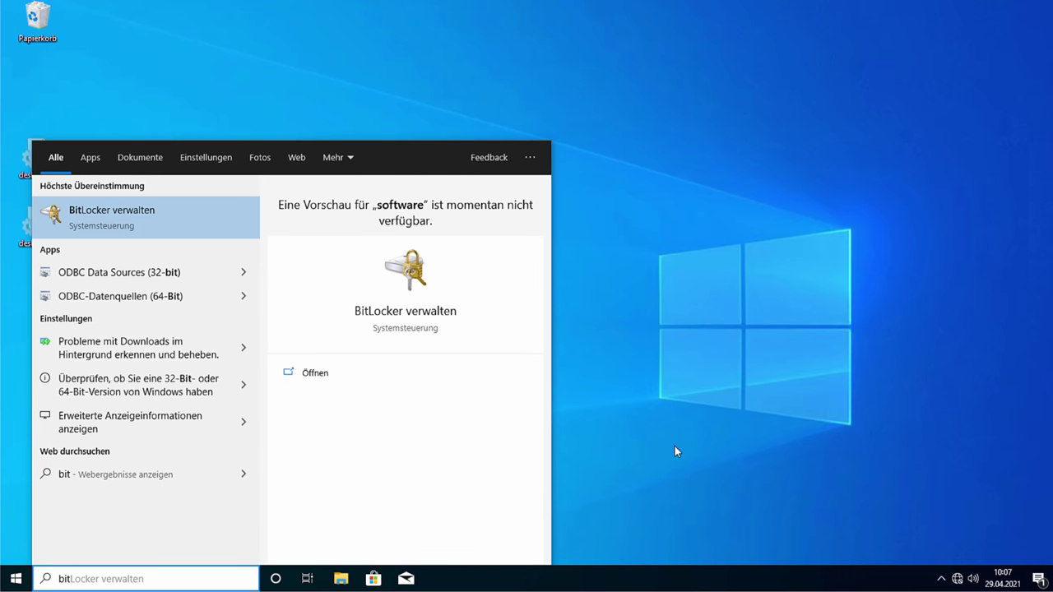
key(Return)
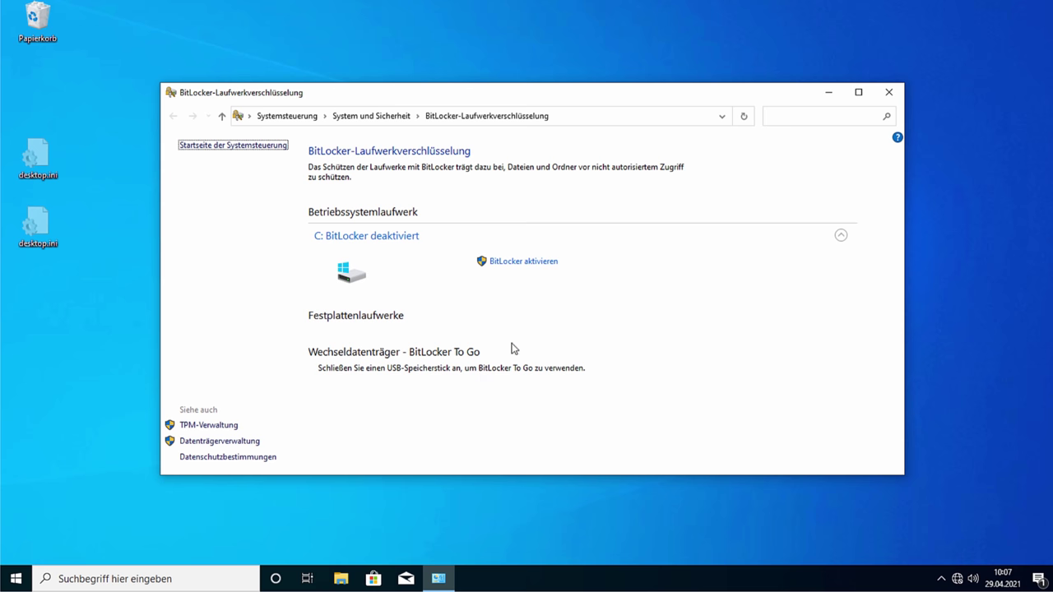
click(506, 262)
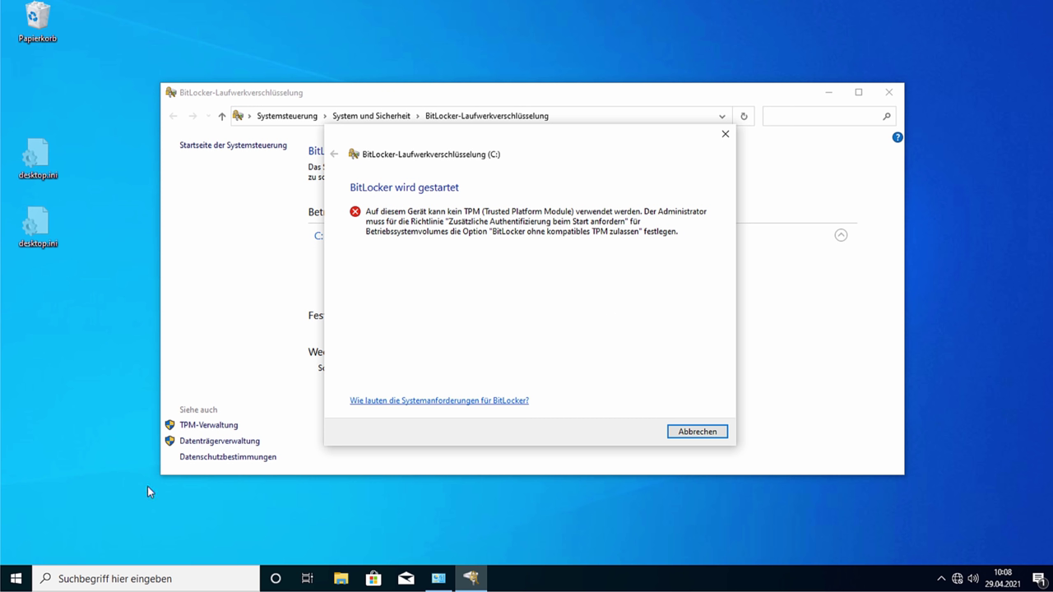
click(92, 541)
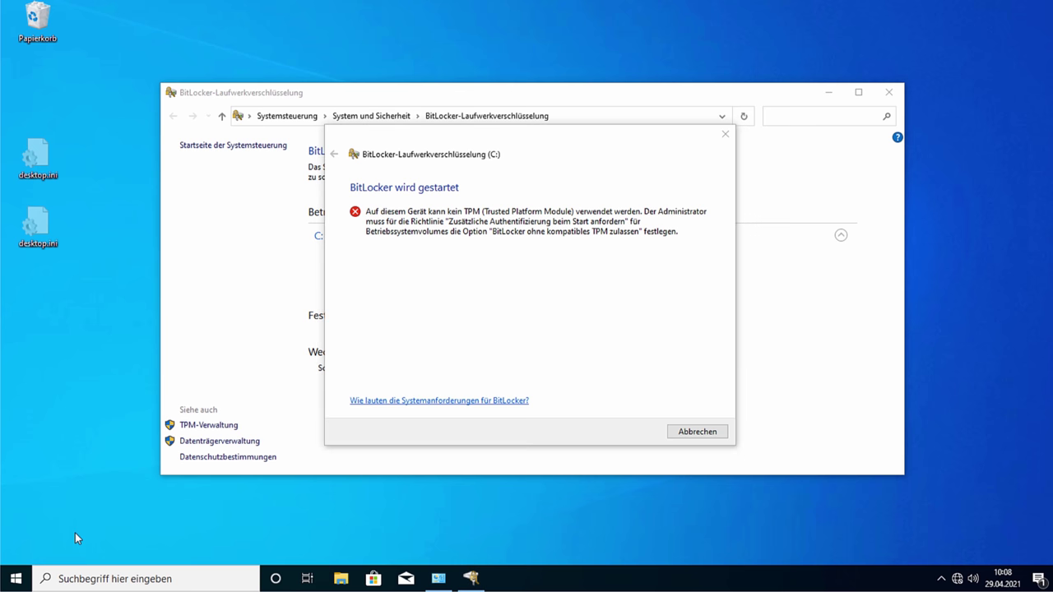
key(super+r)
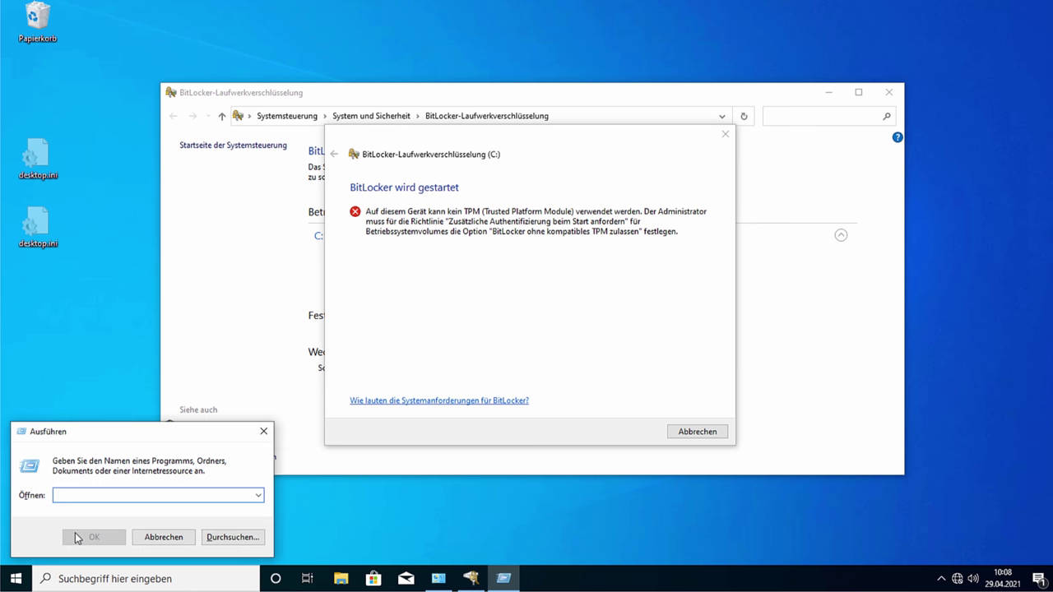
text(regedit.exe)
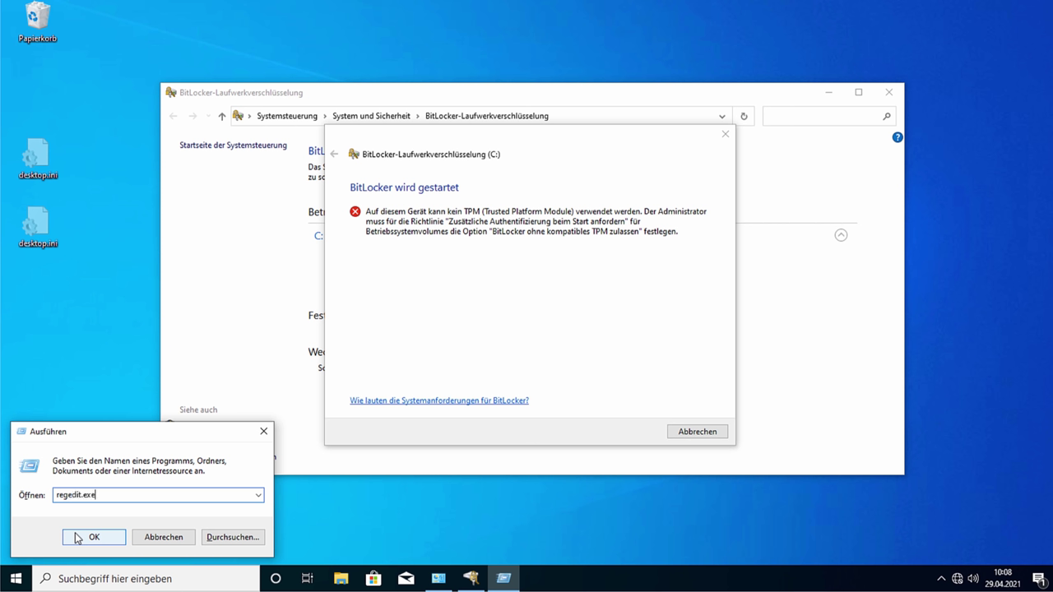
click(76, 539)
click(518, 370)
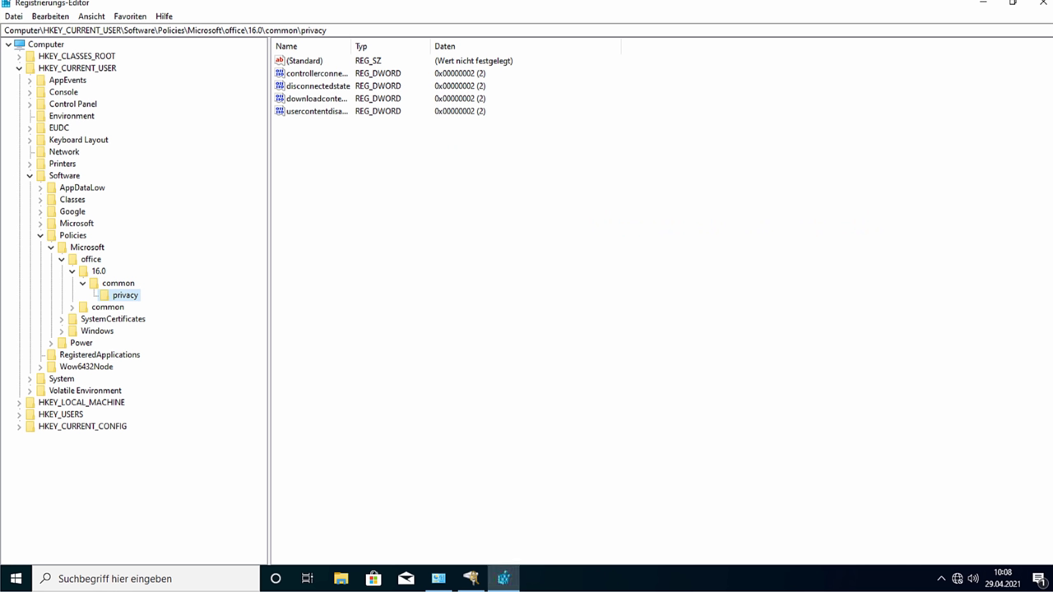
click(1039, 4)
click(115, 393)
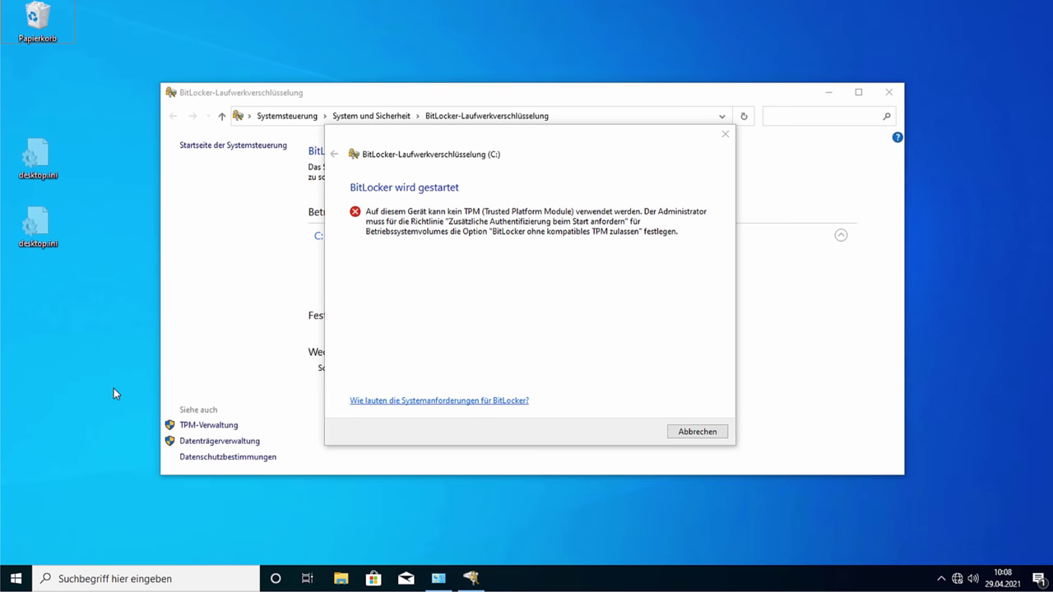
Step: Run gpedit.msc from the Run dialog
key(super+e)
key(super+r)
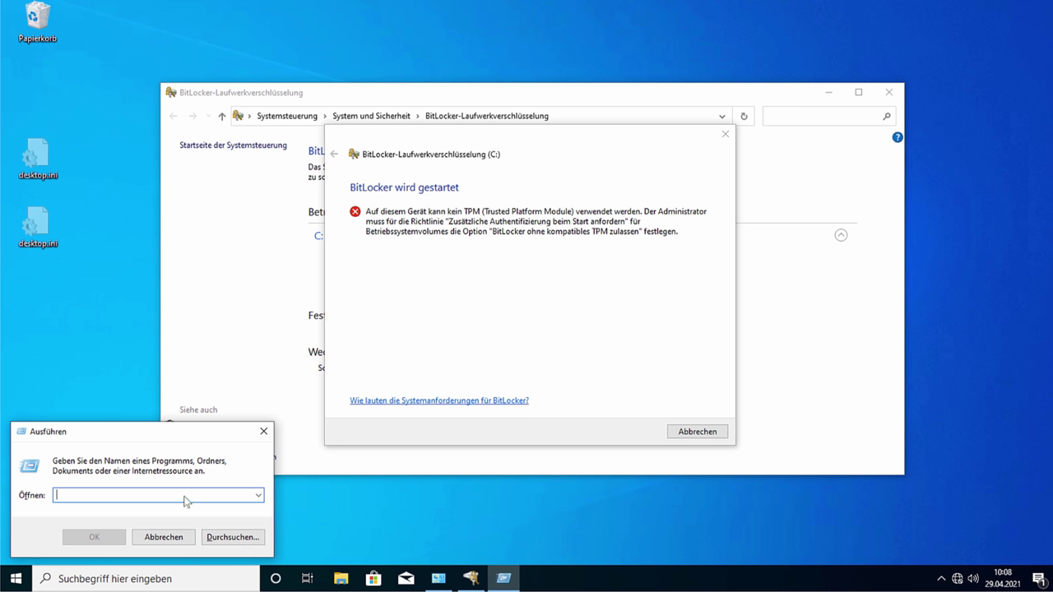
text(gpedit.)
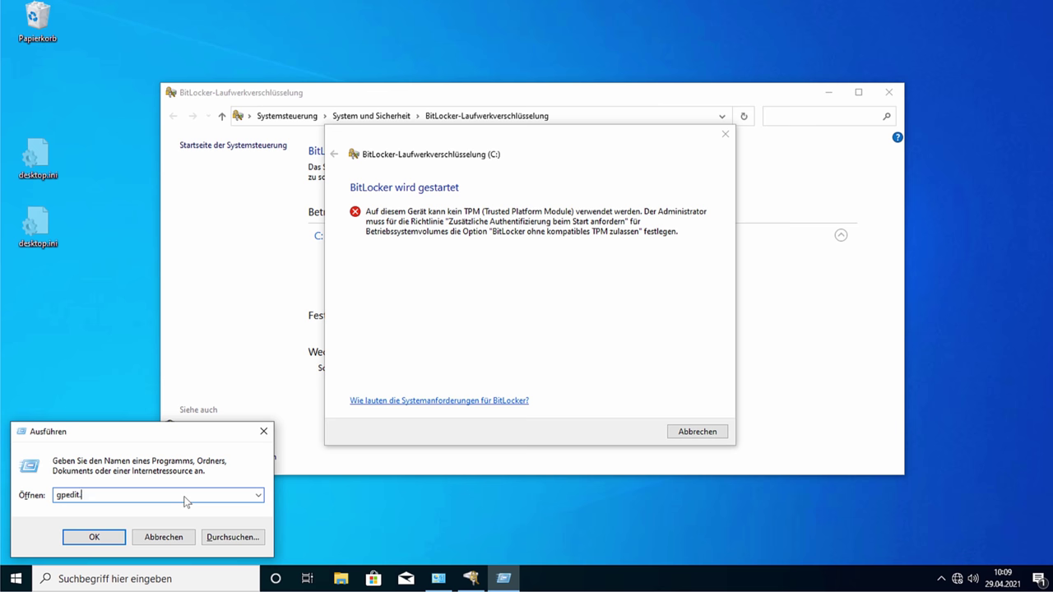
text(msc)
key(Return)
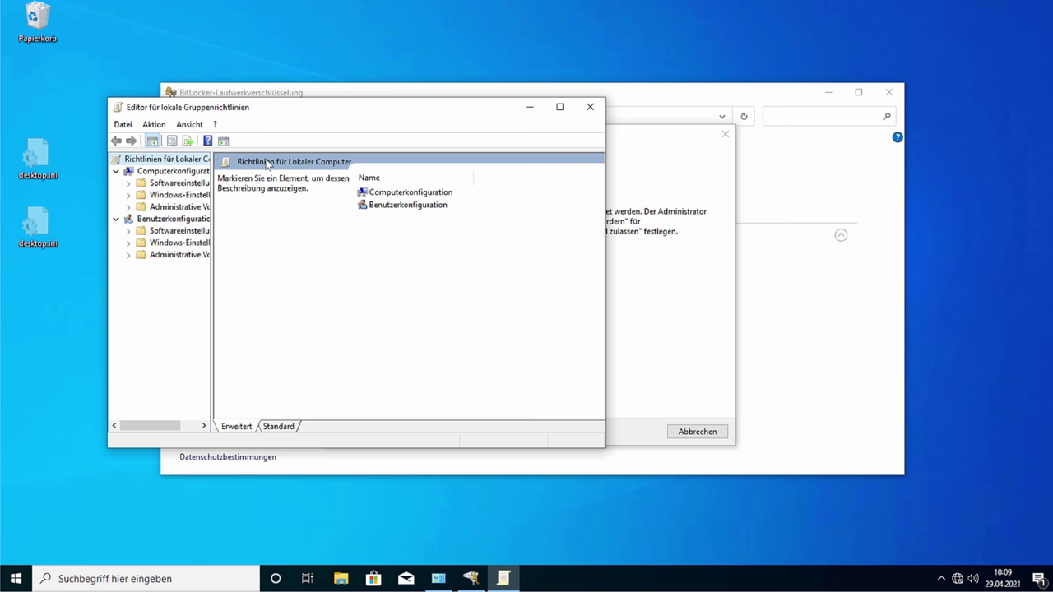
Step: Maximize the editor, widen the tree, and open Administrative Vorlagen > Windows-Komponenten > BitLocker-Laufwerkverschlüsselung
click(560, 108)
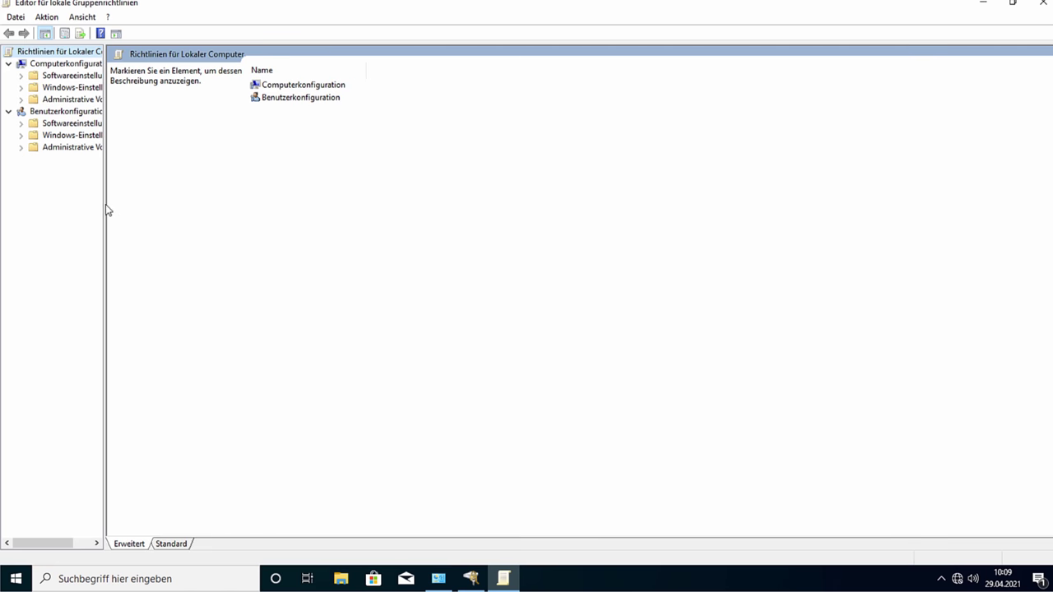
drag(105, 209, 204, 198)
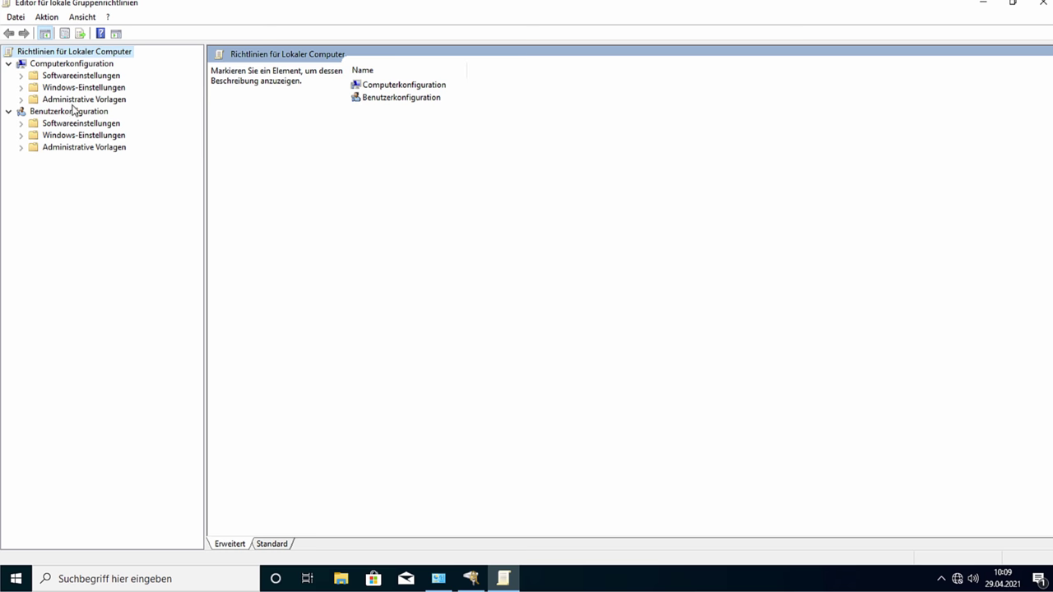
click(87, 100)
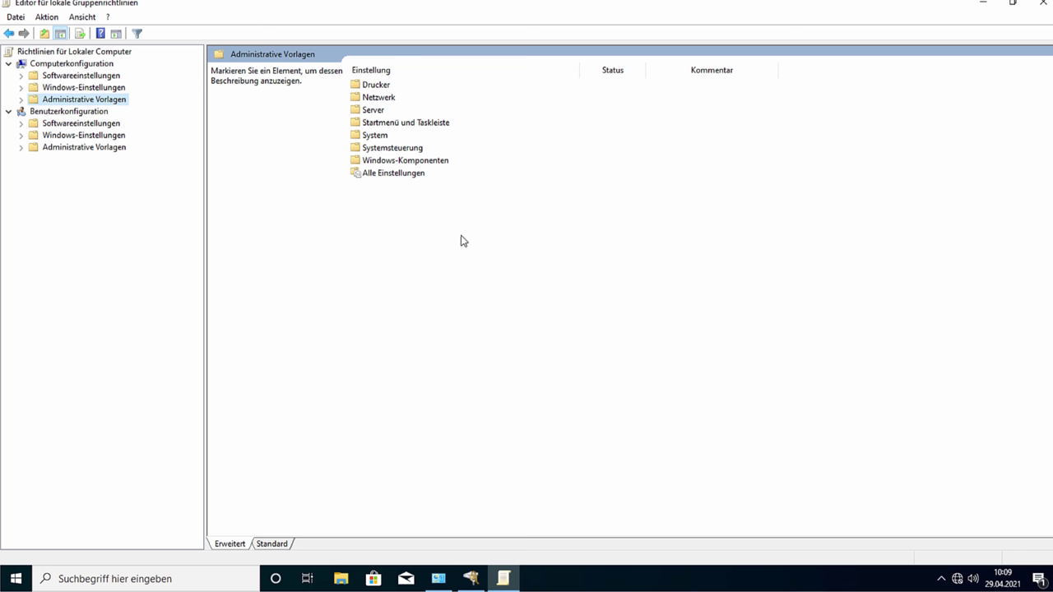
click(23, 99)
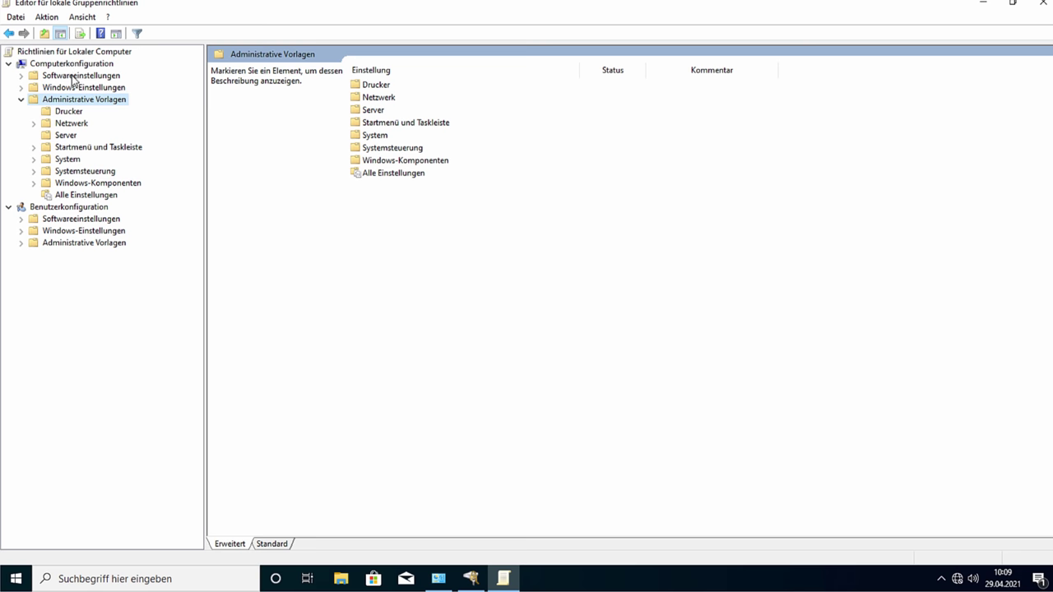
click(33, 185)
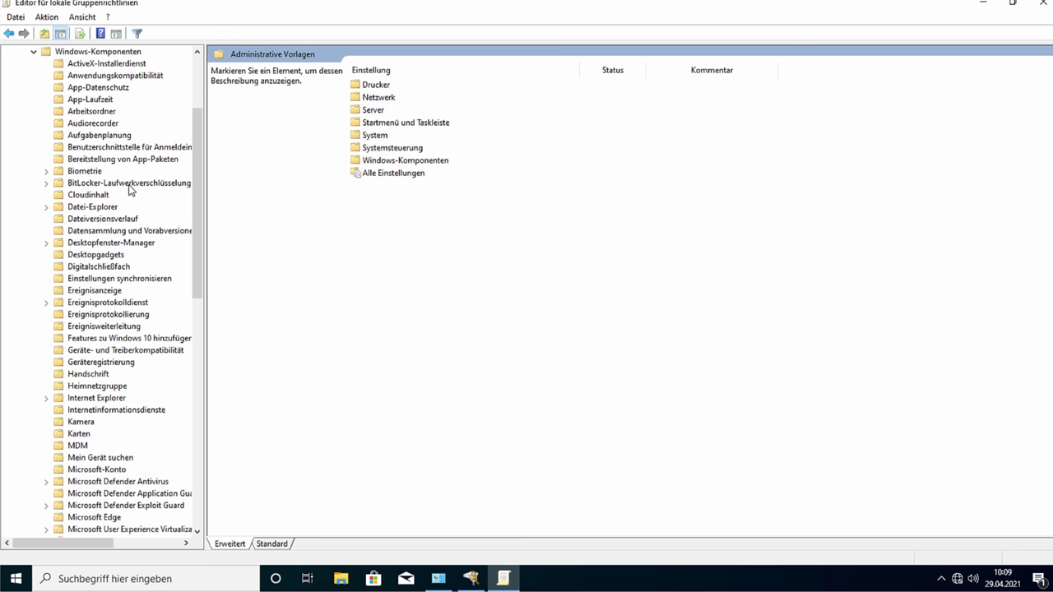
click(103, 52)
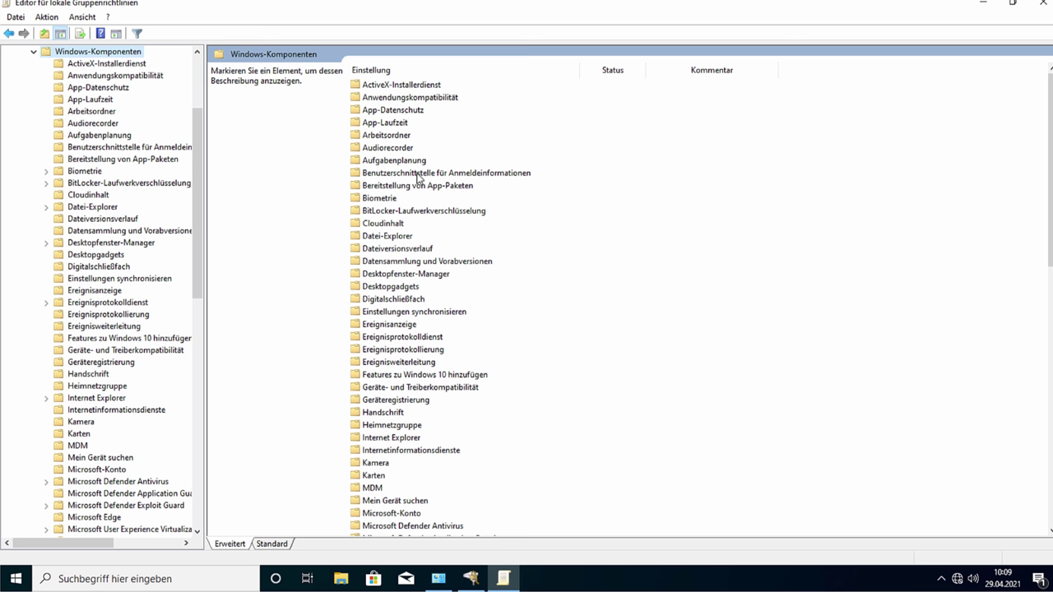
double_click(389, 212)
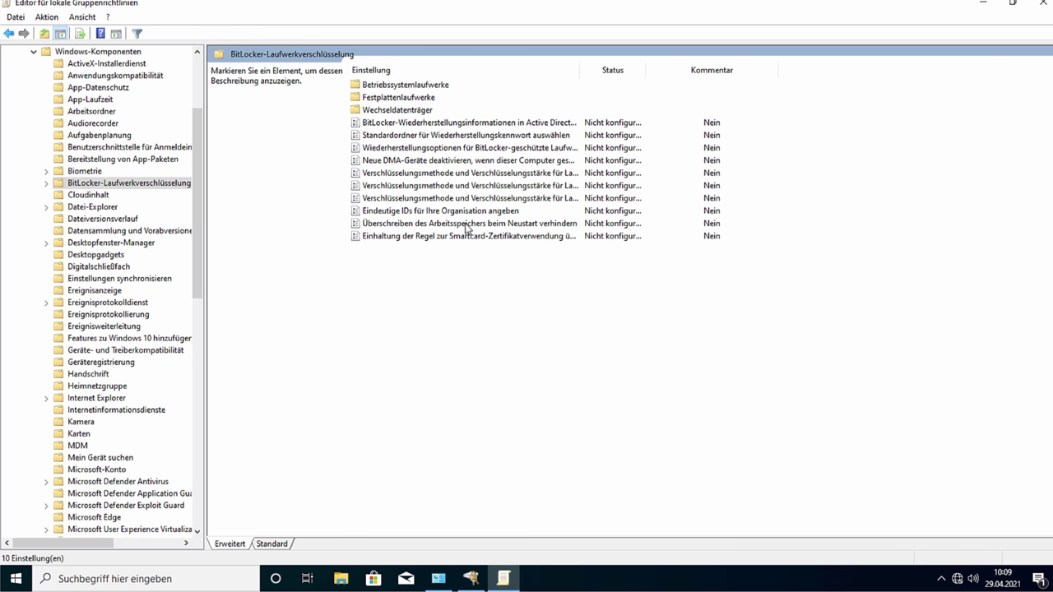
Step: Widen the Status column and read through the BitLocker policy descriptions
double_click(645, 70)
drag(668, 70, 721, 74)
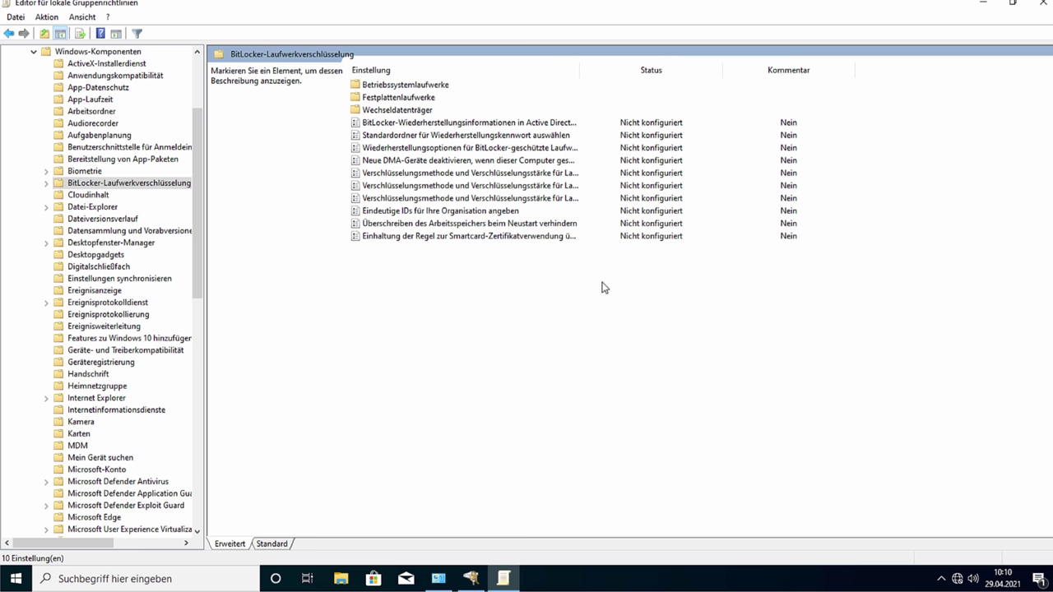
click(365, 123)
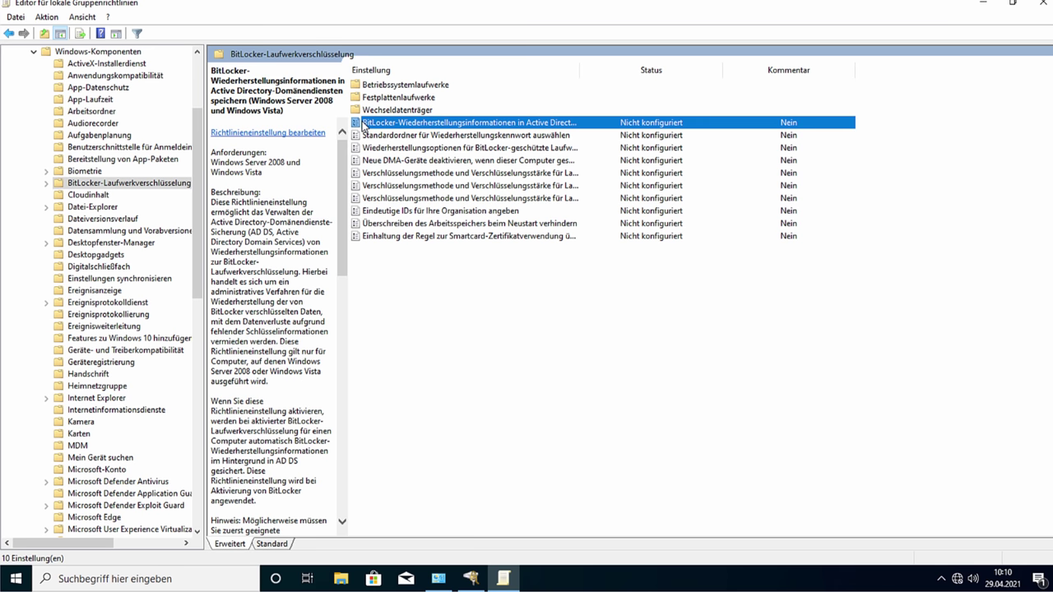
scroll(267, 249, up, 10)
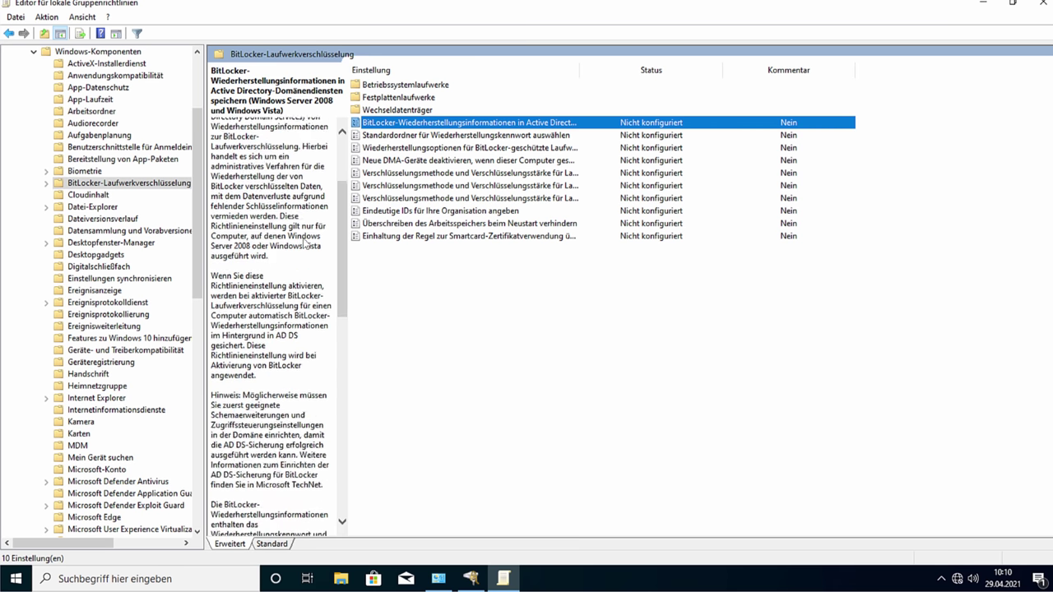
click(426, 136)
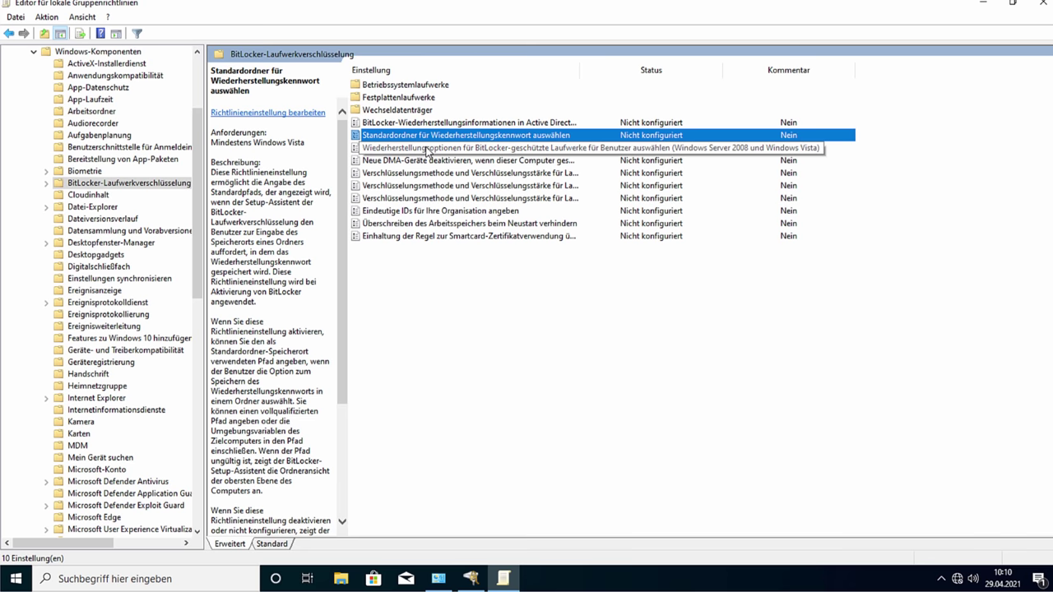
click(437, 150)
click(434, 162)
click(438, 173)
click(444, 185)
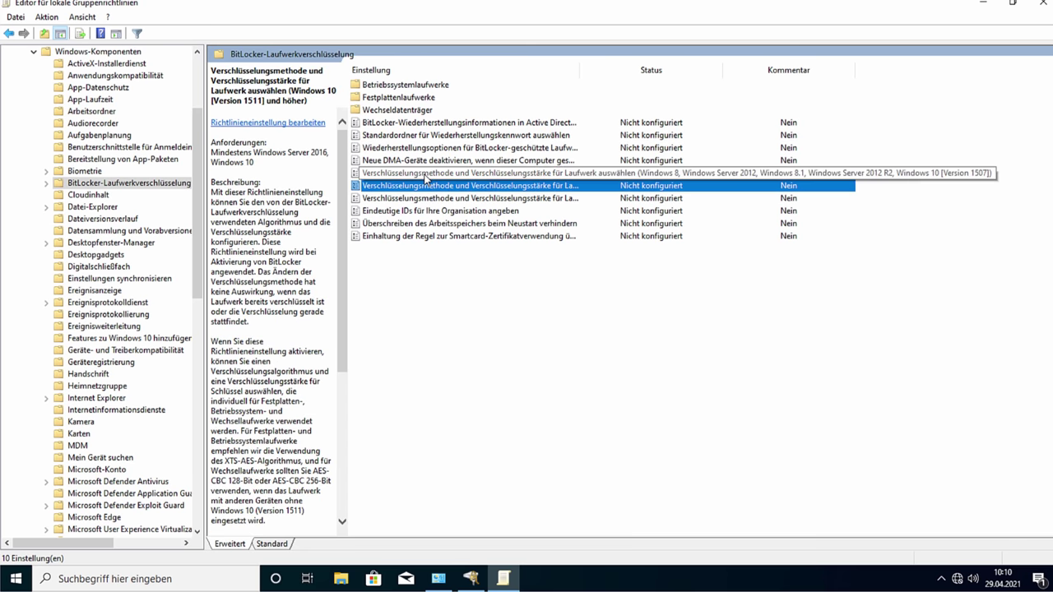
Step: Open and cancel the encryption method policy, then open Betriebssystemlaufwerke
double_click(424, 175)
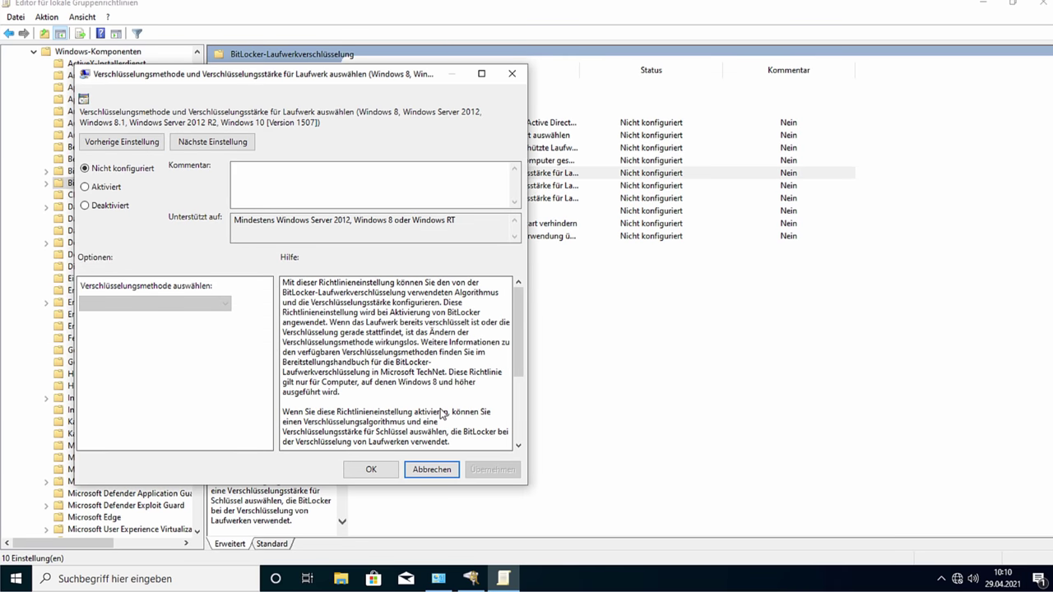
scroll(444, 399, down, 5)
click(442, 471)
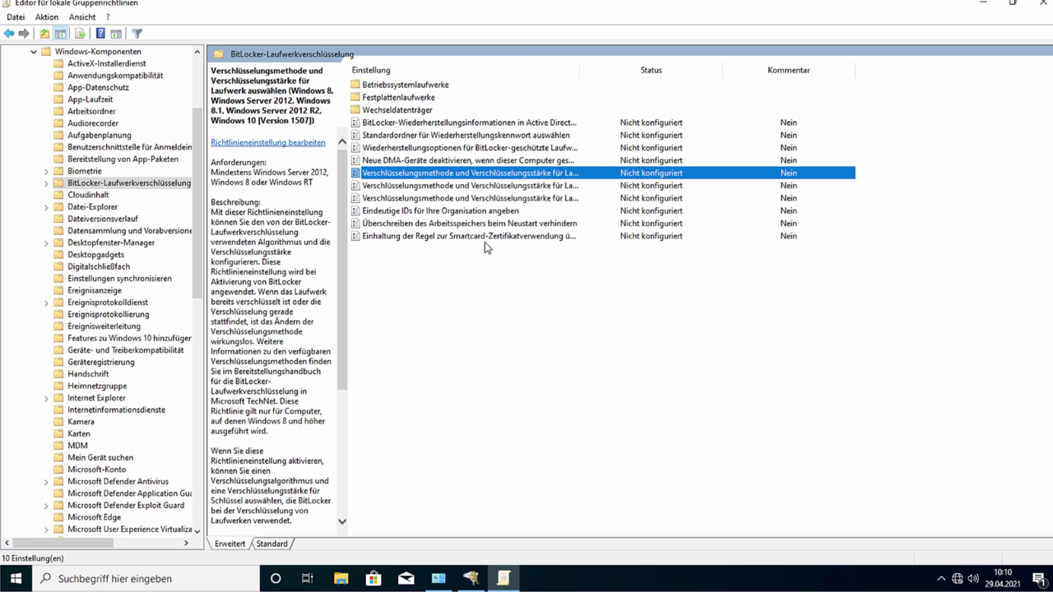
double_click(403, 86)
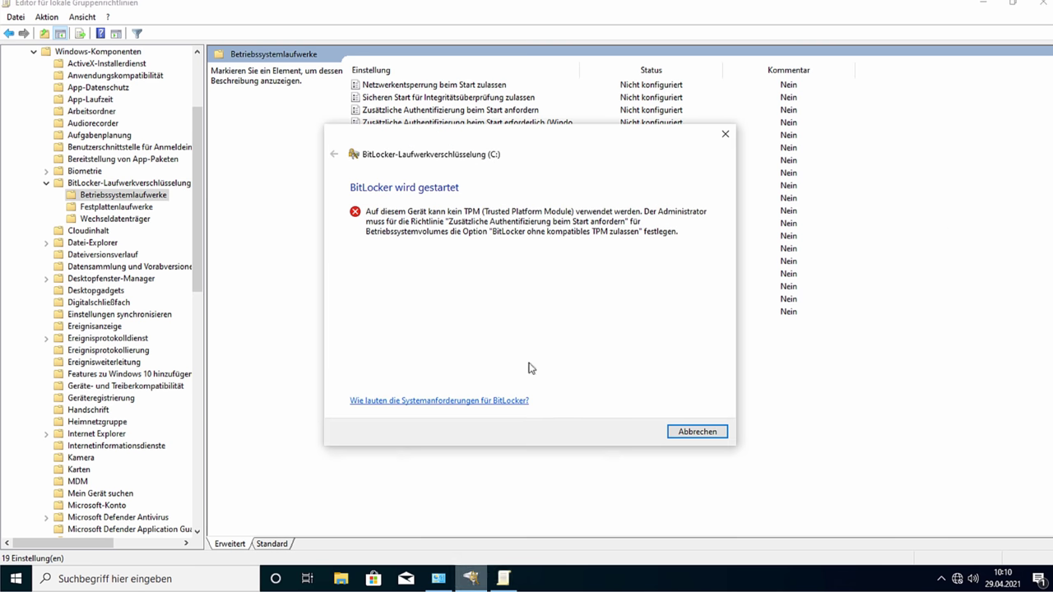
Step: Set 'Zusätzliche Authentifizierung beim Start anfordern' to Aktiviert with 'BitLocker ohne kompatibles TPM zulassen' checked
key(Escape)
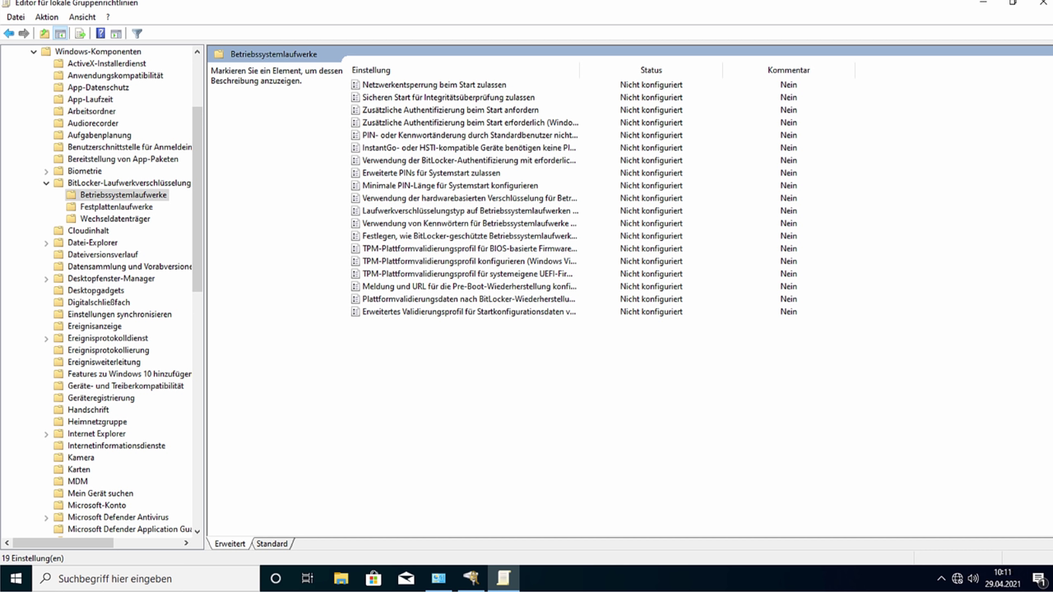
click(443, 111)
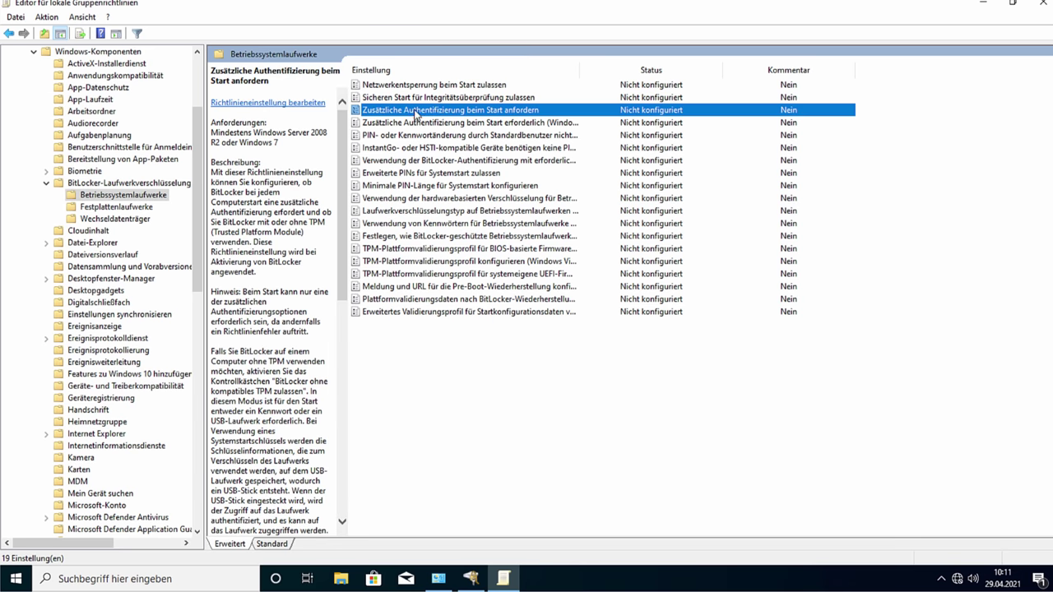
double_click(416, 113)
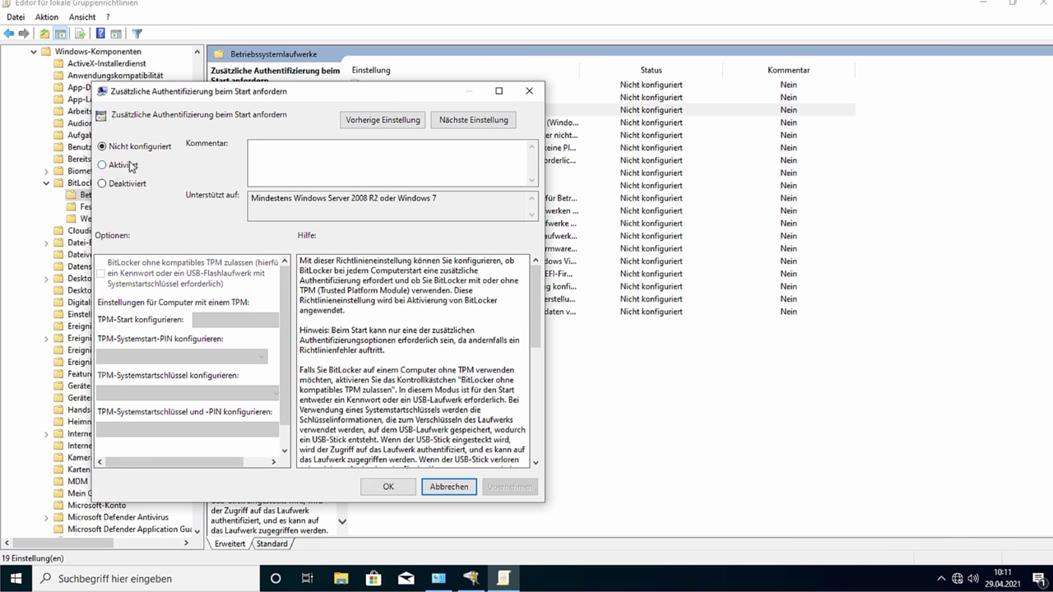
click(126, 166)
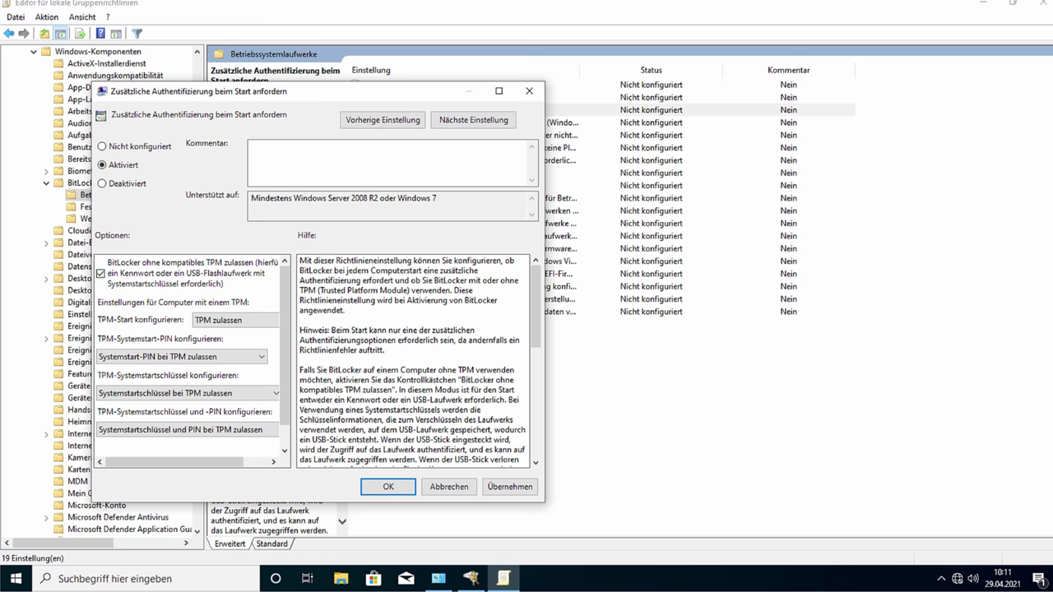
click(470, 578)
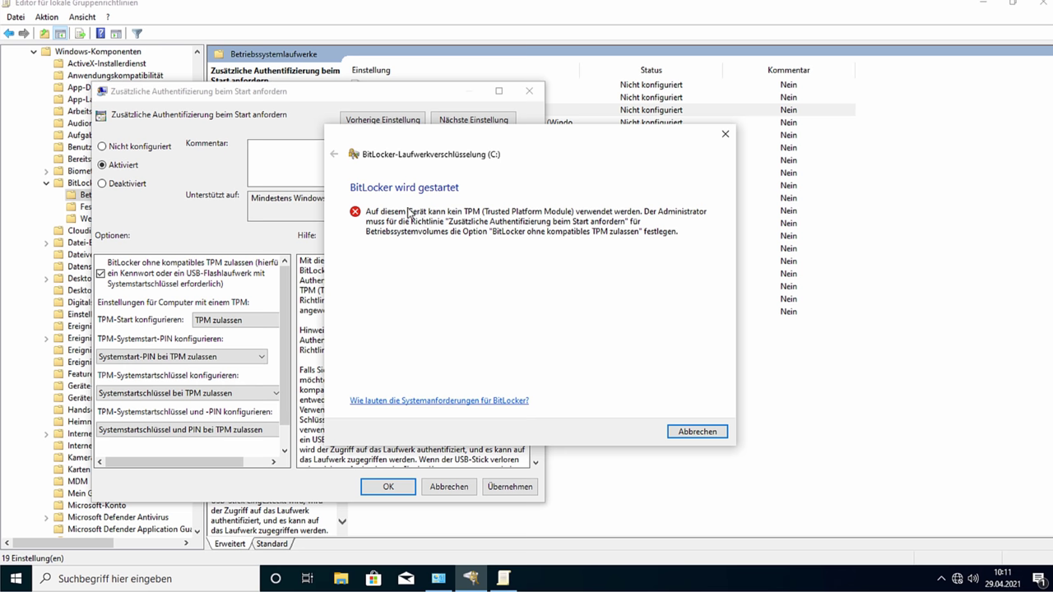
click(339, 103)
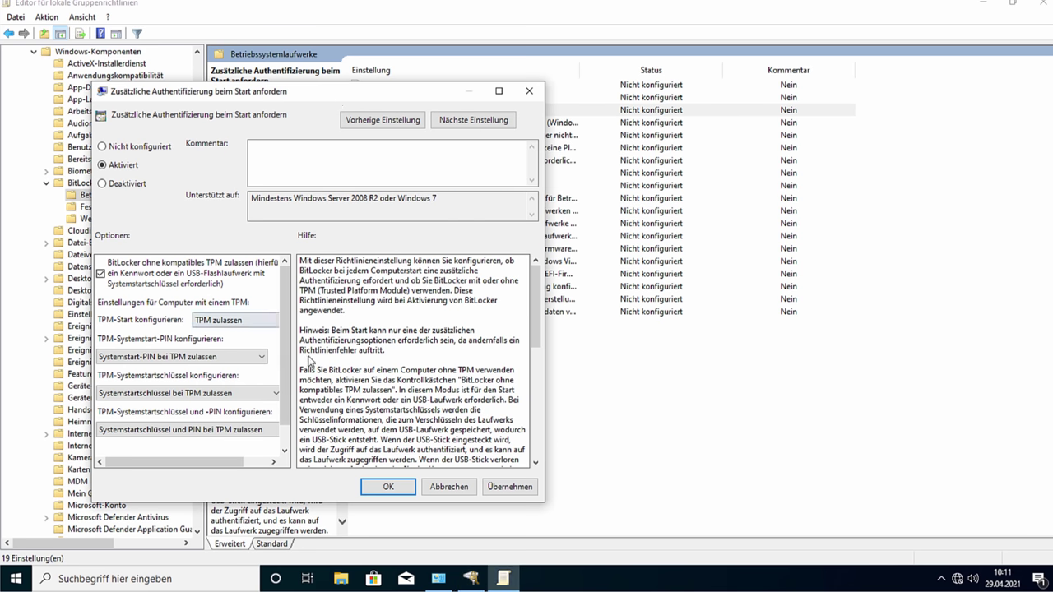
drag(547, 393, 899, 422)
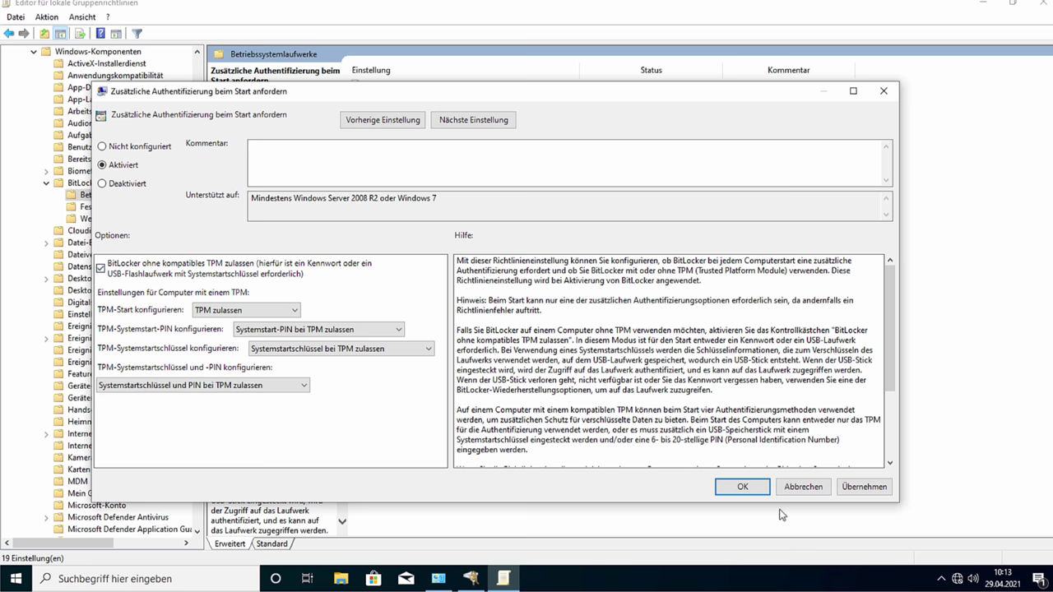
click(754, 488)
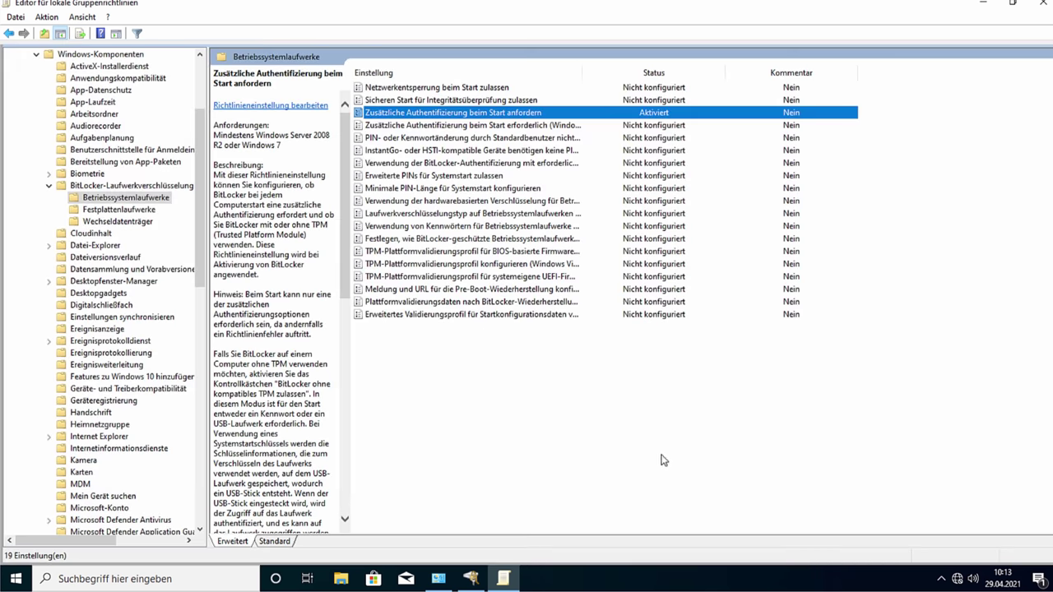
Step: Dismiss the TPM error and start BitLocker activation for C: from the encryption overview
click(483, 580)
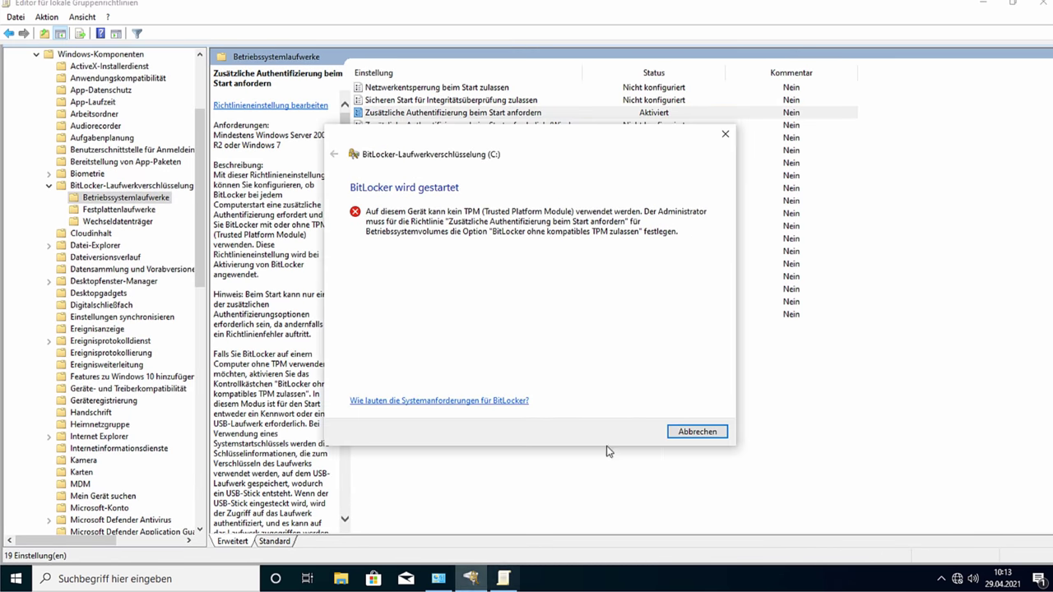
click(687, 434)
click(442, 580)
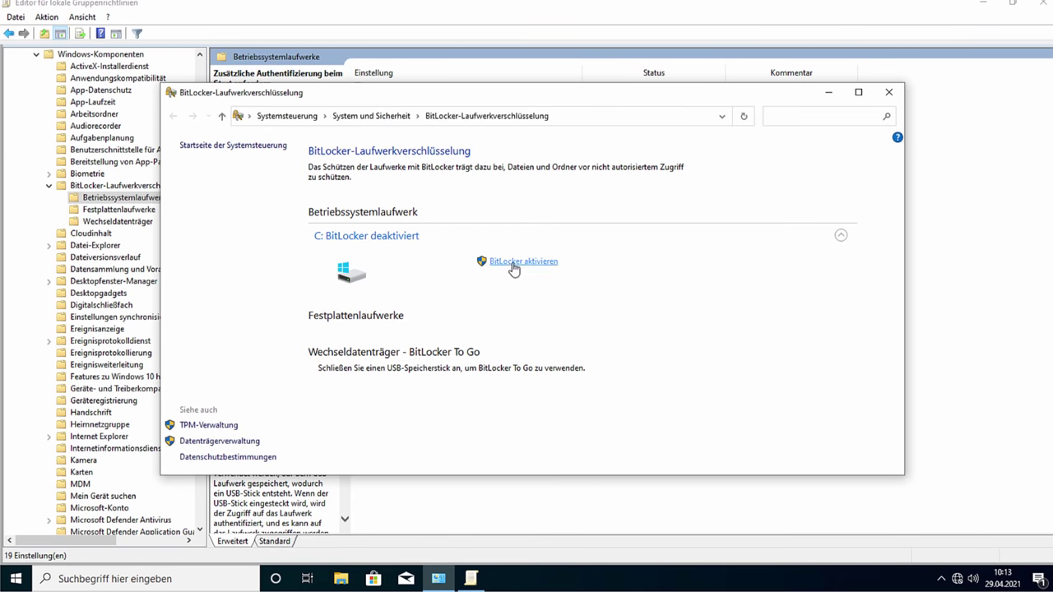
click(511, 263)
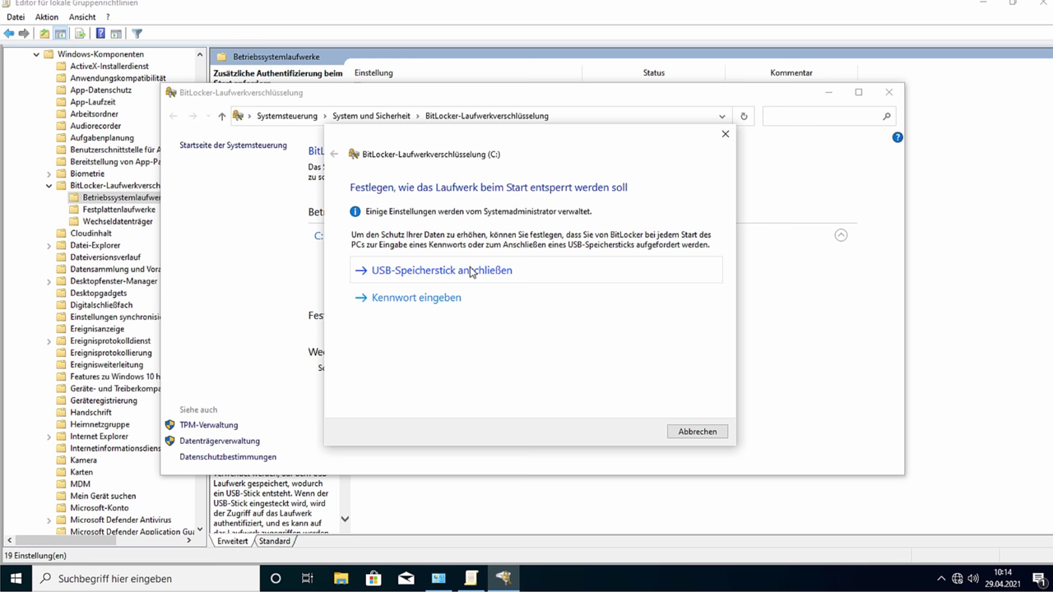
Step: Choose password unlocking for C: and enter a startup password and its confirmation
click(441, 301)
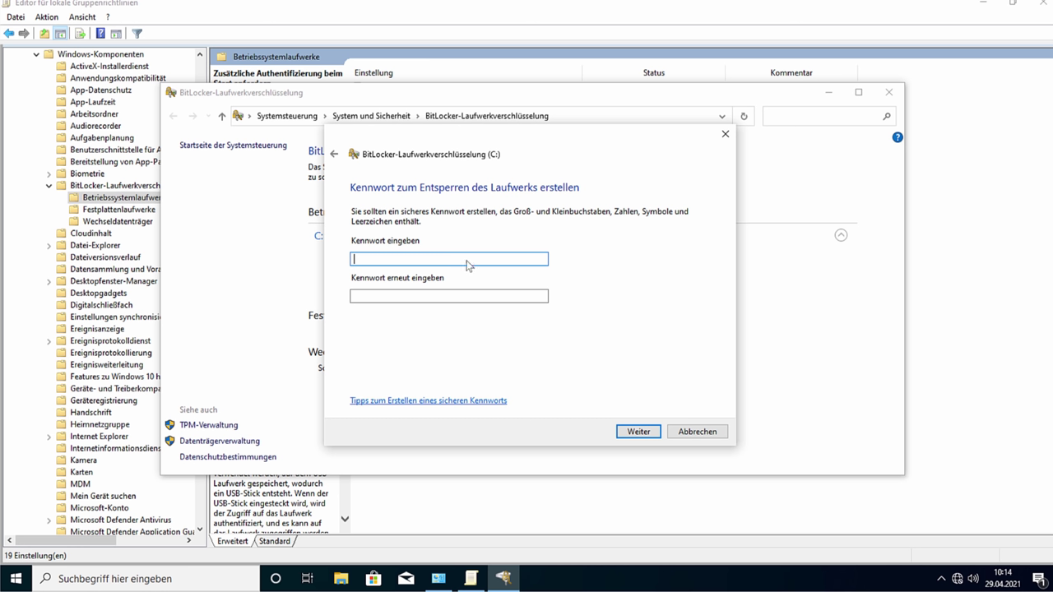
text(••••)
click(489, 303)
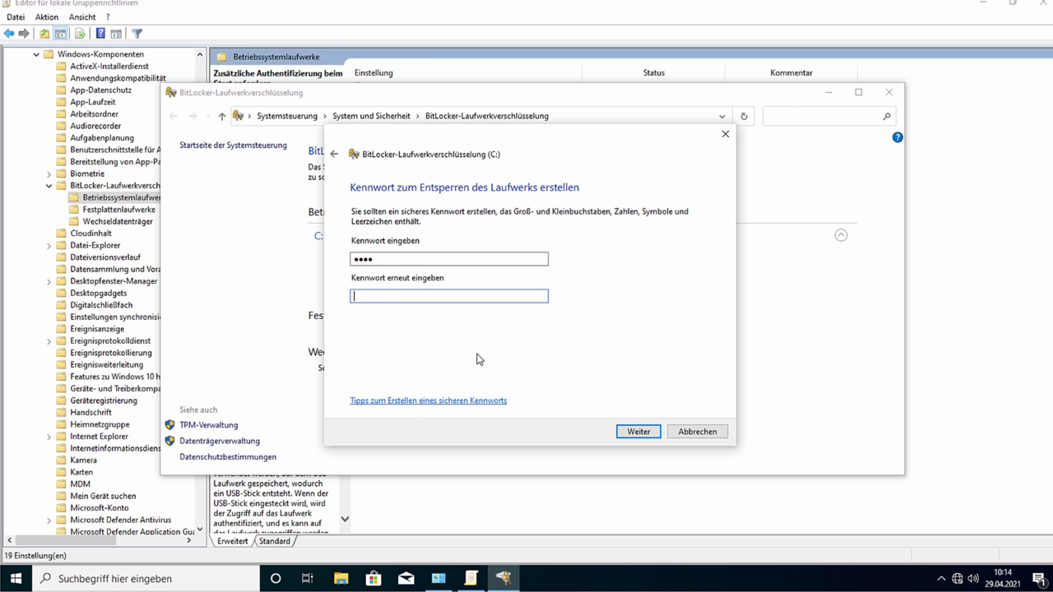
text(•••)
click(641, 431)
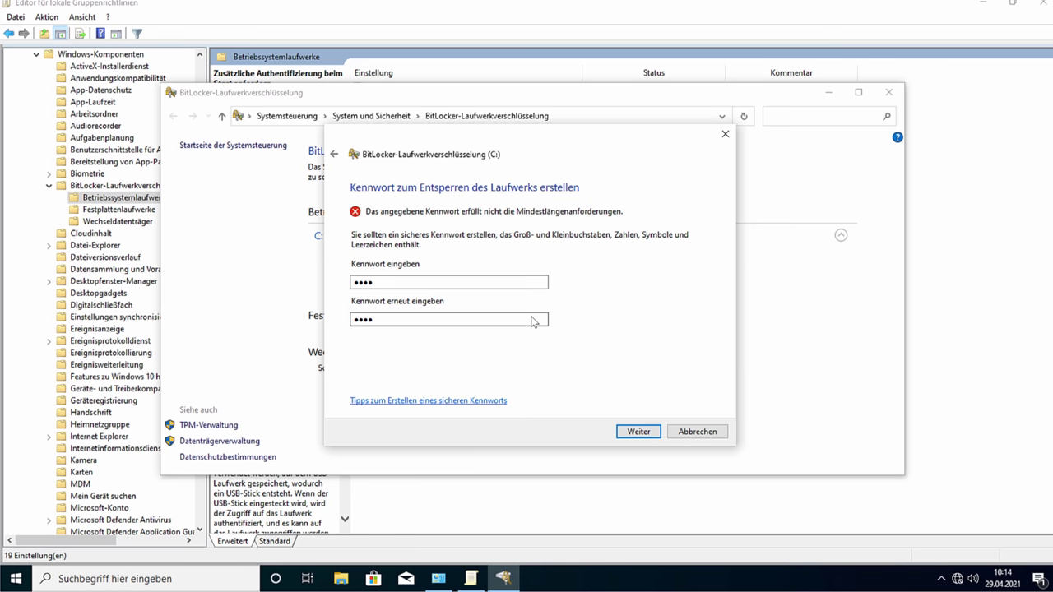
Step: Replace the too-short password with one of at least eight characters, confirm it, and continue
double_click(511, 282)
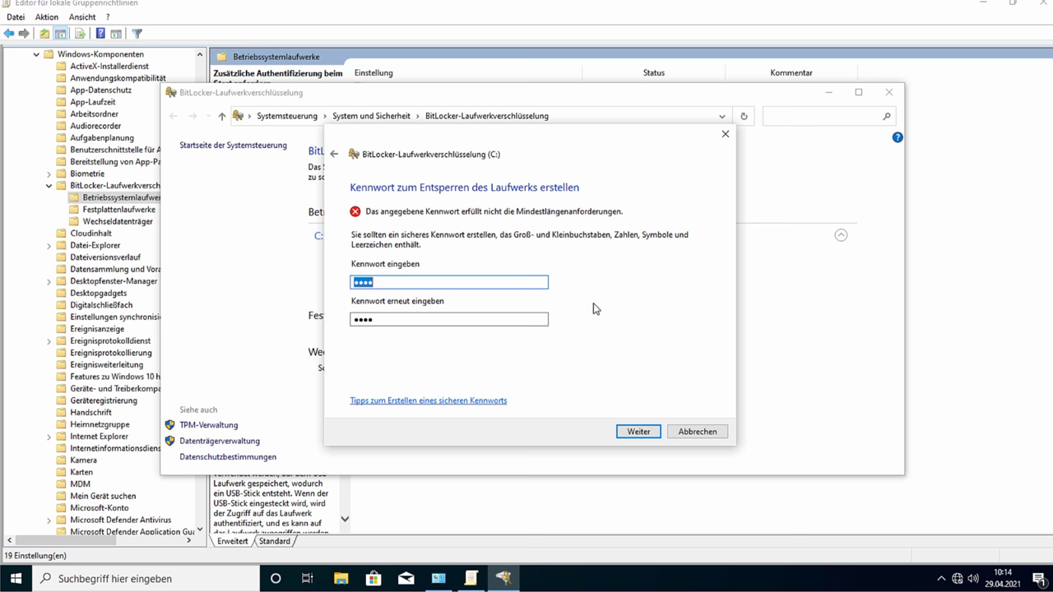
text(••)
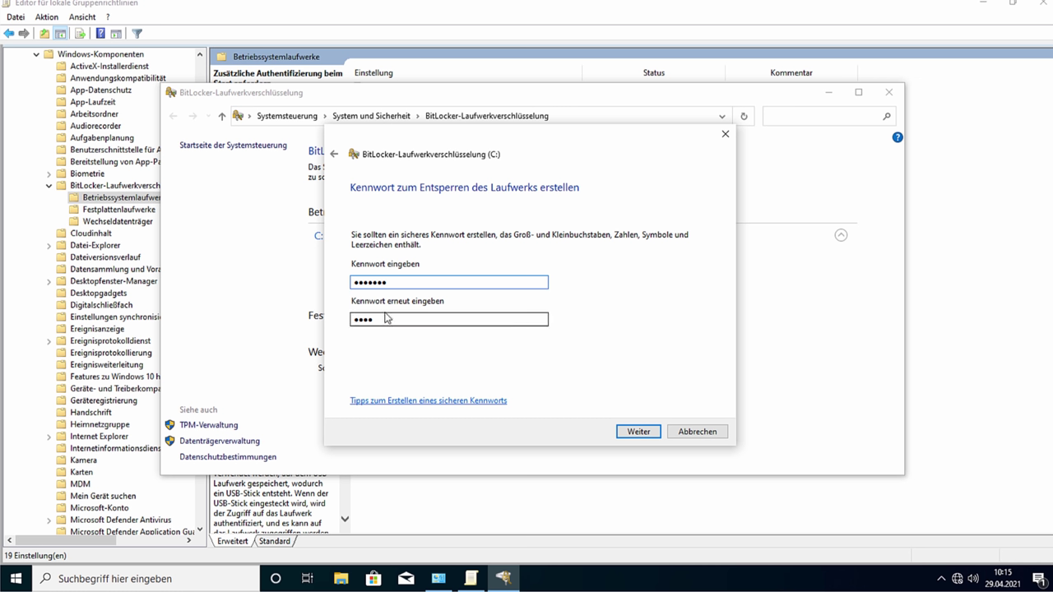
text(x)
key(Tab)
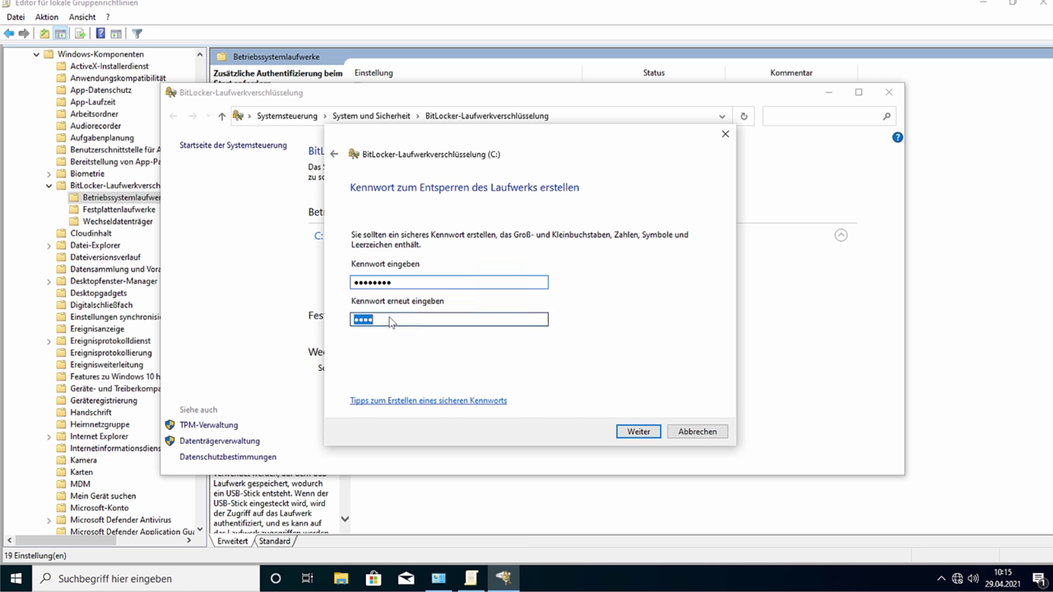
text(xxxxx)
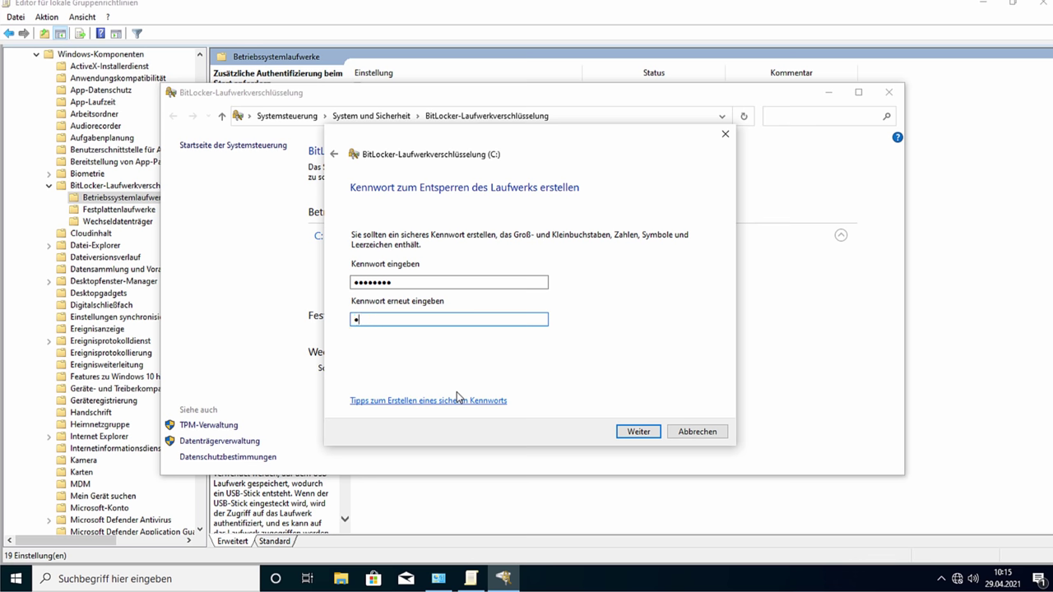
text(xxx)
click(648, 432)
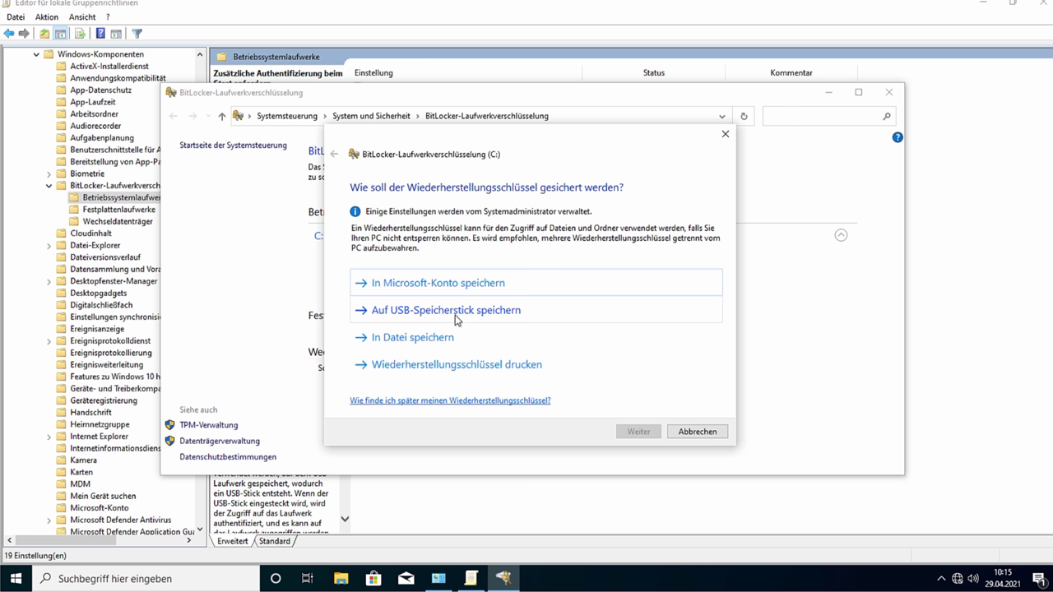
Step: Print the recovery key with Microsoft Print to PDF to a file on the Desktop
click(424, 366)
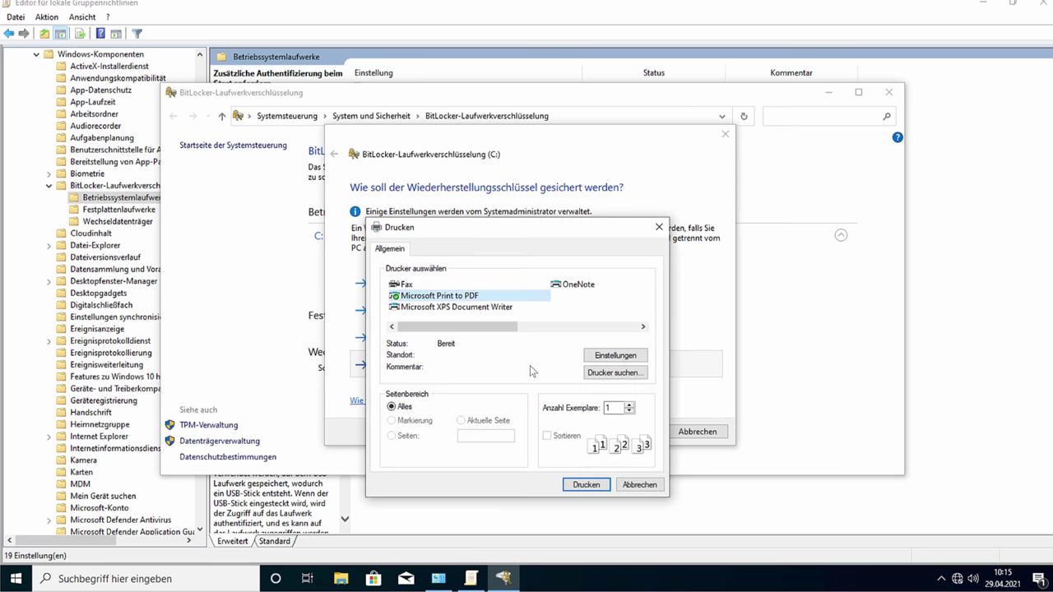
click(586, 484)
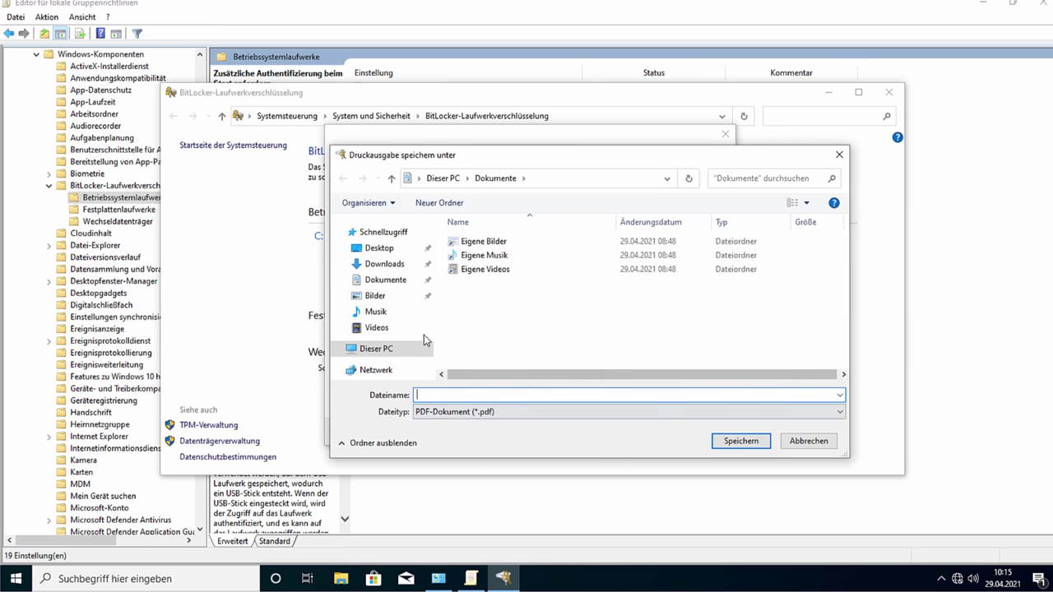
click(381, 248)
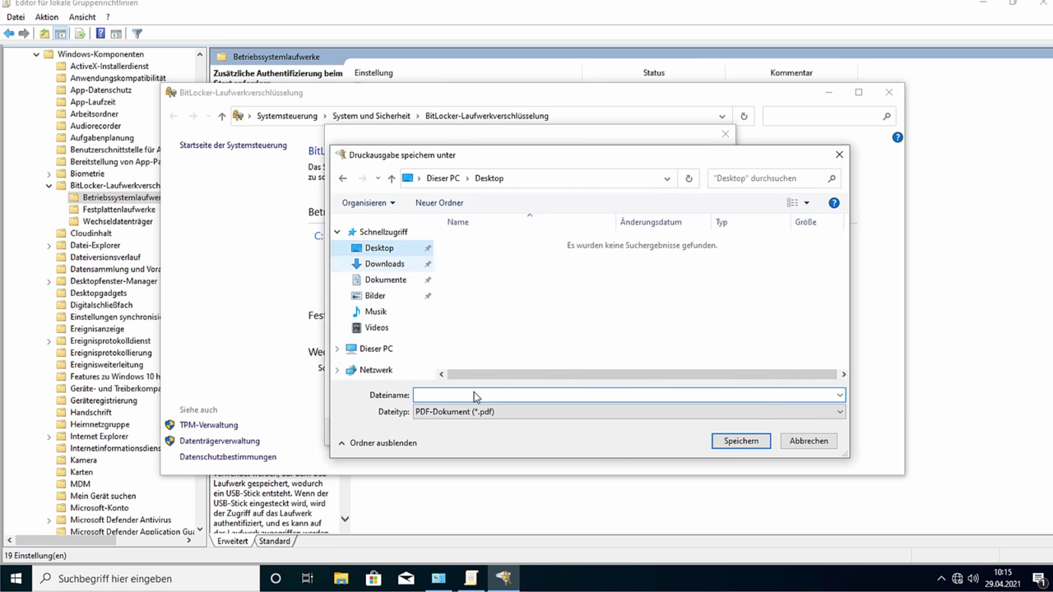
text(recovery )
text(key_print)
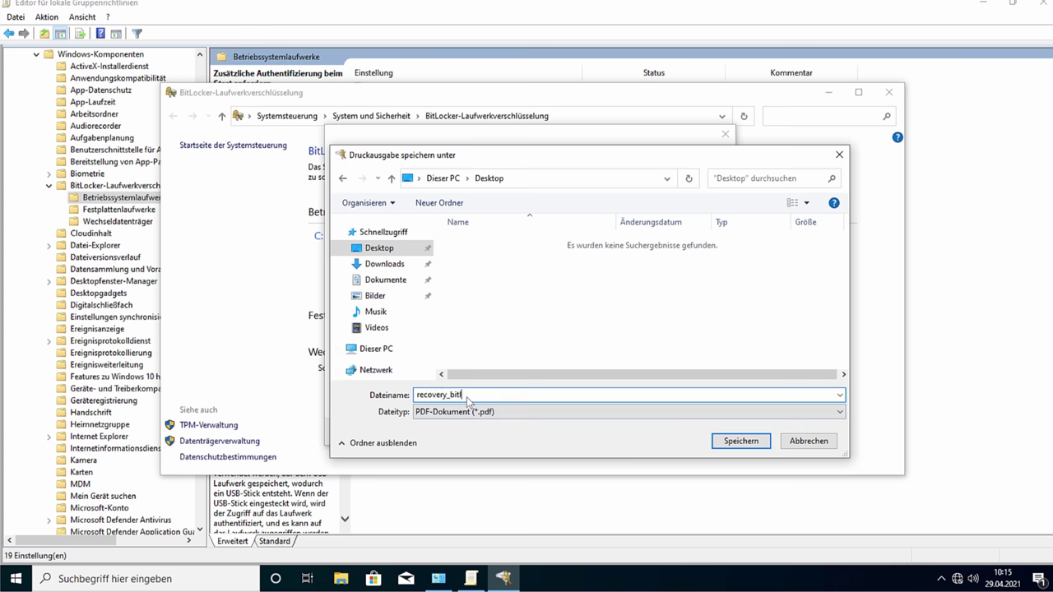
key(Return)
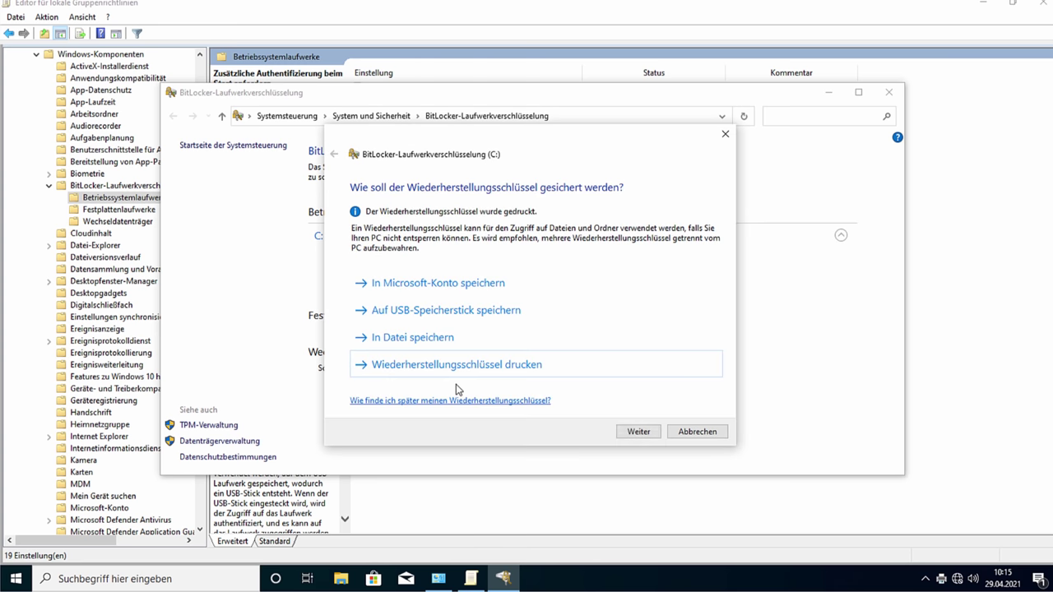
click(341, 578)
Step: Open recovery_bitlocker.pdf in Edge and select the BitLocker recovery key line
double_click(330, 307)
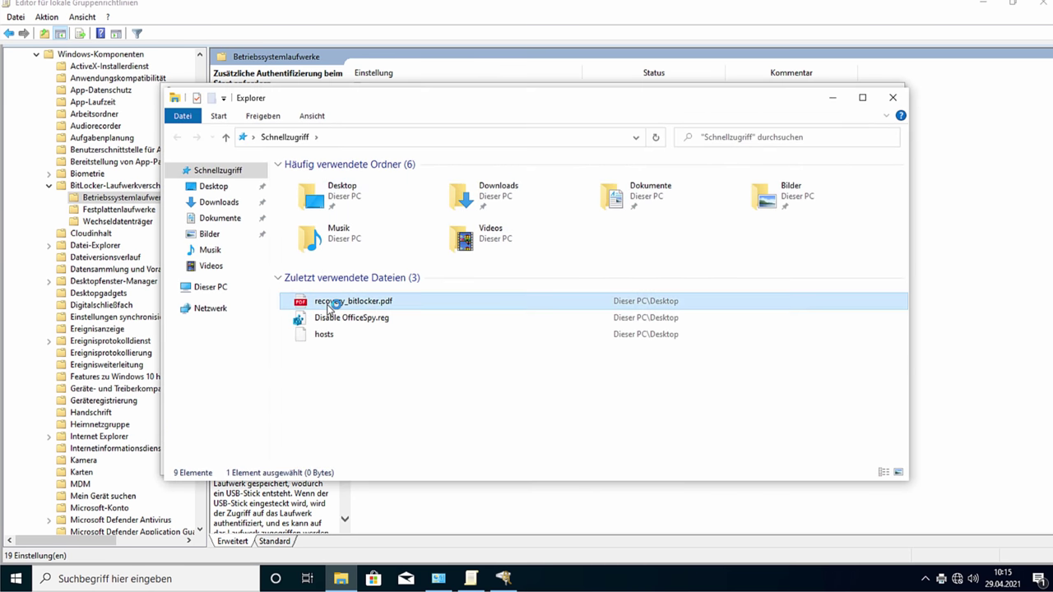
scroll(426, 274, down, 2)
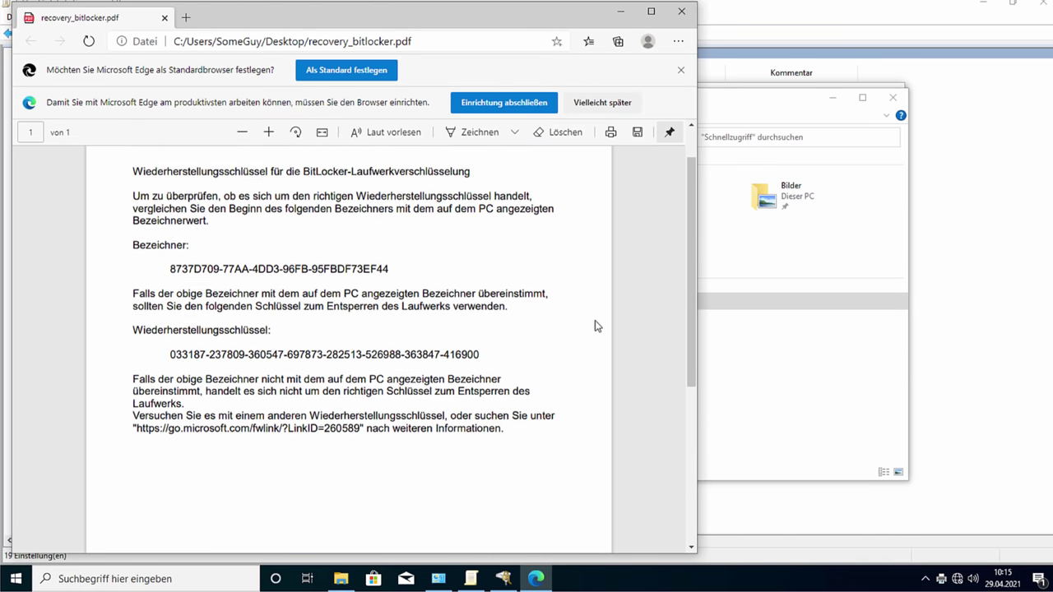
drag(177, 249, 333, 266)
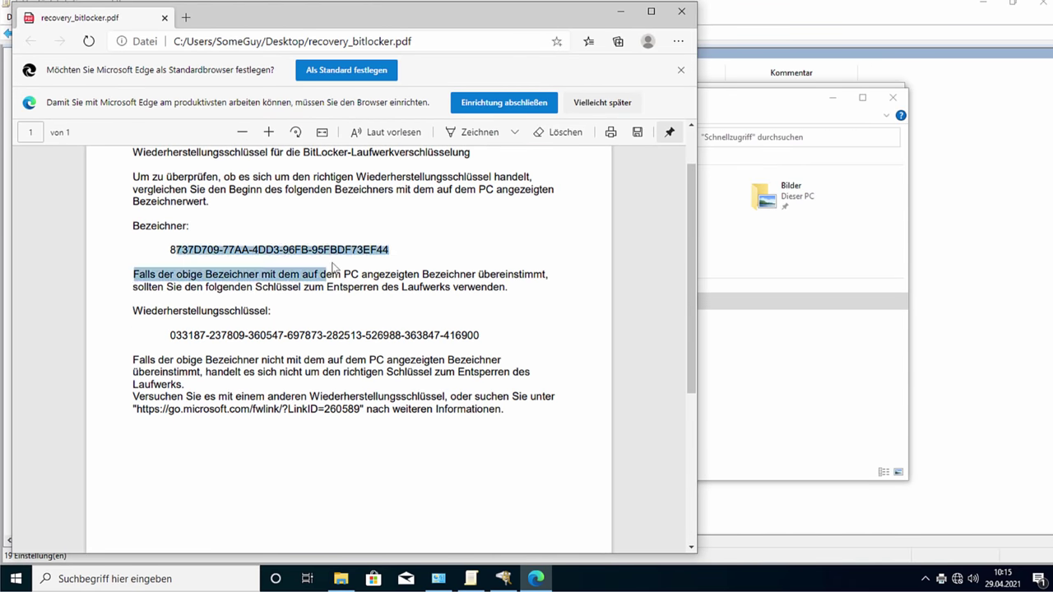
triple_click(338, 334)
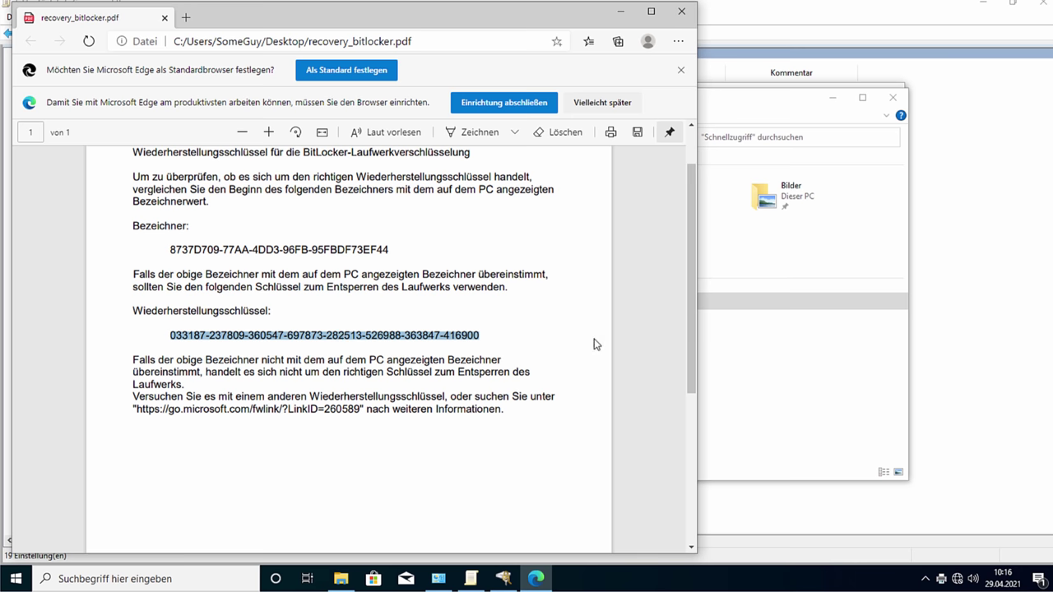
scroll(569, 364, up, 1)
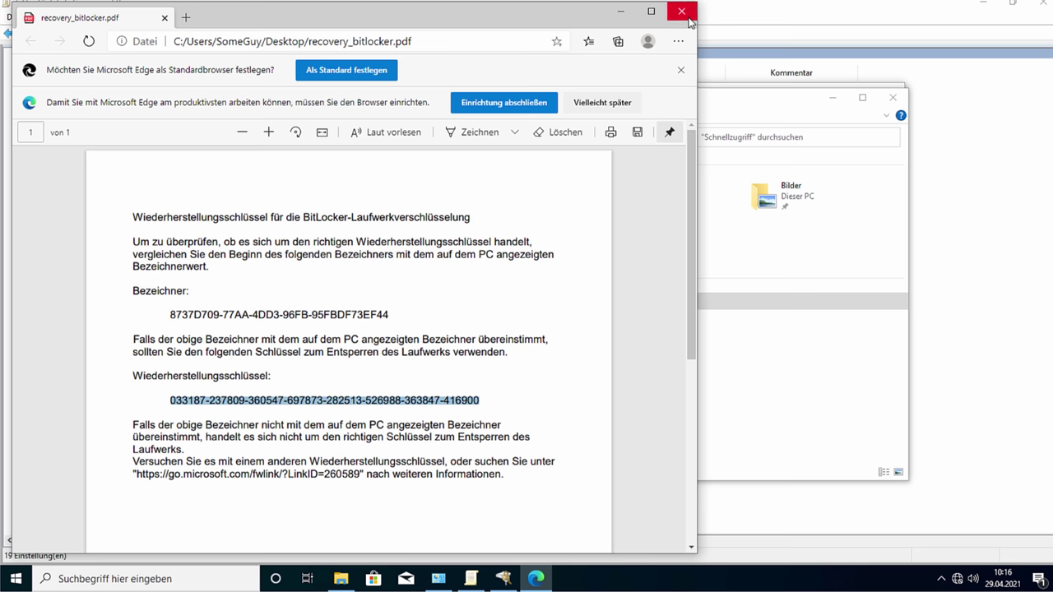
Step: Close Edge and Explorer, pass the key backup page, and choose 'Gesamtes Laufwerk verschlüsseln'
click(681, 11)
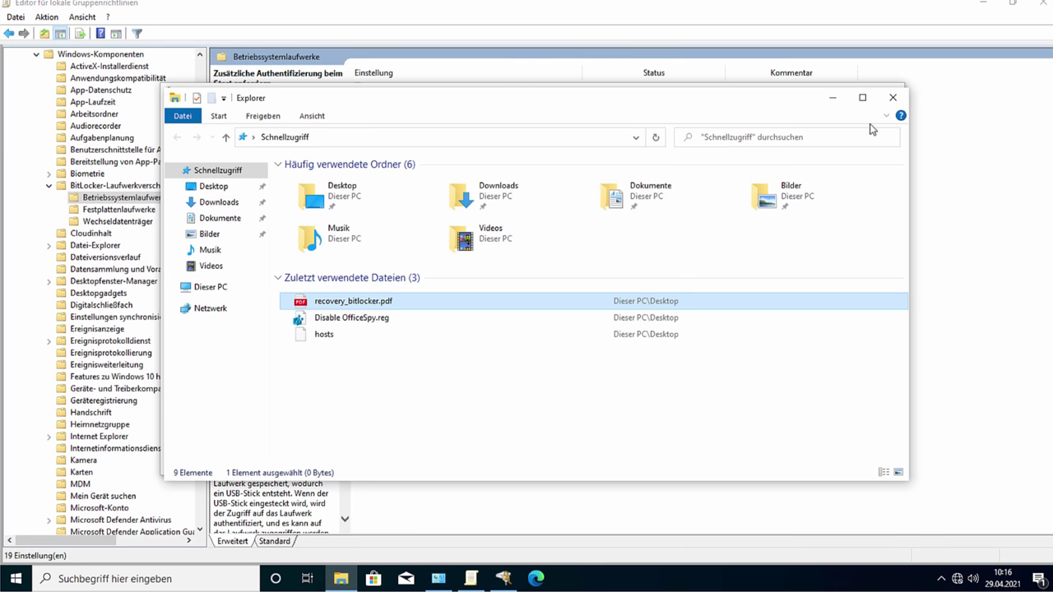
click(894, 99)
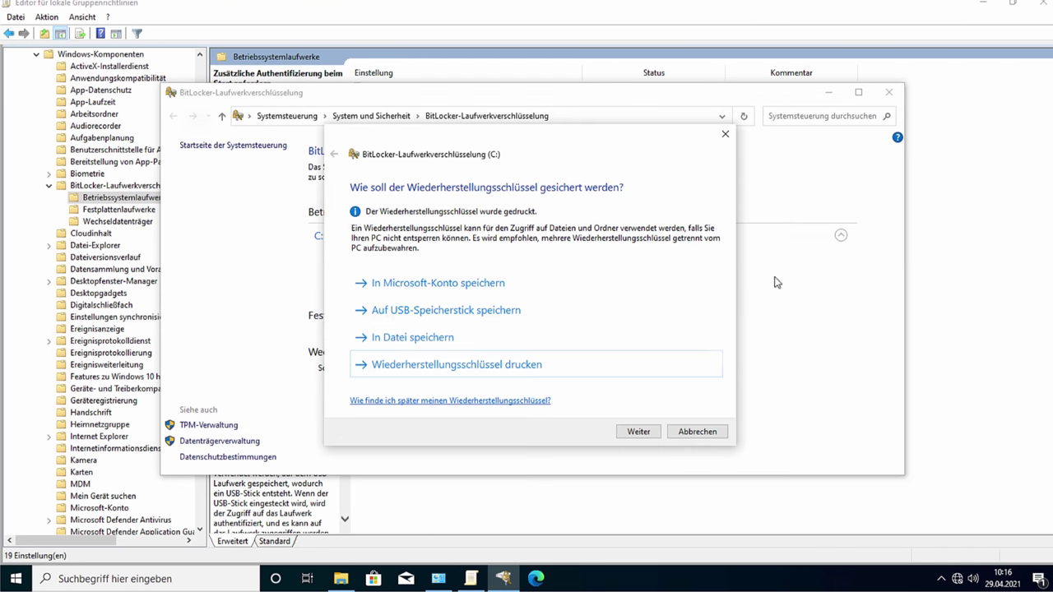
click(642, 439)
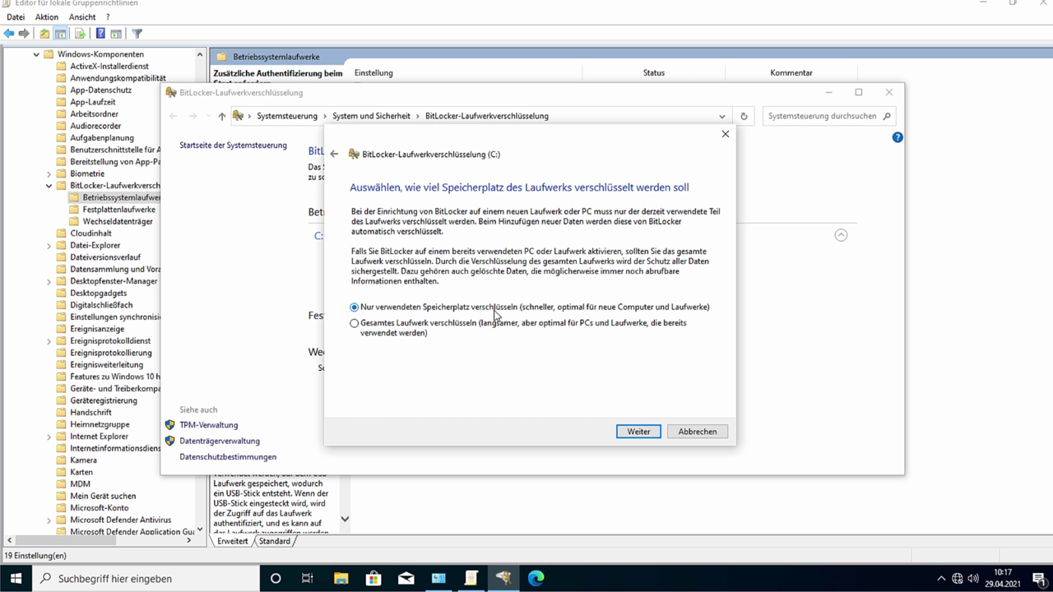
click(417, 332)
click(368, 309)
click(401, 310)
click(370, 335)
Step: Keep 'Neuer Verschlüsselungsmodus', start encryption with a system check, and close BitLocker
click(627, 435)
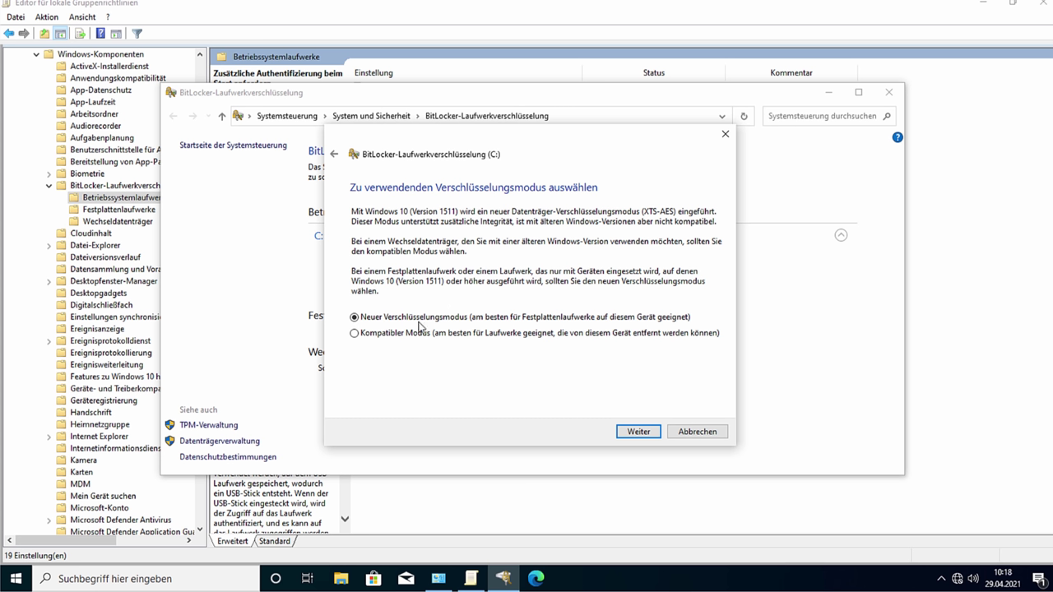
click(642, 431)
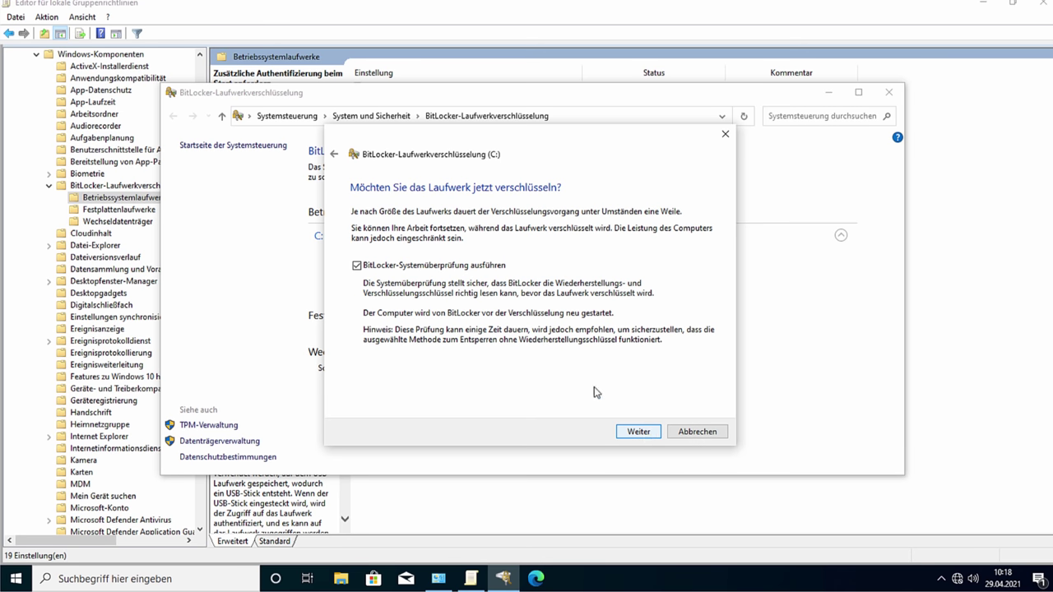
click(630, 432)
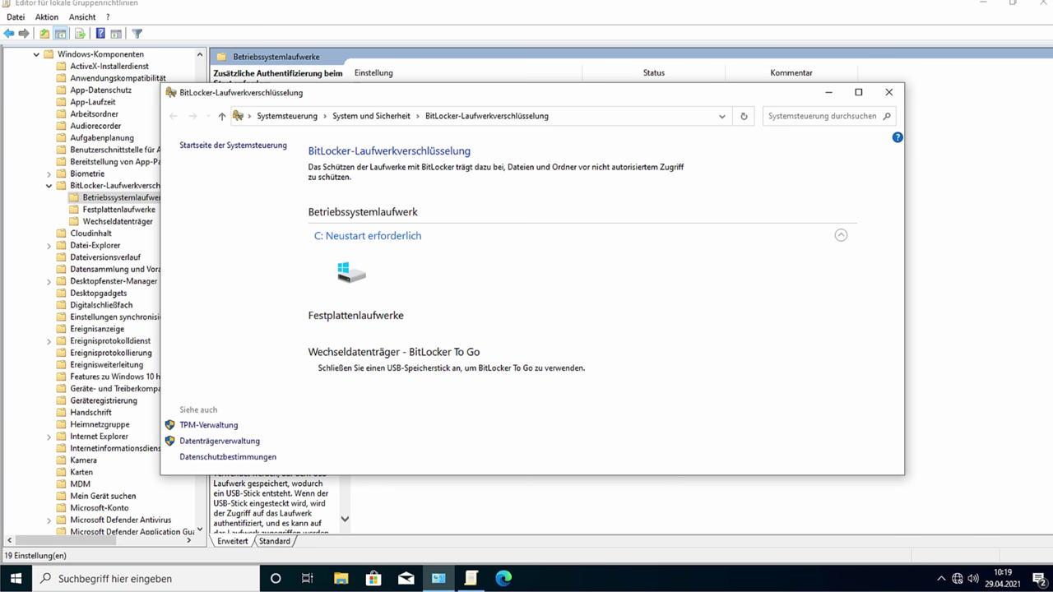
click(889, 92)
Step: Close Group Policy Editor, open UAC settings via a 'benutzer' search, and cancel unchanged
click(1040, 4)
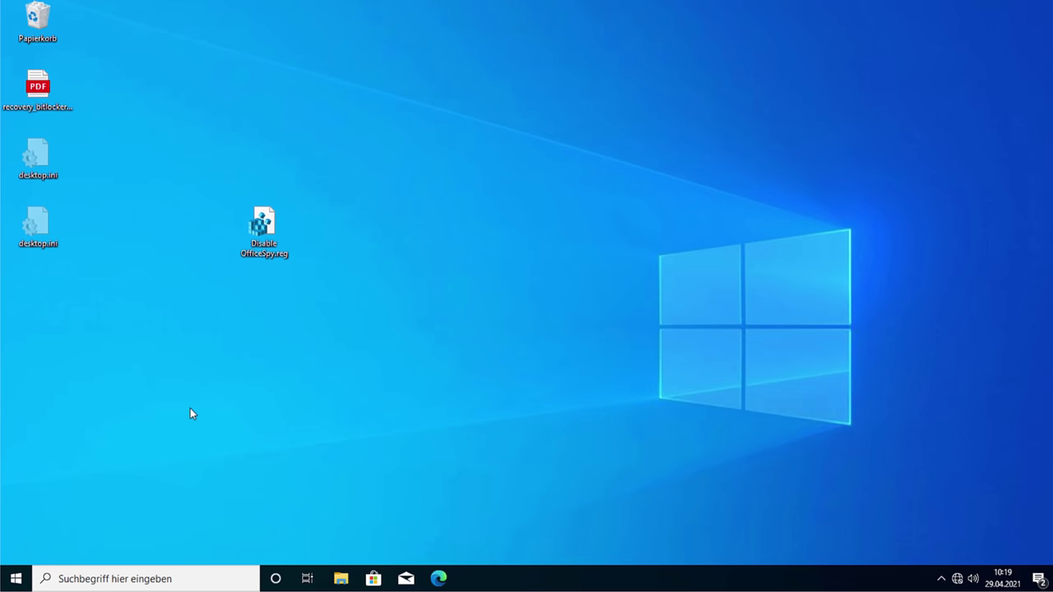
key(super)
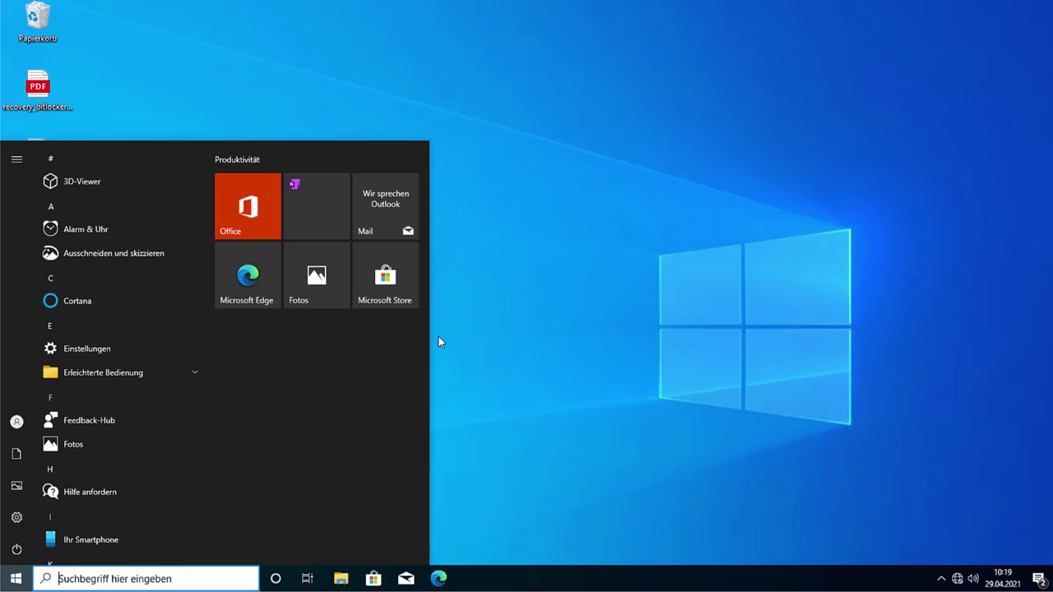
text(benutzer)
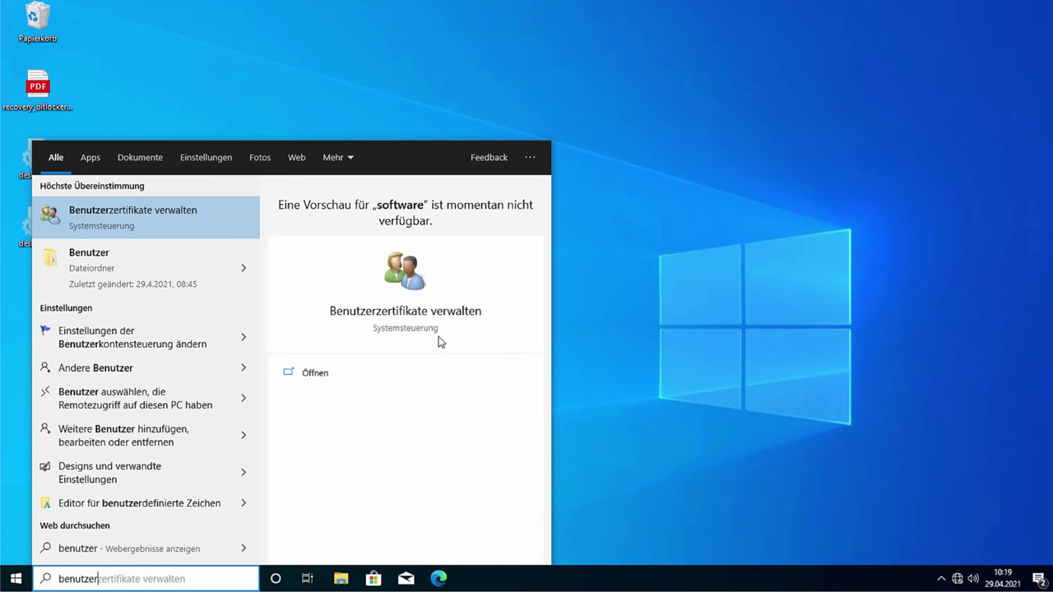
key(Down)
key(Down)
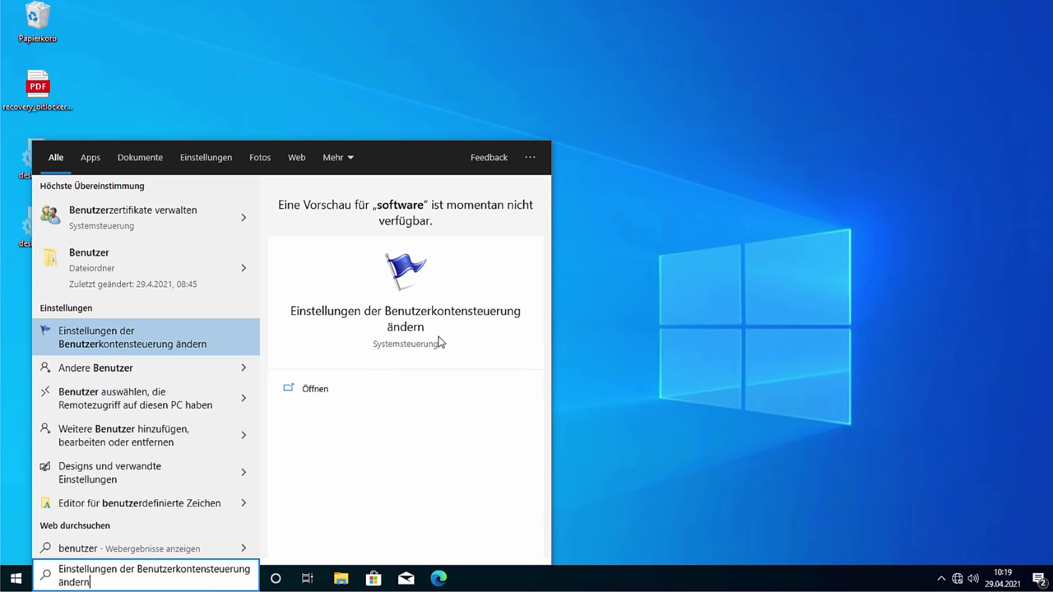
key(Return)
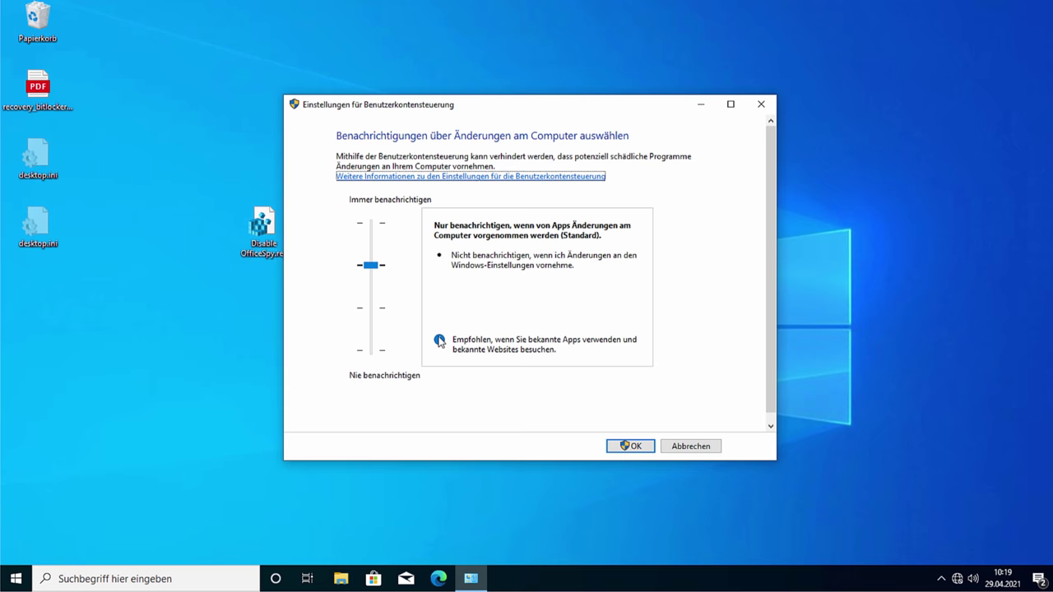
click(701, 445)
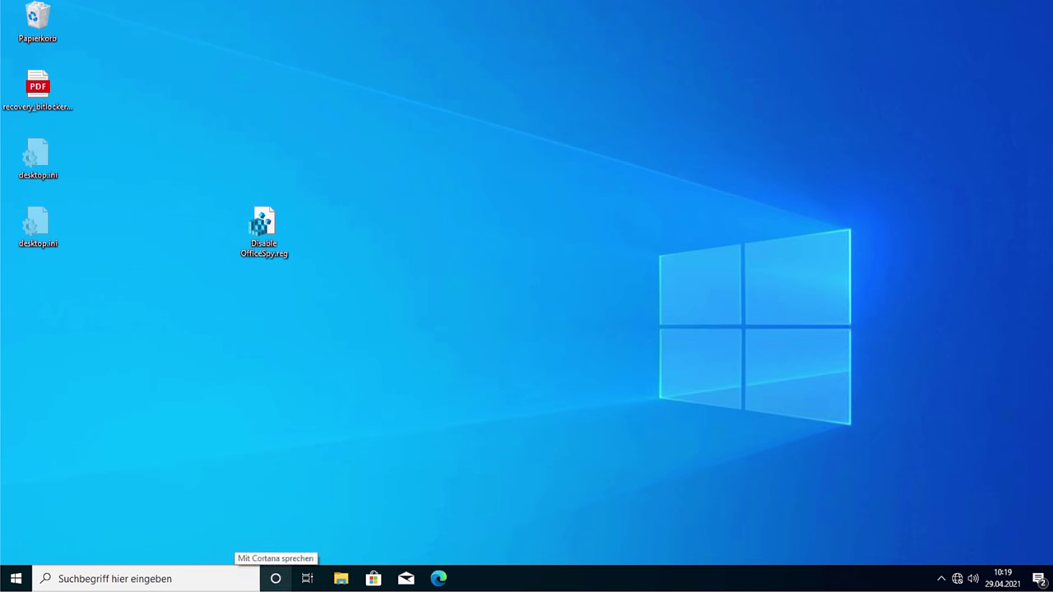
Step: Open the account settings from the Start menu and land on Familie und andere Benutzer
click(16, 578)
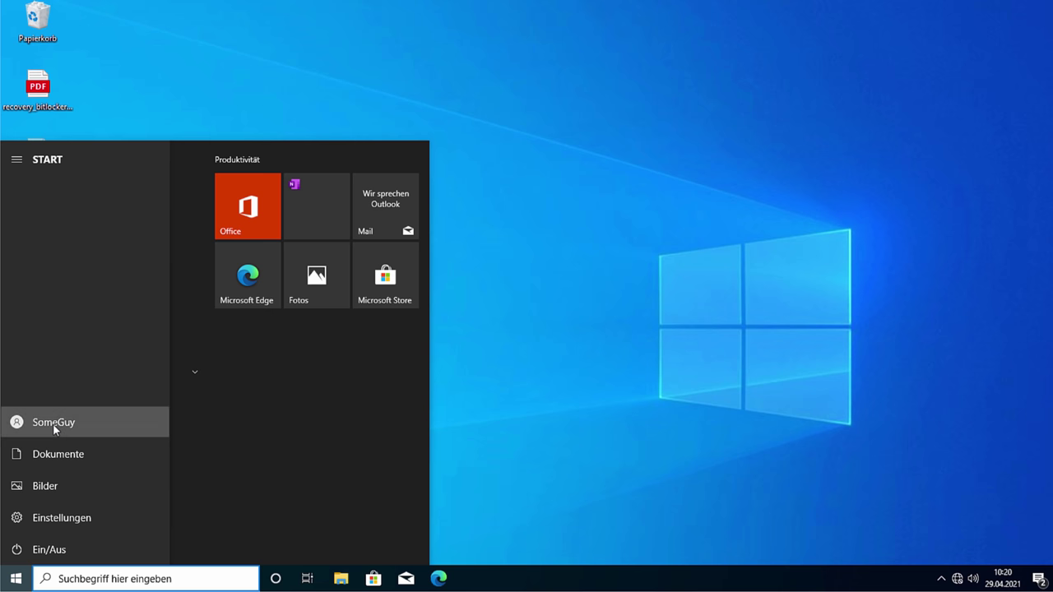
click(52, 424)
click(97, 347)
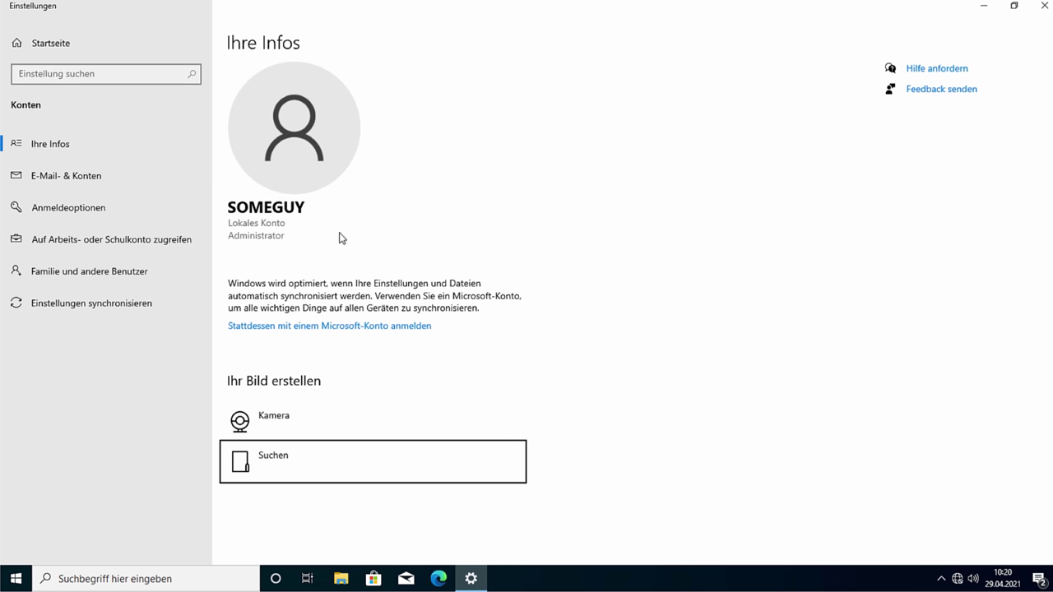
click(260, 243)
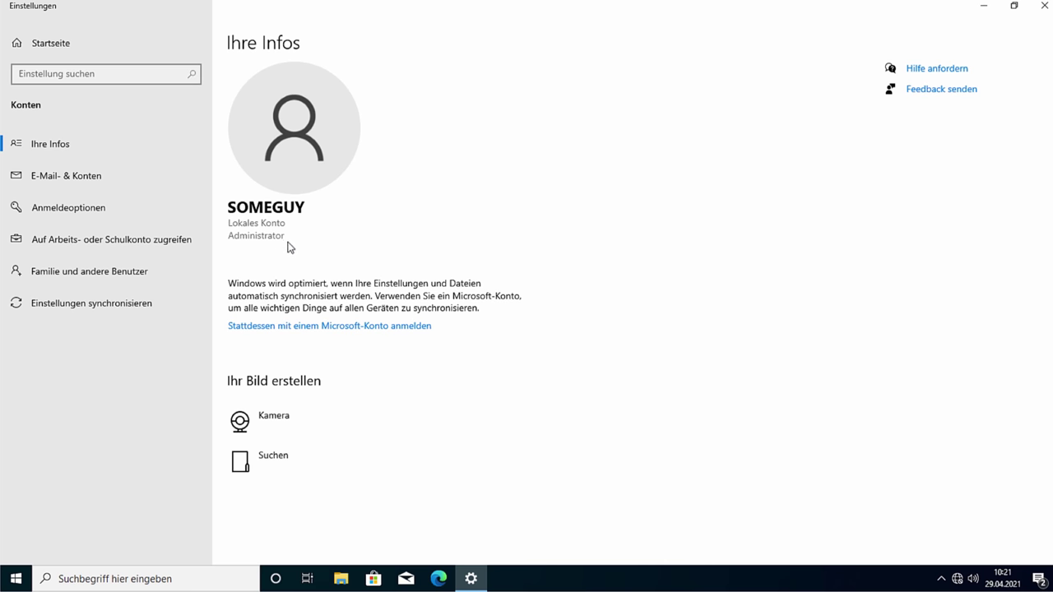
click(124, 273)
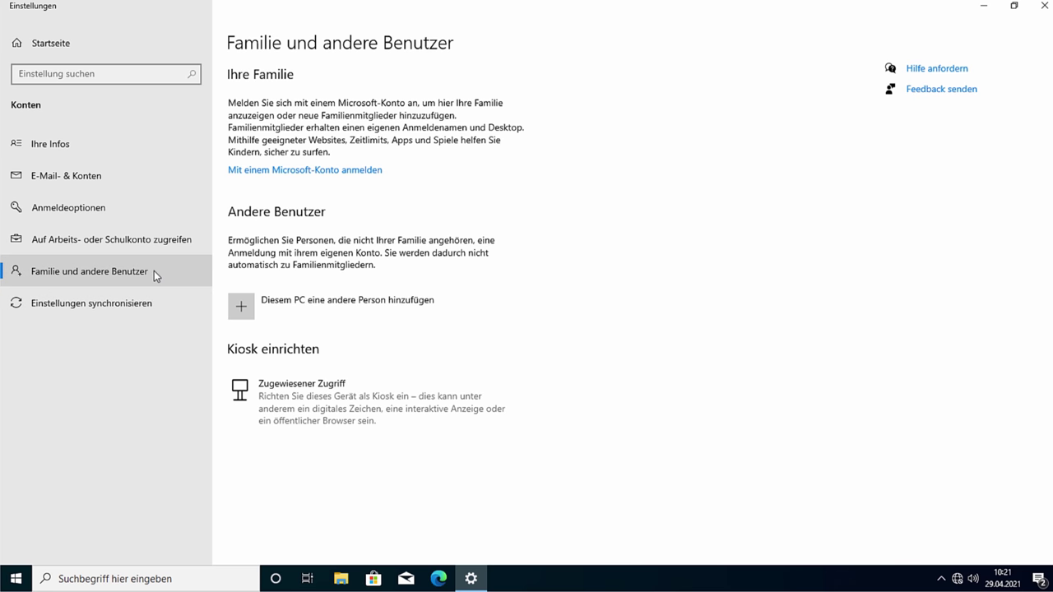
click(141, 212)
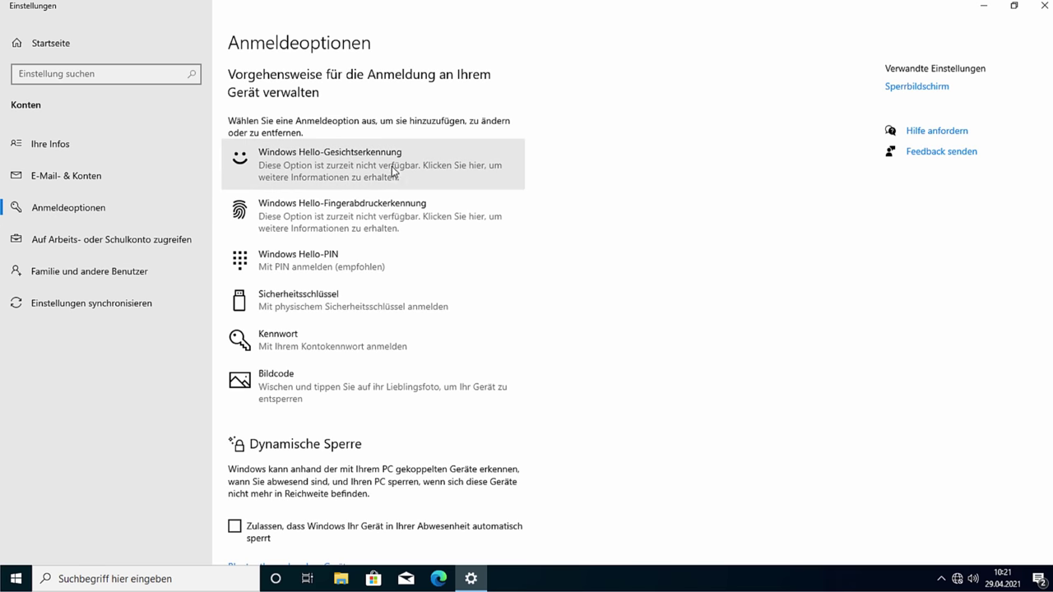
scroll(378, 165, down, 2)
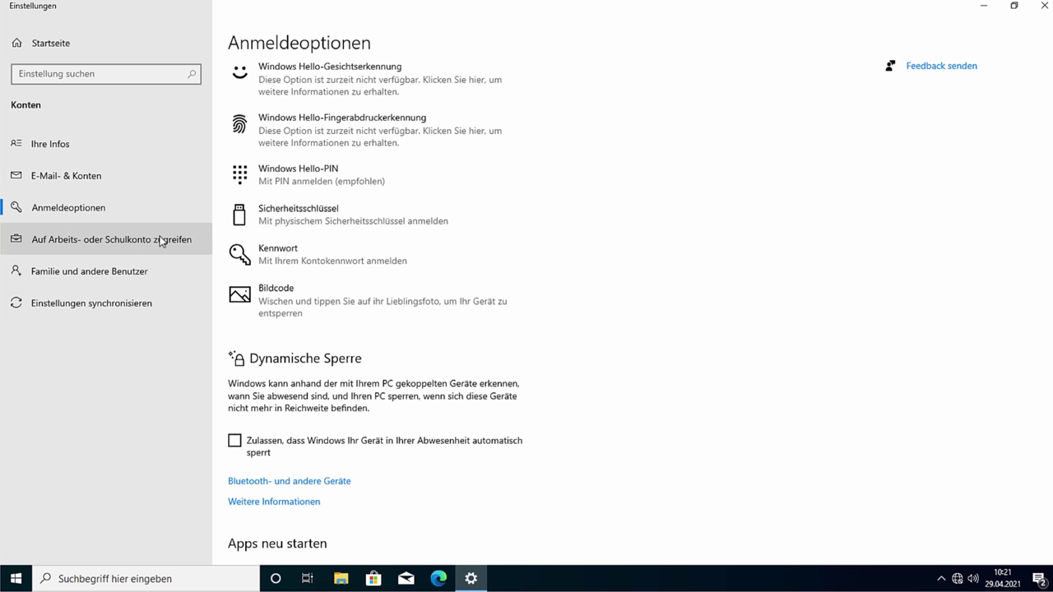
click(116, 276)
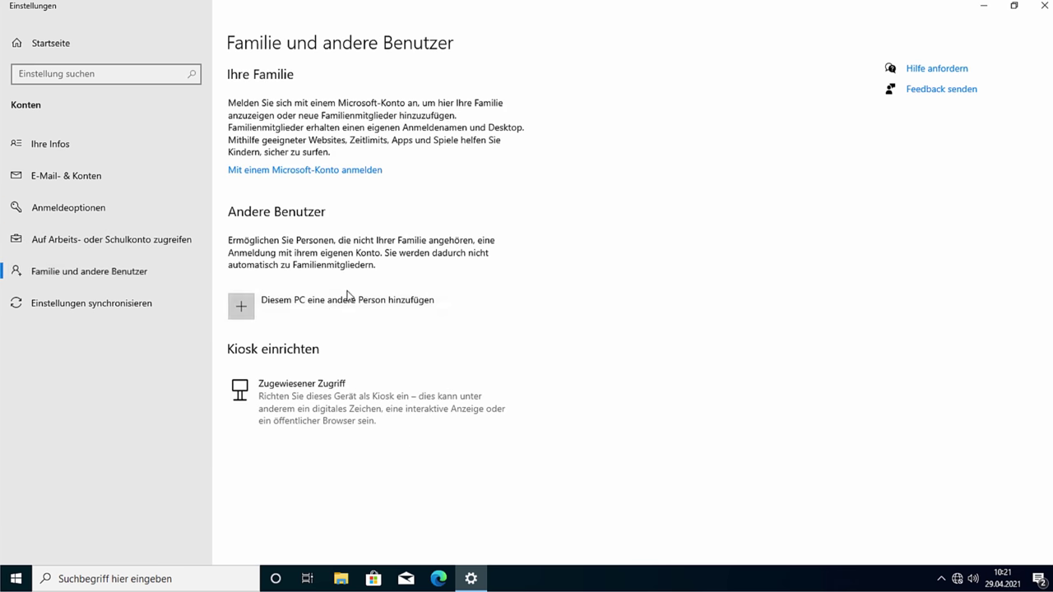
Step: Start adding a local user named Oma and enter its password twice
click(325, 309)
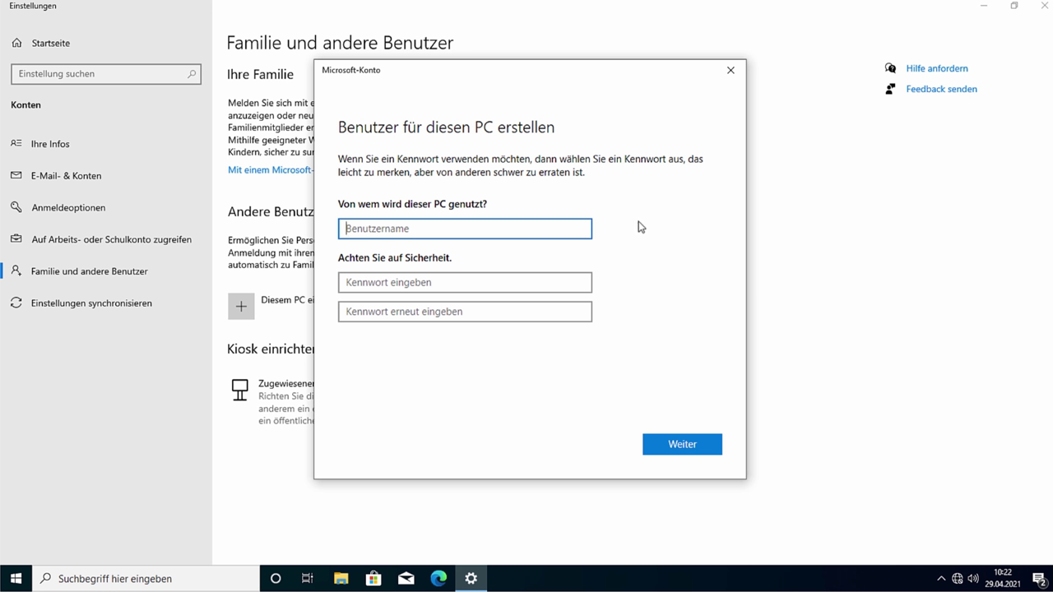
text(Oma)
key(Tab)
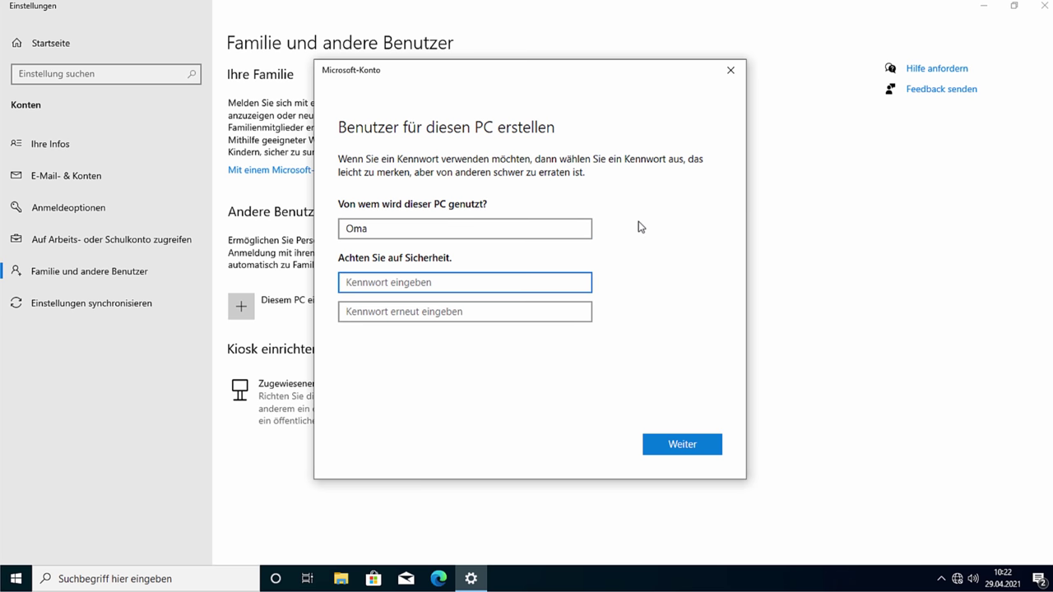
text(1234)
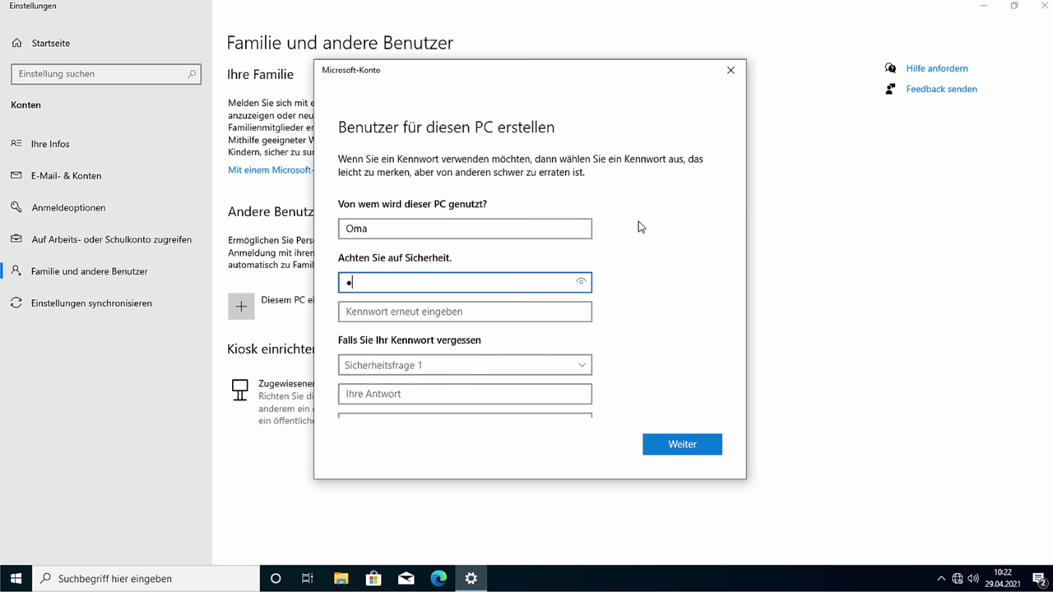
key(Tab)
text(1234)
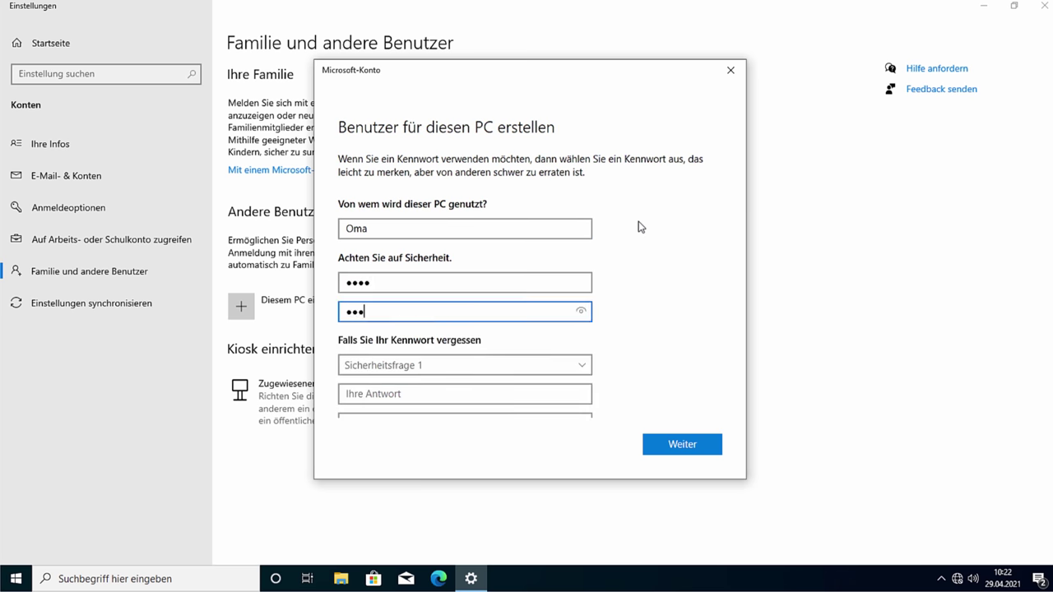
key(Tab)
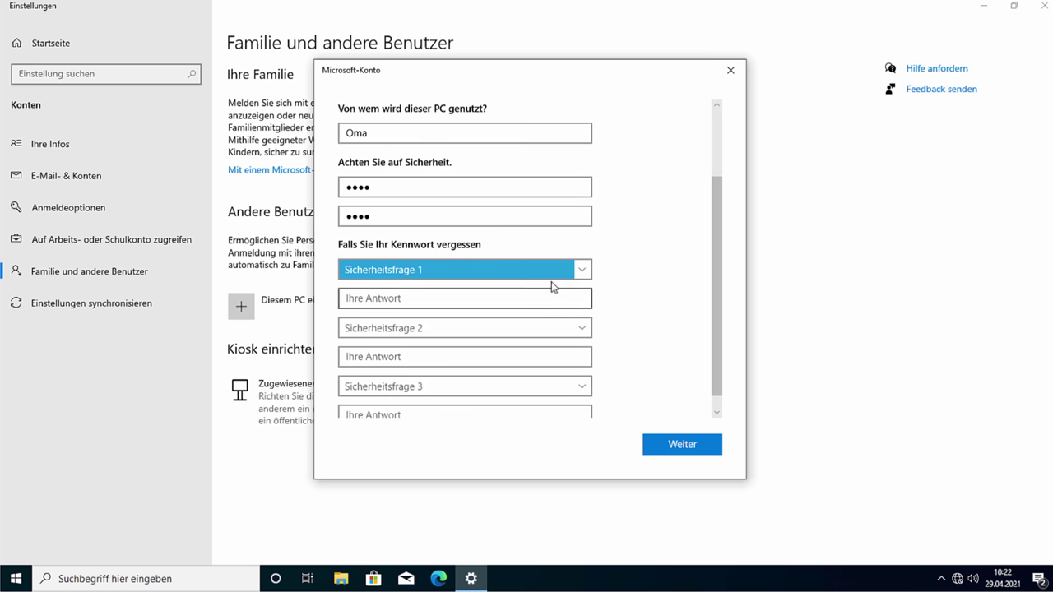
Step: Choose the pet, childhood nickname and birthplace security questions and answer each one
click(551, 276)
key(Return)
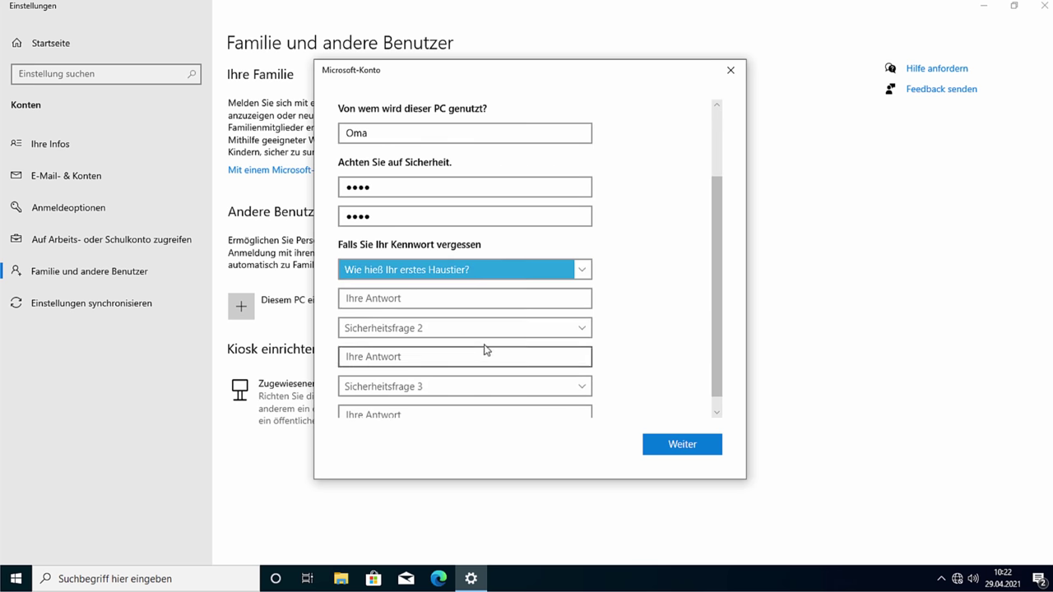
click(567, 278)
text(111)
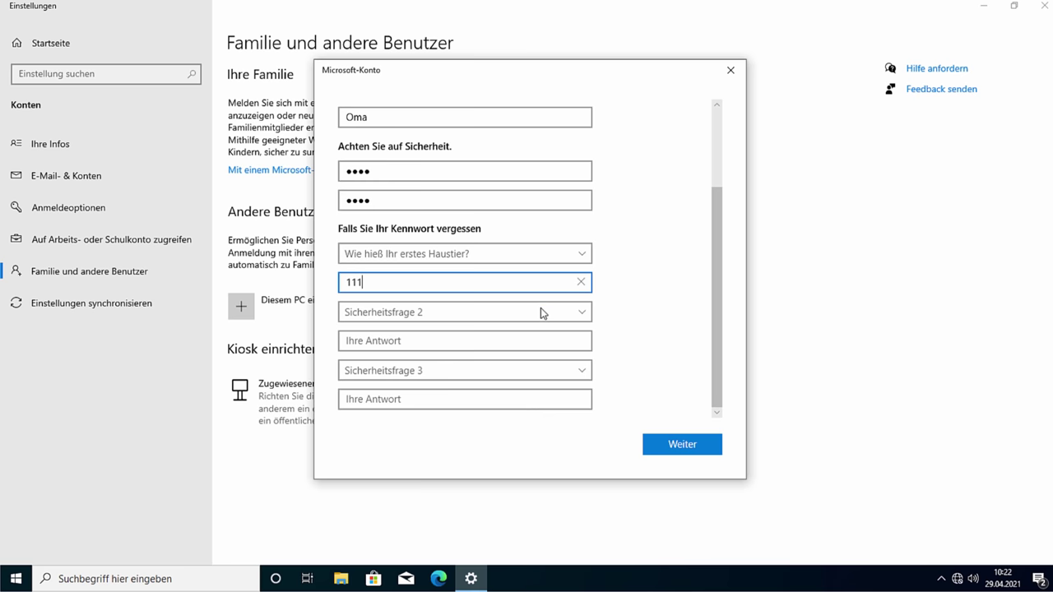
click(541, 311)
click(491, 333)
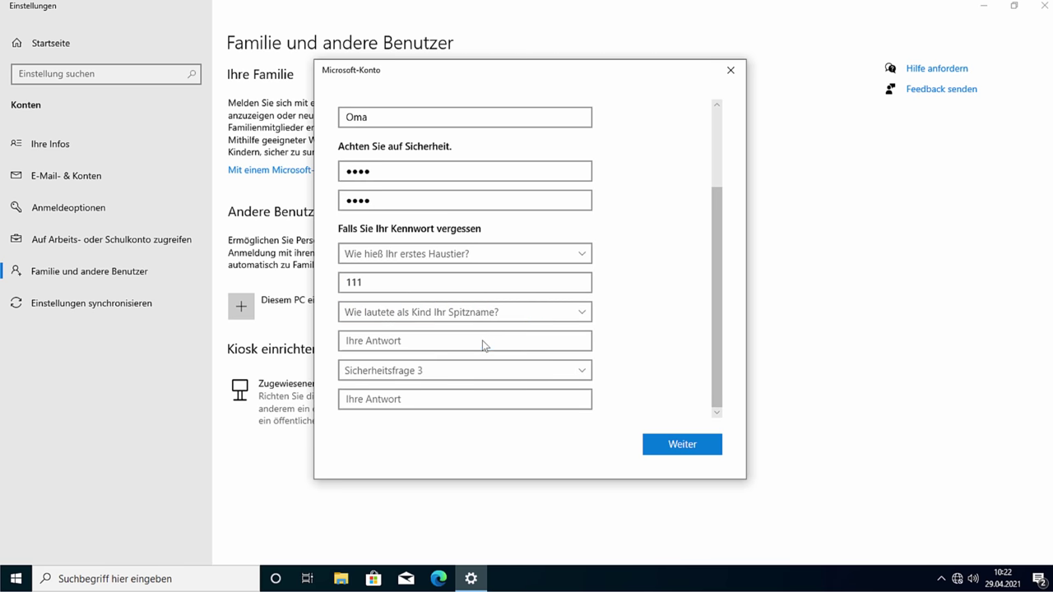
click(482, 344)
text(111)
click(482, 370)
click(465, 402)
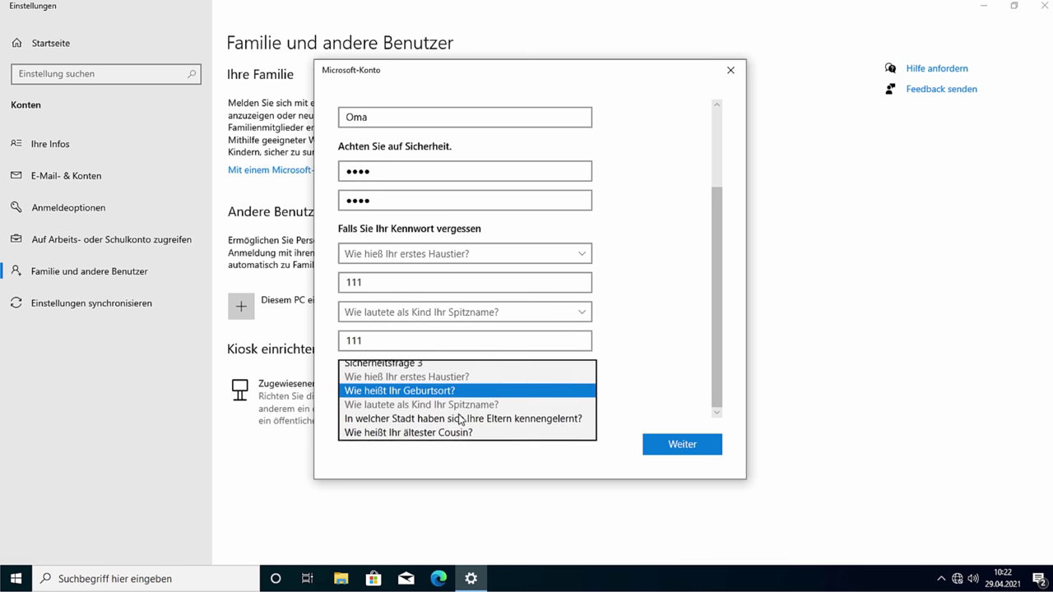
click(484, 399)
text(111)
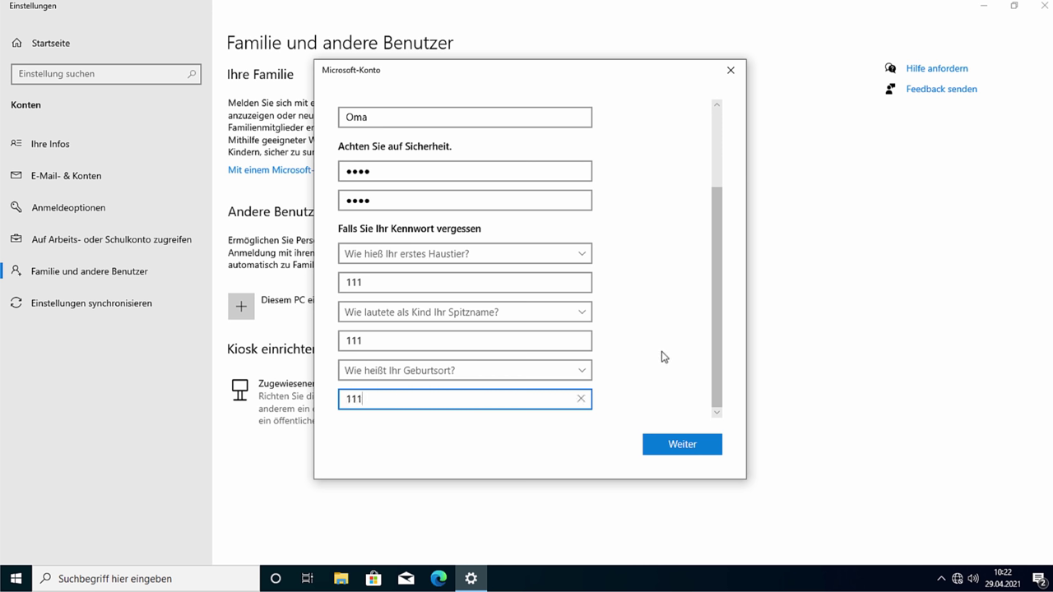
drag(395, 282, 343, 282)
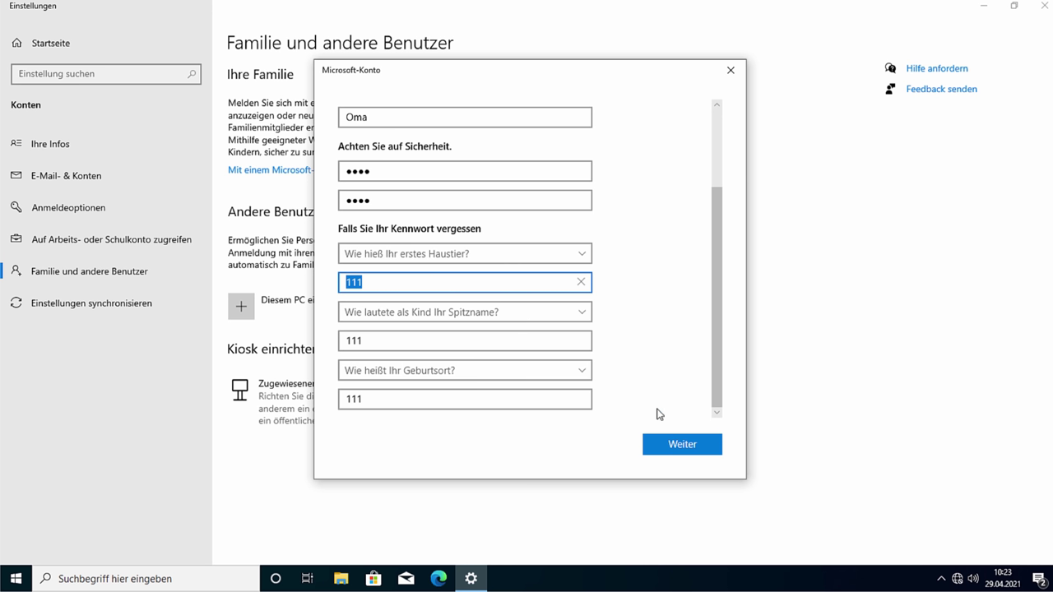
Step: Submit the new account, set its Kontotyp to Standardbenutzer, and close Settings
click(680, 444)
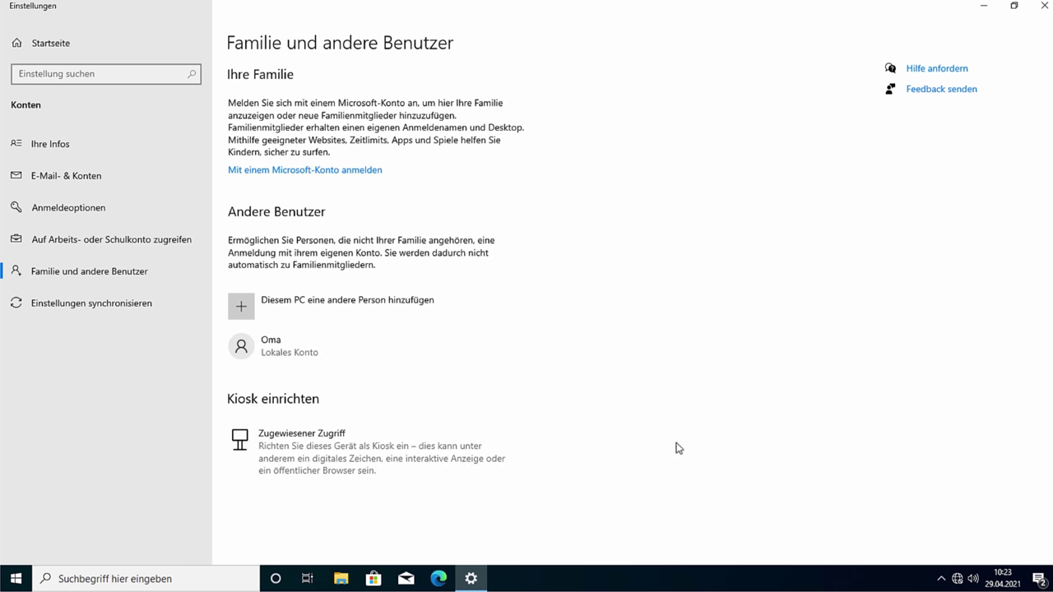
click(312, 354)
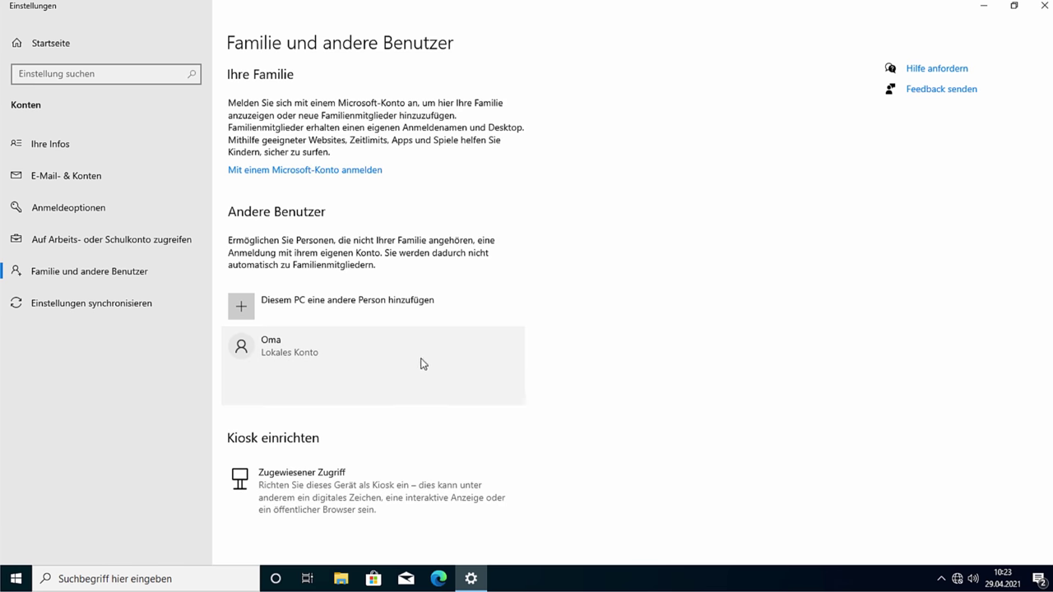
click(410, 392)
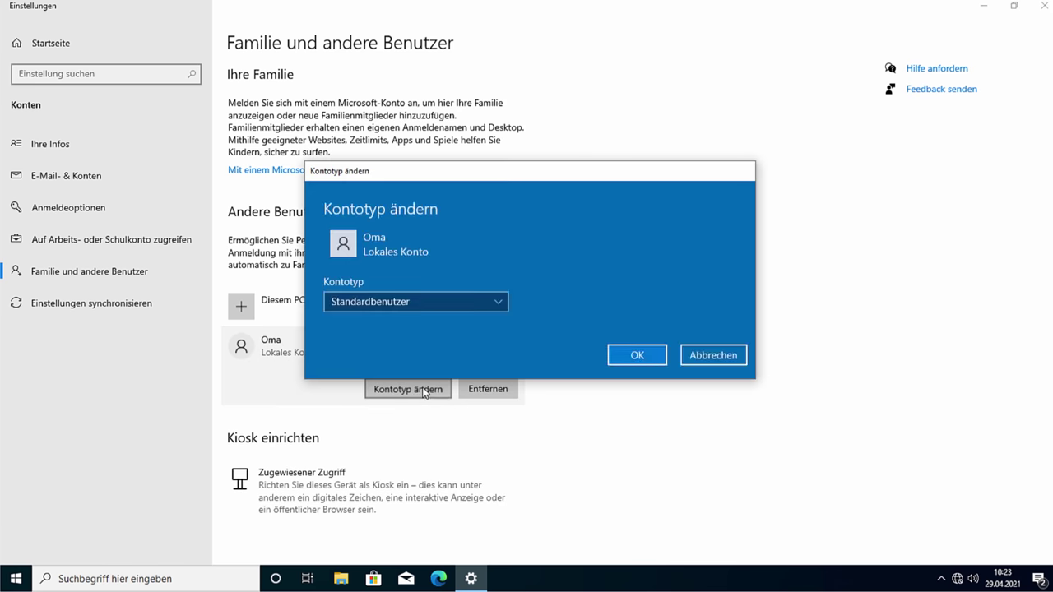
click(467, 295)
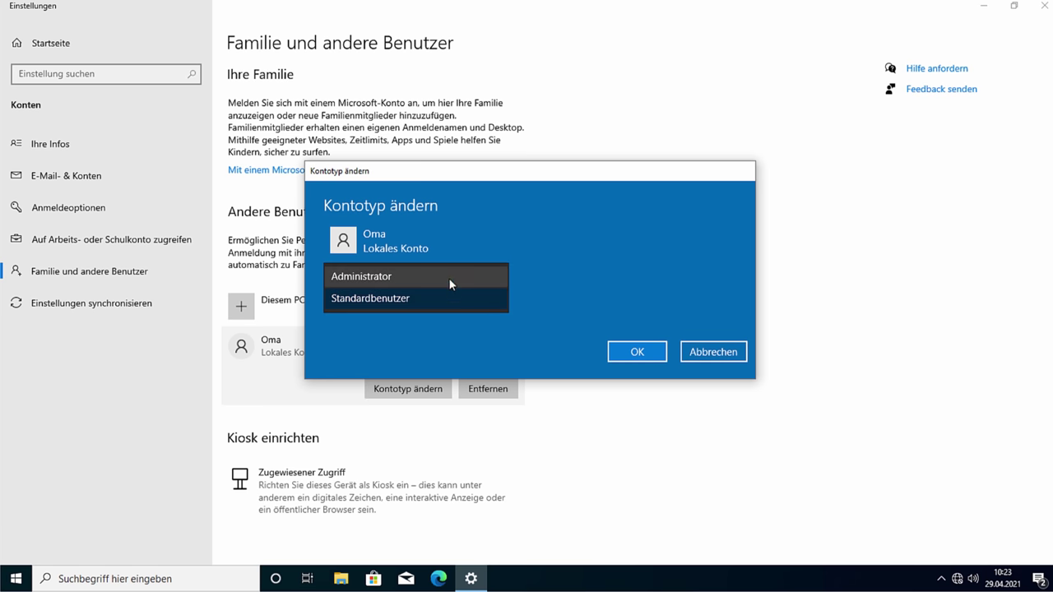
click(556, 337)
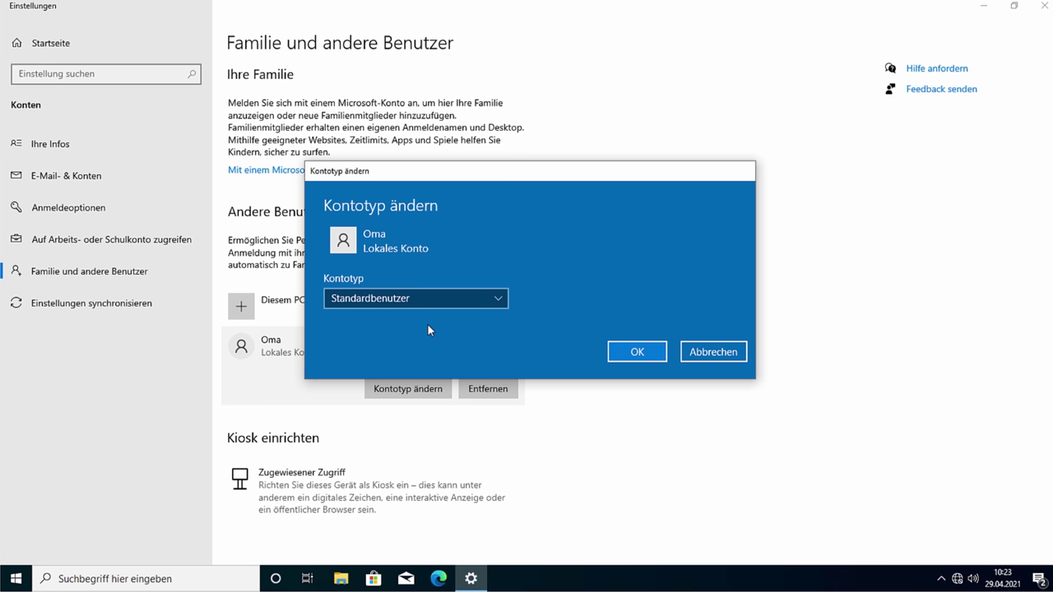
click(640, 351)
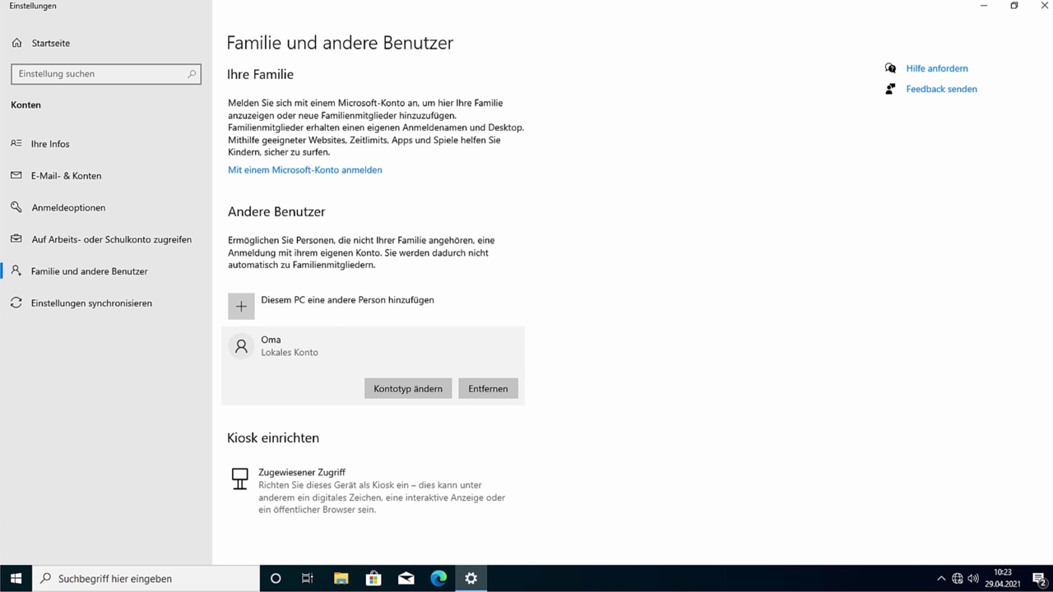
click(1042, 7)
Step: Search 'wieder' to open the Control Panel Wiederherstellung page and nudge its window up-left
key(super)
text(wieder)
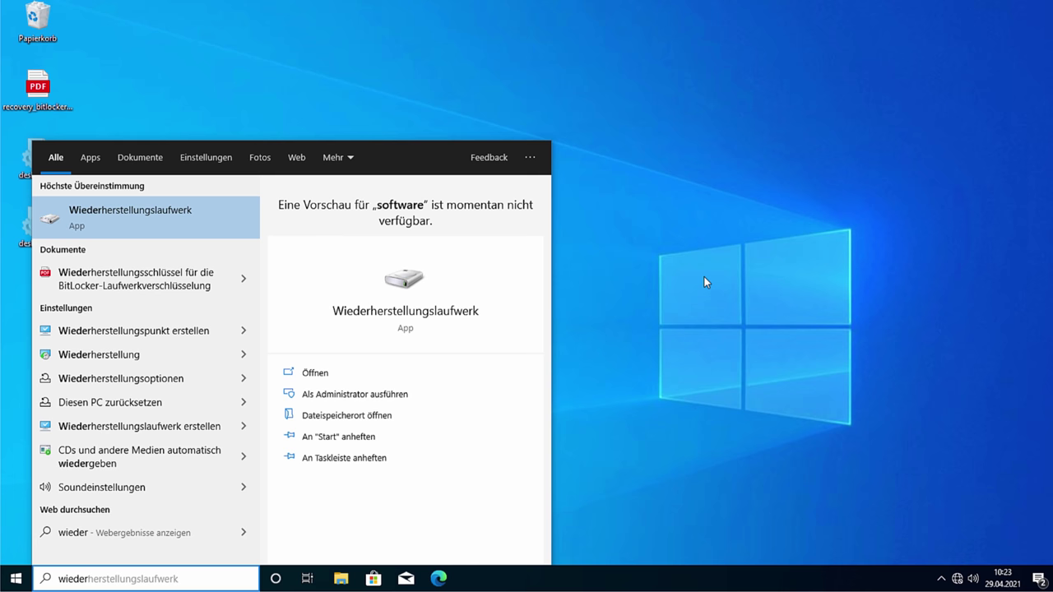
key(Down)
key(Down)
key(Down)
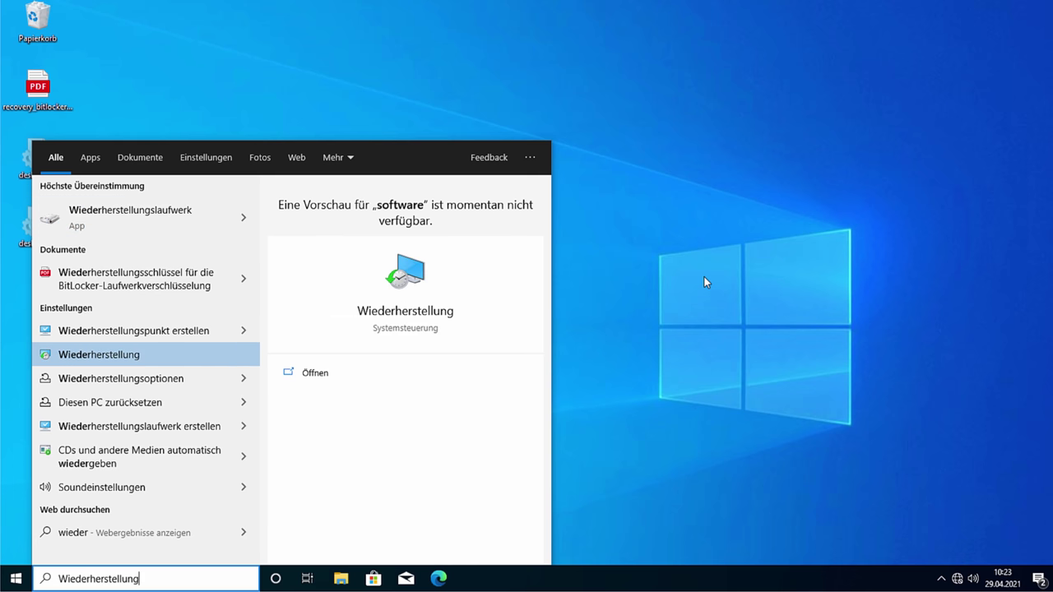
key(Return)
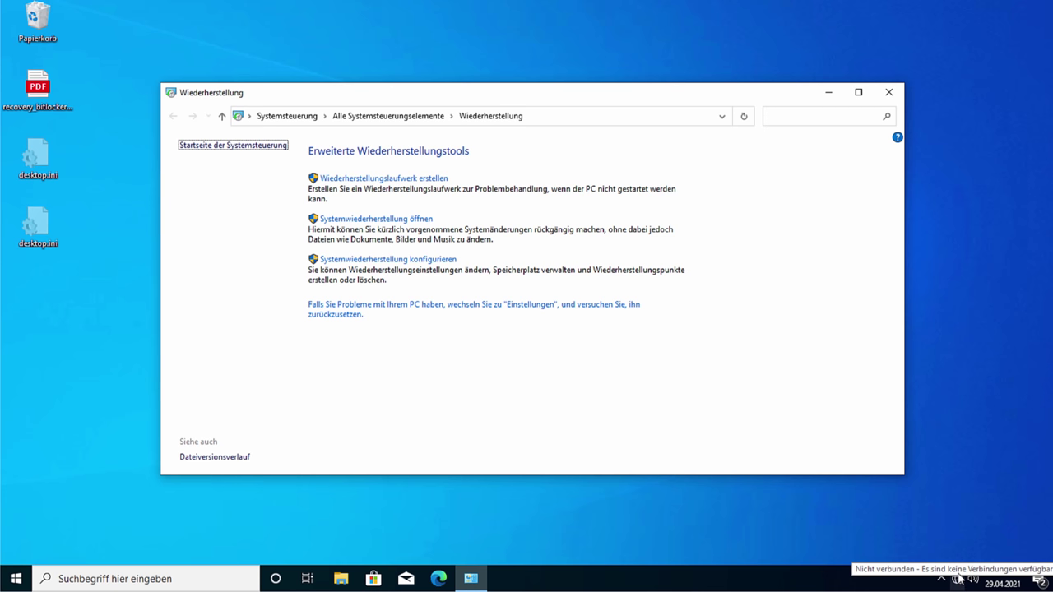
click(957, 578)
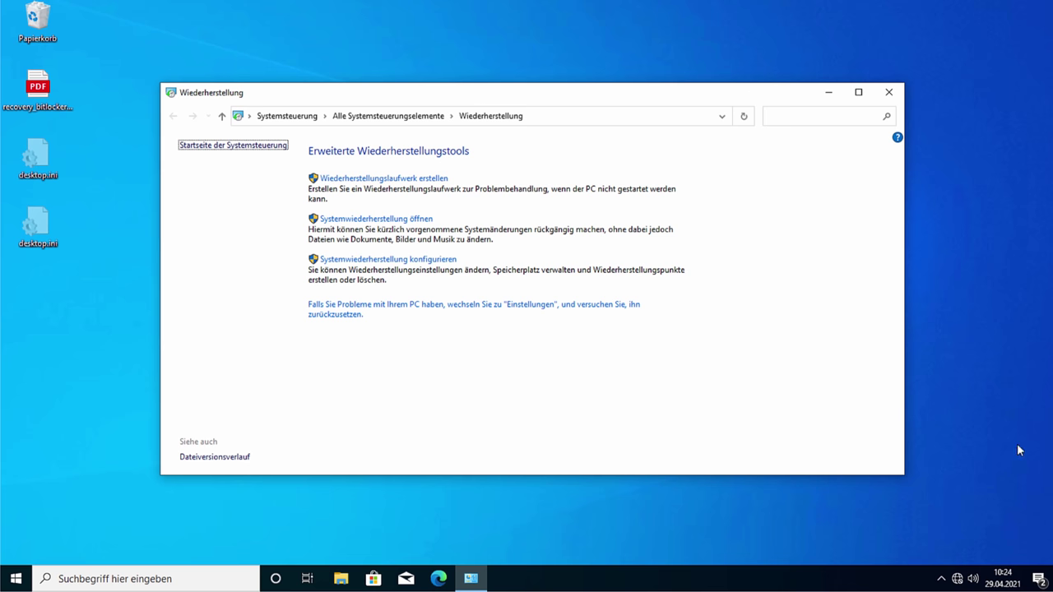
drag(482, 97, 459, 78)
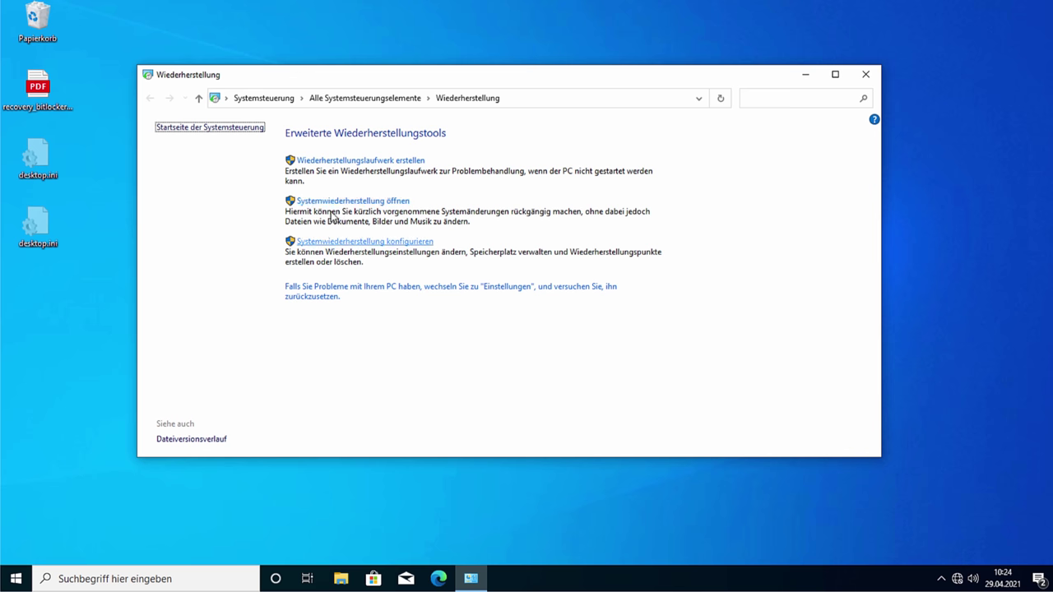
Step: Launch System Restore and follow its Computerschutz link to Systemeigenschaften
click(334, 201)
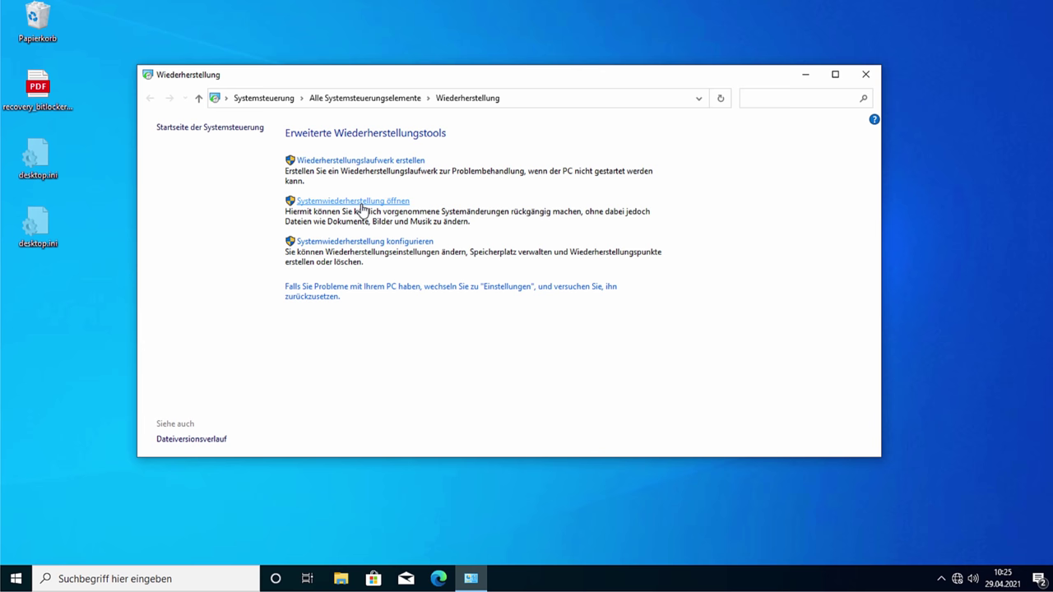
click(362, 203)
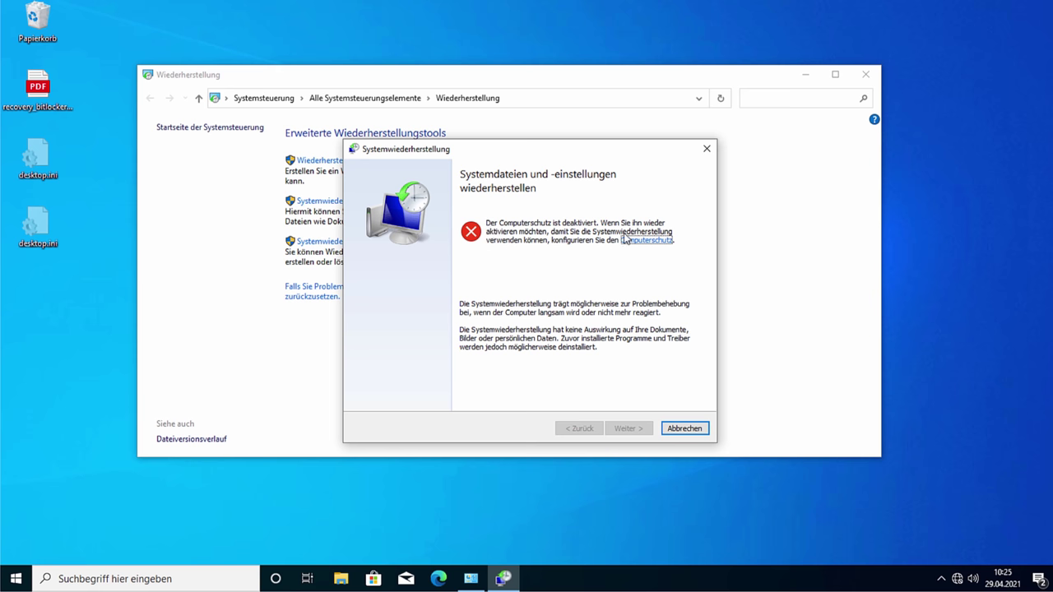
click(636, 241)
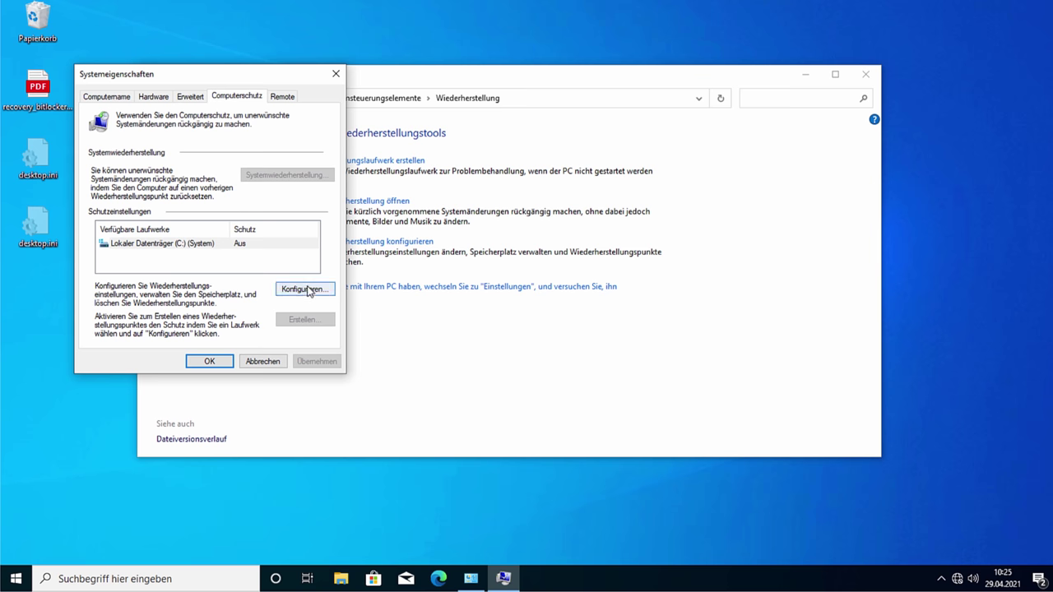
Step: Enable Computerschutz for C: with maximum restore point space at 6% (5,97 GB)
click(306, 289)
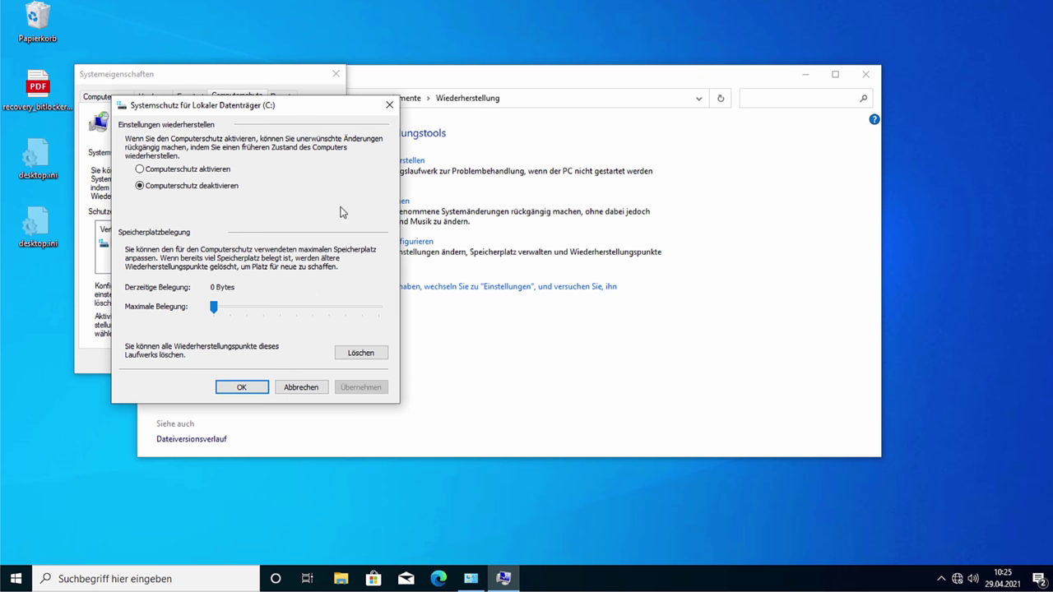
click(206, 169)
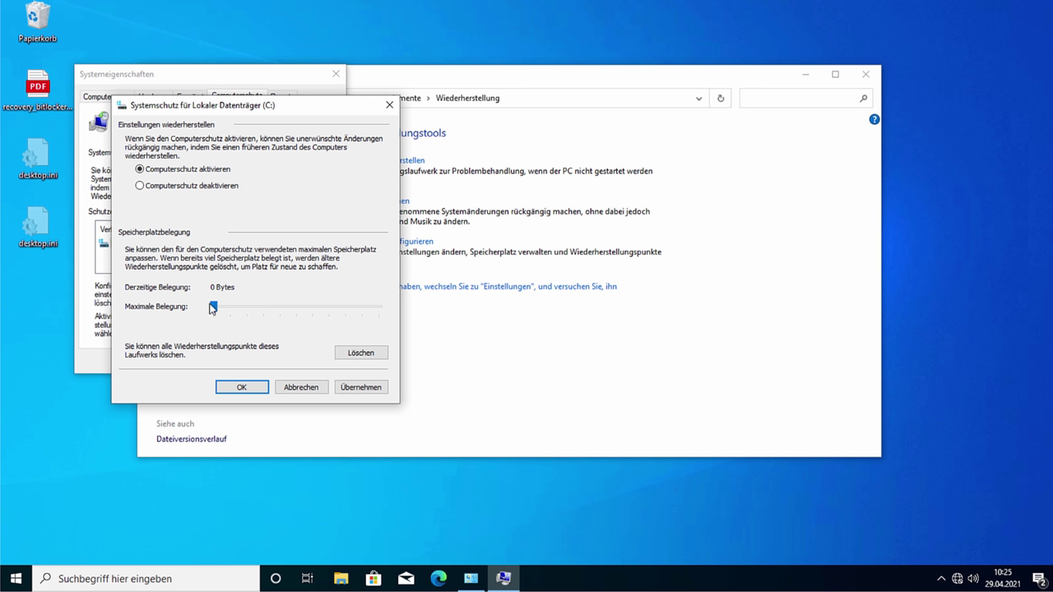
mouse_move(215, 310)
mouse_down()
mouse_move(275, 316)
mouse_move(205, 315)
mouse_move(233, 315)
mouse_move(222, 314)
mouse_up()
drag(222, 314, 223, 315)
mouse_move(224, 306)
mouse_down()
mouse_move(419, 314)
mouse_move(228, 311)
mouse_up()
click(241, 387)
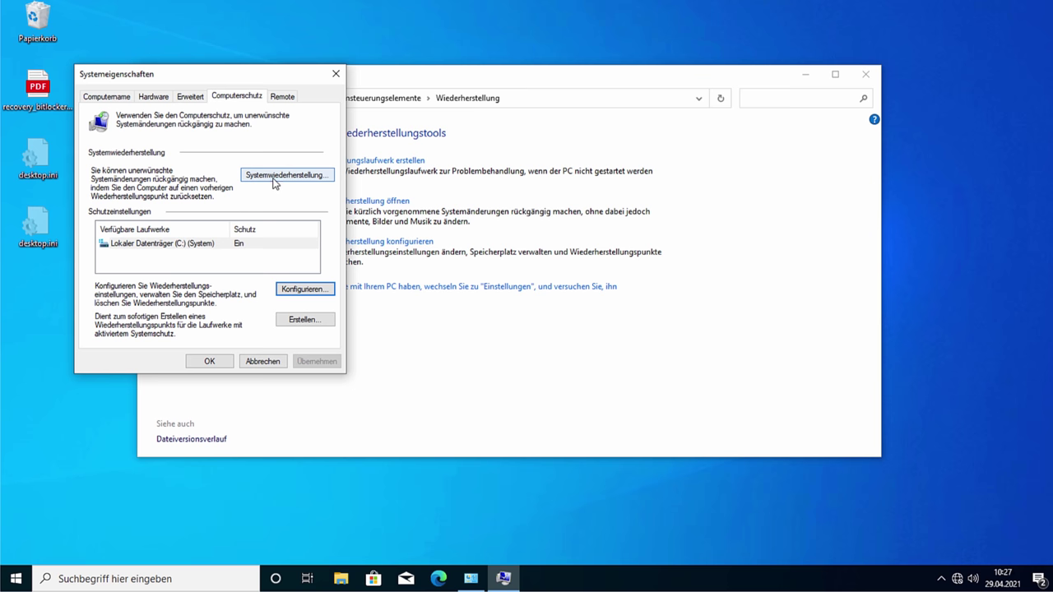
Step: Create a restore point described 'Init', then confirm and close System Properties
click(274, 180)
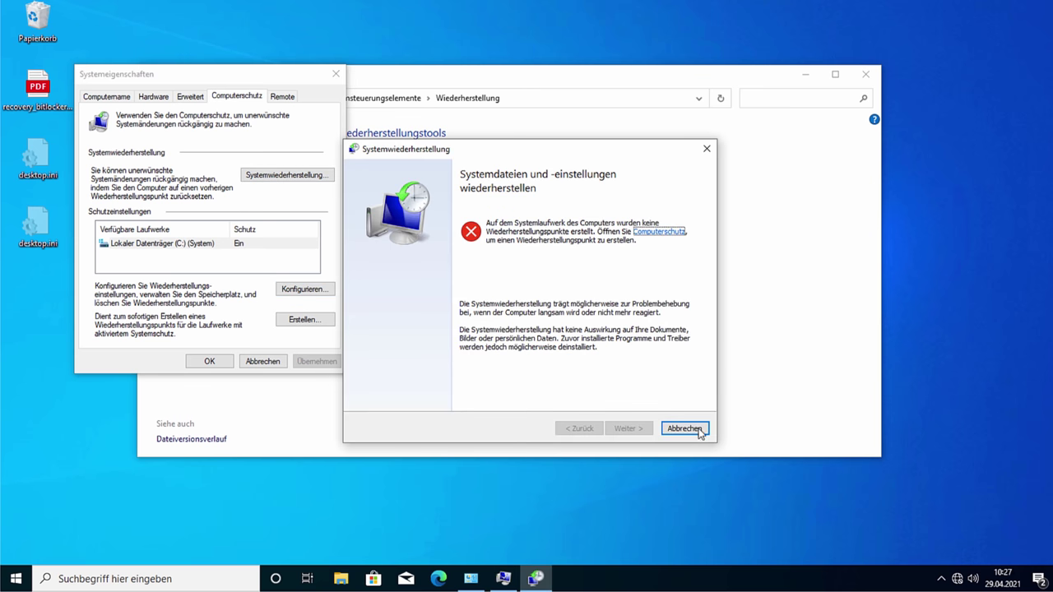
click(698, 431)
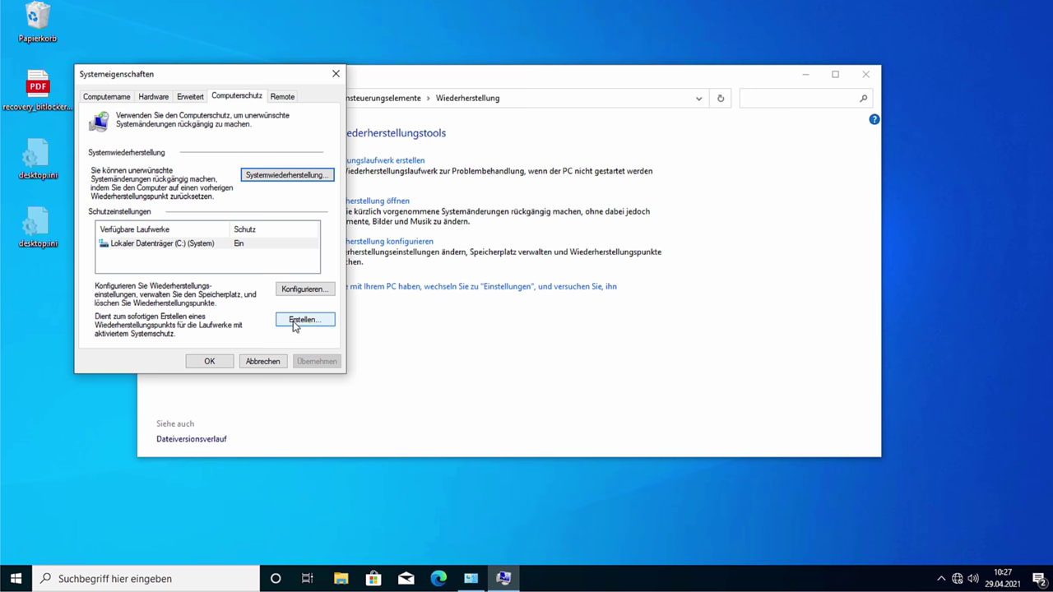
click(319, 325)
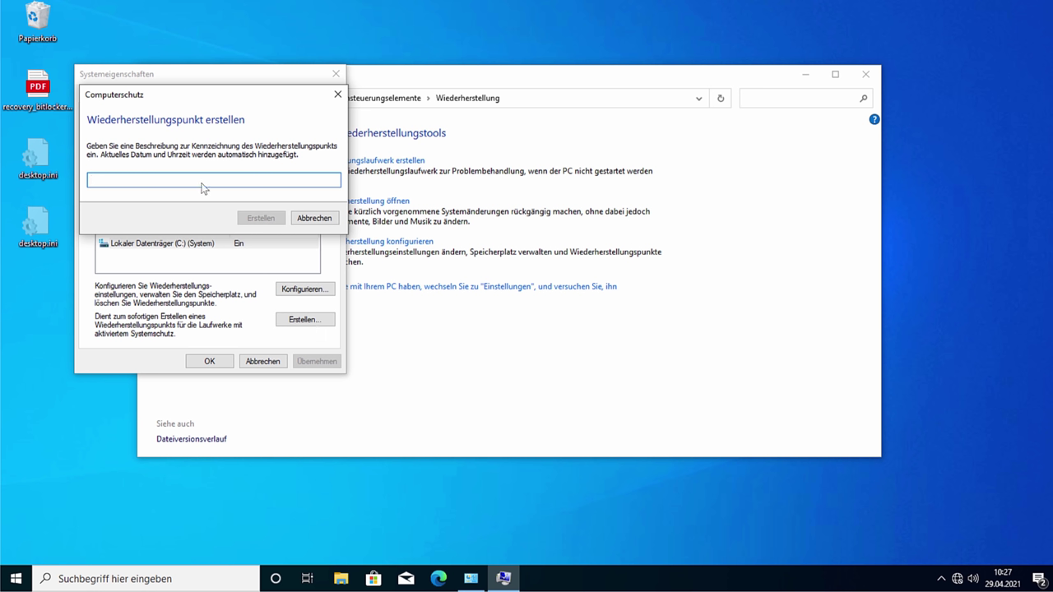
text(Init)
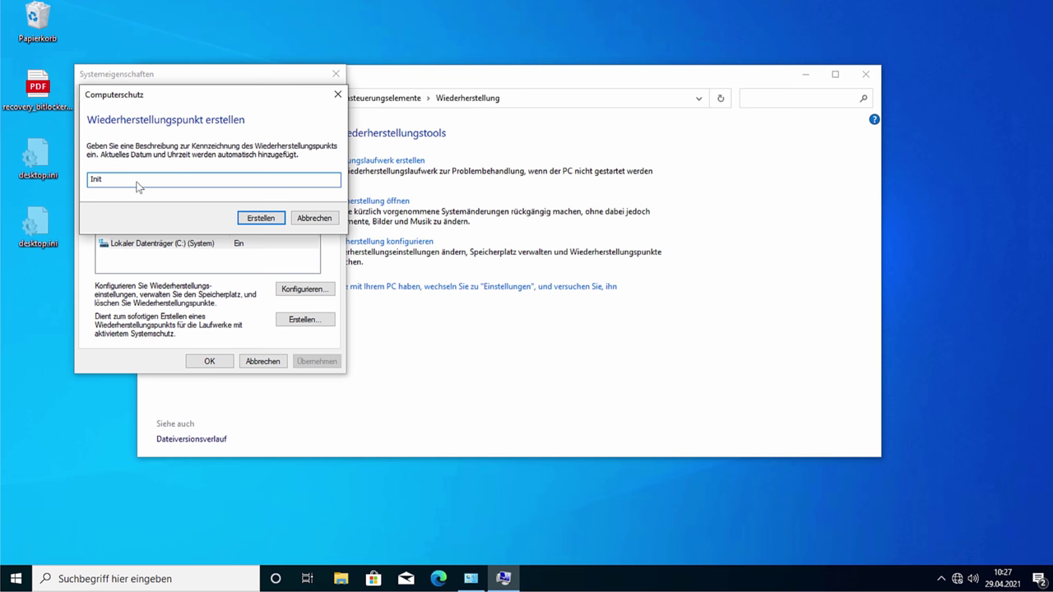
click(265, 220)
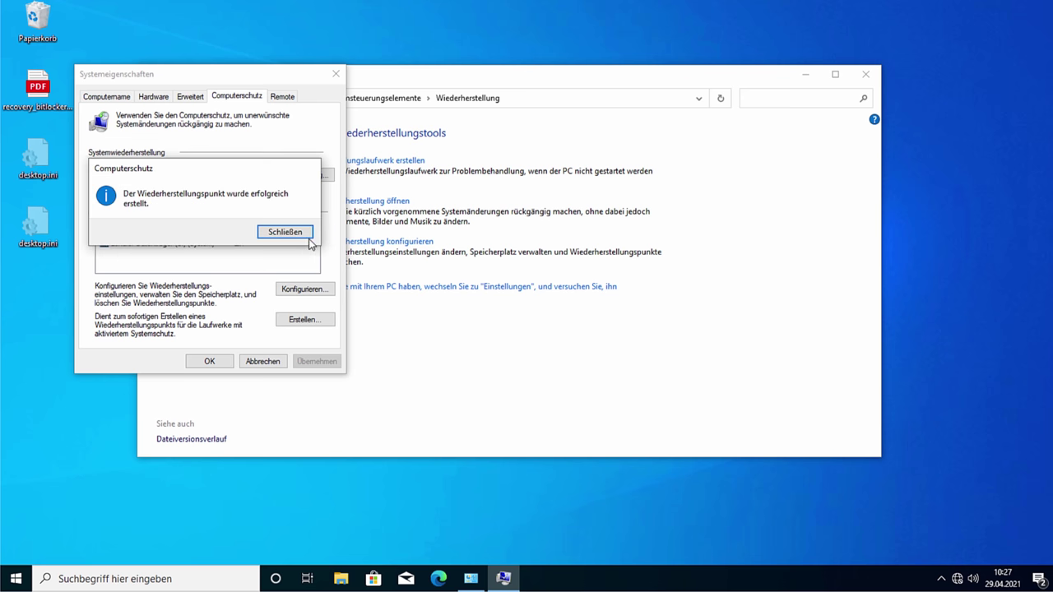
click(309, 237)
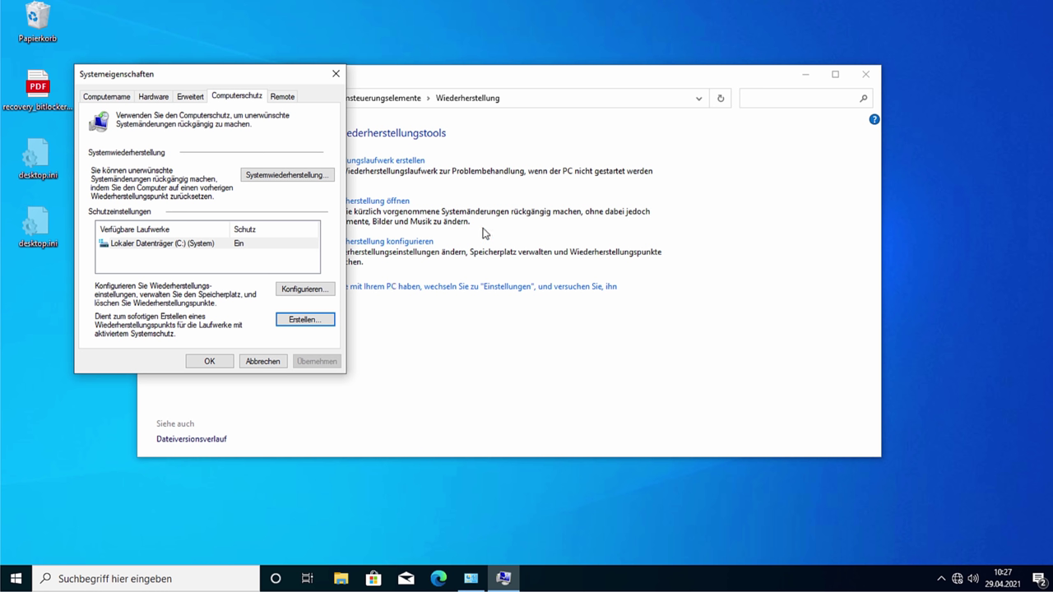
click(205, 364)
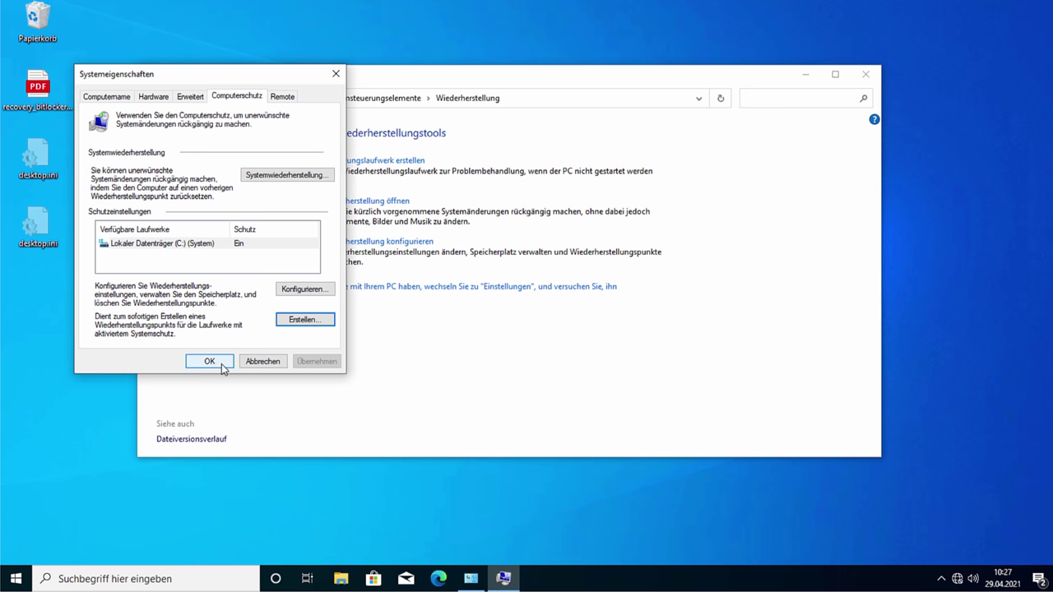
click(221, 363)
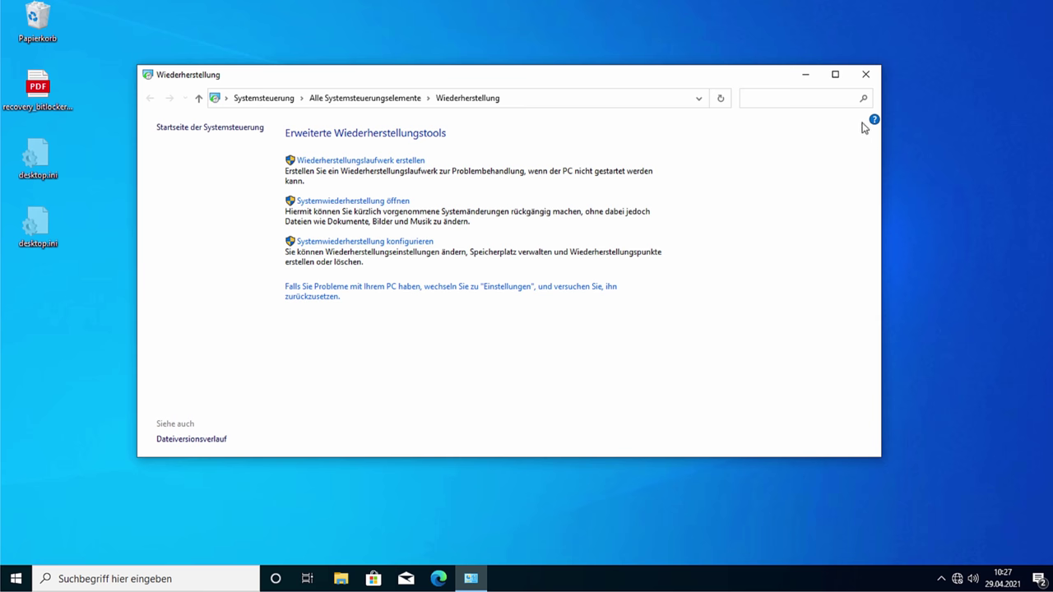
Step: Close the recovery window and launch Paint by searching 'pain' in Start
click(865, 74)
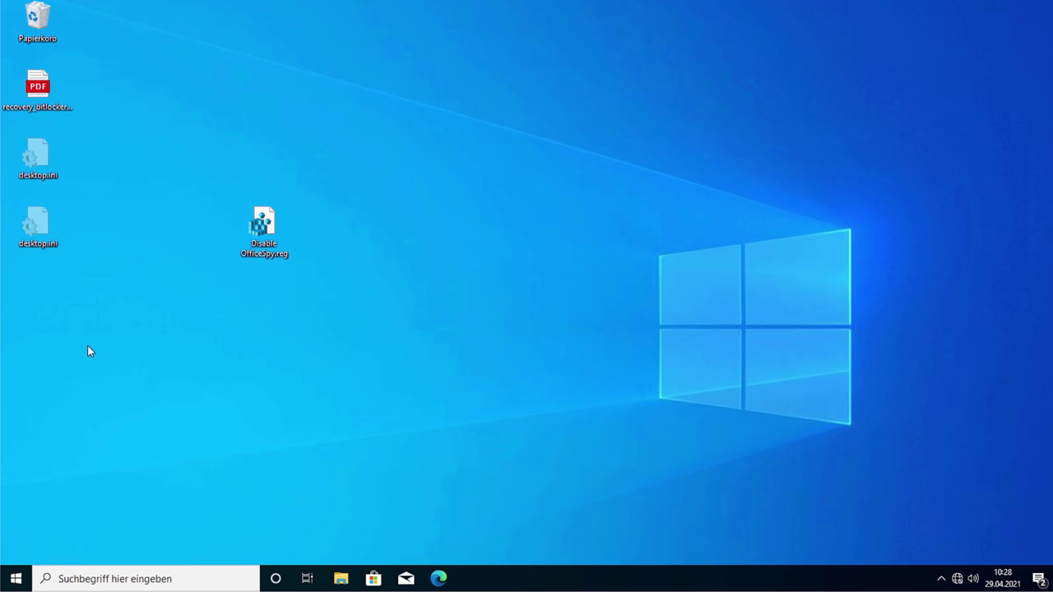
key(super)
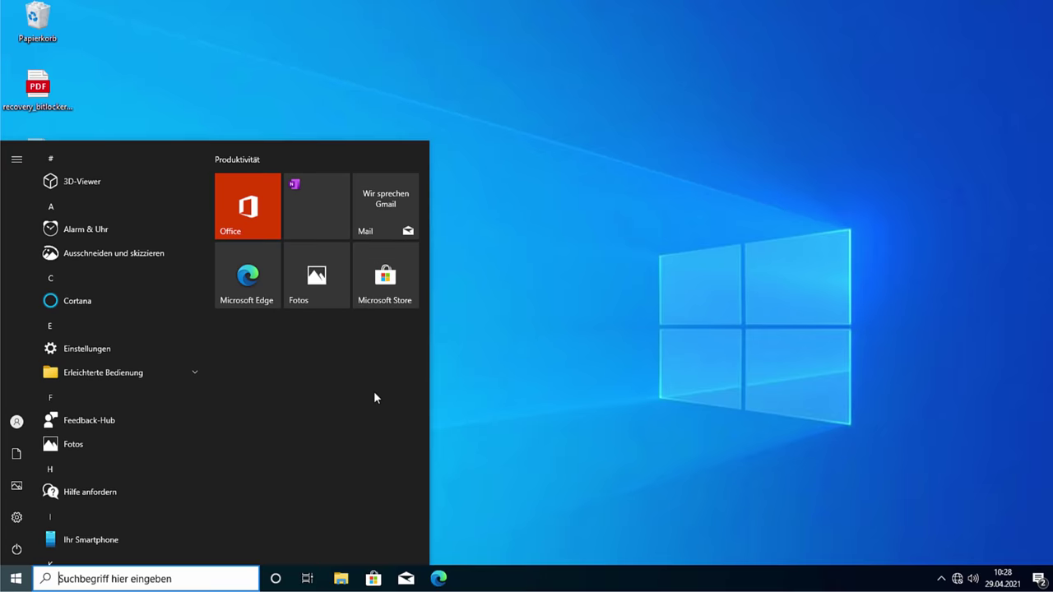
text(pain)
key(Return)
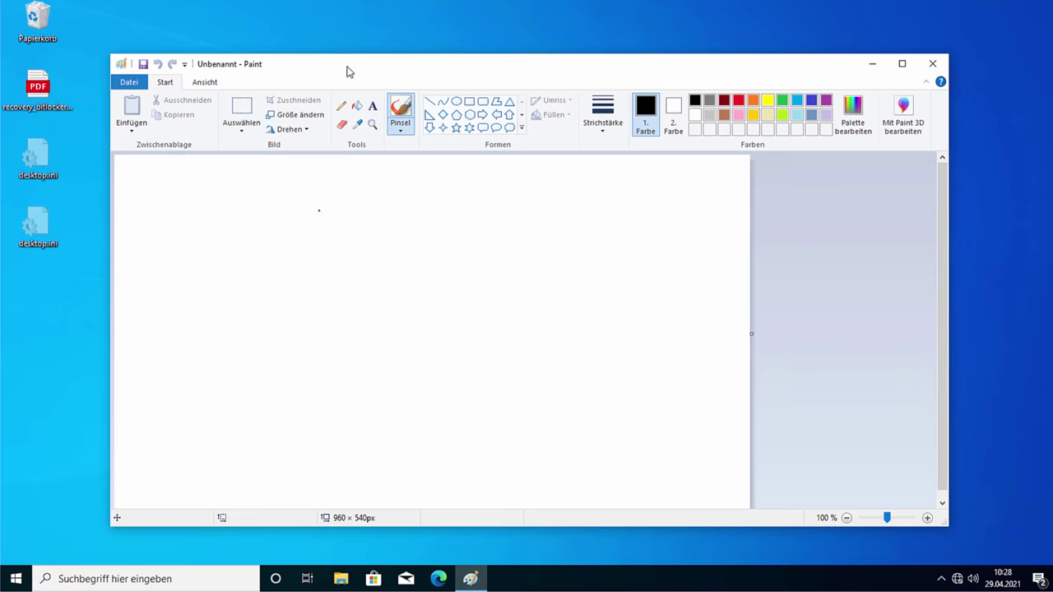
Step: Sketch left and right loops, with curves and a diagonal through the right one, plus an X mark
mouse_move(160, 290)
mouse_down()
mouse_move(190, 317)
mouse_move(144, 292)
mouse_move(168, 314)
mouse_move(187, 290)
mouse_up()
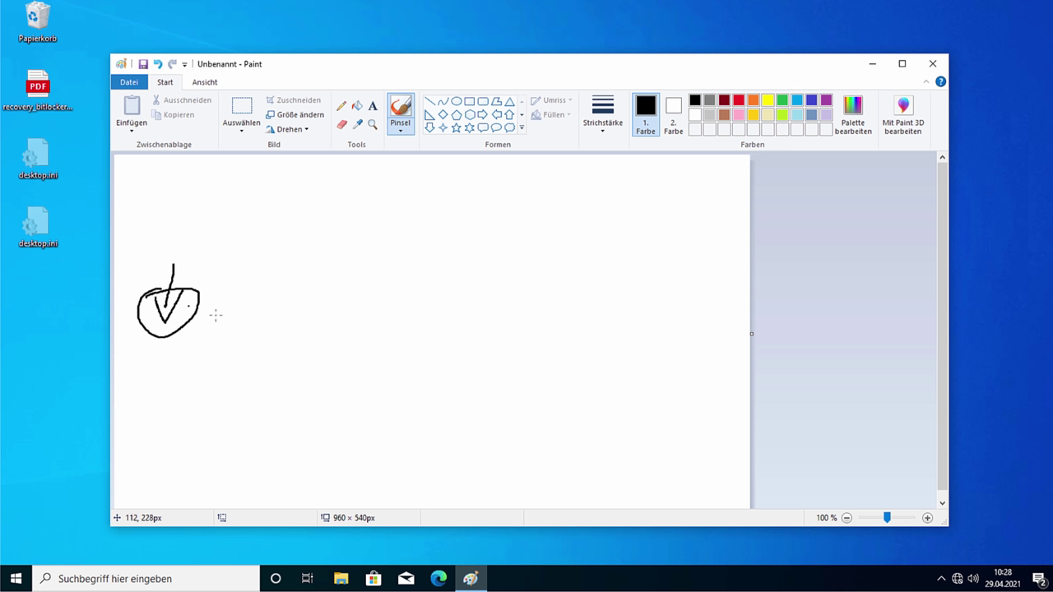
mouse_move(670, 280)
mouse_down()
mouse_move(601, 324)
mouse_move(651, 263)
mouse_move(674, 294)
mouse_up()
drag(606, 293, 647, 322)
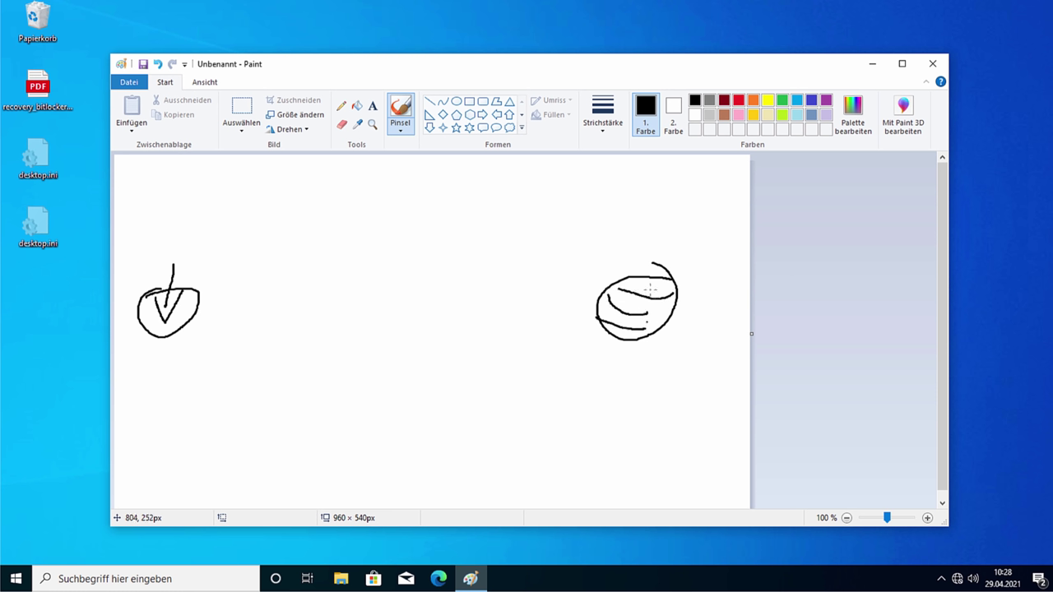
drag(662, 274, 624, 344)
mouse_move(605, 241)
mouse_down()
mouse_move(564, 240)
mouse_move(595, 272)
mouse_move(488, 243)
mouse_move(513, 255)
mouse_up()
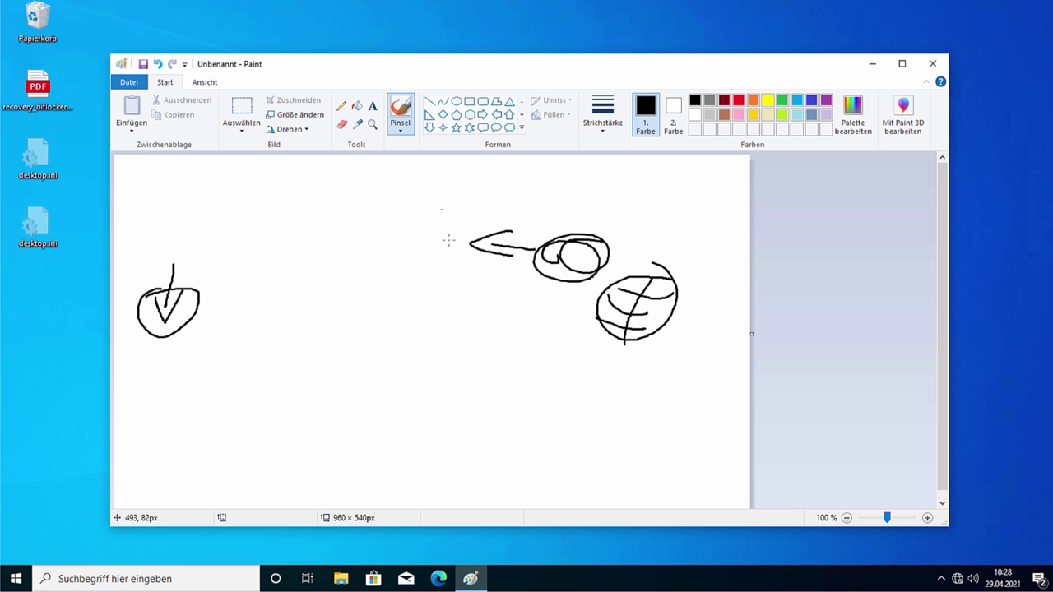
mouse_move(441, 209)
mouse_down()
mouse_move(448, 240)
mouse_move(389, 261)
mouse_up()
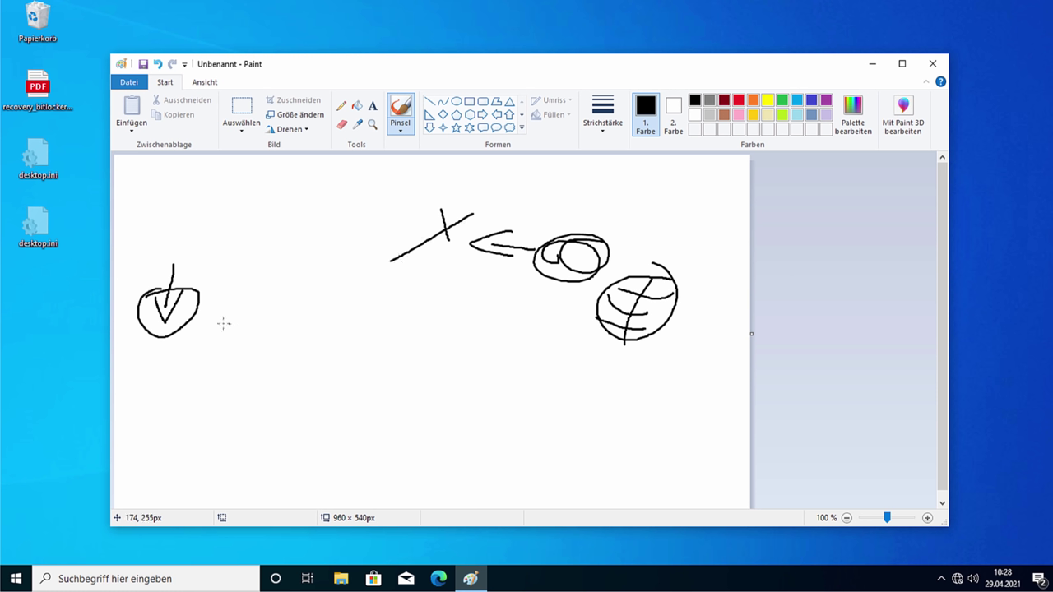
Step: Draw a curved arrow from the left circle into a P shape, with a check mark below
mouse_move(199, 333)
mouse_down()
mouse_move(310, 374)
mouse_move(349, 377)
mouse_up()
mouse_move(345, 360)
mouse_down()
mouse_move(348, 385)
mouse_move(389, 395)
mouse_up()
drag(379, 359, 435, 361)
mouse_move(433, 383)
mouse_down()
mouse_move(591, 332)
mouse_move(584, 352)
mouse_up()
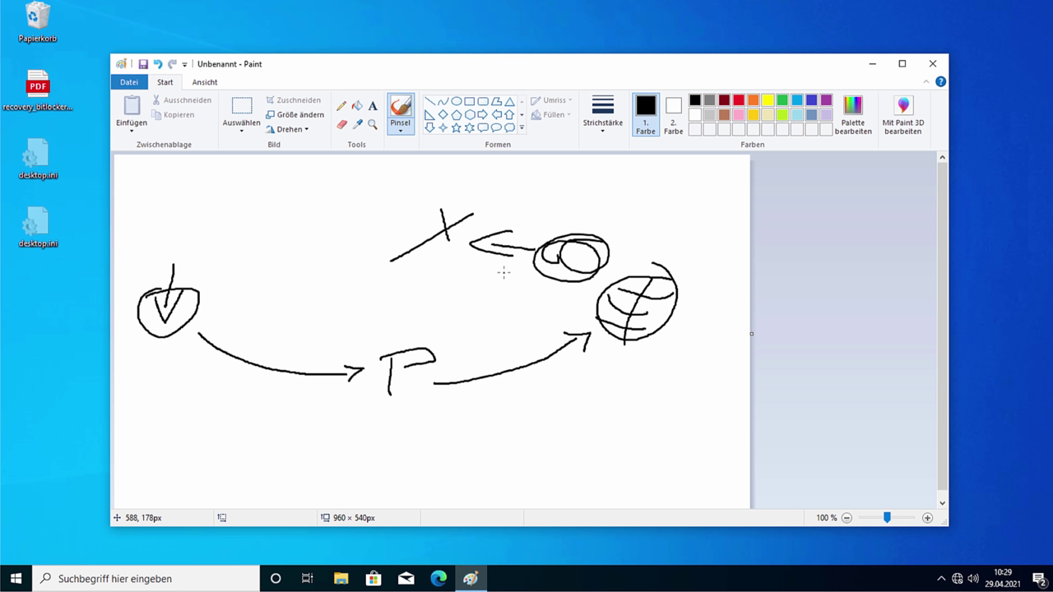
drag(364, 414, 402, 402)
Step: Add a bar and ellipse under the P, a triangle, connecting arrows and a dot, then close Paint
drag(439, 393, 361, 390)
drag(418, 440, 371, 444)
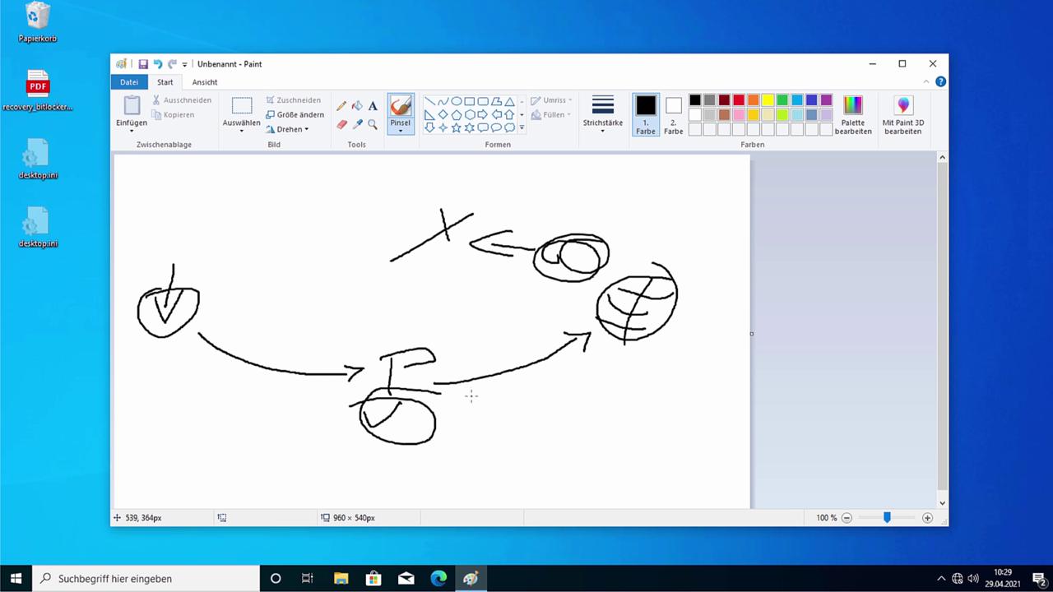
mouse_move(542, 317)
mouse_down()
mouse_move(441, 349)
mouse_move(453, 348)
mouse_up()
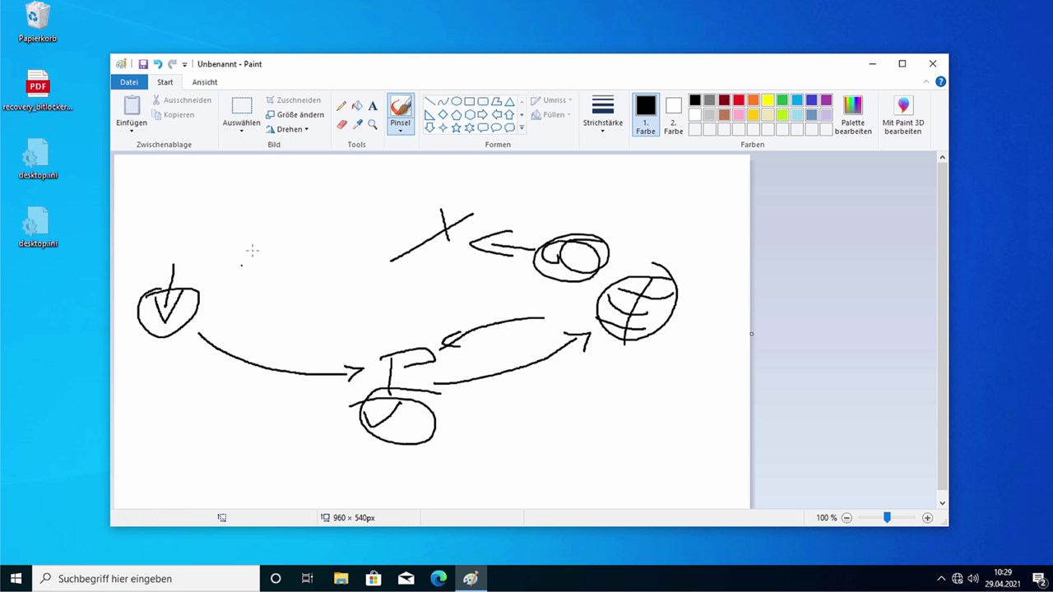
mouse_move(252, 250)
mouse_down()
mouse_move(223, 272)
mouse_move(247, 271)
mouse_up()
mouse_move(287, 226)
mouse_down()
mouse_move(287, 243)
mouse_move(309, 222)
mouse_move(302, 246)
mouse_move(326, 253)
mouse_move(307, 222)
mouse_up()
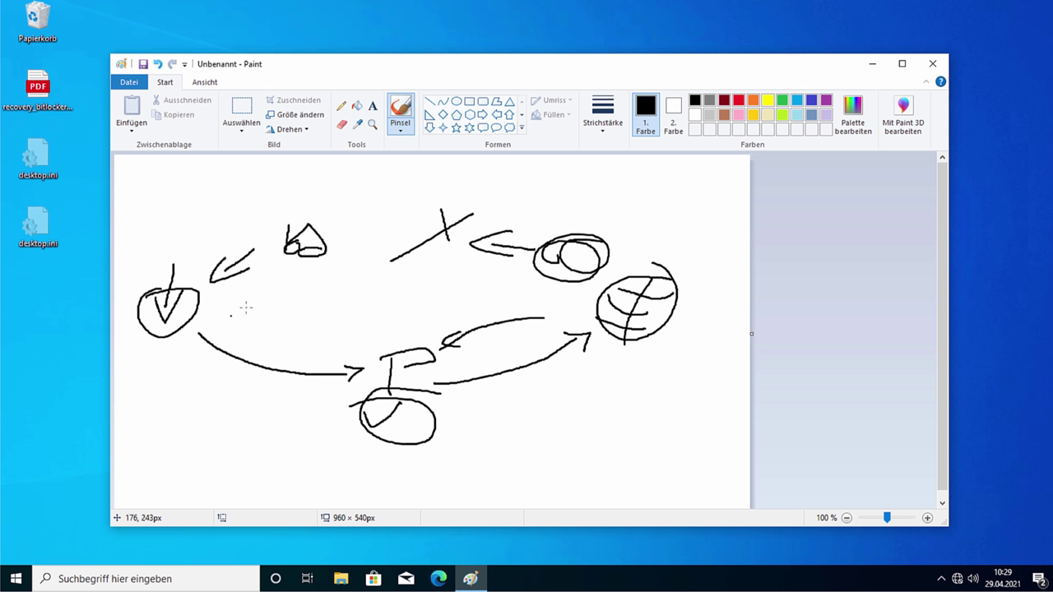
drag(202, 298, 278, 265)
mouse_move(267, 265)
mouse_down()
mouse_move(282, 263)
mouse_move(379, 347)
mouse_move(382, 311)
mouse_up()
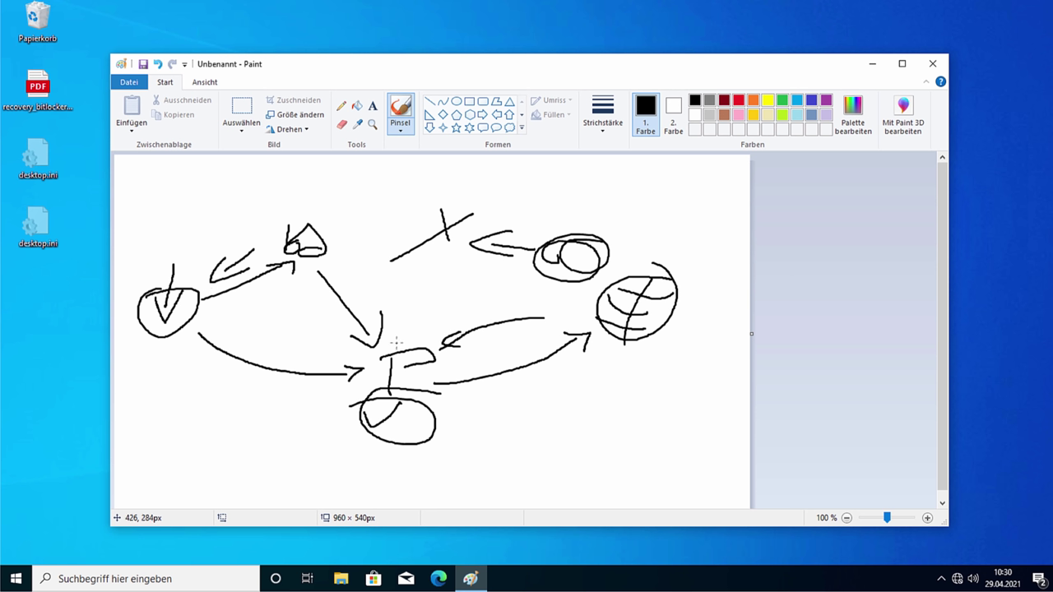
click(631, 258)
click(931, 64)
Step: Discard the unsaved sketch and go to the Proxy page of Netzwerk und Internet settings
click(531, 307)
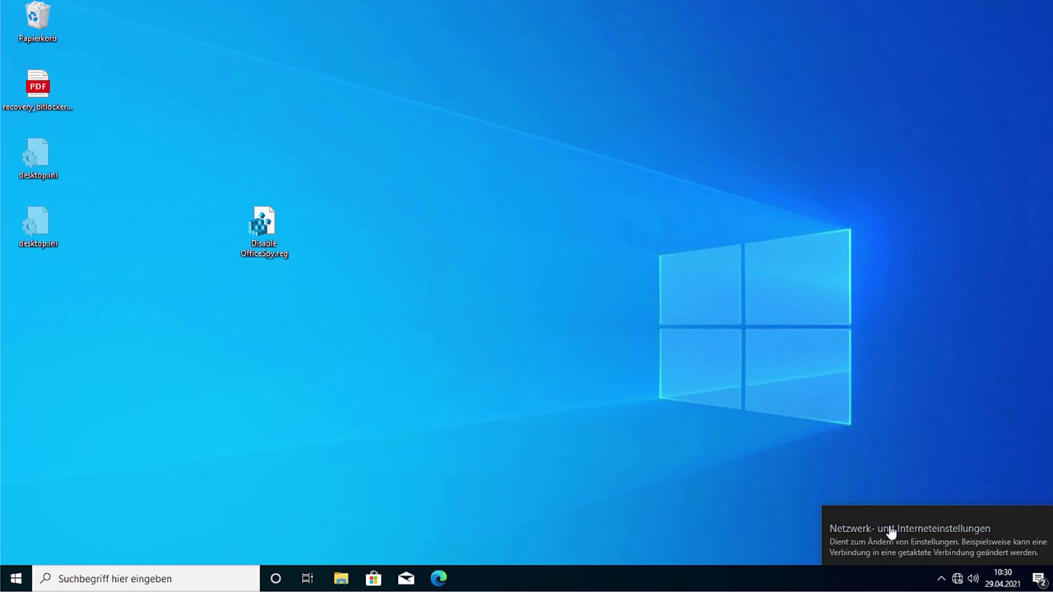
click(956, 578)
click(935, 535)
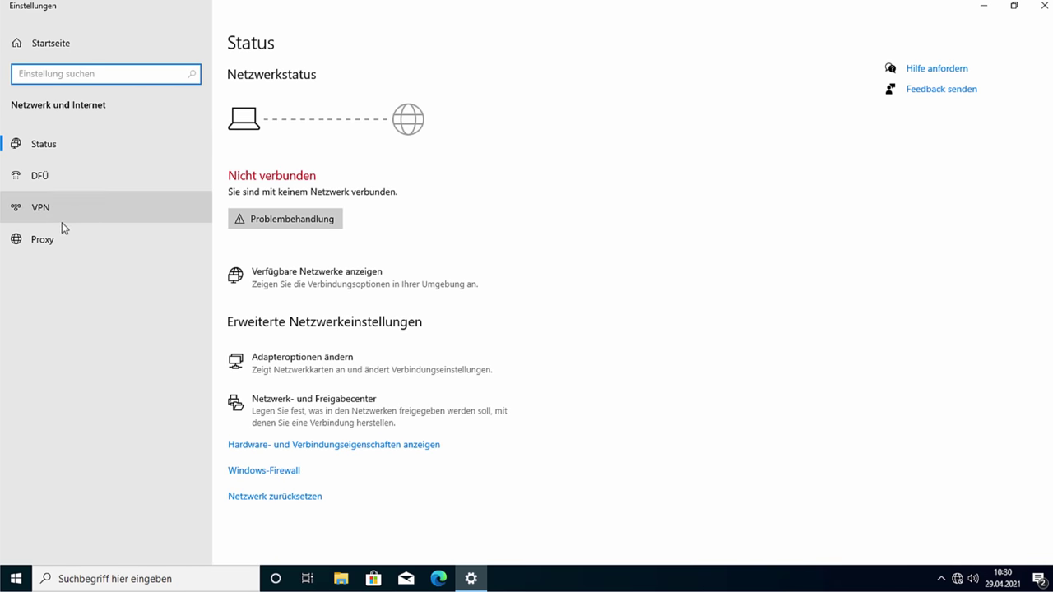
click(42, 176)
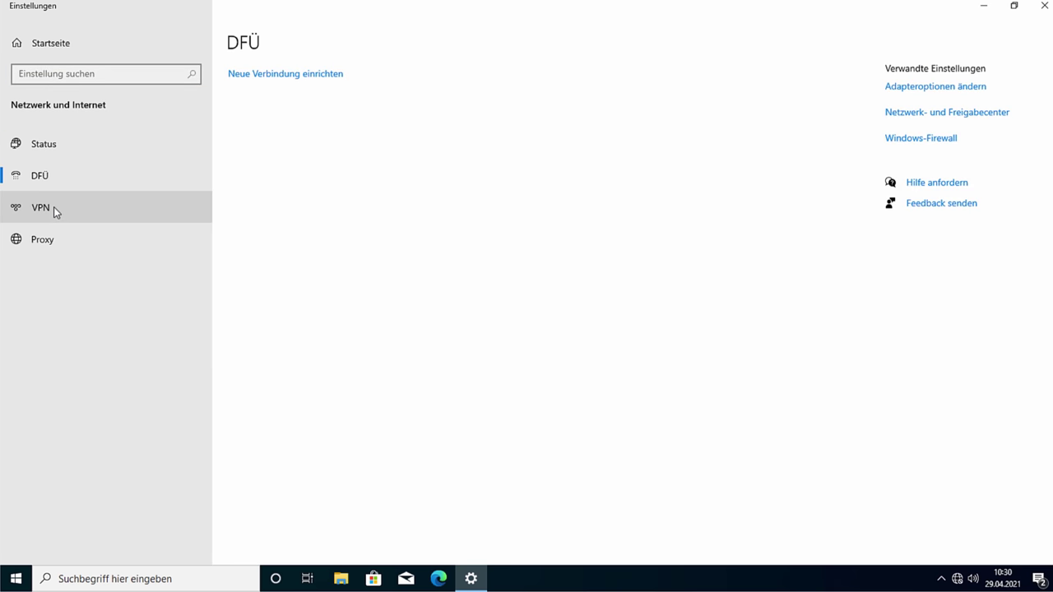
click(53, 206)
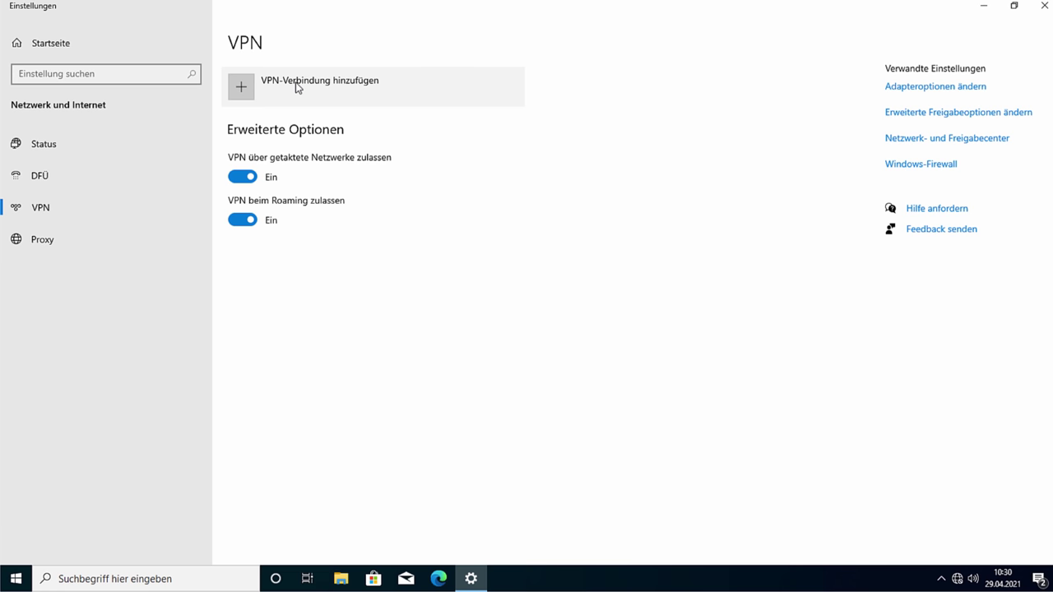
click(106, 240)
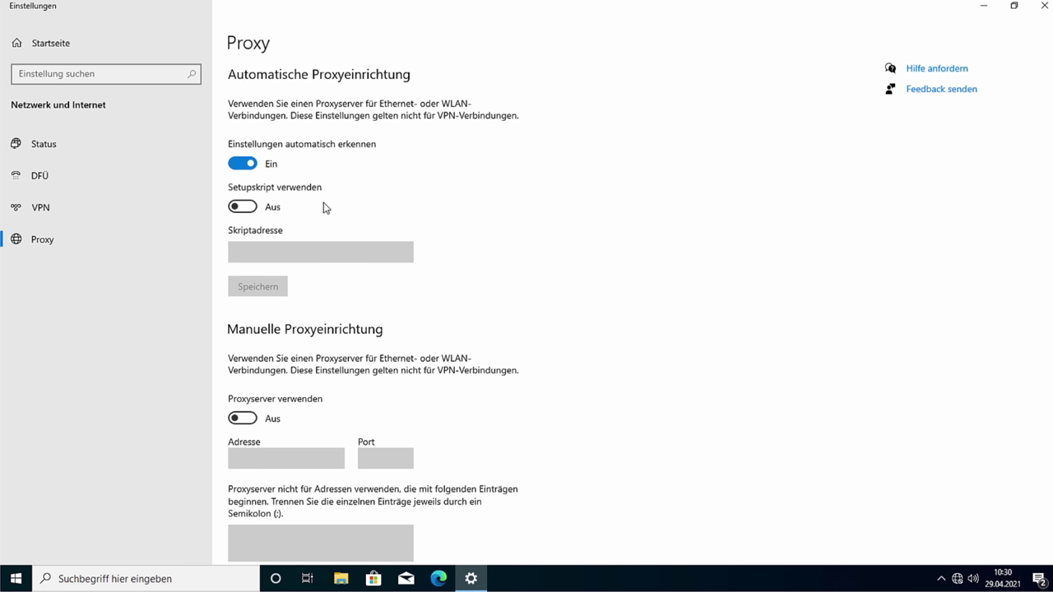
Step: Enter proxy the-morpheus.de, port 111, exceptions xyz.abc;example.com, then switch the manual proxy back off
scroll(329, 278, down, 2)
scroll(321, 278, up, 2)
scroll(297, 255, down, 2)
click(239, 334)
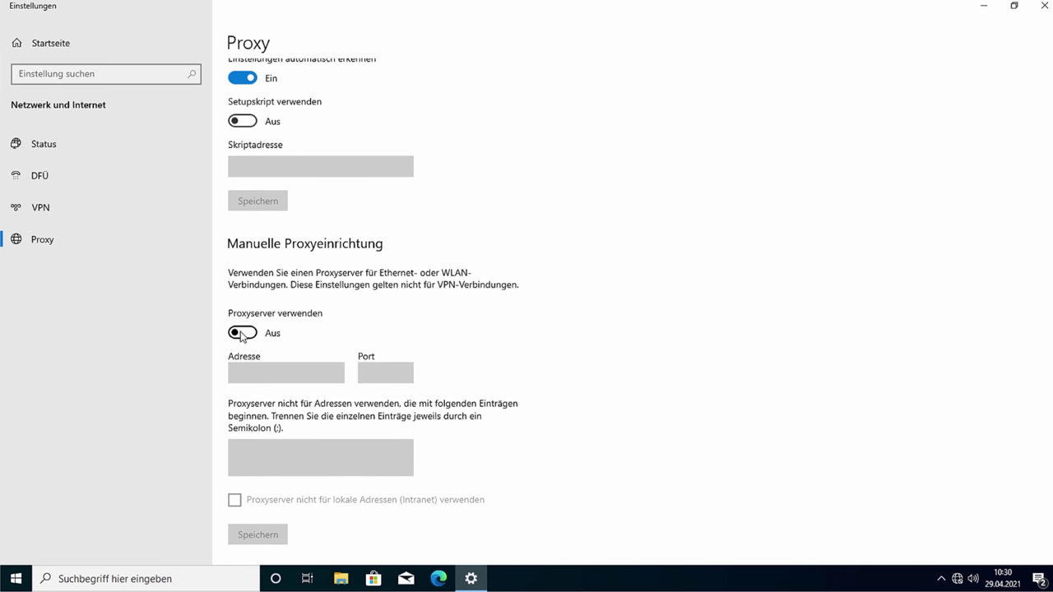
click(310, 380)
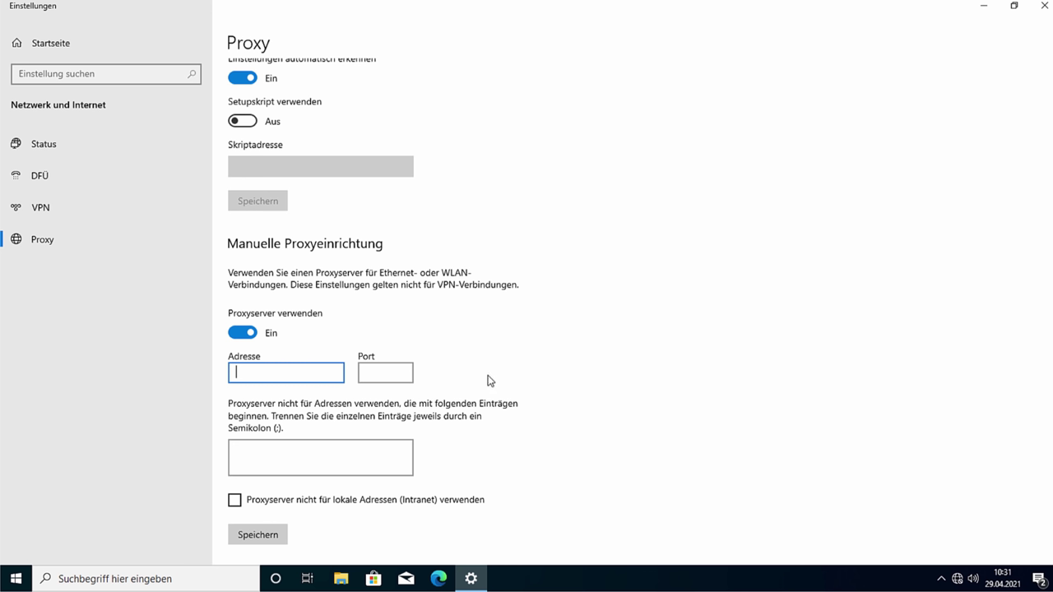
text(the-morpheus.de)
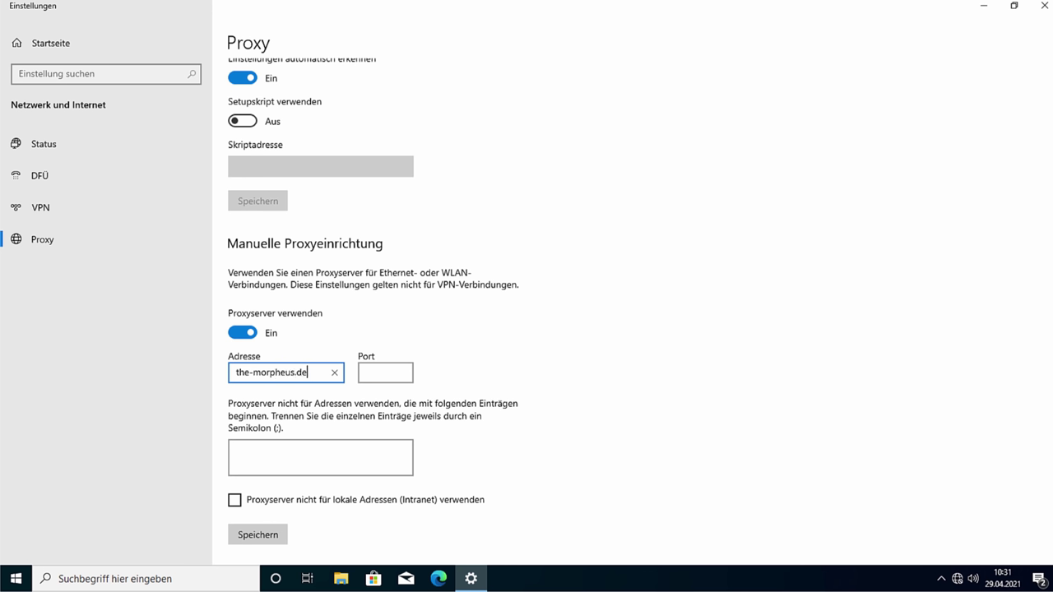
click(396, 377)
text(11)
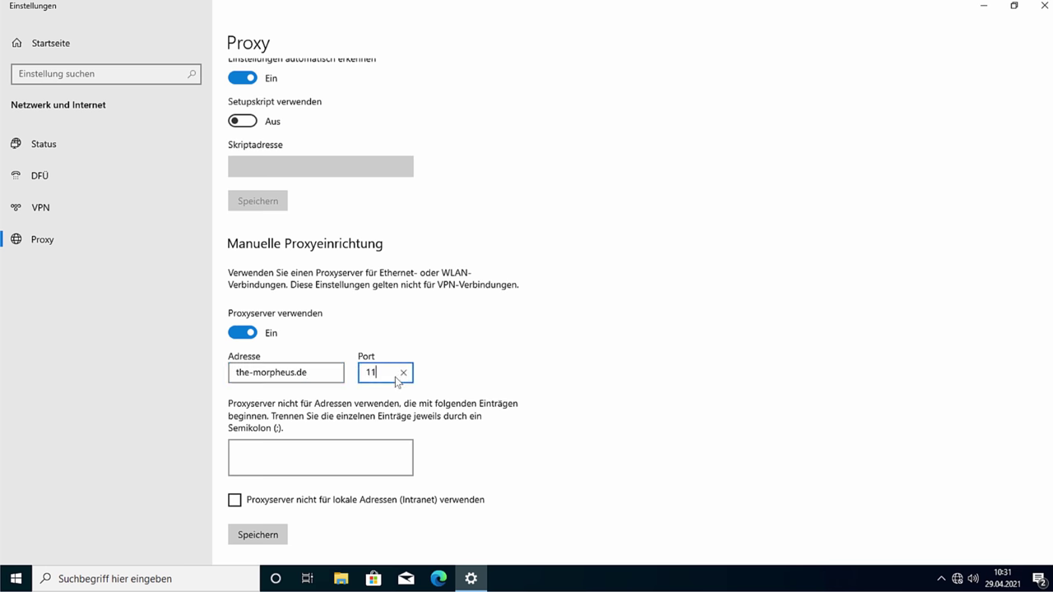
text(1)
click(331, 456)
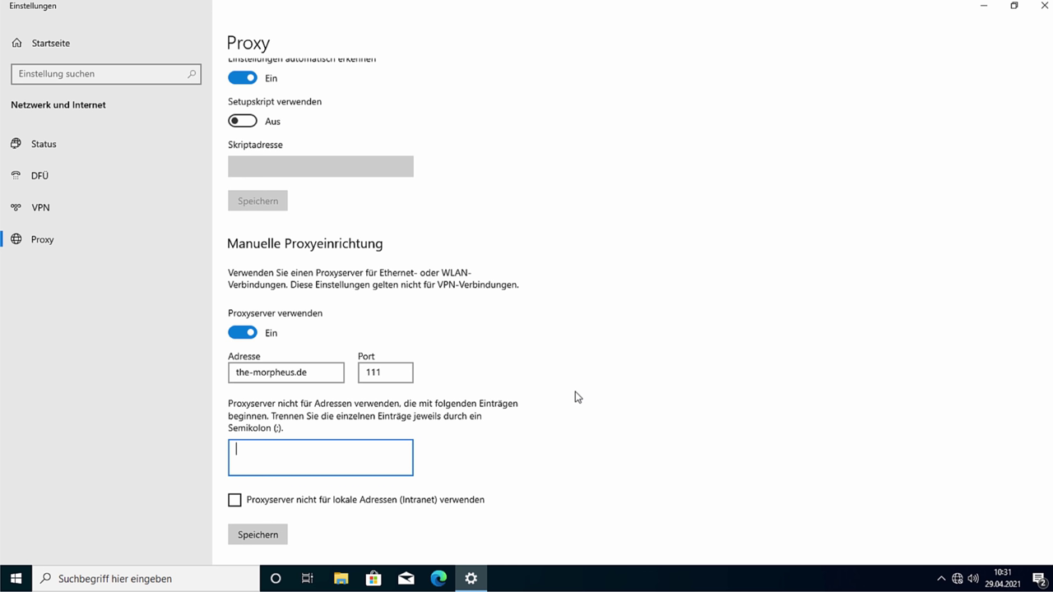
text(xyz.abc;example.com)
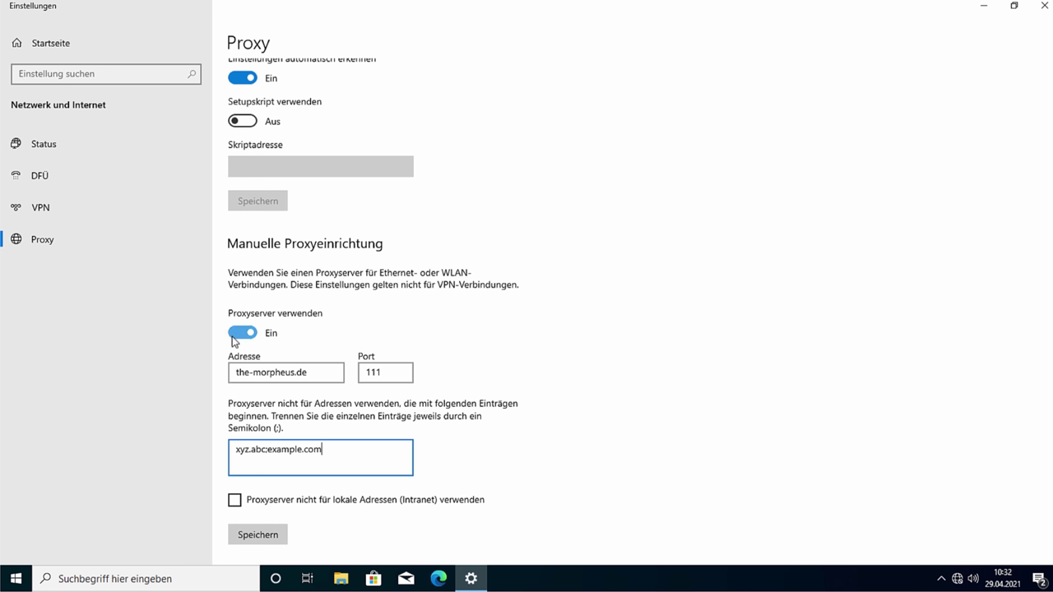
click(236, 333)
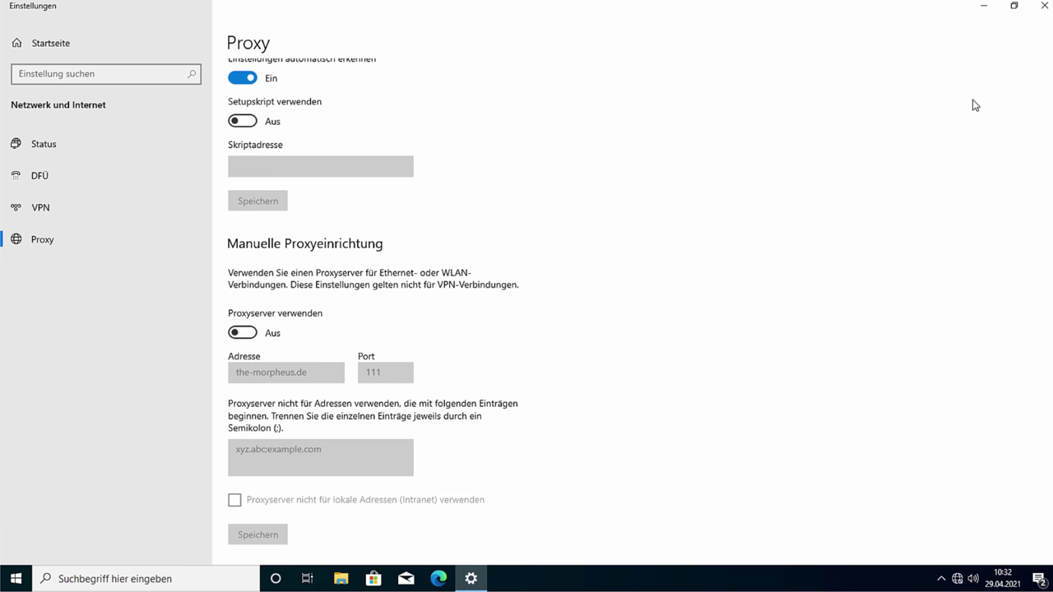
Step: Close Settings and restart Windows via Neu starten in the Start menu
click(1043, 6)
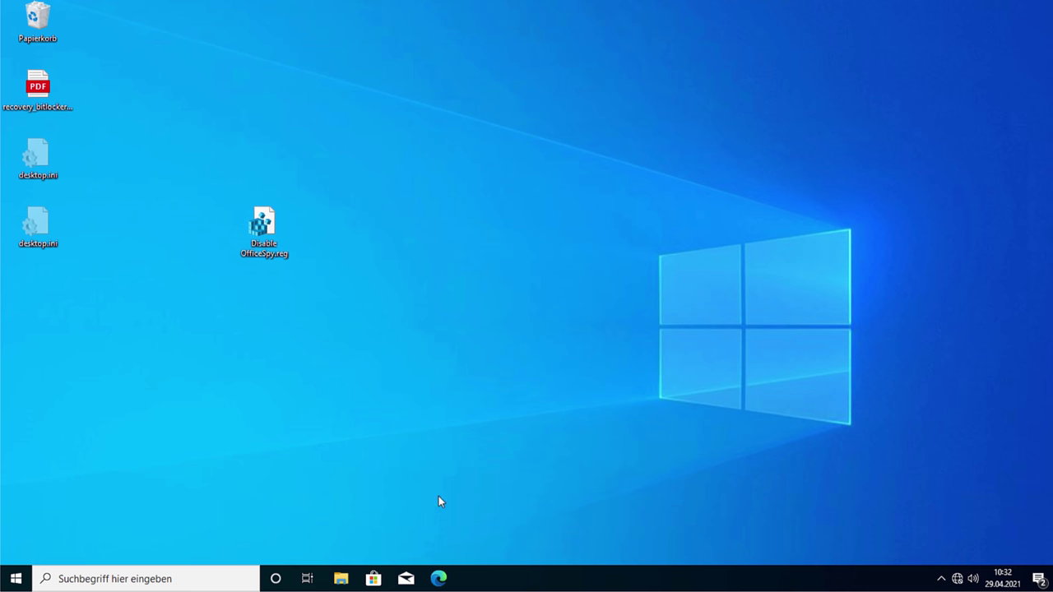
click(16, 578)
click(16, 549)
click(43, 518)
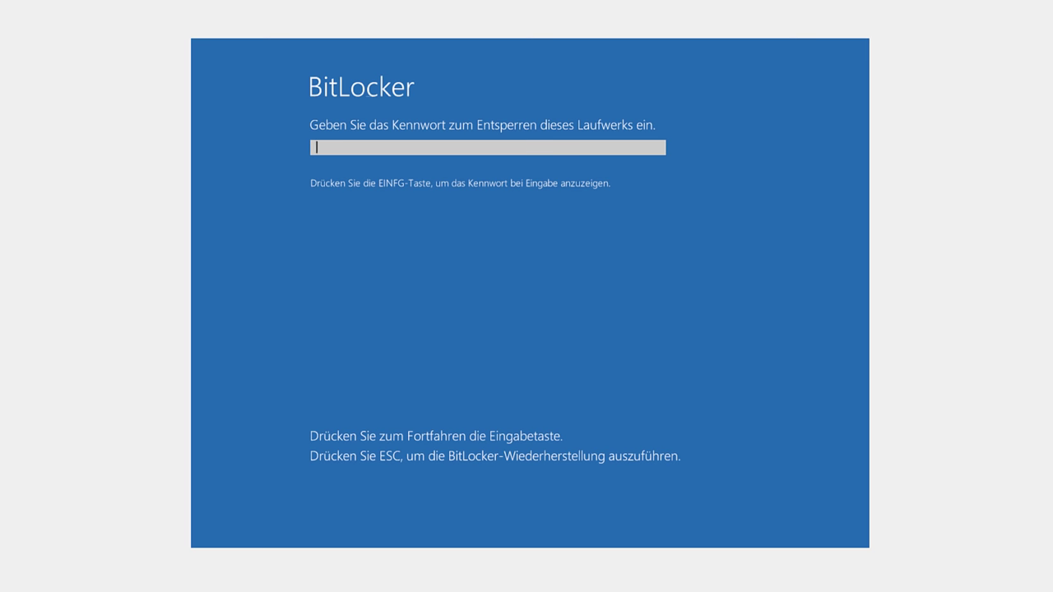
Step: Submit the BitLocker unlock prompt, which leads to the 'Zu viele Eingabeversuche' notice
key(Return)
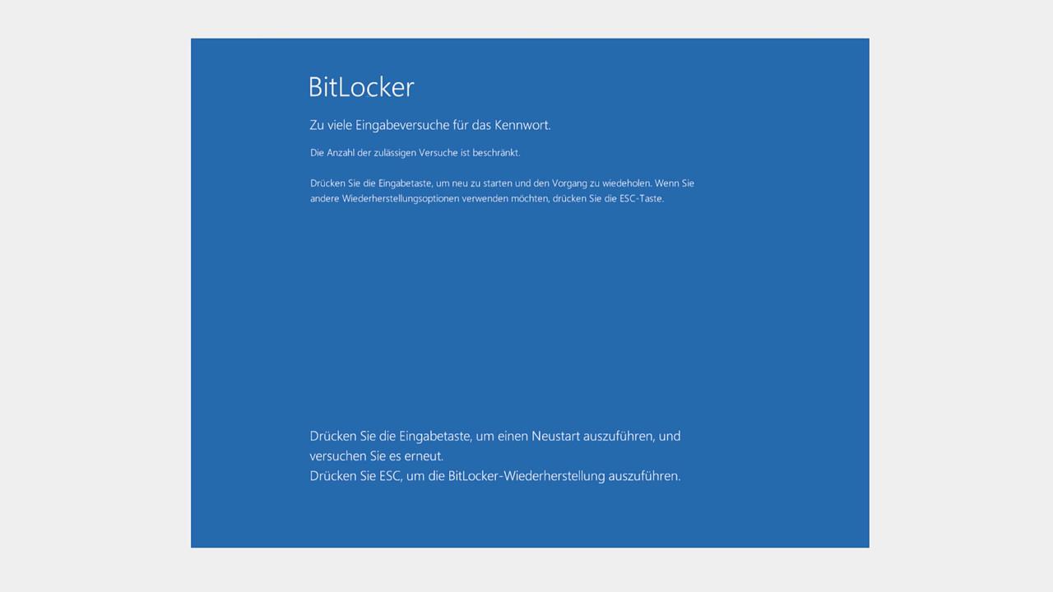